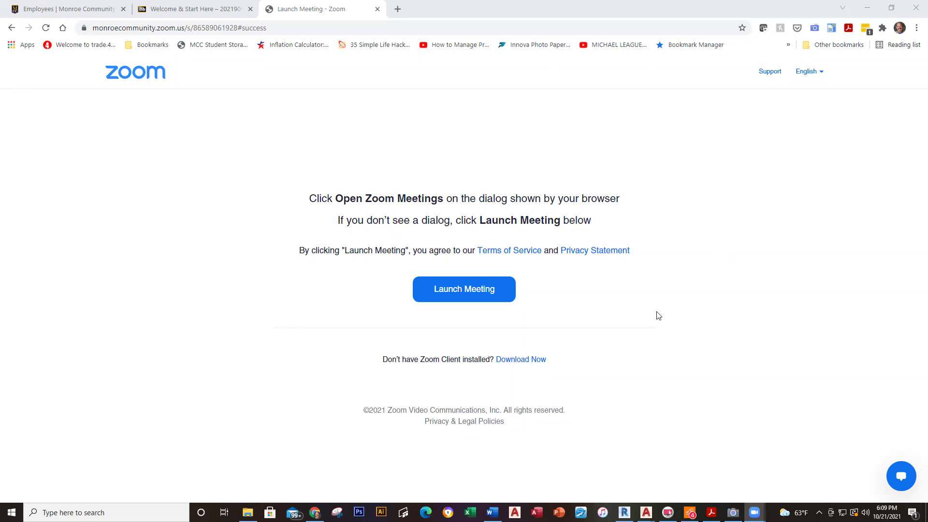
Open the What's Due When - Fall 2021 R1 schedule from the Welcome & Start Here page
click(177, 11)
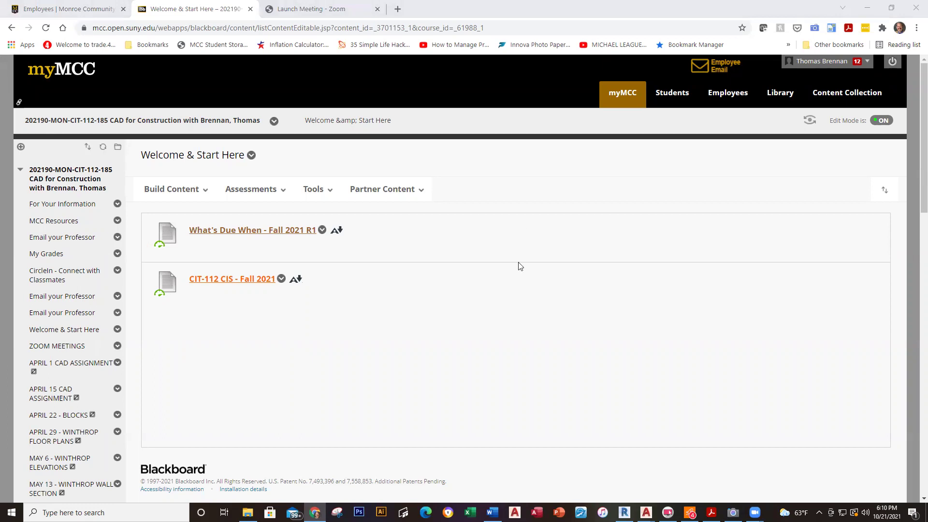
click(256, 236)
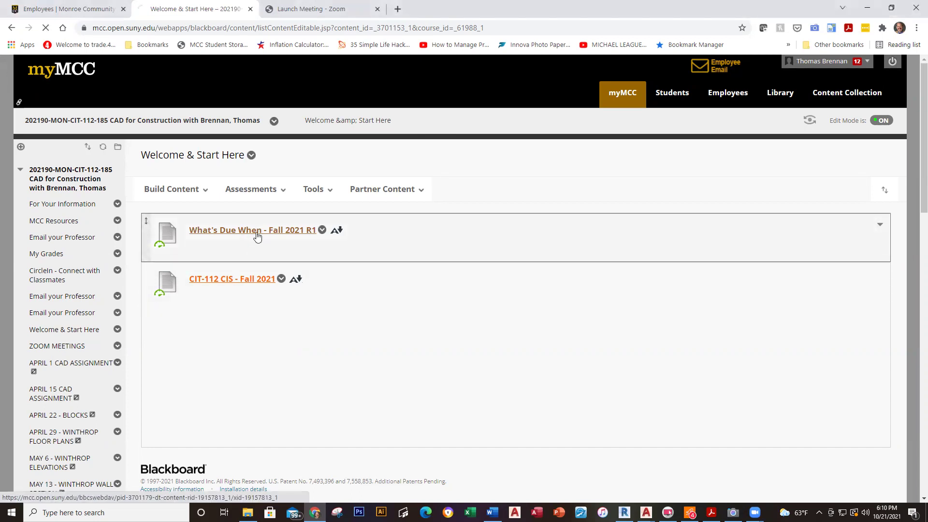
scroll(635, 328, down, 5)
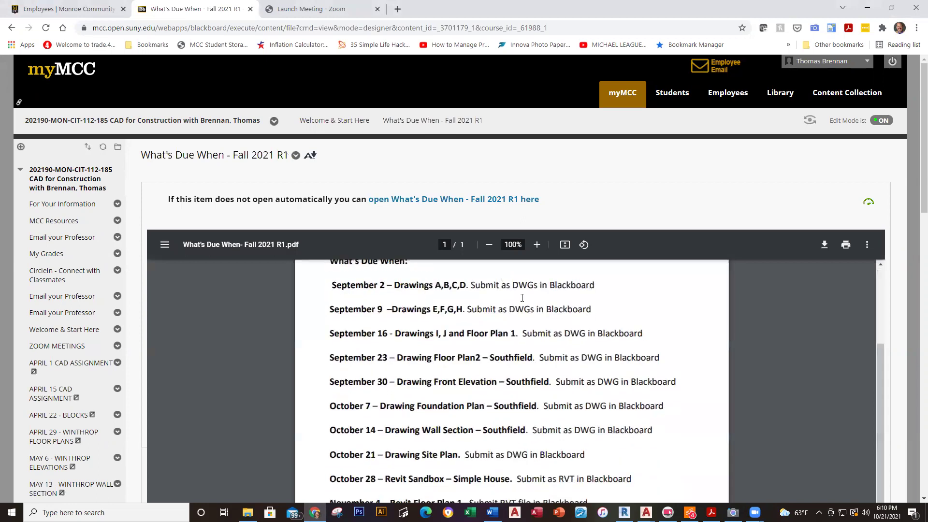
scroll(635, 329, up, 3)
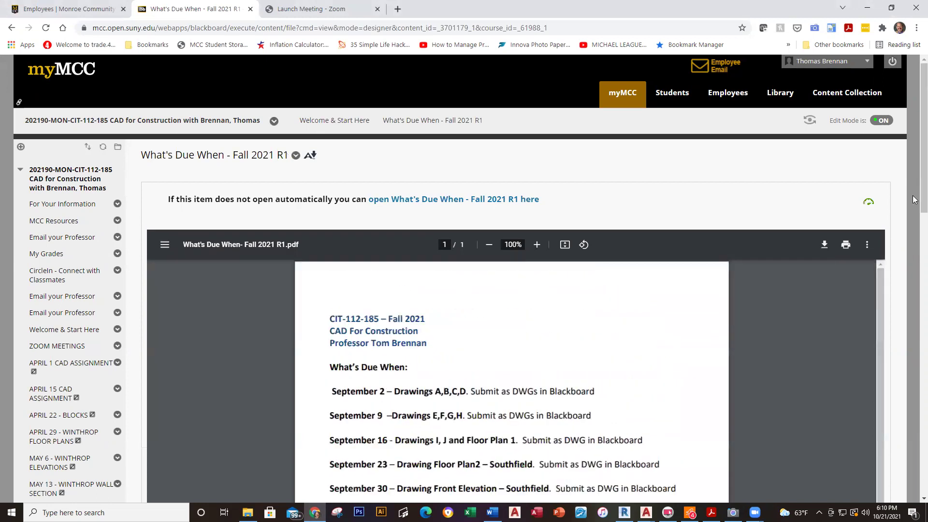
scroll(914, 196, down, 5)
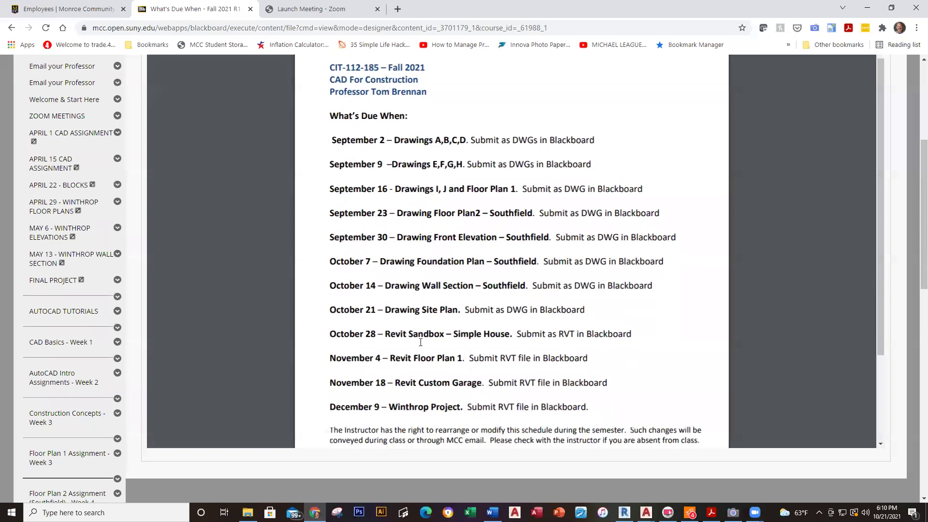
scroll(421, 342, down, 1)
Highlight the Revit Sandbox – Simple House assignment, then scroll on through later deadlines
drag(393, 303, 513, 304)
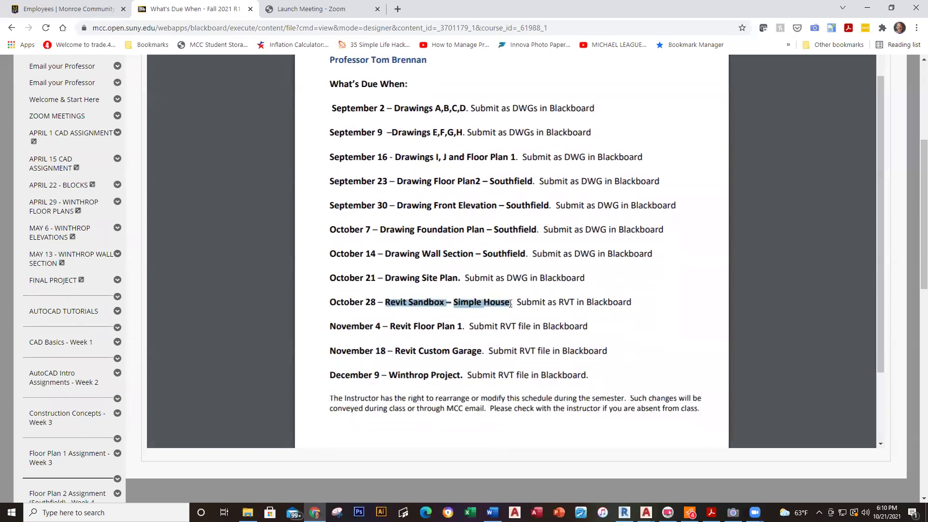
click(661, 338)
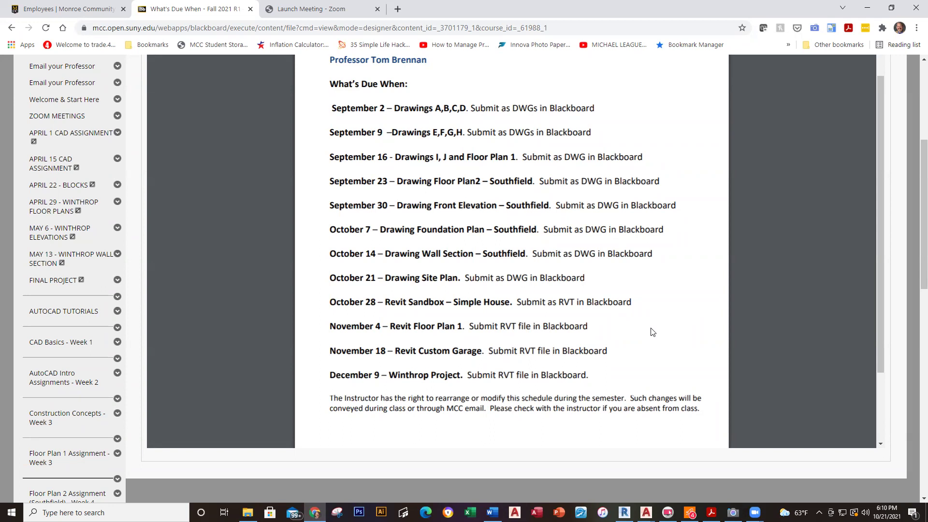
scroll(61, 309, down, 3)
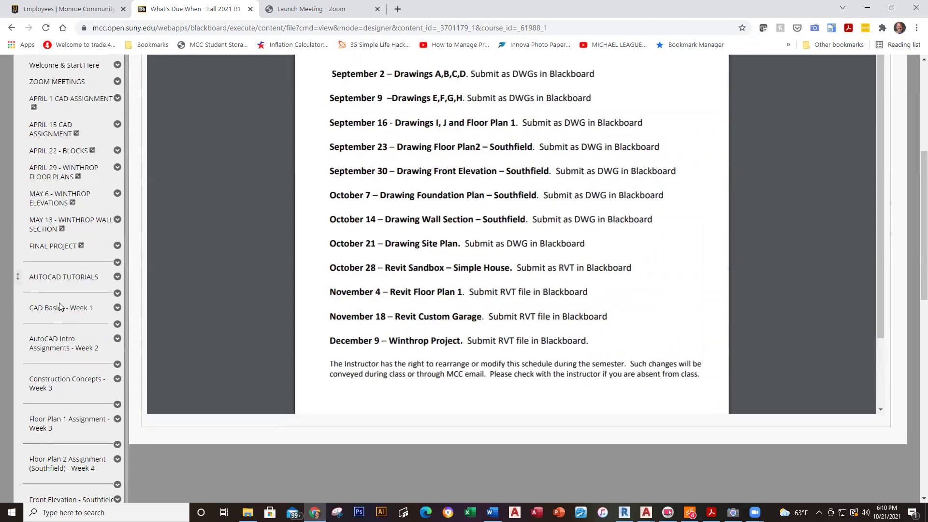
scroll(61, 313, down, 6)
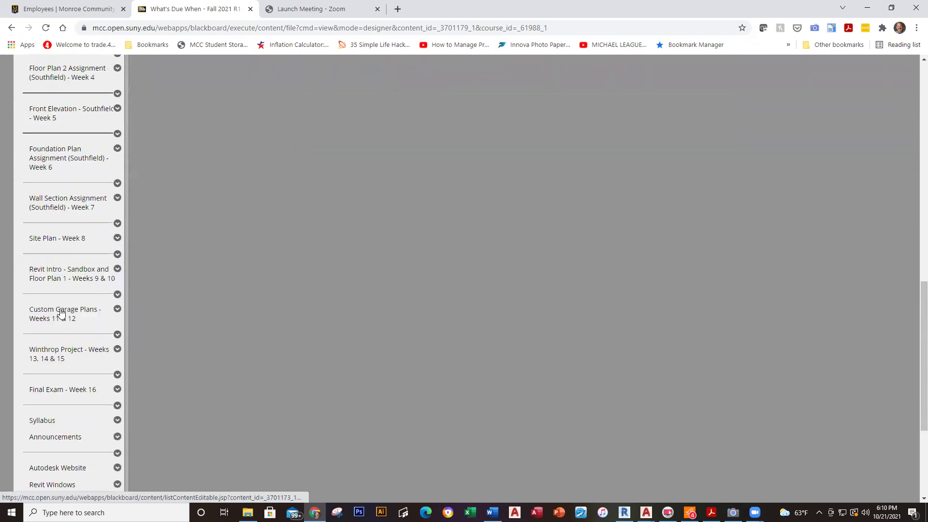
Open the Revit Intro - Sandbox and Floor Plan 1 - Weeks 9 & 10 page and review its assignments
click(68, 275)
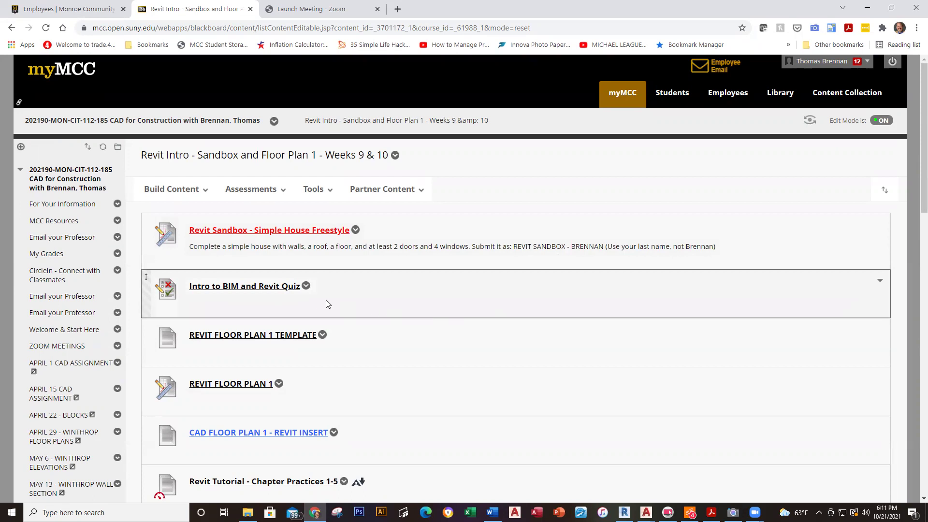
scroll(395, 290, down, 2)
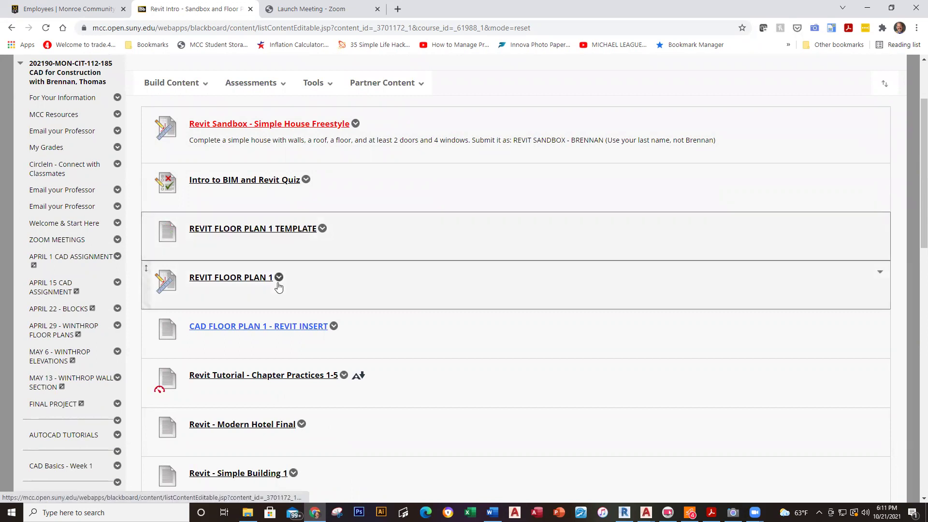
scroll(315, 412, down, 2)
scroll(315, 411, down, 2)
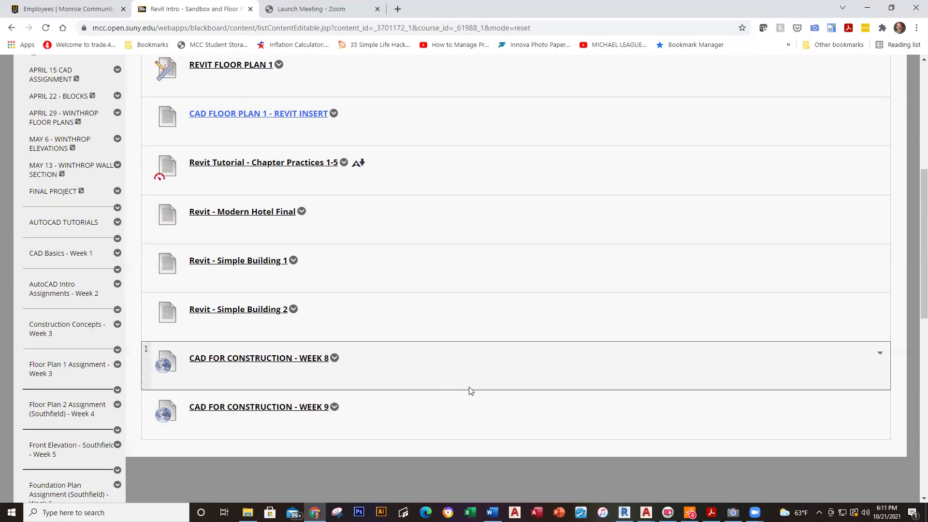
scroll(471, 391, up, 6)
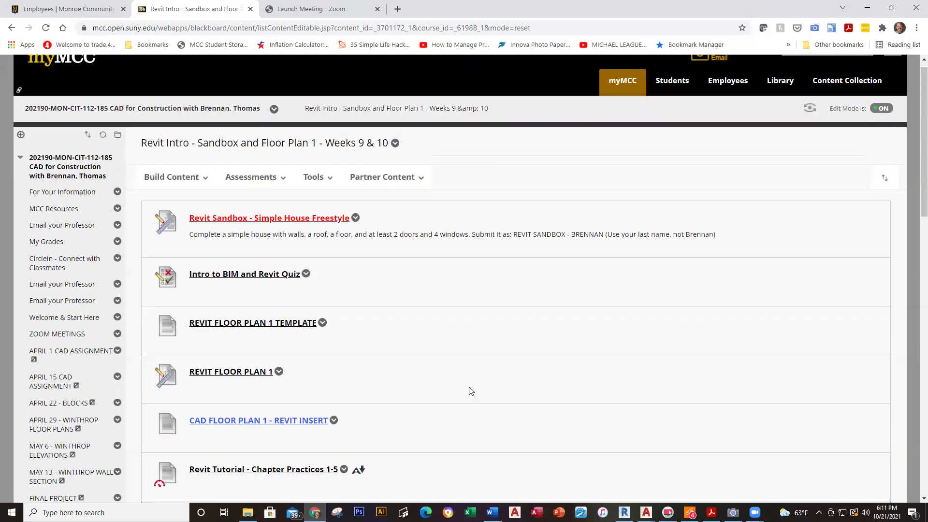
scroll(471, 391, up, 1)
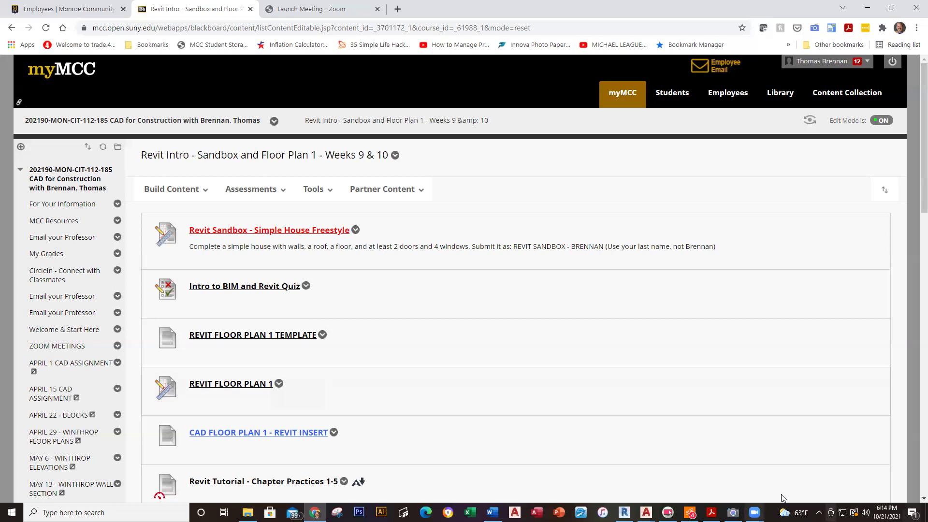
Bring Revit forward and open Modern-Hotel-Final from Recent Files
click(624, 512)
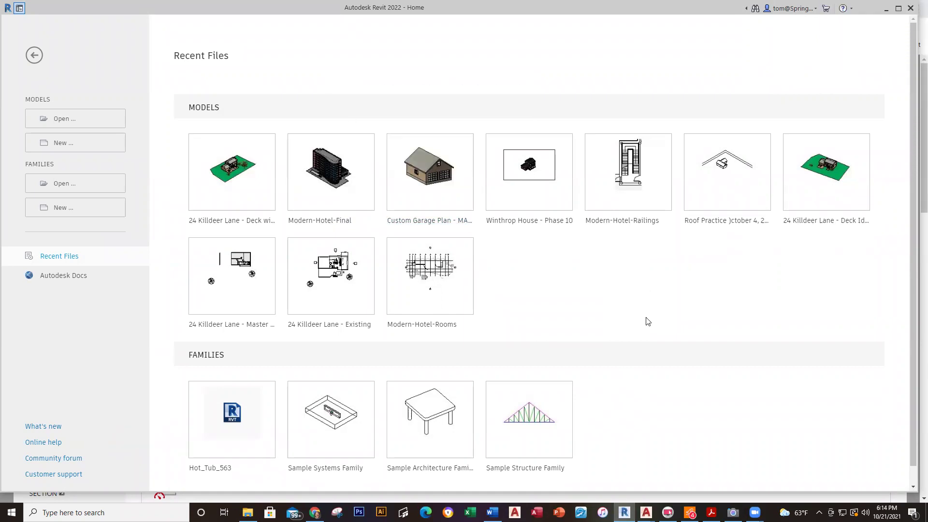
click(332, 177)
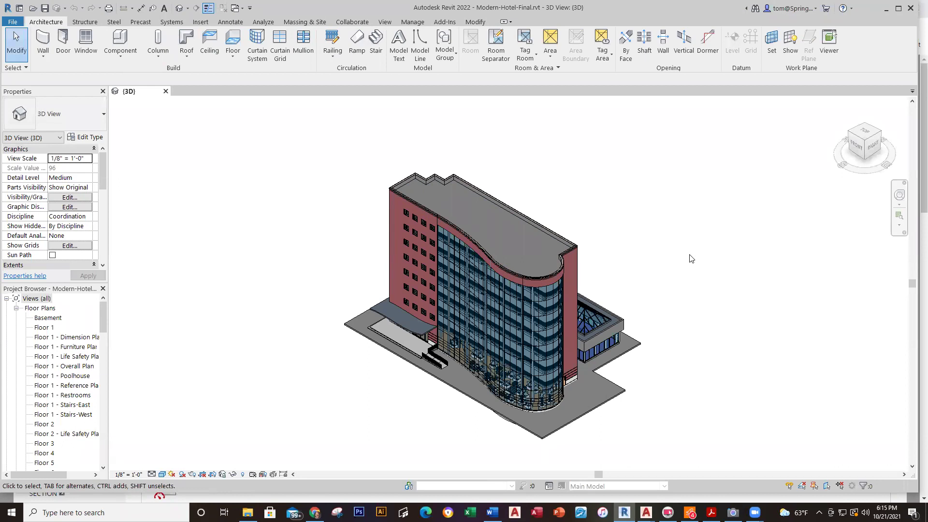
Orbit the hotel and preview it in the Wireframe and Hidden Line visual styles
scroll(678, 285, up, 1)
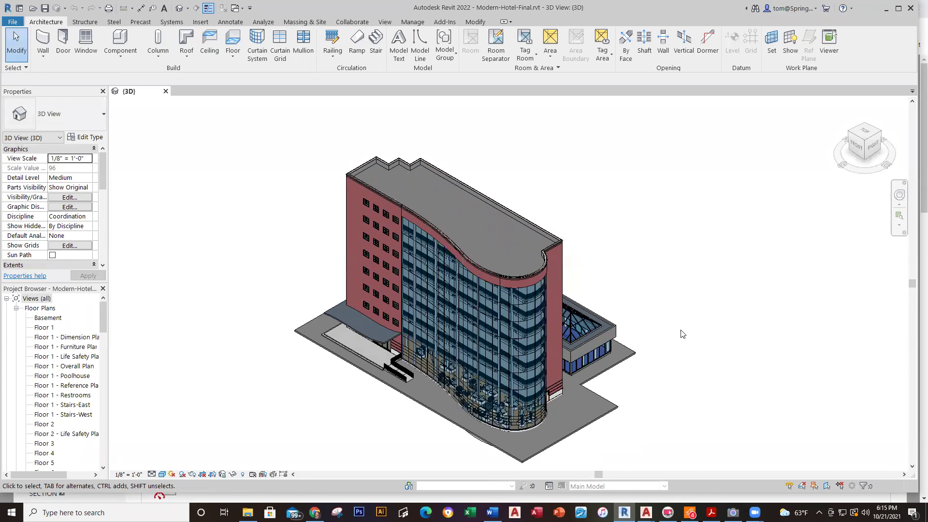
scroll(683, 334, up, 1)
shift+middle_drag(690, 398, 716, 404)
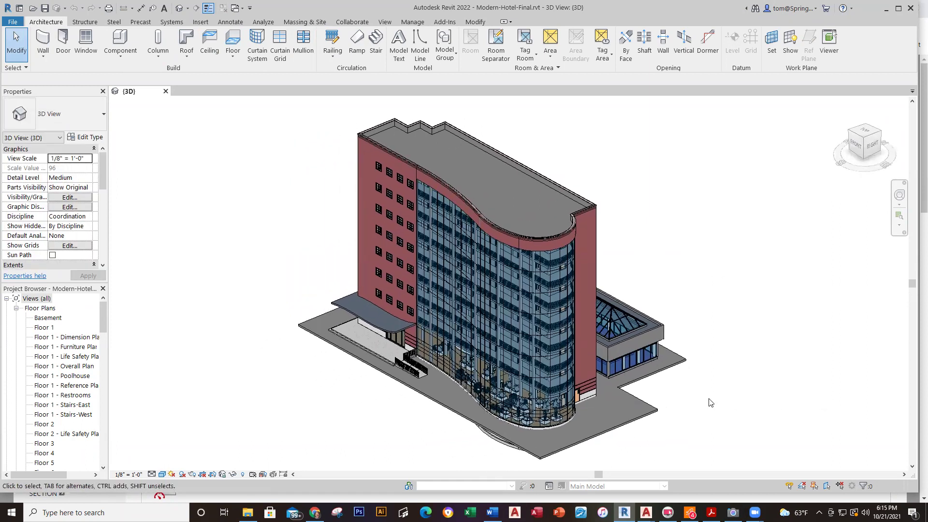
click(162, 474)
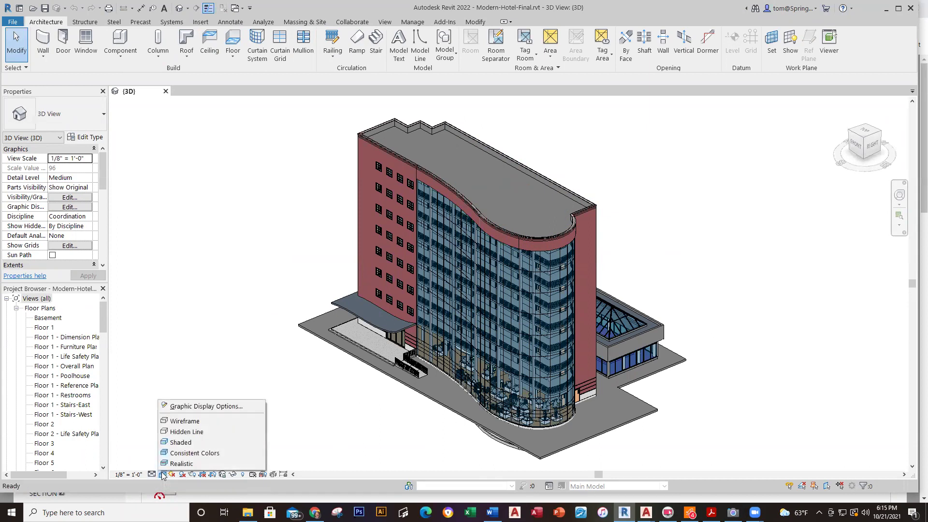
click(196, 423)
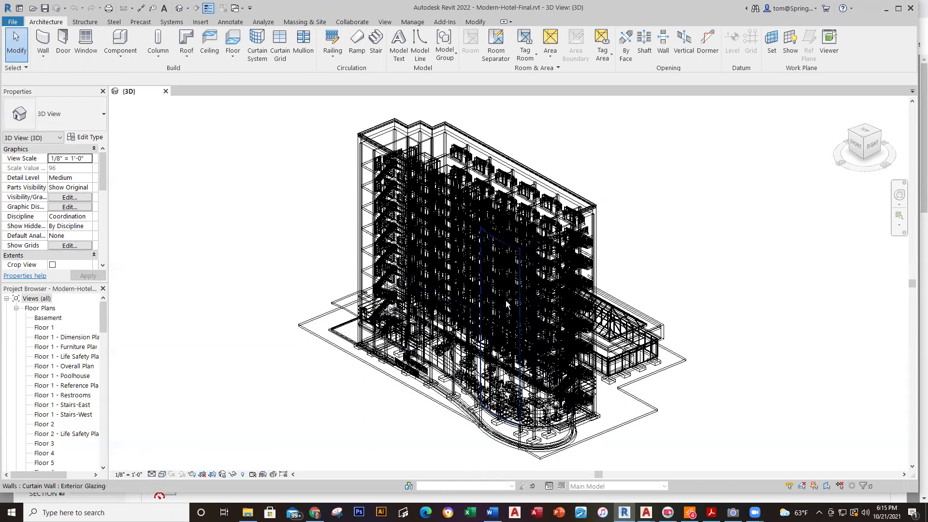
scroll(506, 304, up, 5)
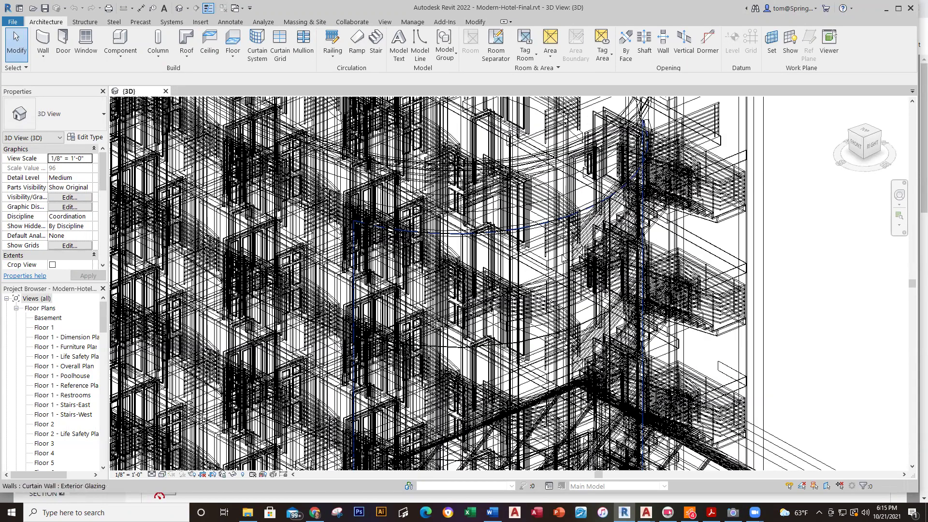
scroll(533, 273, down, 6)
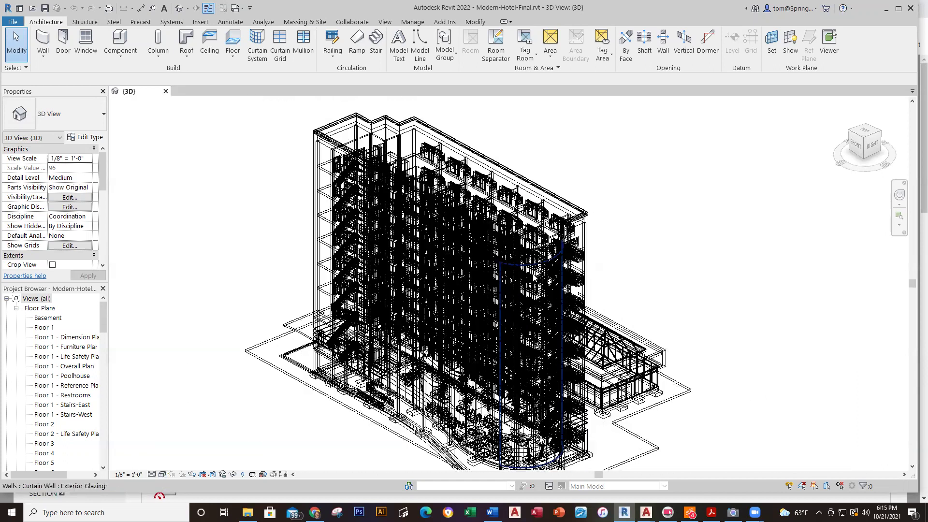
click(163, 474)
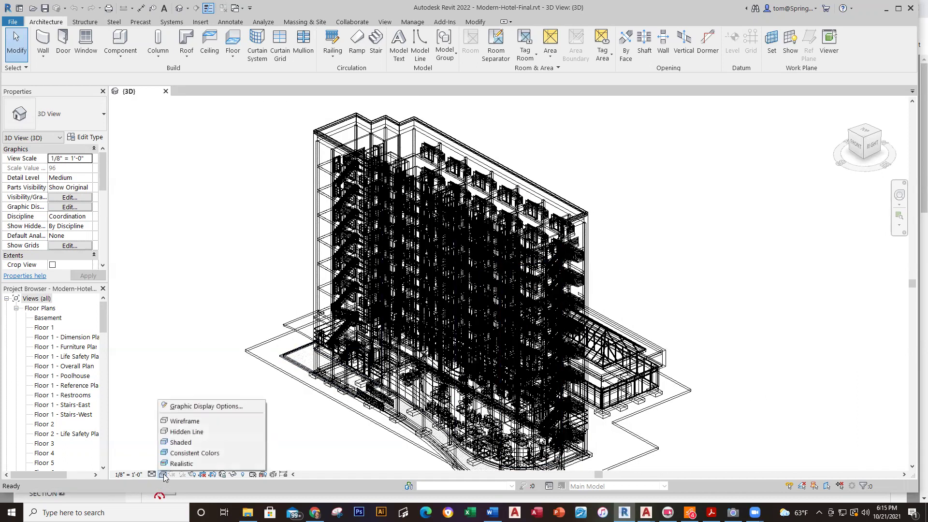
click(186, 432)
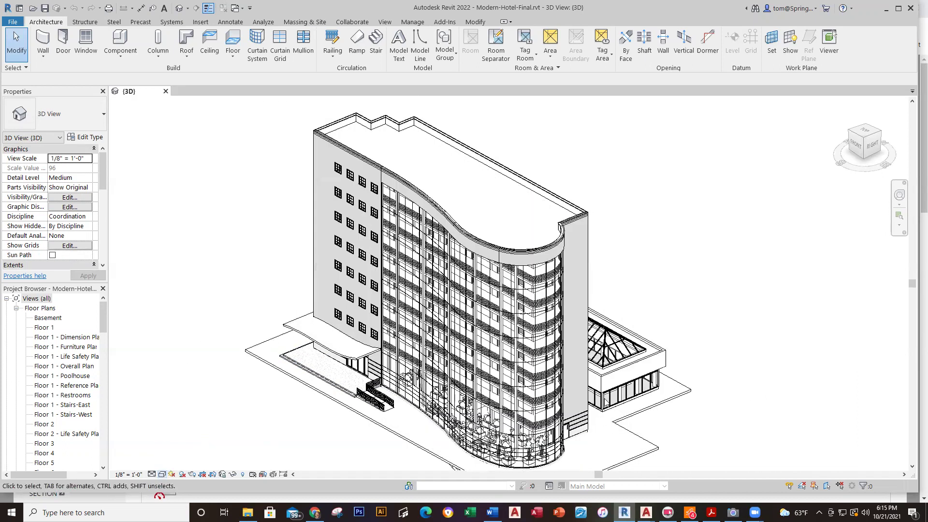
middle_drag(757, 419, 757, 395)
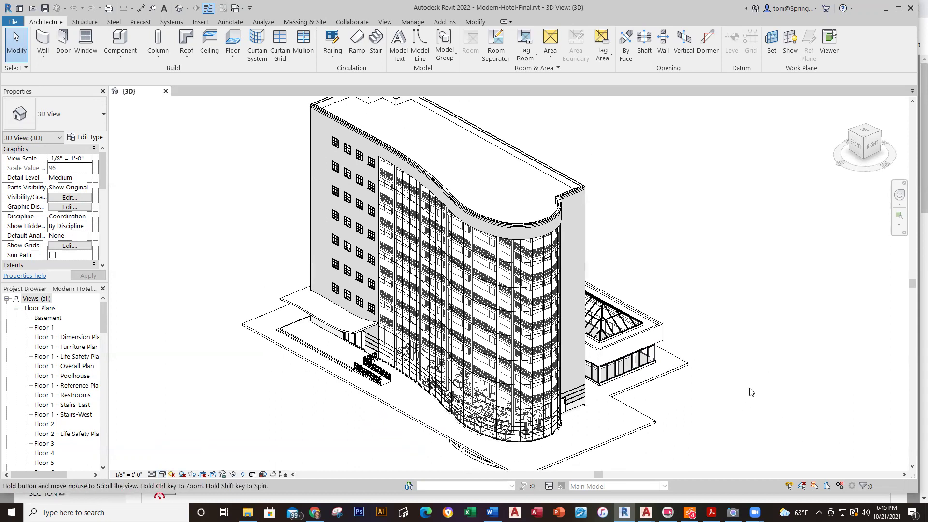
Compare the Shaded and Consistent Colors styles, then render the view Realistic
click(163, 476)
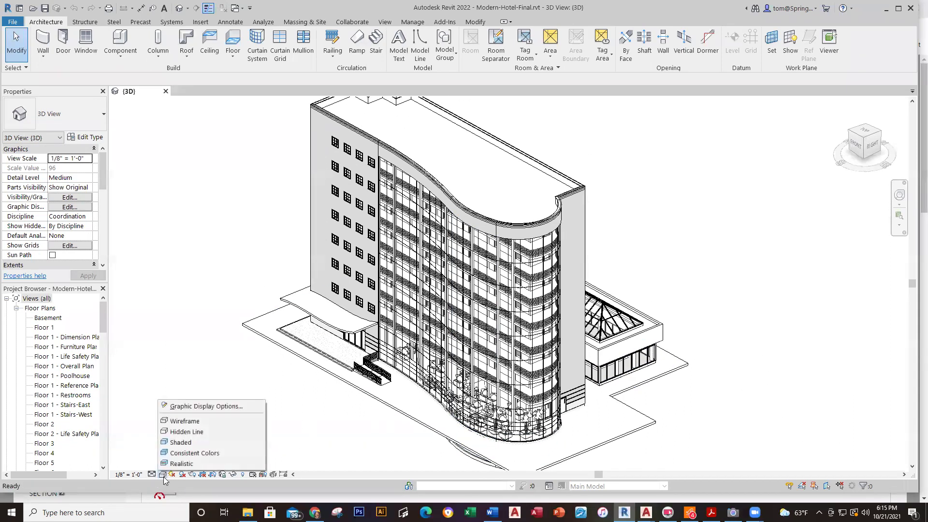
click(197, 443)
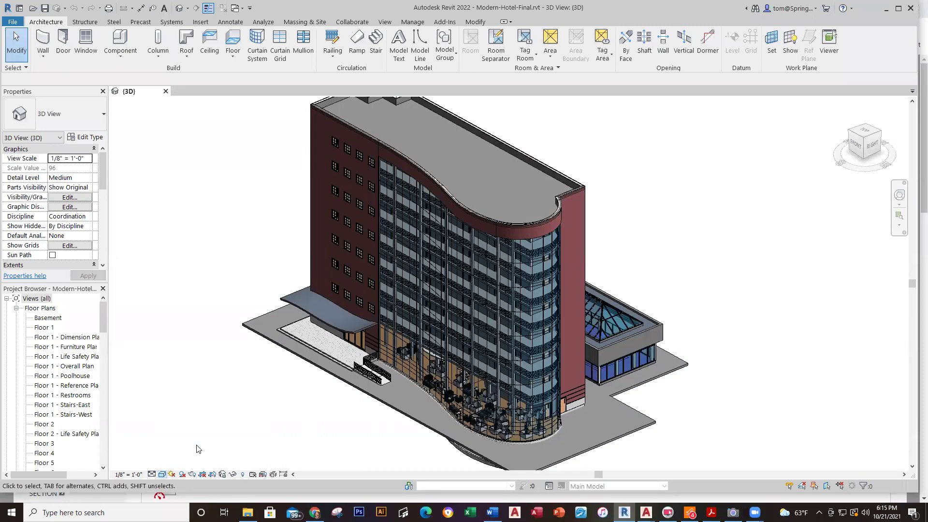
click(163, 475)
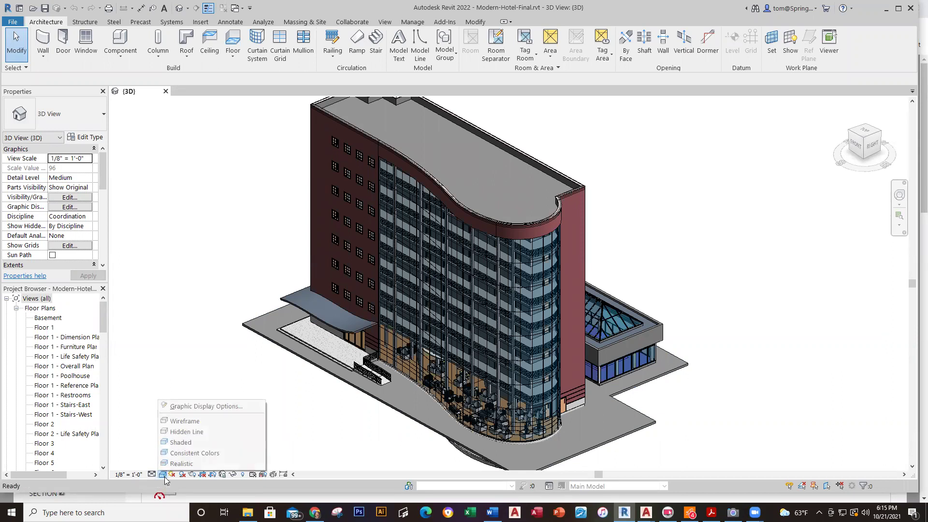
click(193, 453)
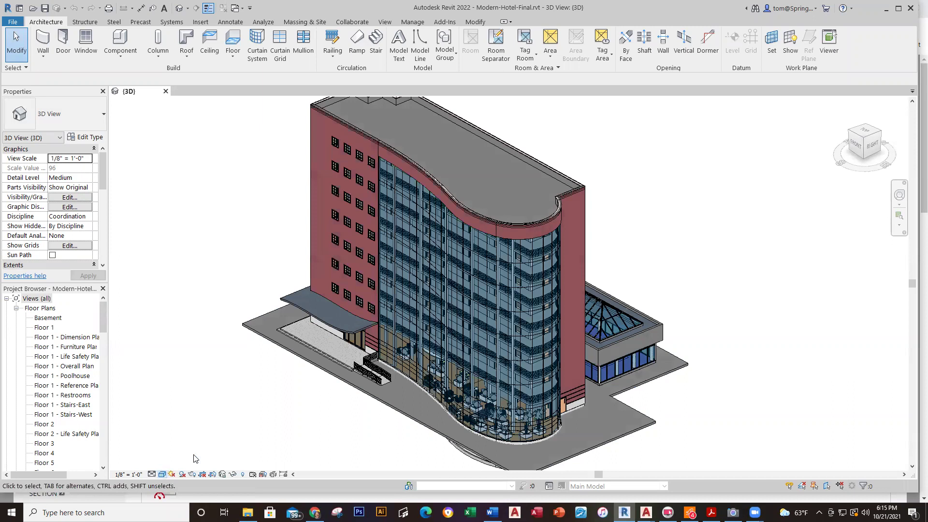
click(164, 474)
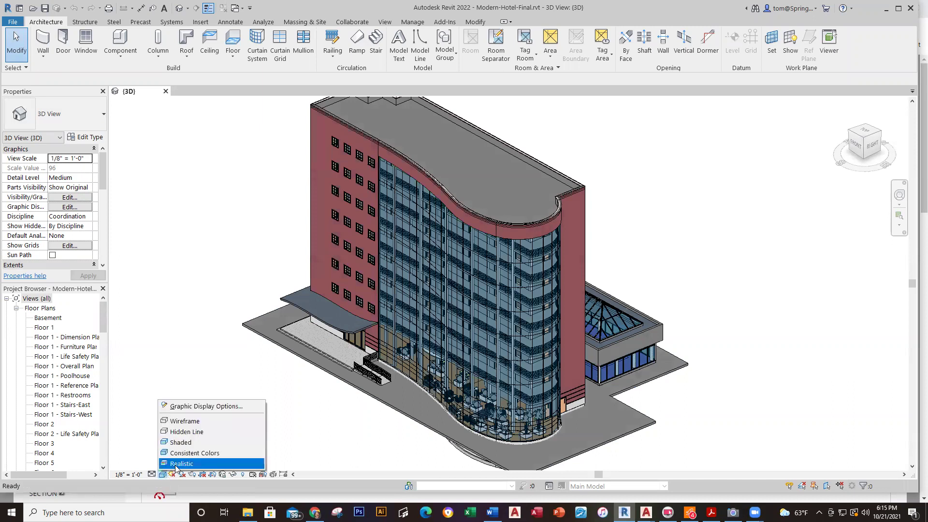
click(177, 464)
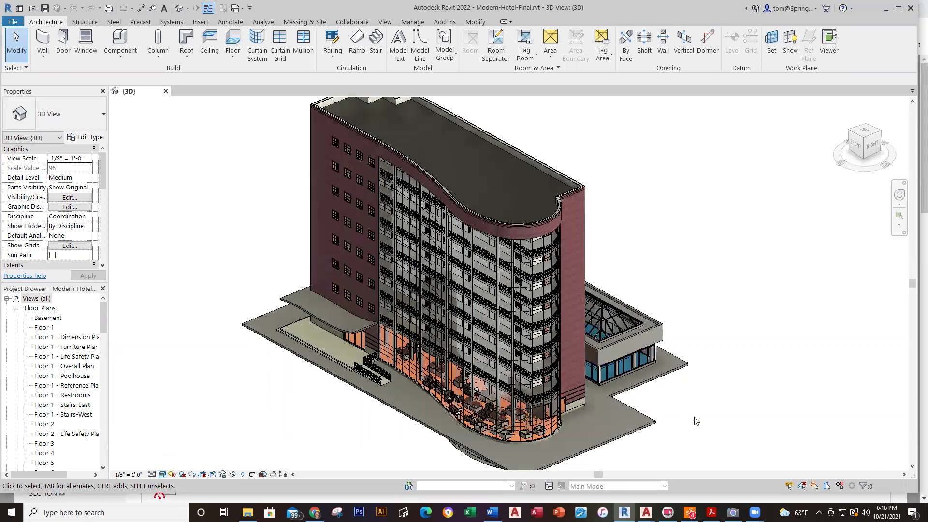
scroll(647, 389, up, 5)
shift+middle_drag(682, 428, 688, 351)
scroll(478, 336, up, 2)
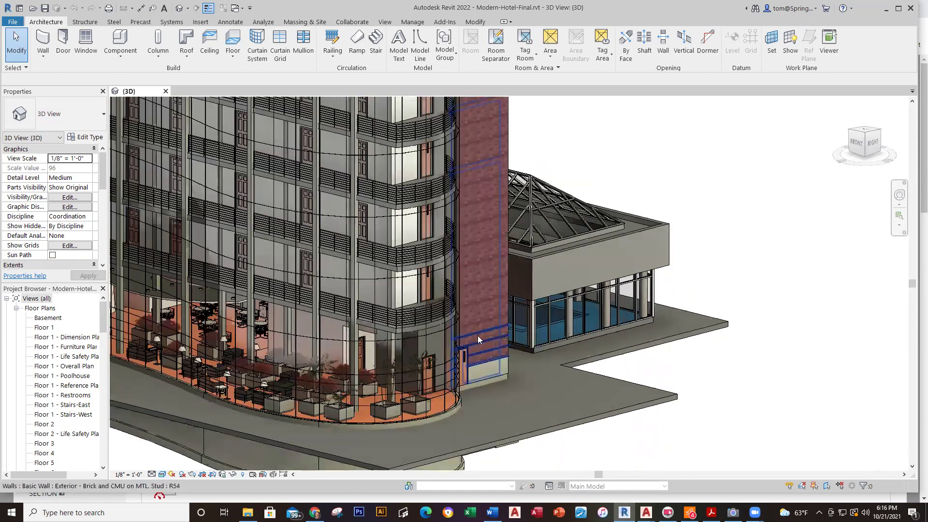
scroll(402, 288, up, 3)
scroll(509, 375, up, 3)
scroll(510, 373, up, 2)
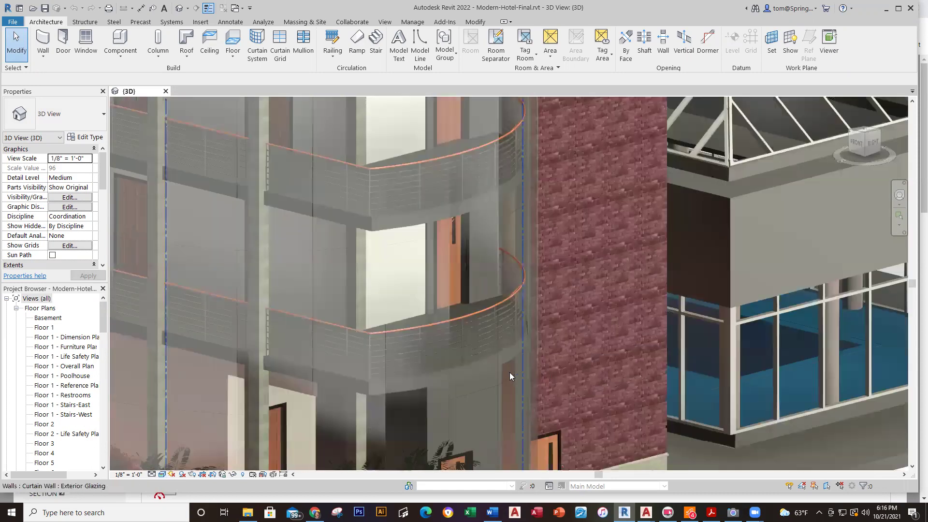
click(515, 301)
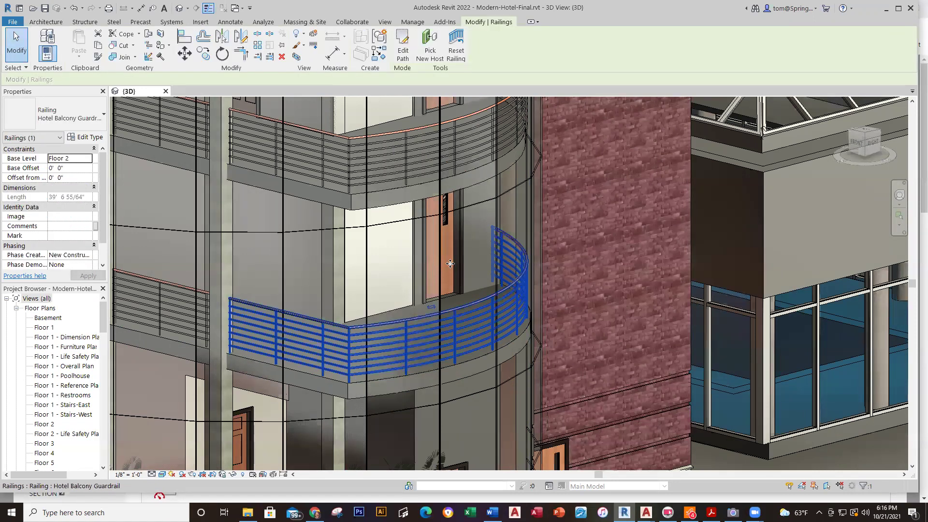
key(Escape)
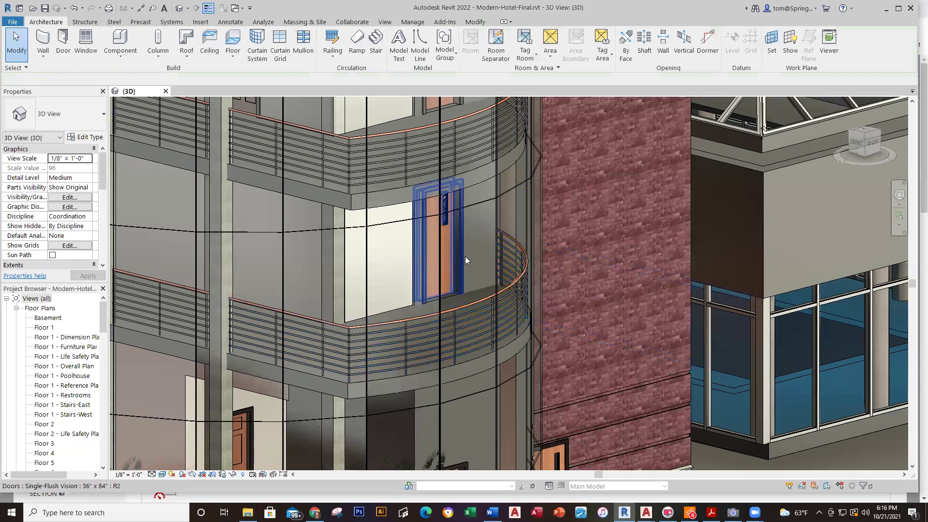
click(465, 257)
key(Escape)
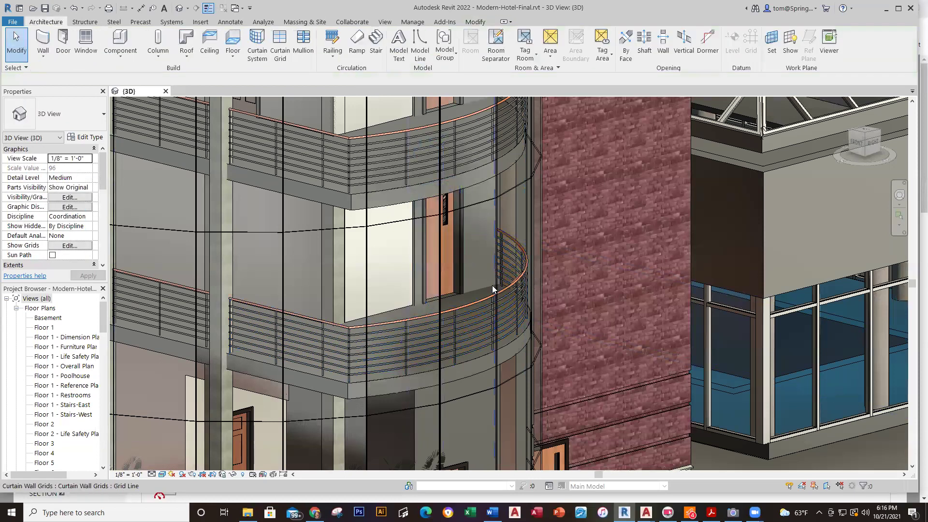
scroll(492, 285, down, 5)
scroll(694, 459, up, 3)
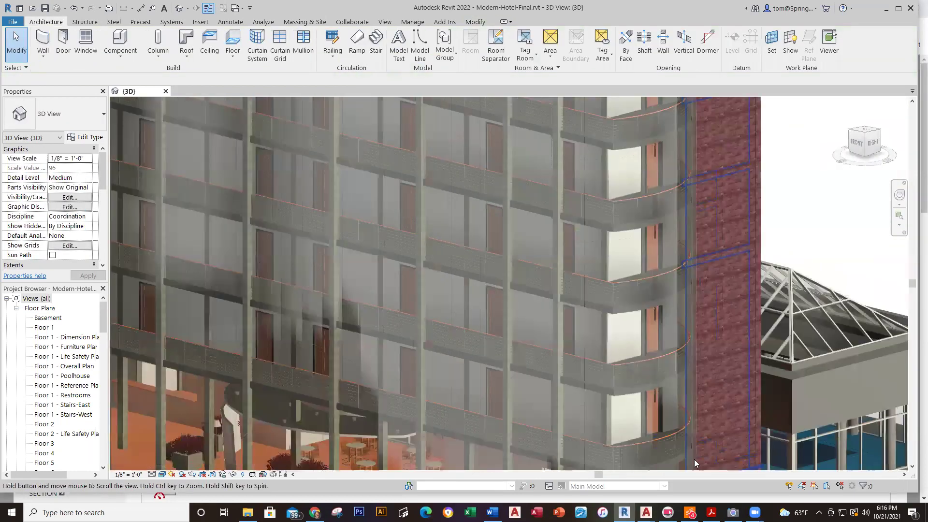
scroll(676, 449, down, 2)
scroll(585, 265, up, 5)
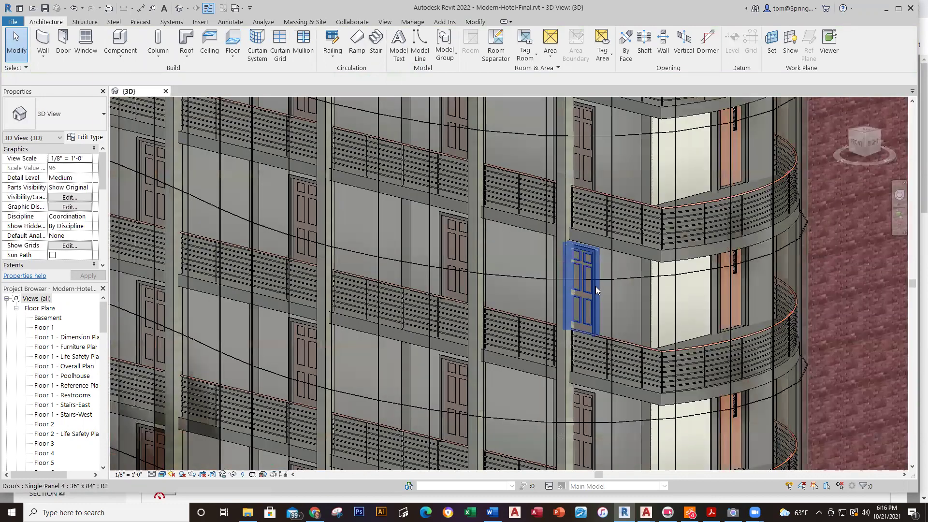
click(595, 287)
key(Escape)
scroll(595, 286, down, 3)
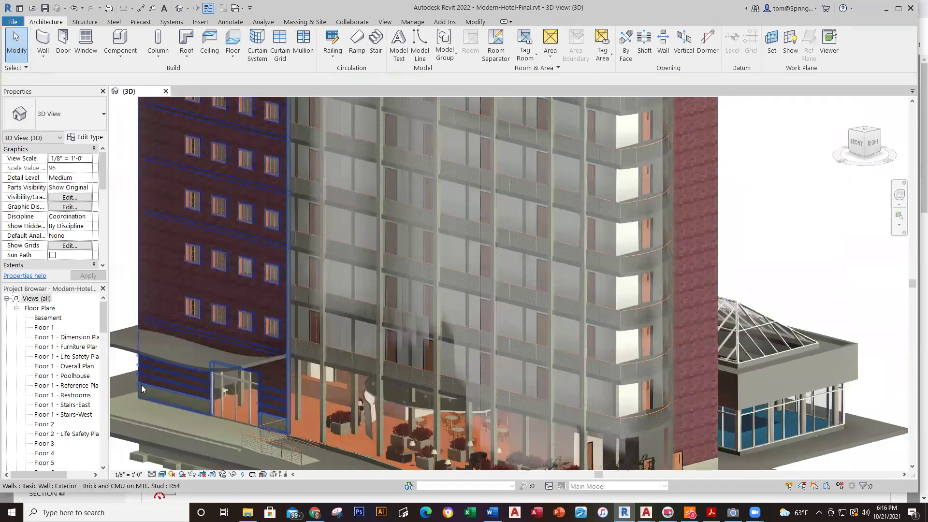
scroll(193, 402, down, 3)
middle_drag(723, 305, 773, 318)
scroll(762, 389, down, 3)
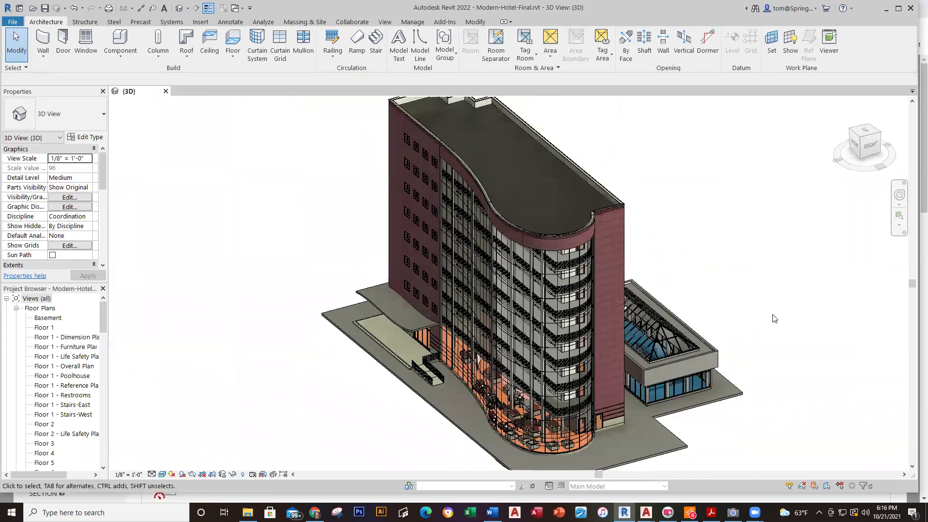
Restore the ViewCube corner view of the whole hotel and right-click Floor 1 in the Project Browser
middle_drag(759, 390, 730, 385)
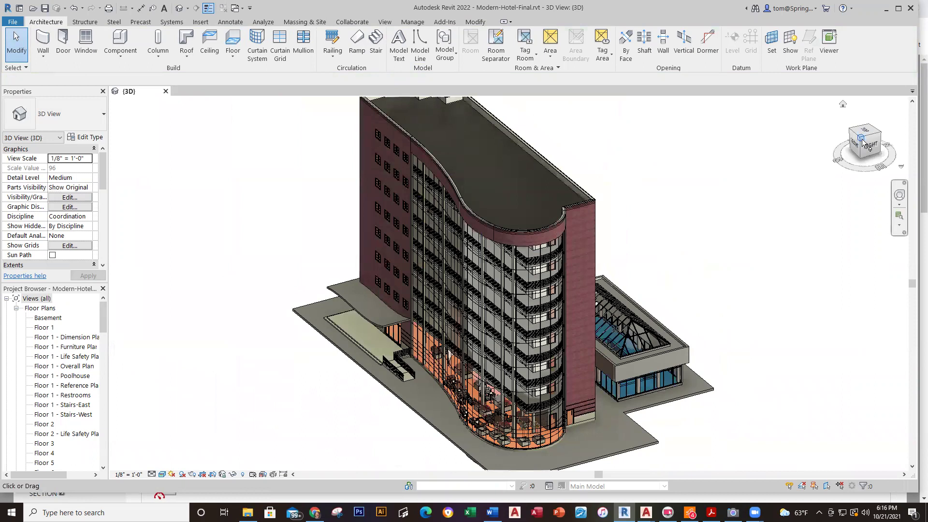
click(862, 139)
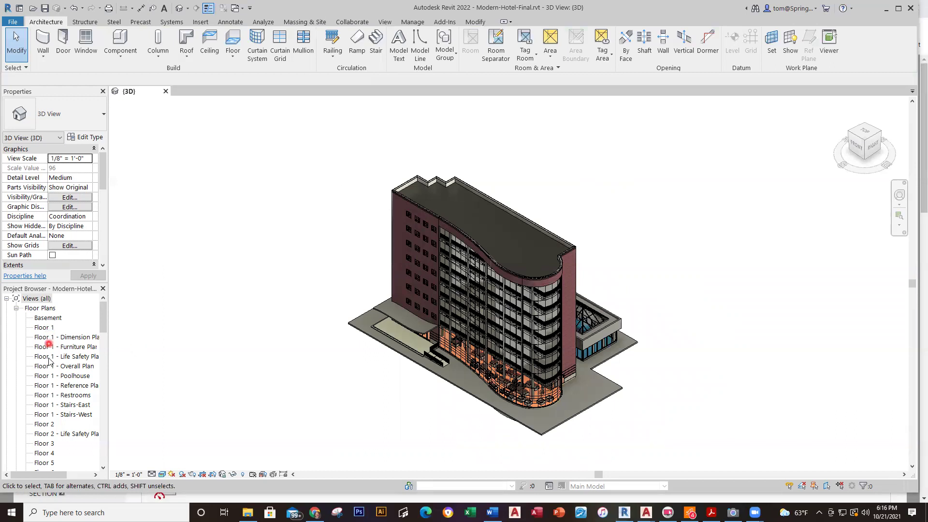
right_click(48, 331)
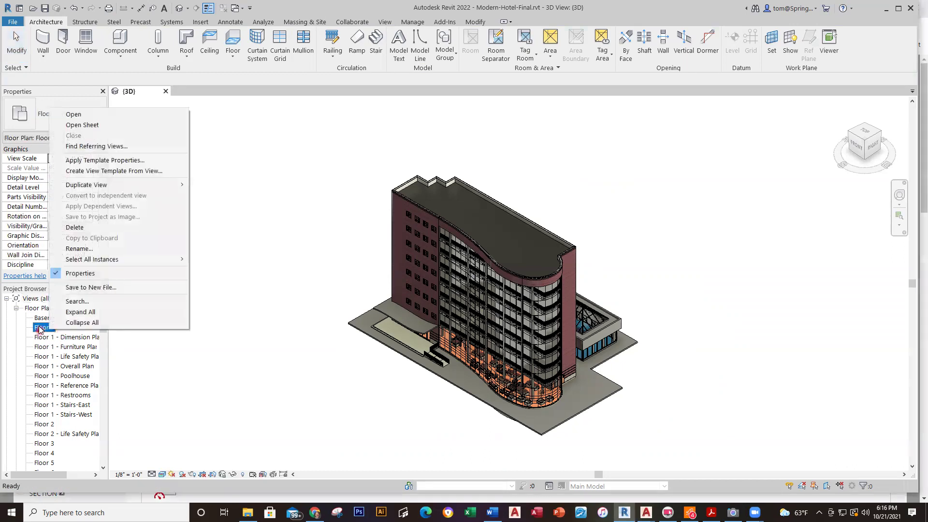
Open the Floor 1 plan and zoom in on the Reception Desk 104 area
double_click(41, 328)
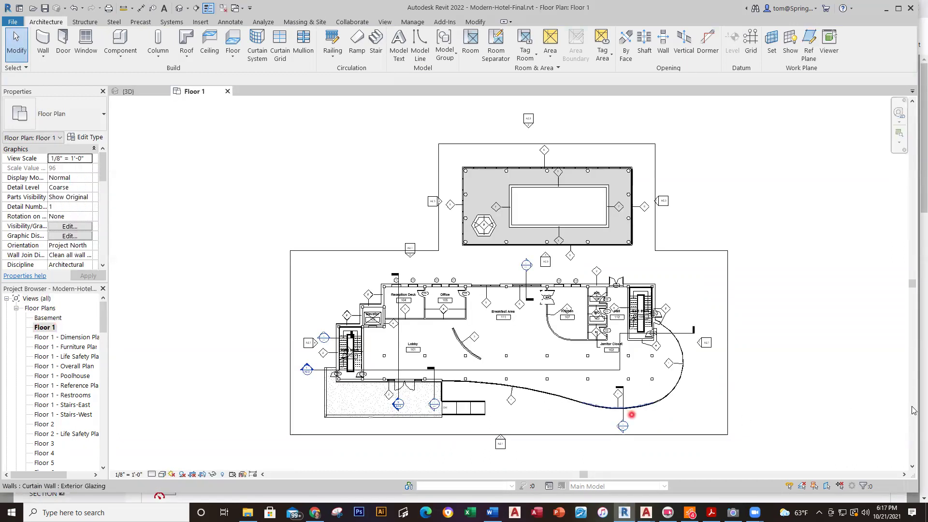
scroll(784, 441, up, 1)
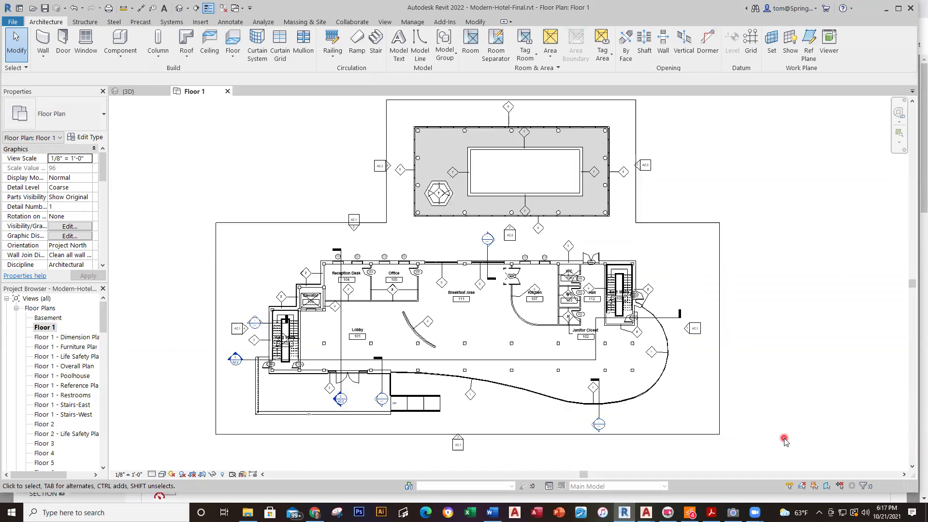
scroll(711, 463, up, 1)
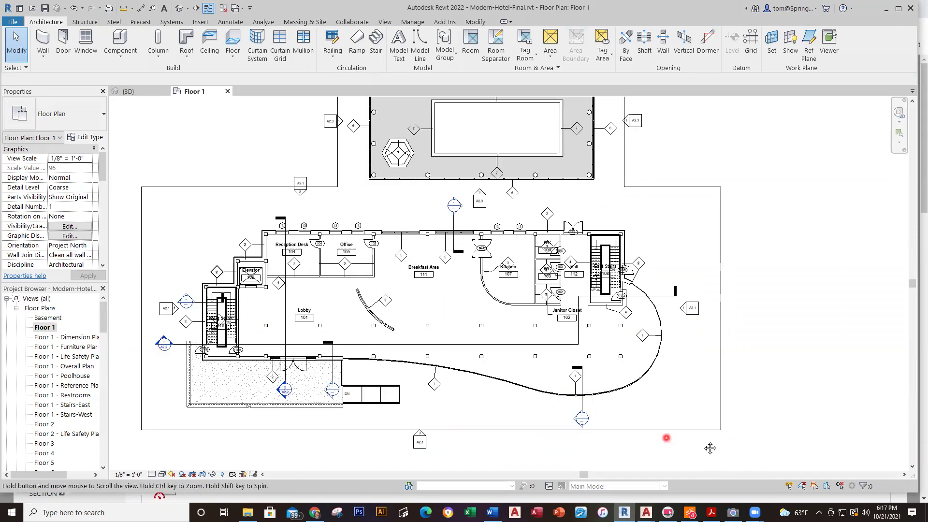
middle_drag(705, 445, 735, 439)
scroll(681, 448, up, 1)
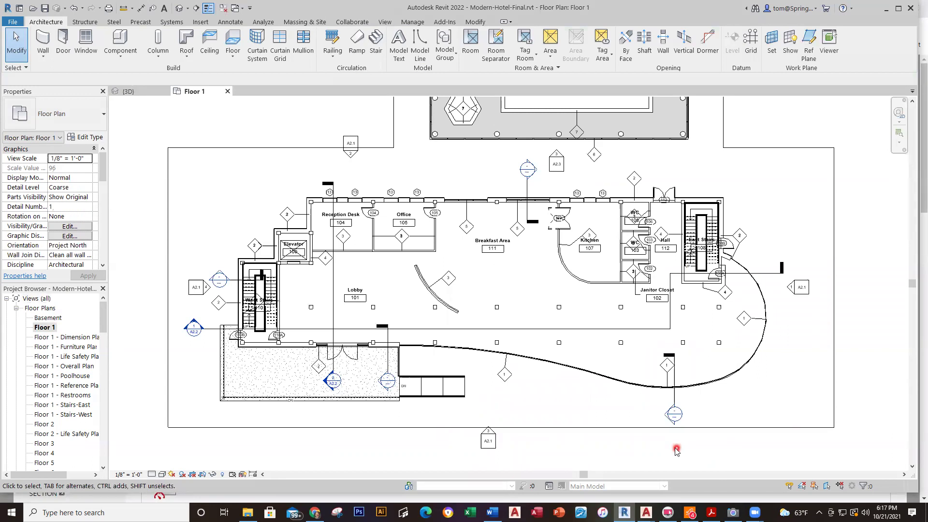
scroll(330, 230, up, 2)
scroll(330, 229, up, 3)
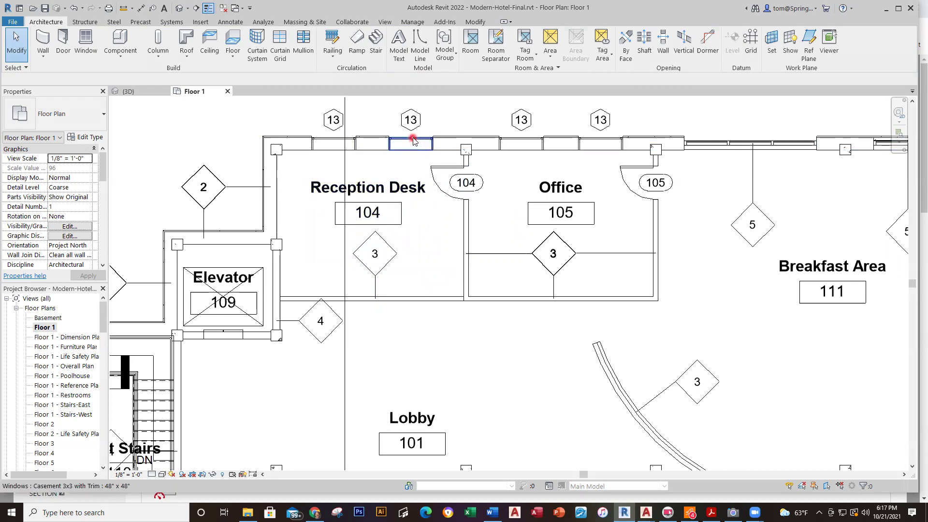
Pan across the Floor 1 lobby, west stairs and east rooms, then zoom out to the full plan
scroll(401, 333, down, 4)
middle_drag(401, 333, 441, 209)
middle_drag(526, 276, 491, 325)
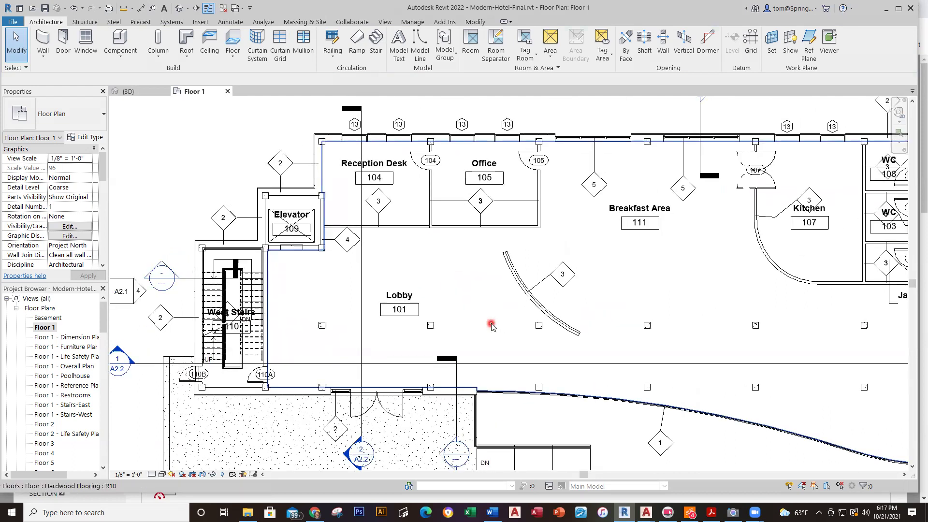
scroll(671, 291, down, 2)
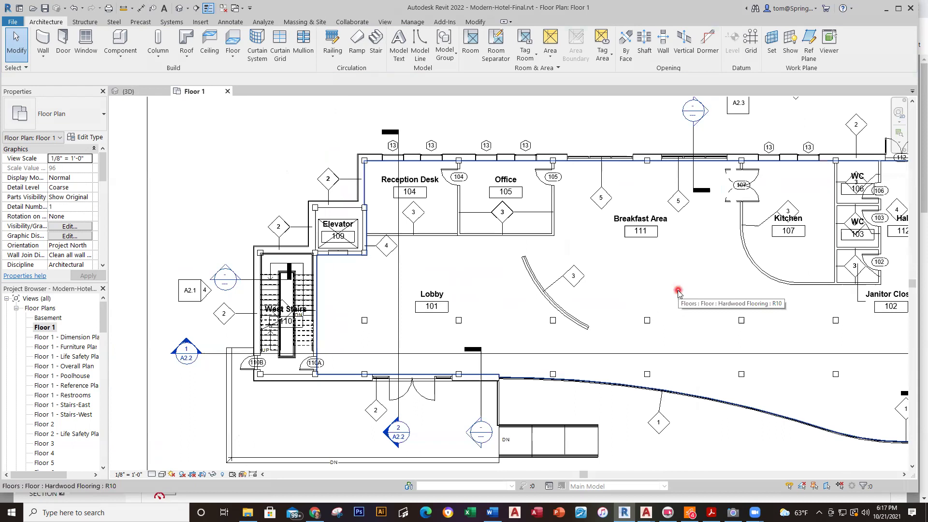
middle_drag(670, 291, 545, 309)
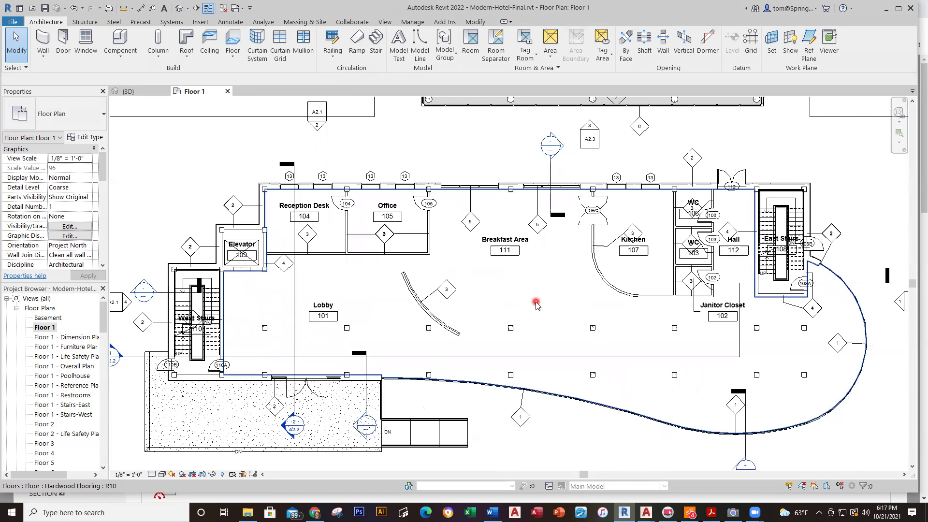
scroll(812, 258, up, 5)
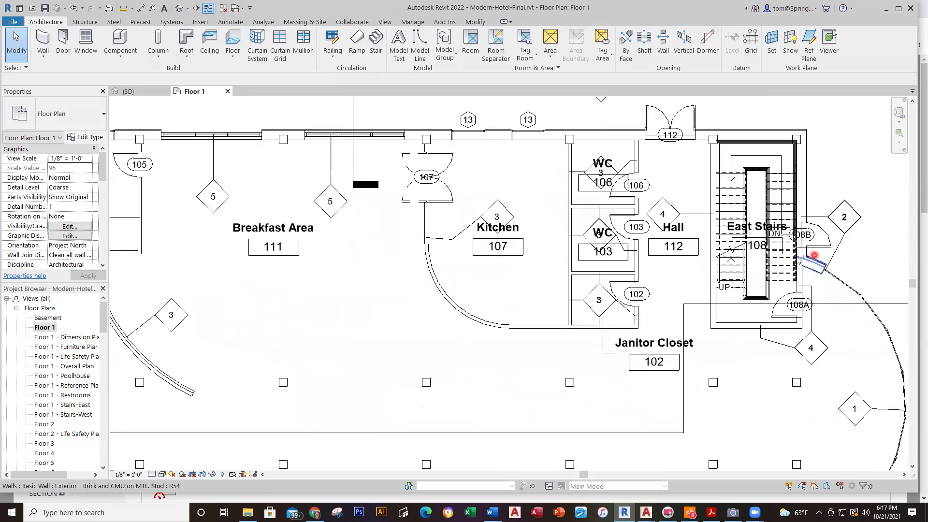
scroll(542, 321, down, 6)
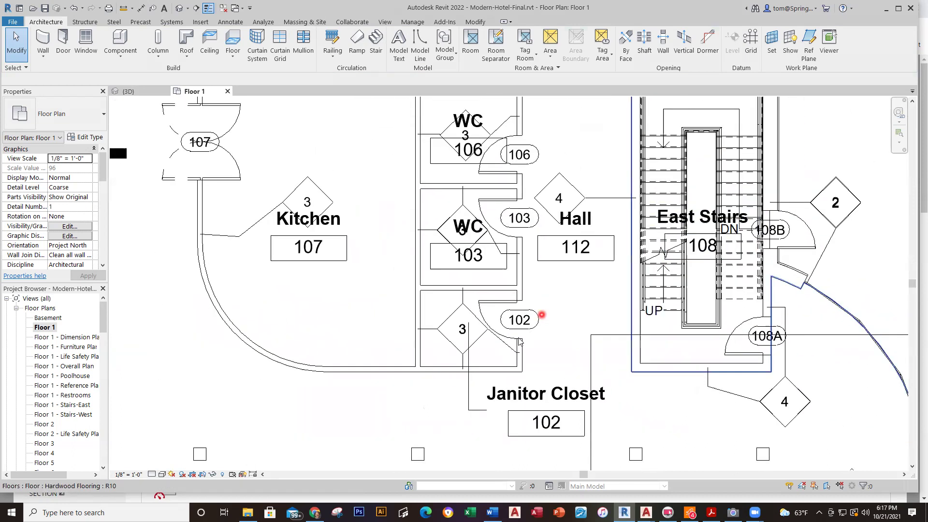
scroll(447, 345, down, 3)
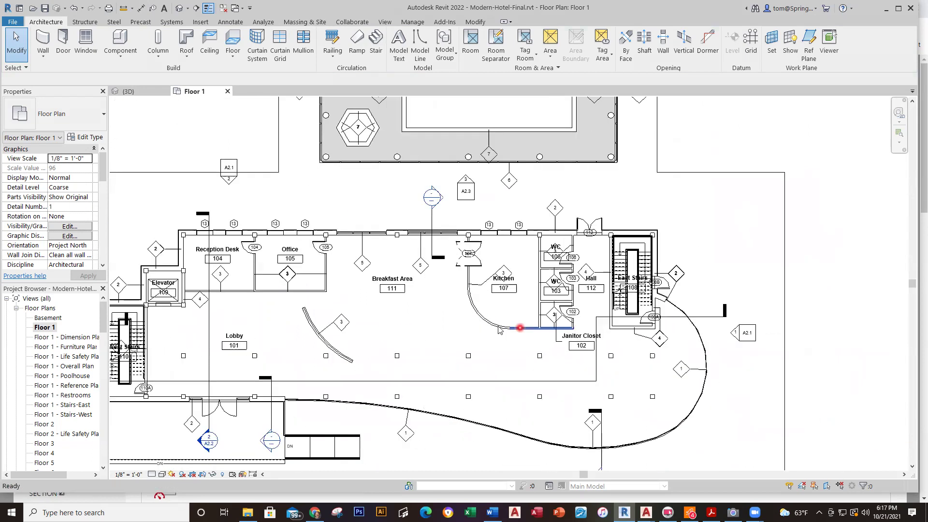
middle_drag(468, 335, 510, 337)
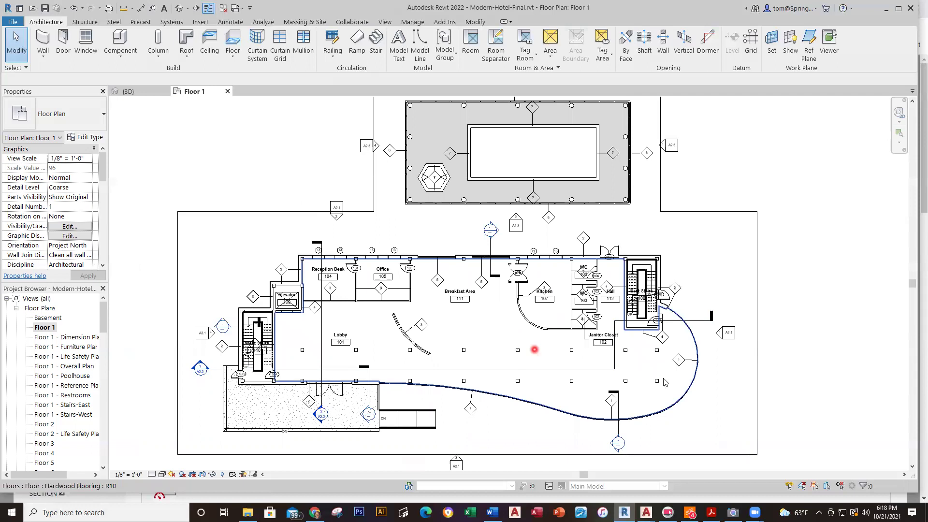
In the 3D view, zoom to a brick-facade window, select and deselect it, then pick Floor 2
click(130, 92)
scroll(406, 396, up, 5)
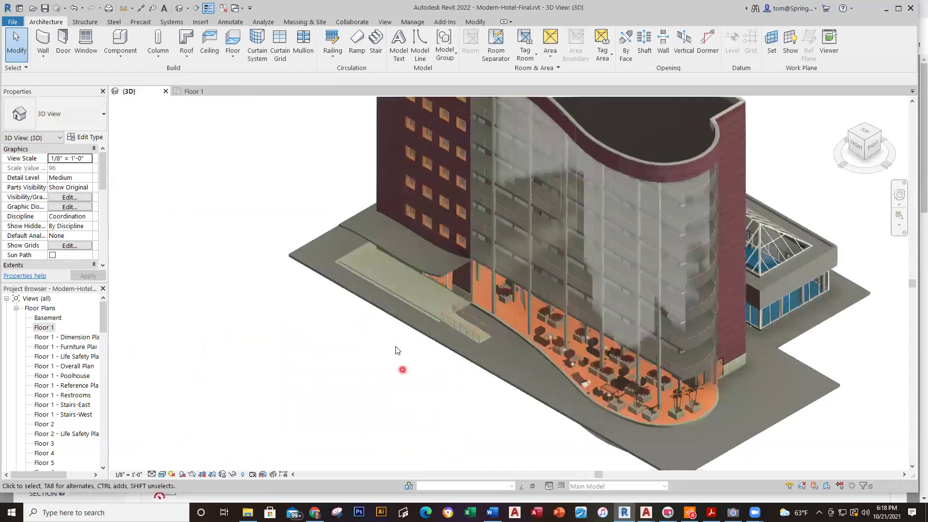
shift+middle_drag(378, 452, 269, 388)
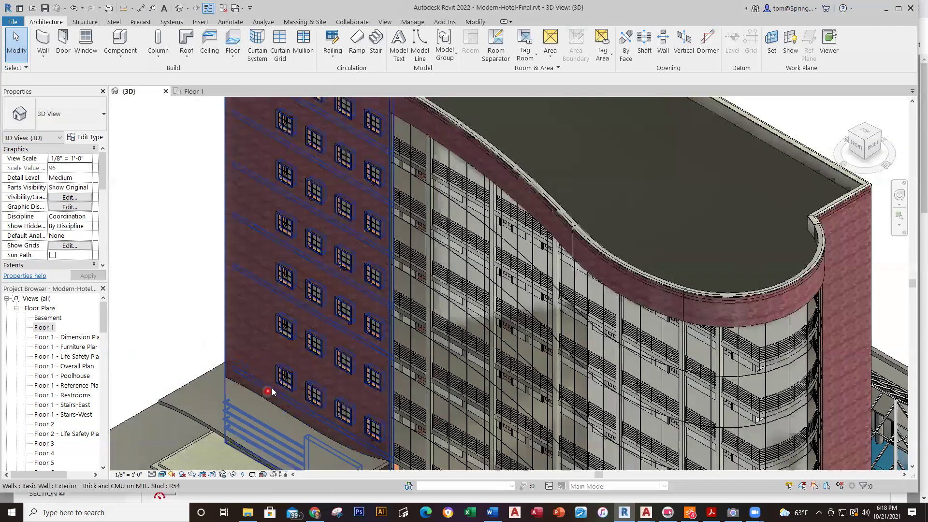
scroll(282, 368, up, 5)
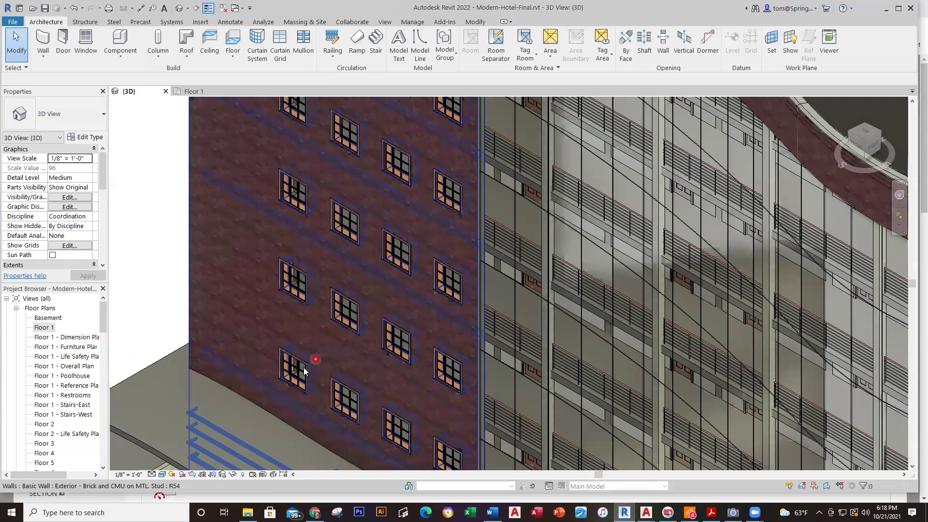
click(305, 371)
key(Escape)
scroll(165, 275, down, 1)
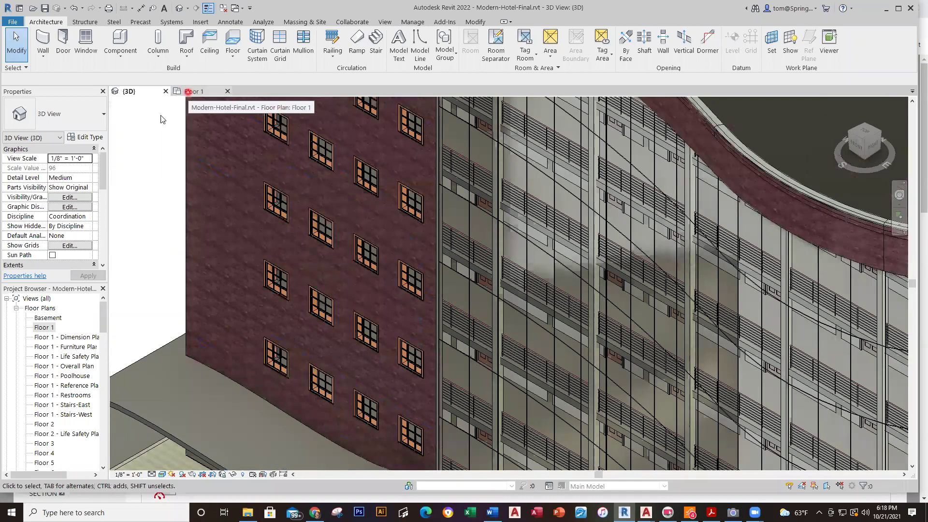
click(44, 423)
click(52, 424)
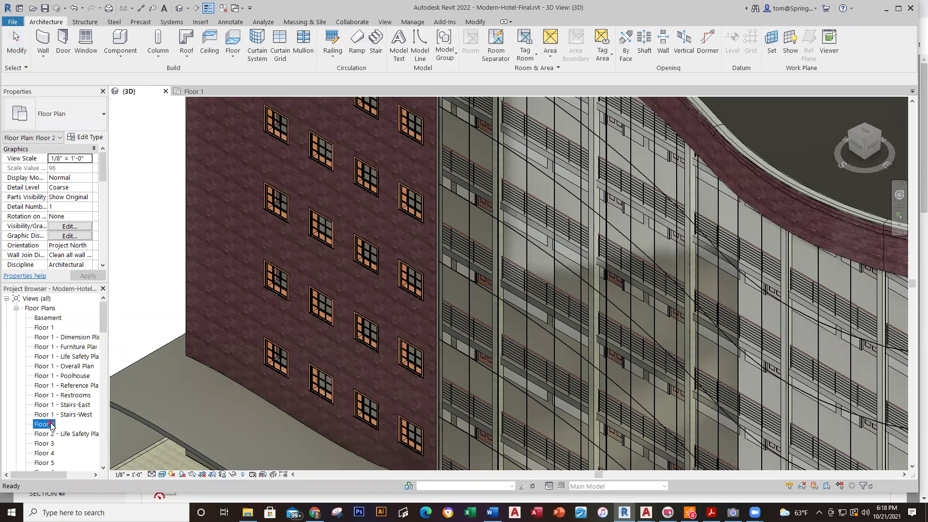
On Floor 2, copy the casement window 8'-0" left along the exterior wall
double_click(51, 424)
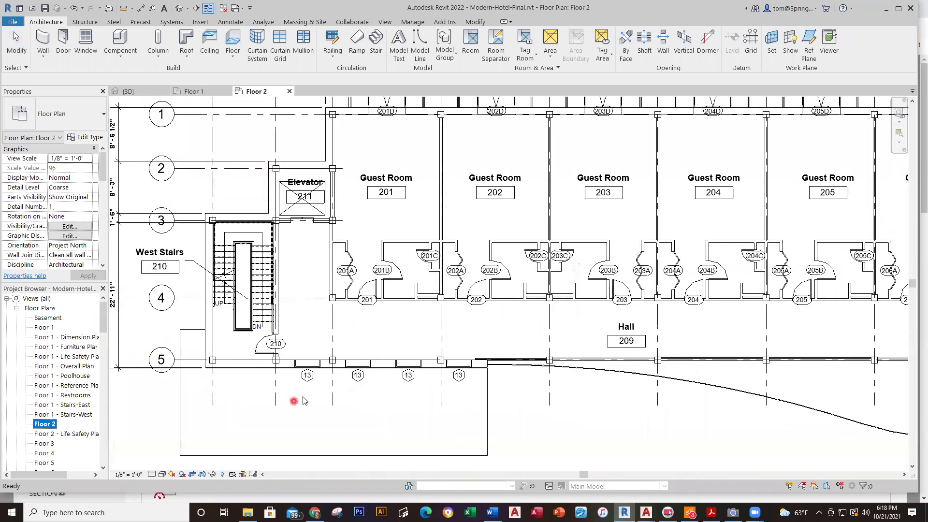
scroll(304, 400, up, 3)
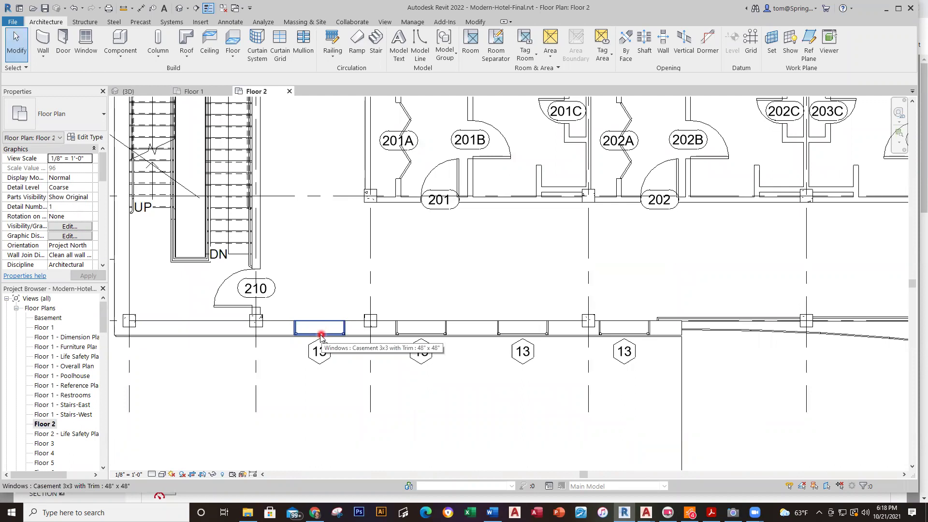
right_click(321, 335)
key(Escape)
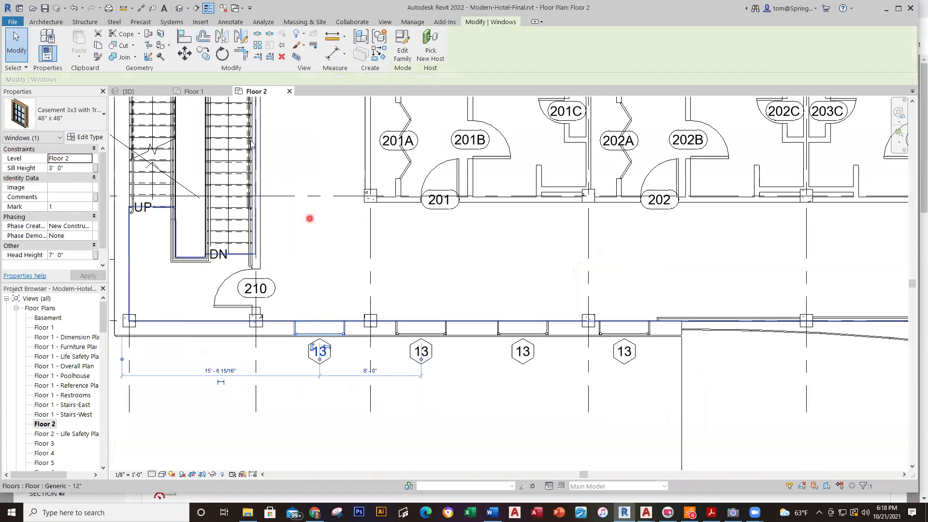
click(203, 54)
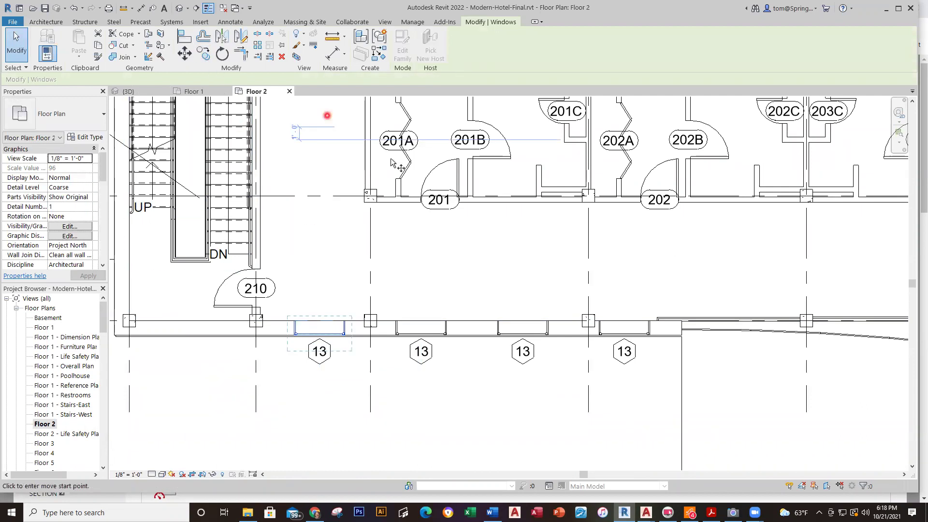
click(320, 322)
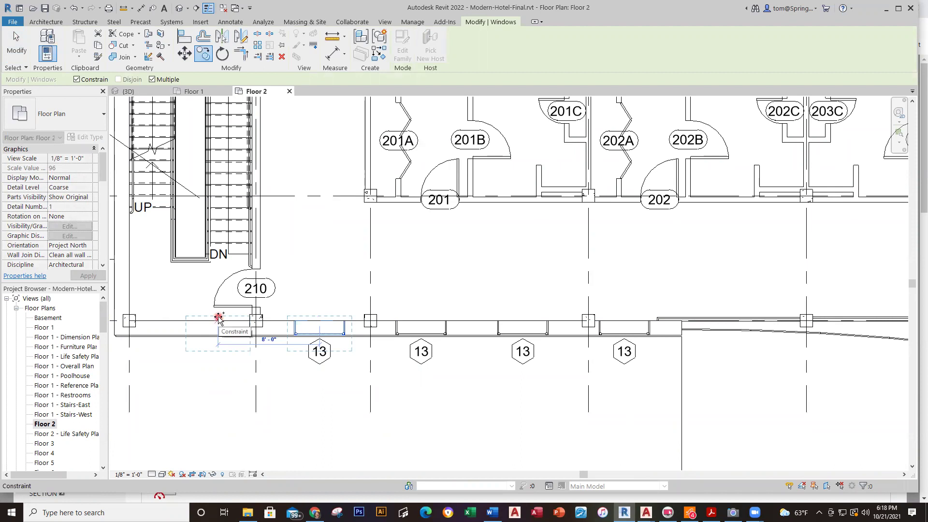
click(219, 317)
key(Escape)
key(Escape)
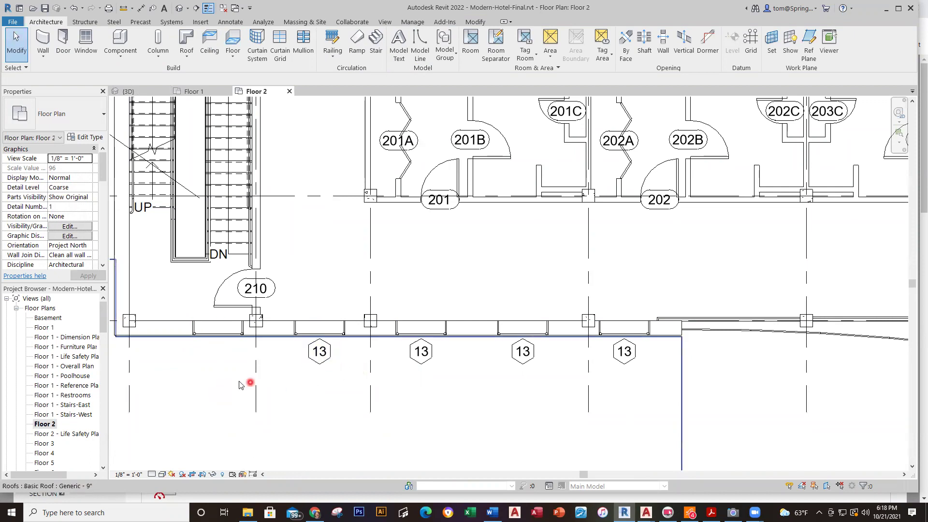
click(128, 92)
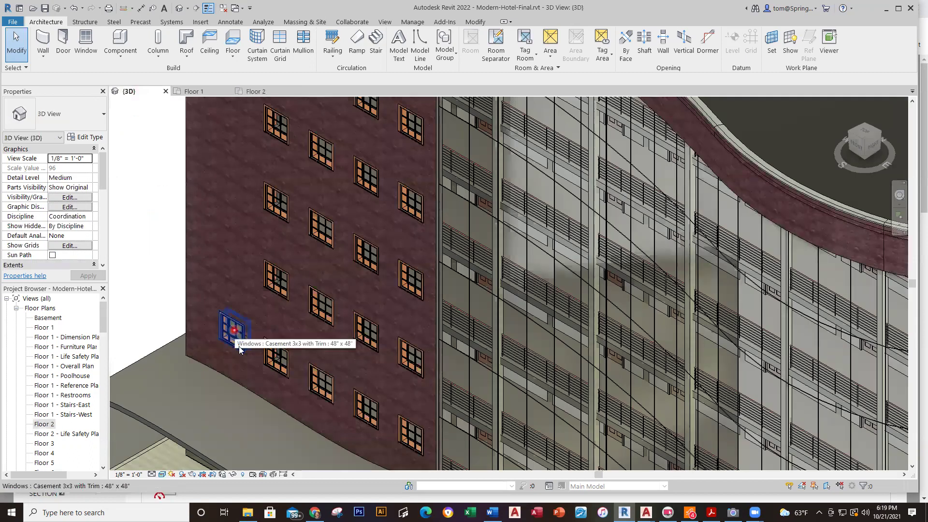
Pan the 3D hotel and set the ViewCube FRONT view of the facade
scroll(135, 280, down, 5)
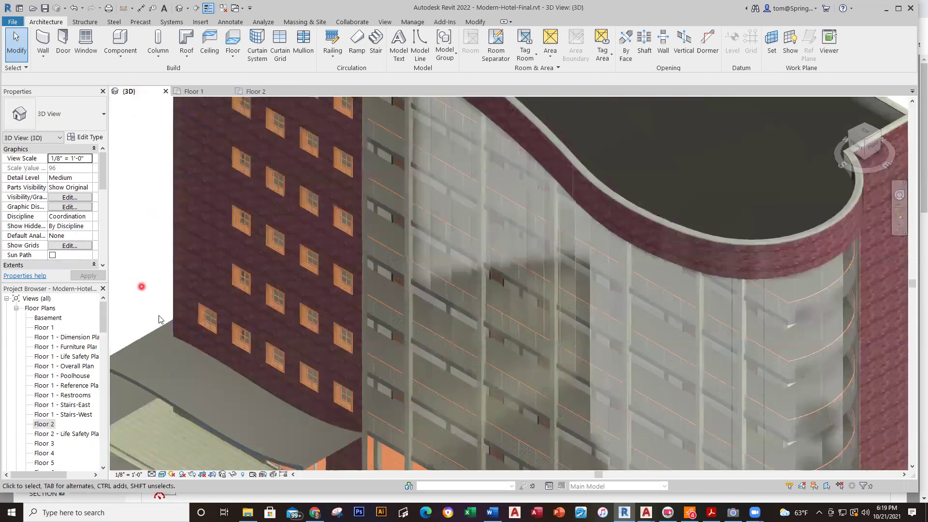
scroll(150, 293, up, 3)
scroll(294, 284, down, 3)
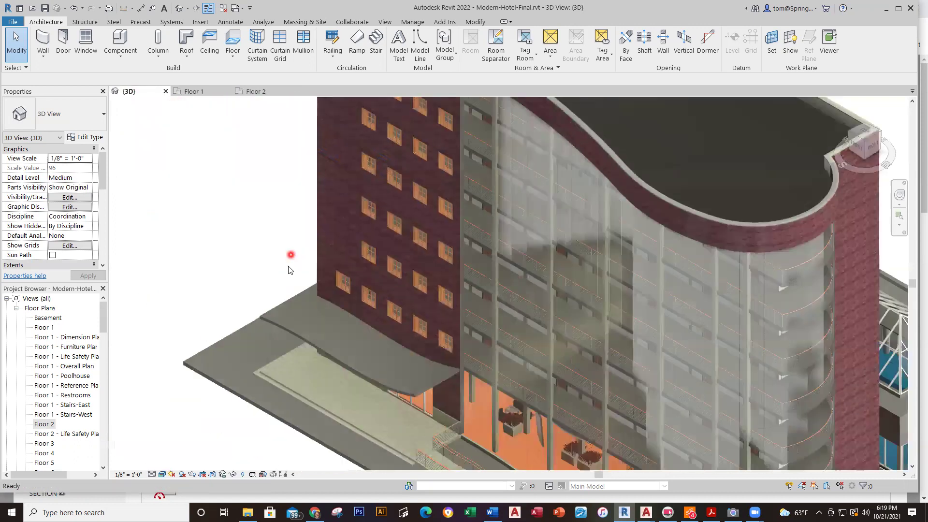
scroll(841, 299, down, 3)
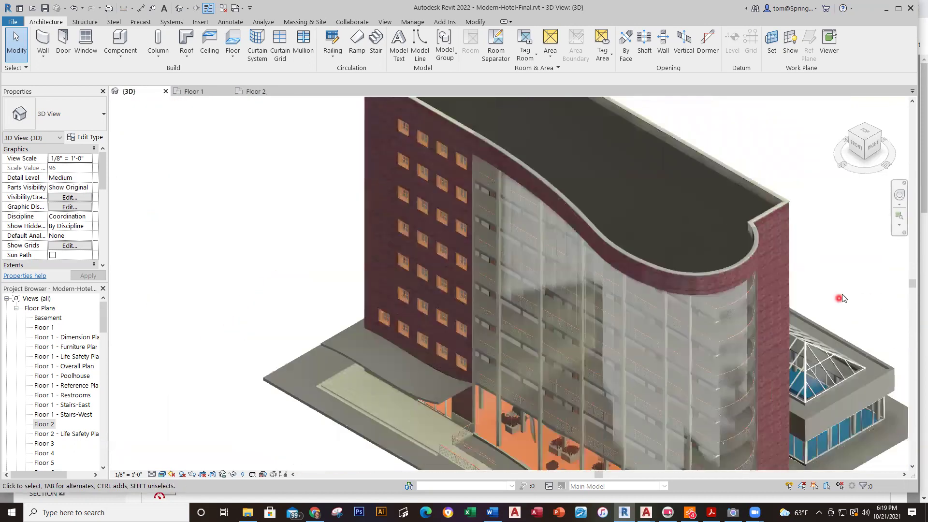
middle_drag(610, 269, 648, 248)
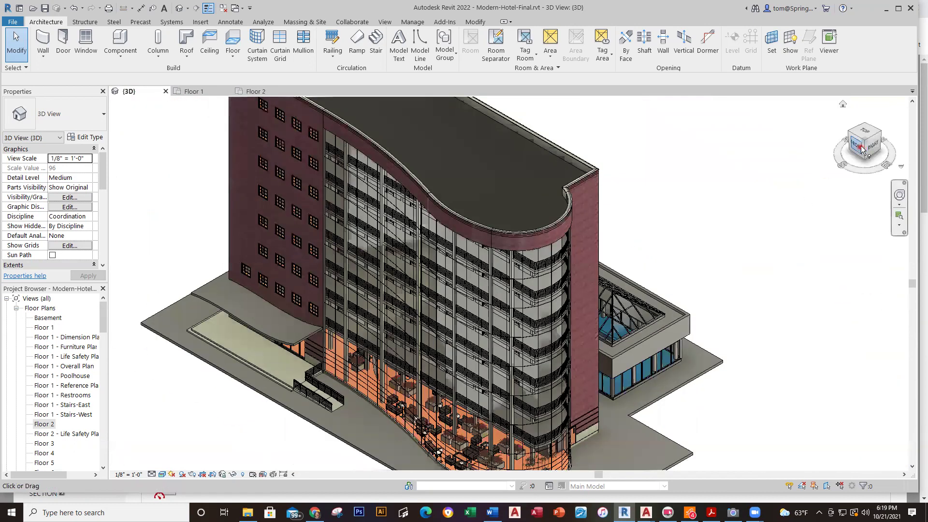
click(862, 147)
scroll(331, 315, up, 5)
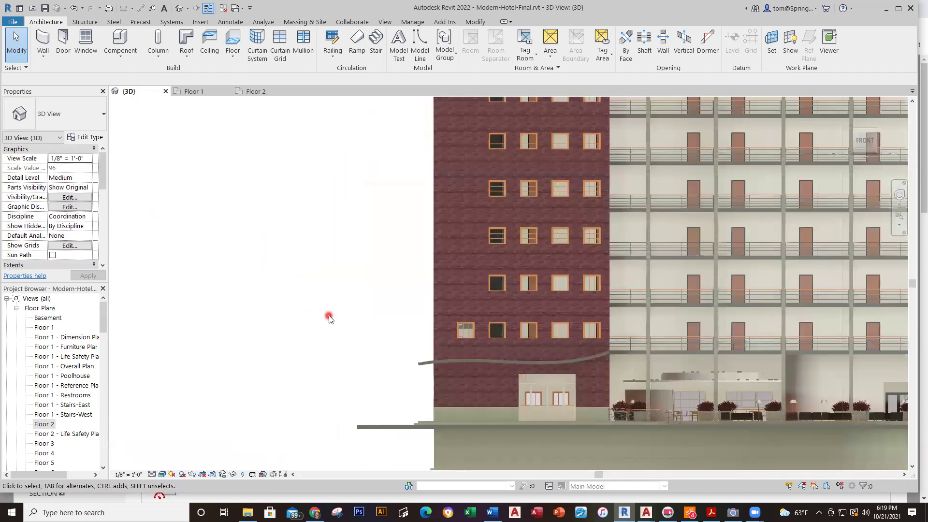
middle_drag(329, 318, 225, 370)
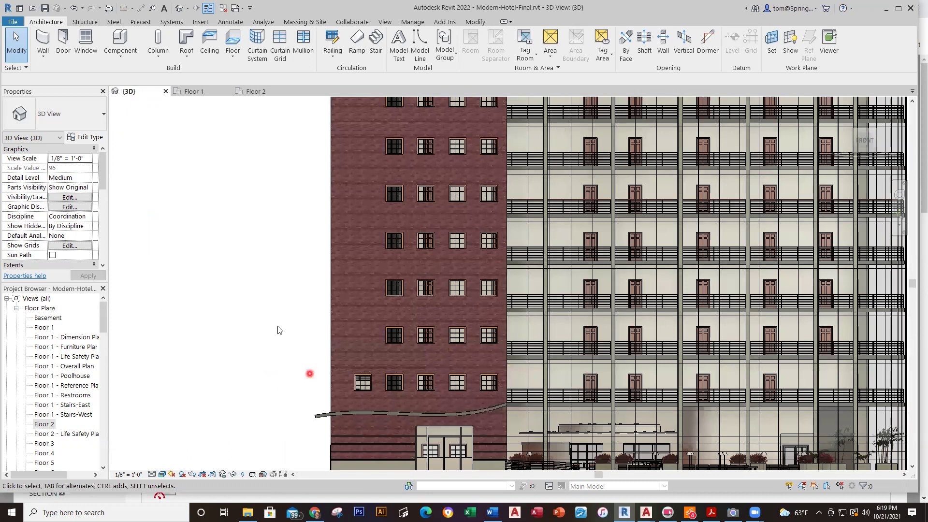
scroll(860, 245, down, 1)
scroll(860, 245, down, 2)
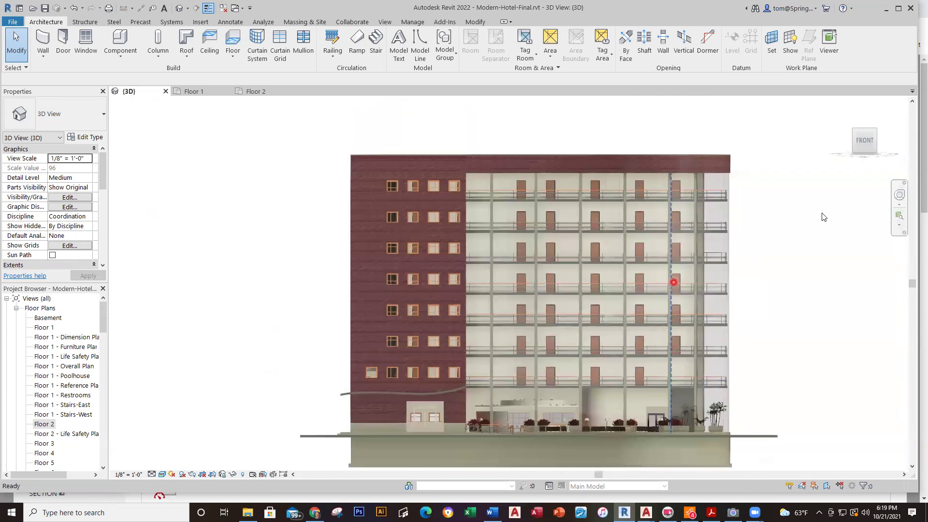
Turn to the top-left-front isometric corner and zoom in on the brick facade
click(854, 131)
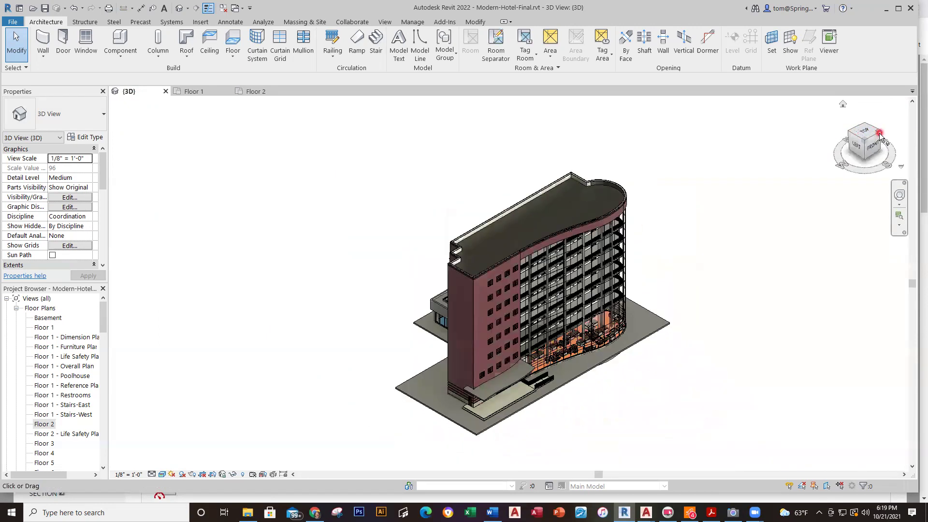
scroll(686, 294, up, 3)
middle_drag(686, 294, 779, 283)
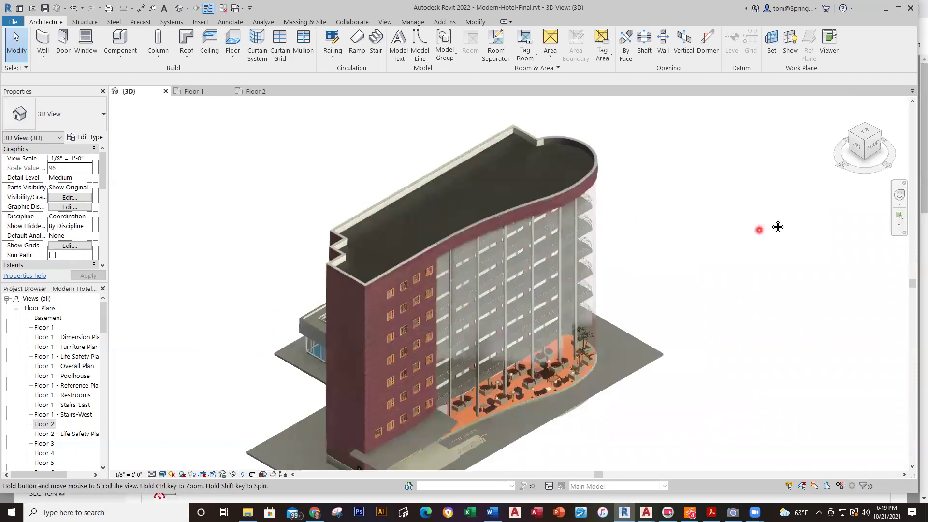
scroll(779, 284, up, 2)
middle_drag(754, 242, 814, 227)
scroll(818, 232, up, 2)
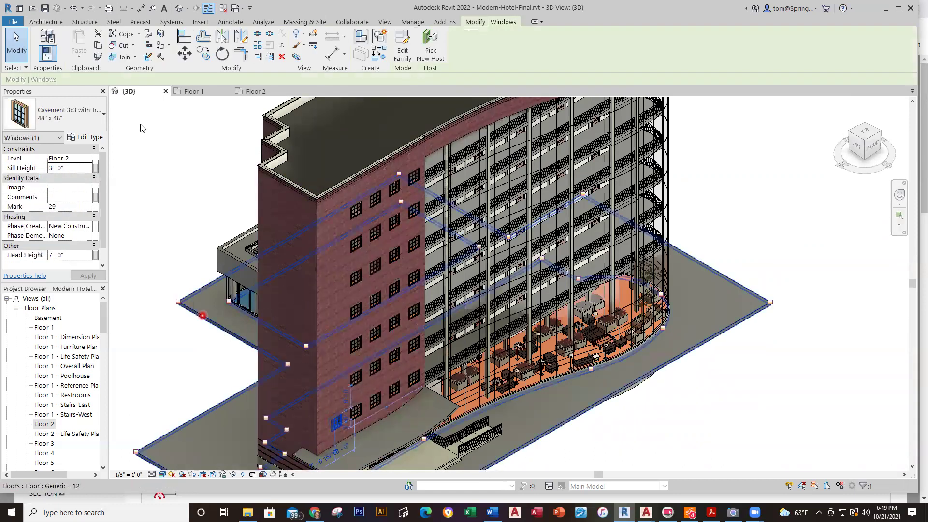
Copy the Floor 2 casement window and paste it aligned to levels Floor 3 through Floor 8
click(98, 46)
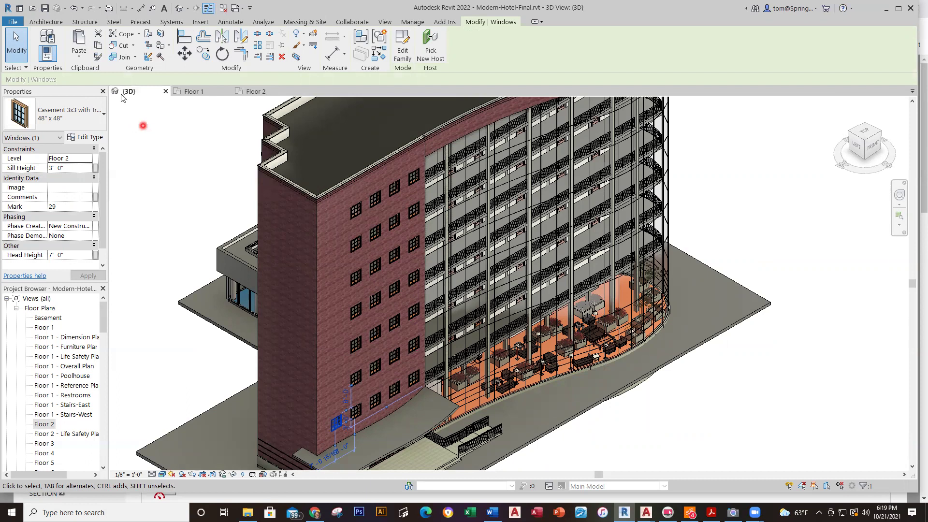
click(79, 54)
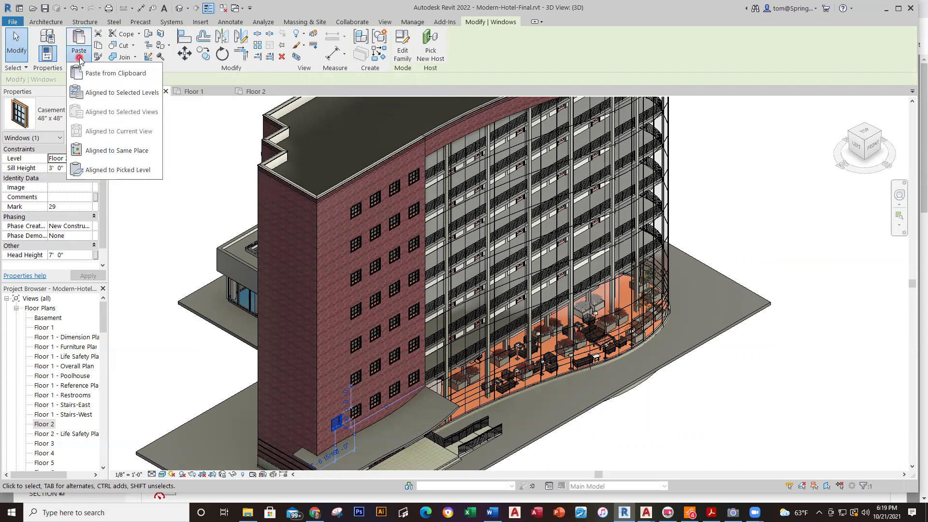
click(96, 92)
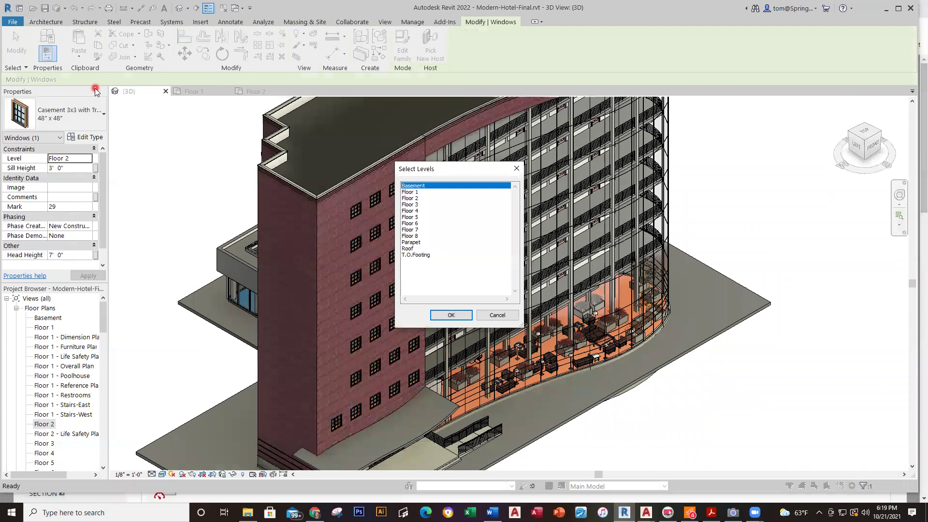
click(411, 205)
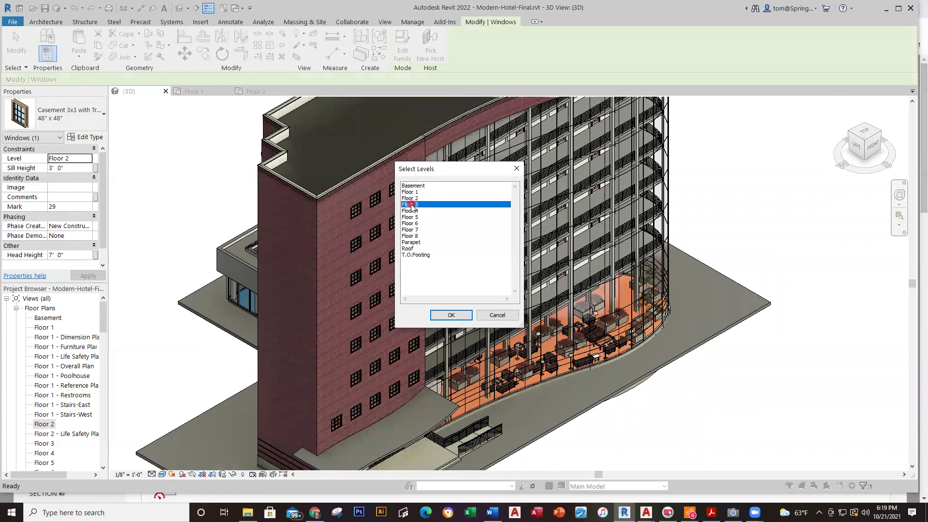
shift+click(411, 236)
click(451, 316)
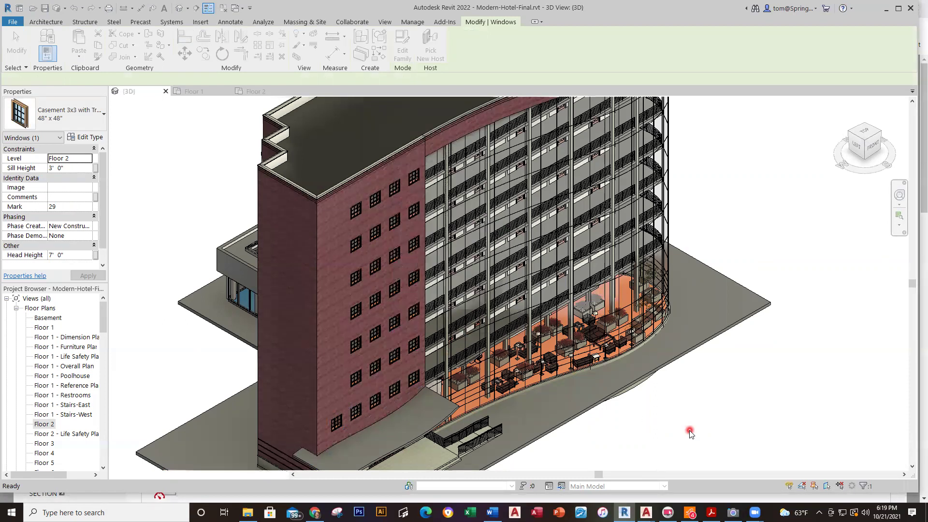
right_click(690, 430)
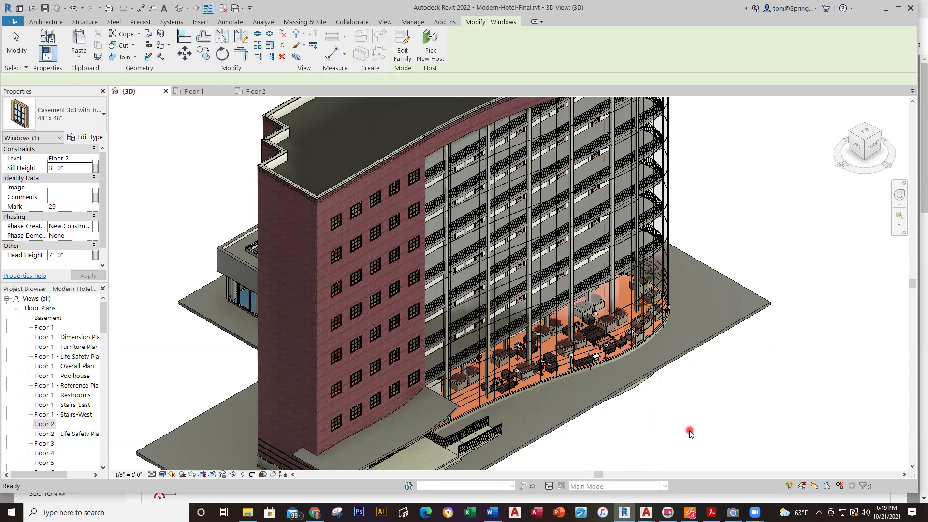
Finish placing the pasted windows on Floors 3–8, then deselect and review the brick facade
click(196, 275)
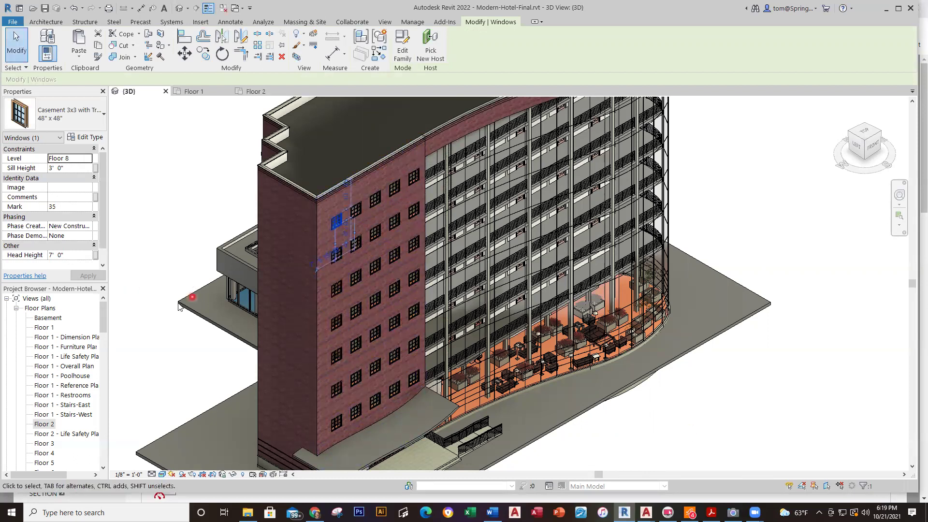
click(193, 369)
click(173, 373)
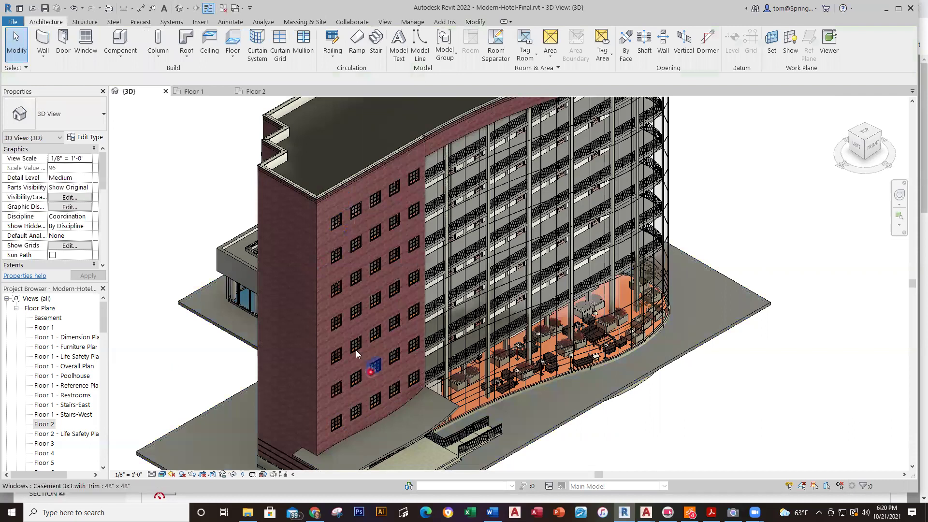
click(342, 367)
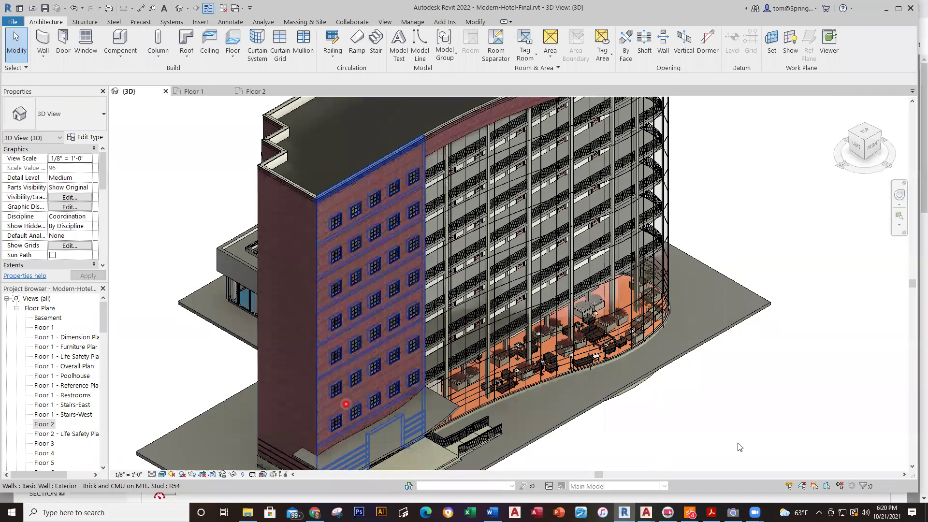
click(811, 447)
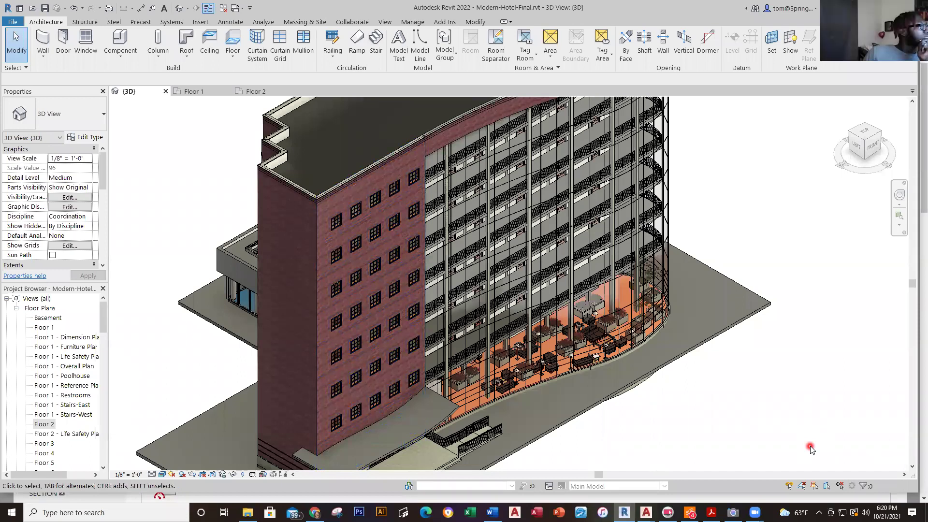
click(45, 444)
Open the Floor 3 plan, then the Floor 4 plan, each in its own tab
double_click(45, 443)
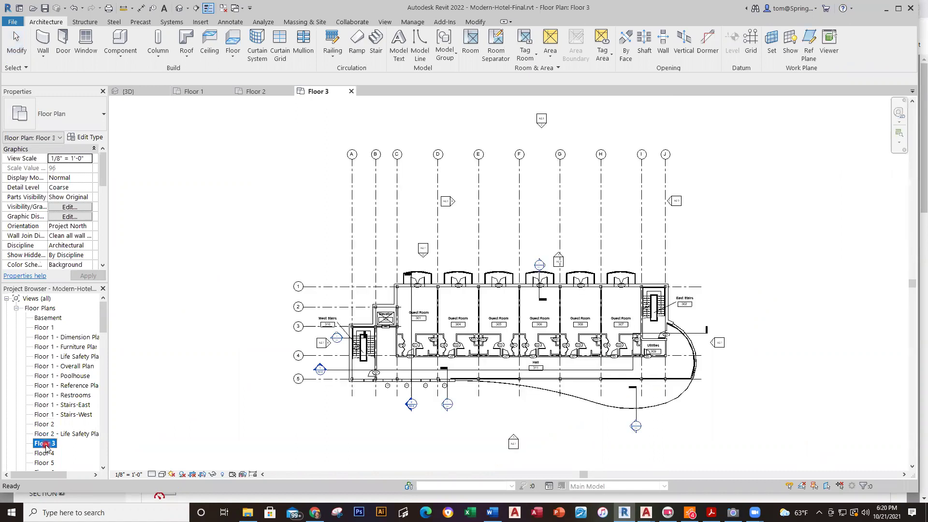
click(341, 412)
scroll(387, 421, up, 3)
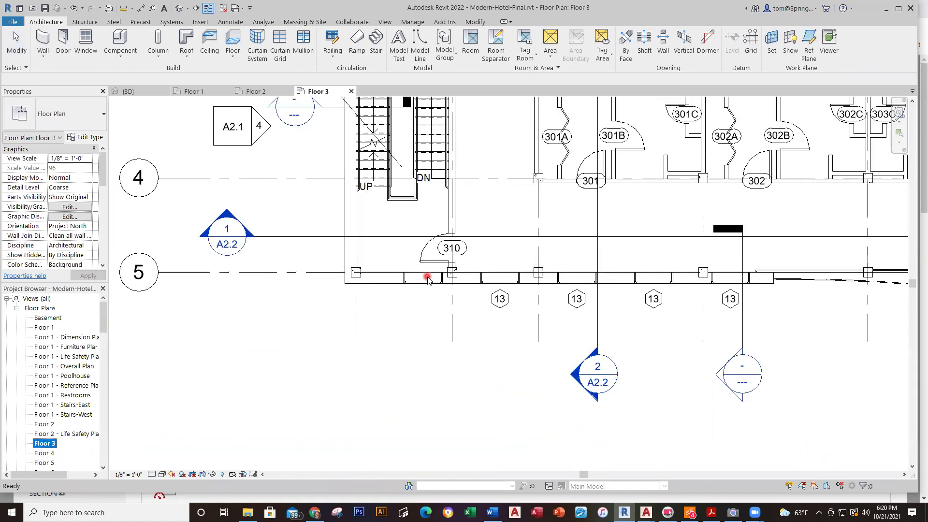
double_click(43, 453)
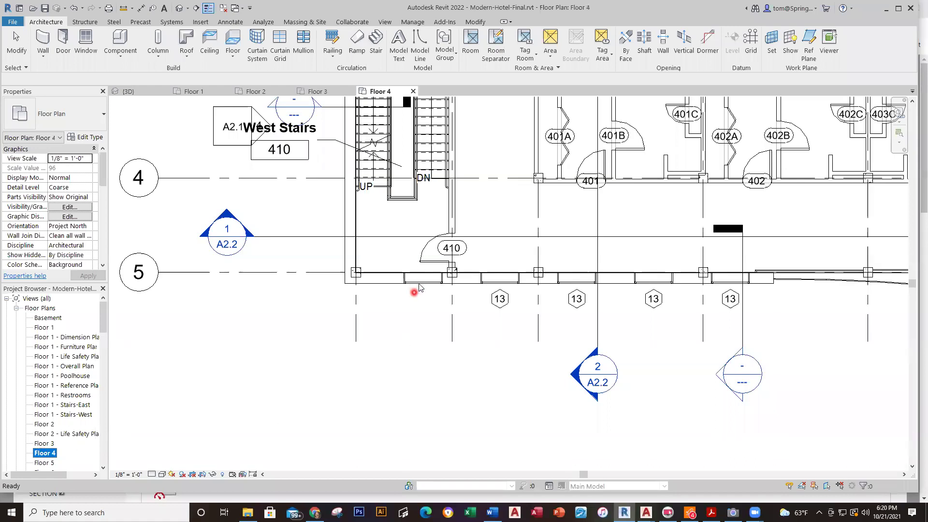
click(289, 364)
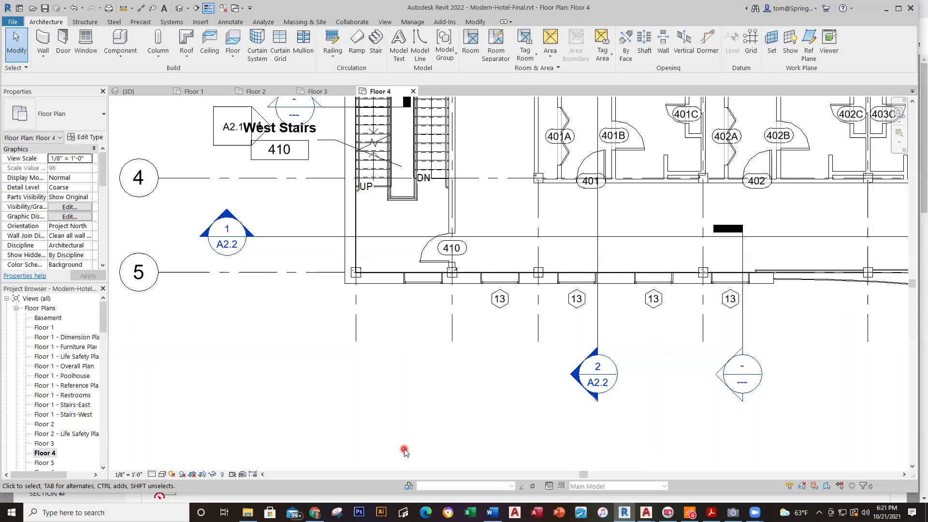
click(126, 92)
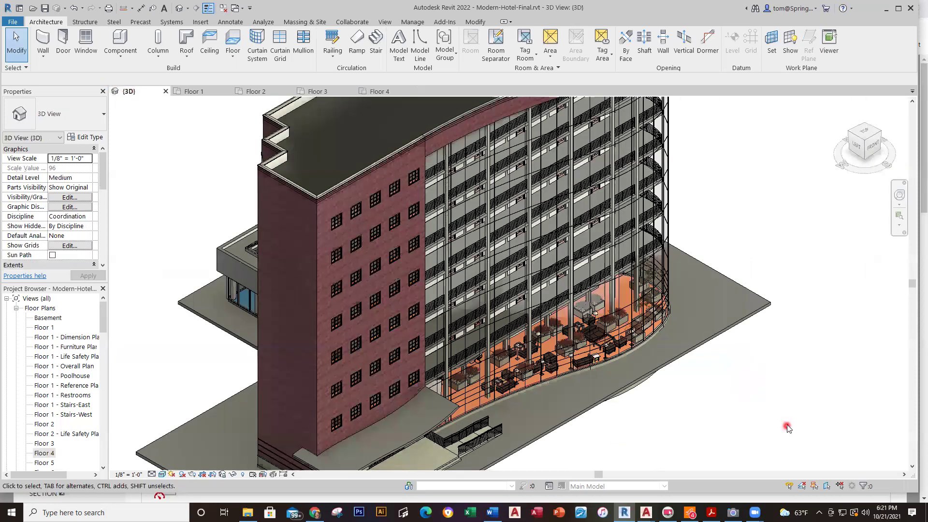
scroll(786, 428, down, 2)
shift+middle_drag(755, 410, 600, 316)
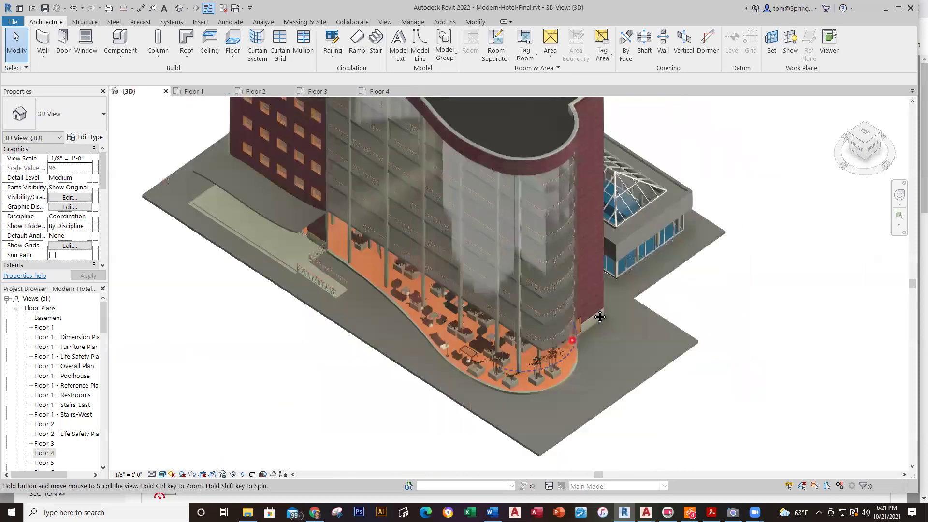
scroll(600, 317, up, 3)
scroll(507, 361, up, 3)
scroll(443, 305, up, 3)
scroll(392, 282, up, 2)
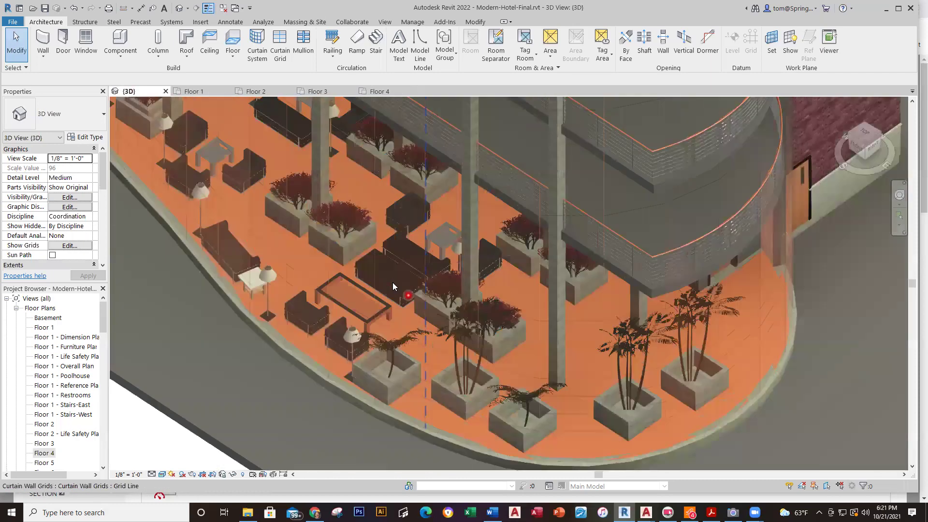
scroll(393, 282, up, 4)
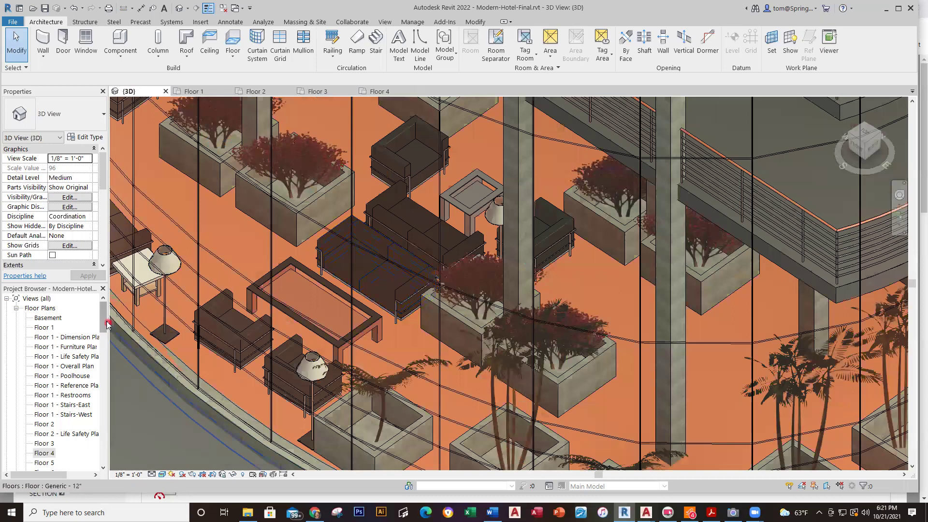
drag(106, 323, 106, 377)
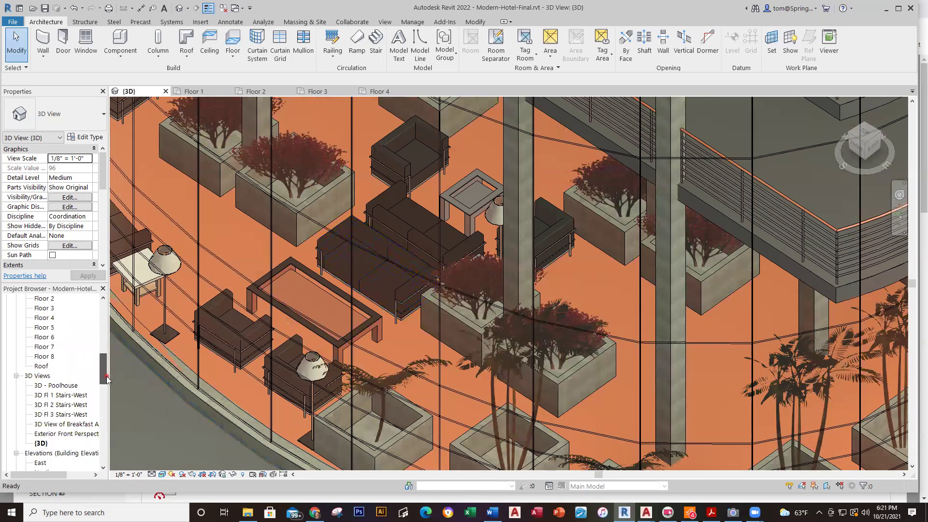
Open the 3D View of Breakfast Area and set its visual style to Realistic
double_click(62, 423)
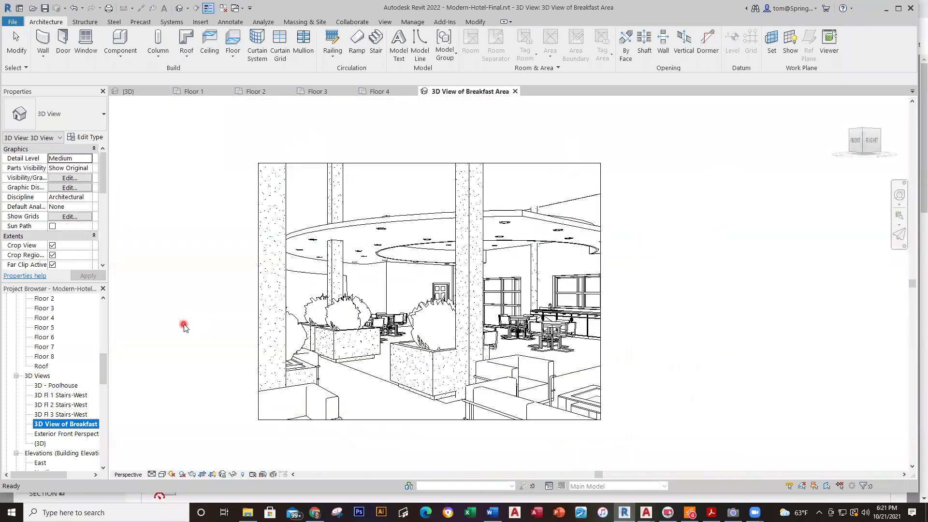
click(163, 475)
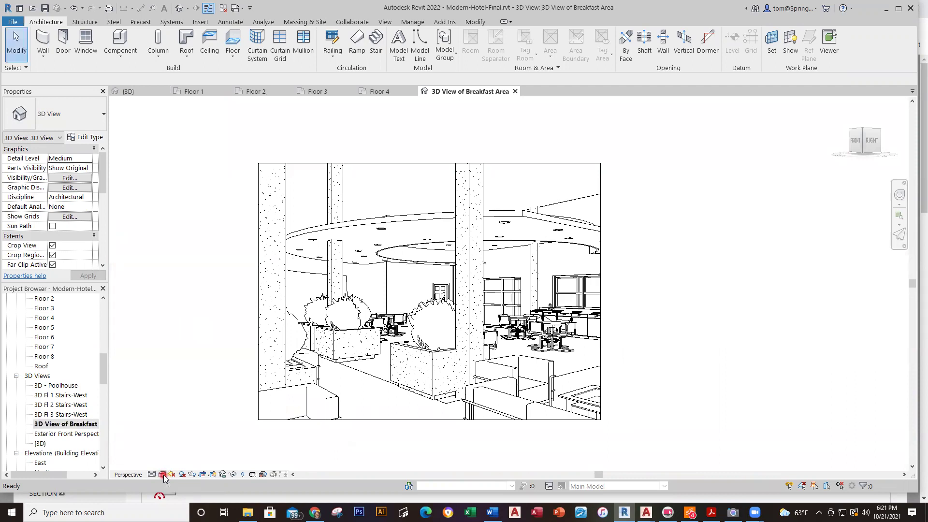
click(212, 452)
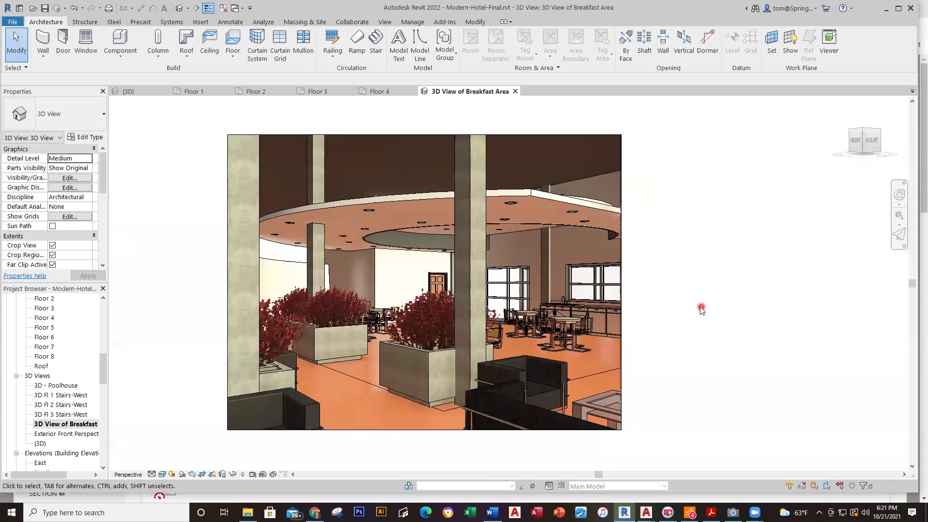
Select the Breakfast Area crop region and drag its top edge up and left edge outward
scroll(702, 309, down, 1)
middle_drag(702, 309, 767, 368)
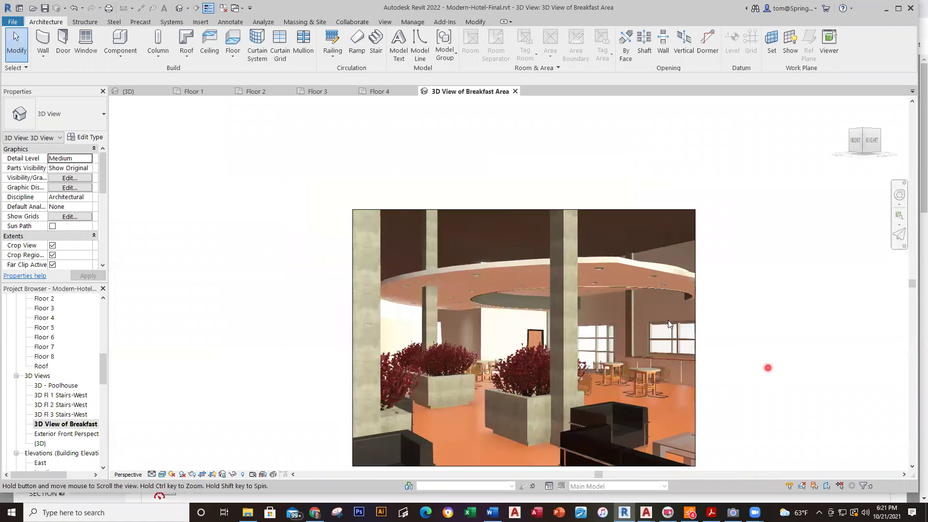
click(523, 210)
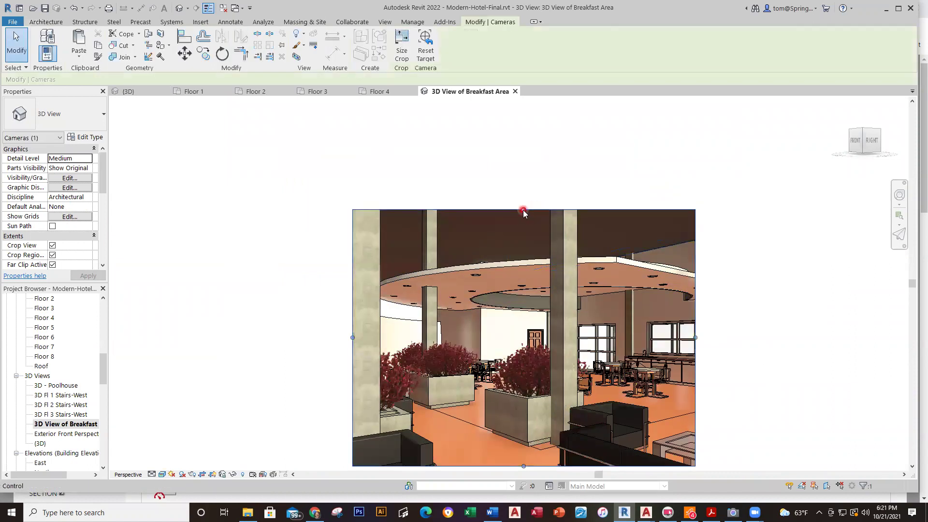
drag(524, 211, 523, 168)
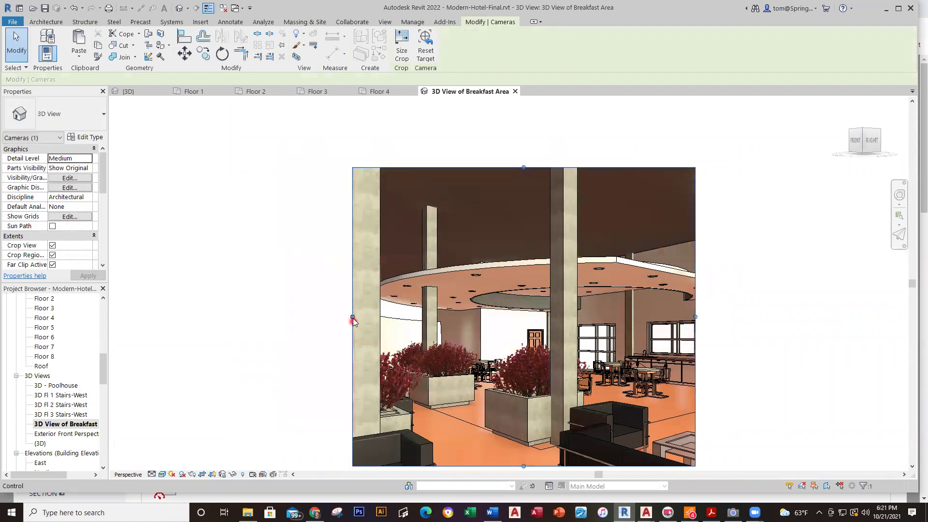
drag(353, 320, 229, 325)
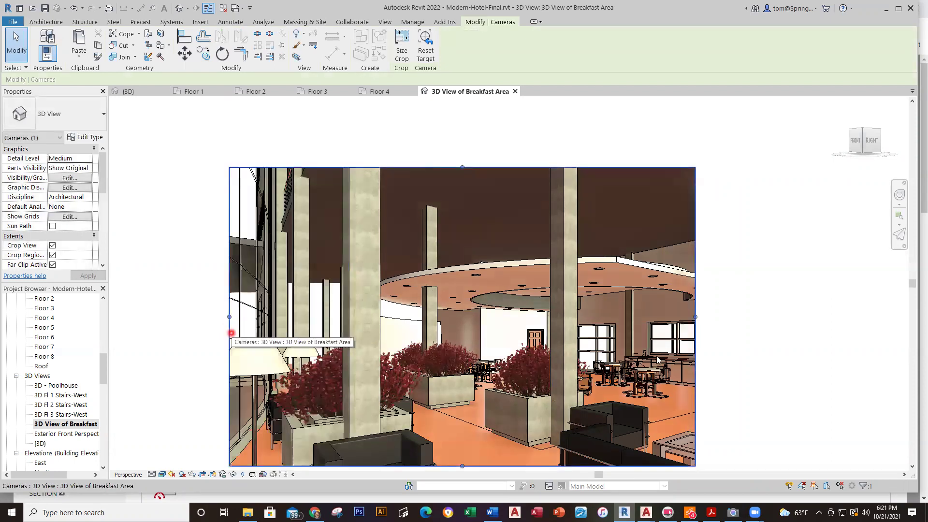
Stretch the crop region's right edge further right and pull its bottom edge down
scroll(770, 347, down, 1)
middle_drag(770, 347, 725, 297)
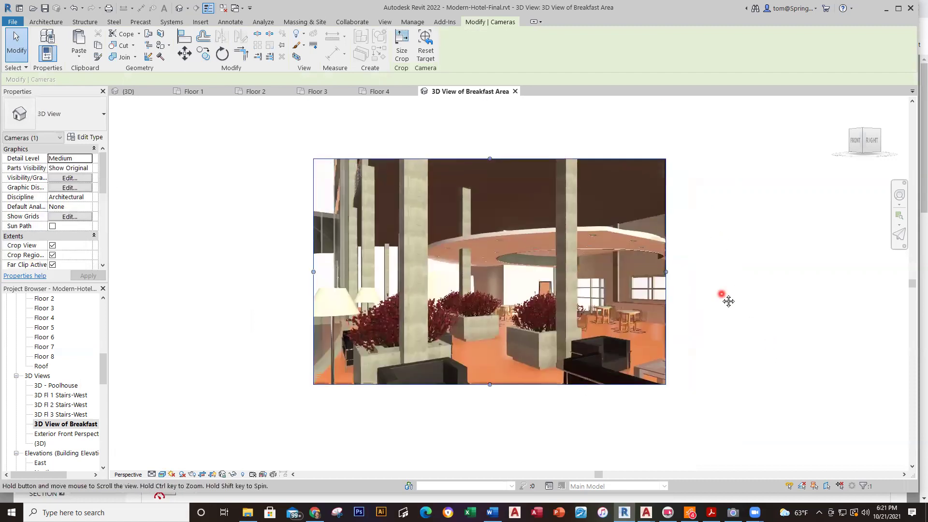
drag(667, 274, 677, 271)
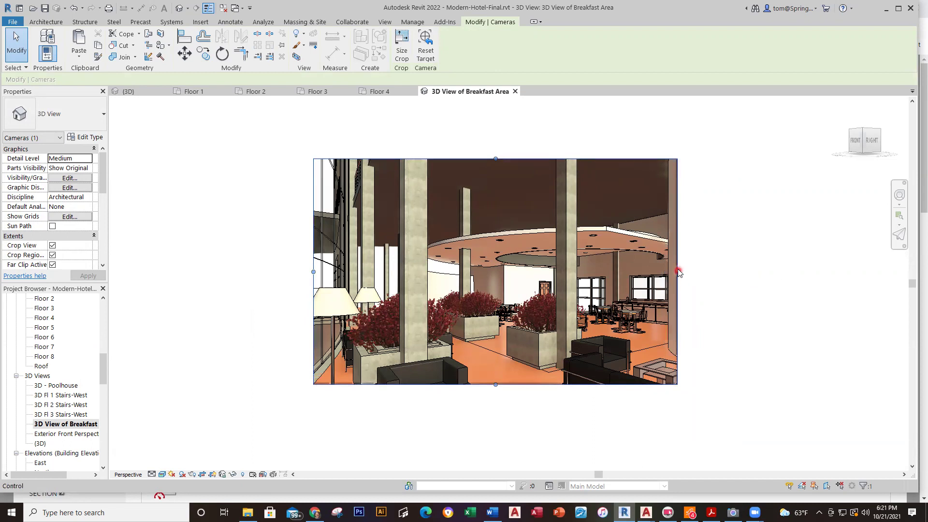
drag(677, 271, 748, 281)
click(748, 281)
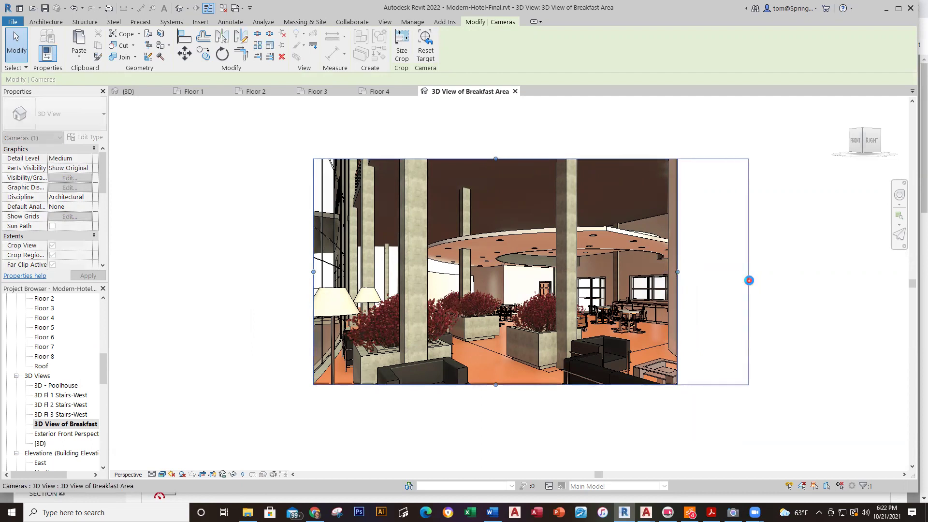
drag(749, 281, 748, 281)
drag(531, 385, 529, 439)
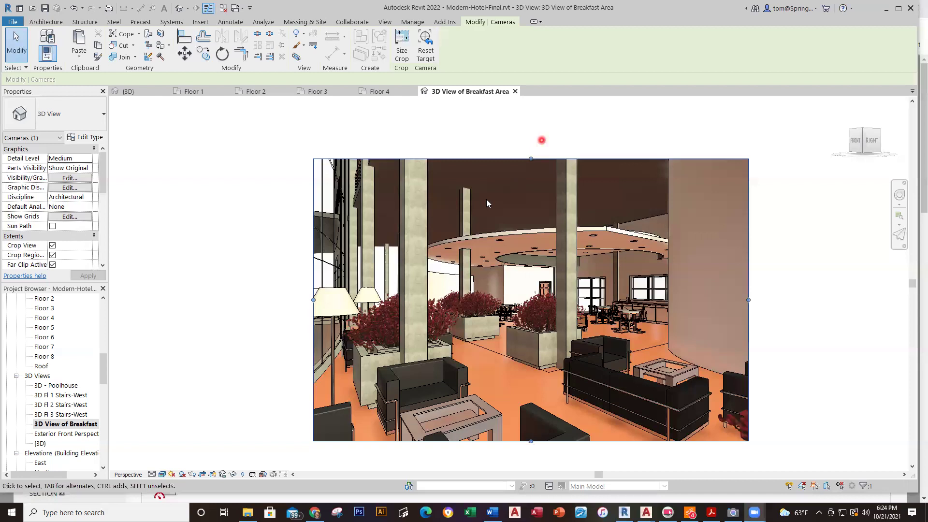
Switch to the Floor 1 plan tab and select, then deselect, the floor slab
click(204, 93)
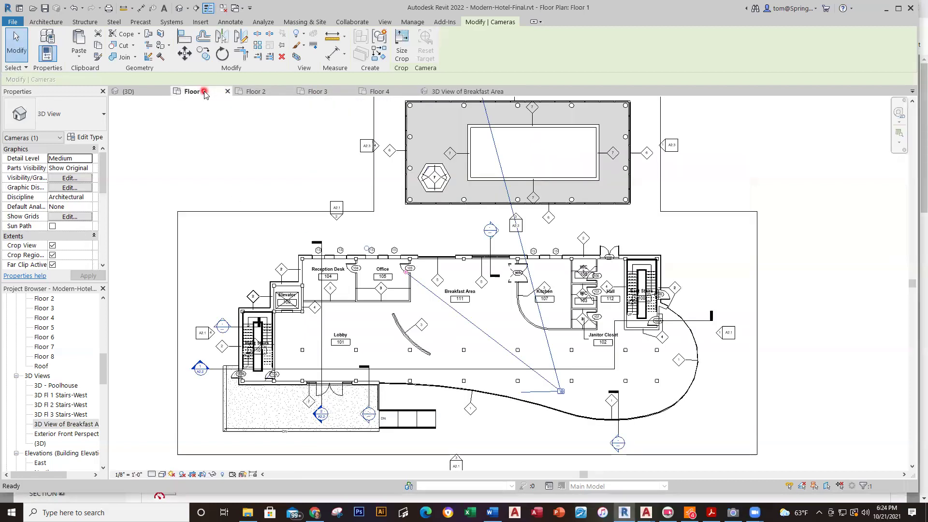
click(239, 242)
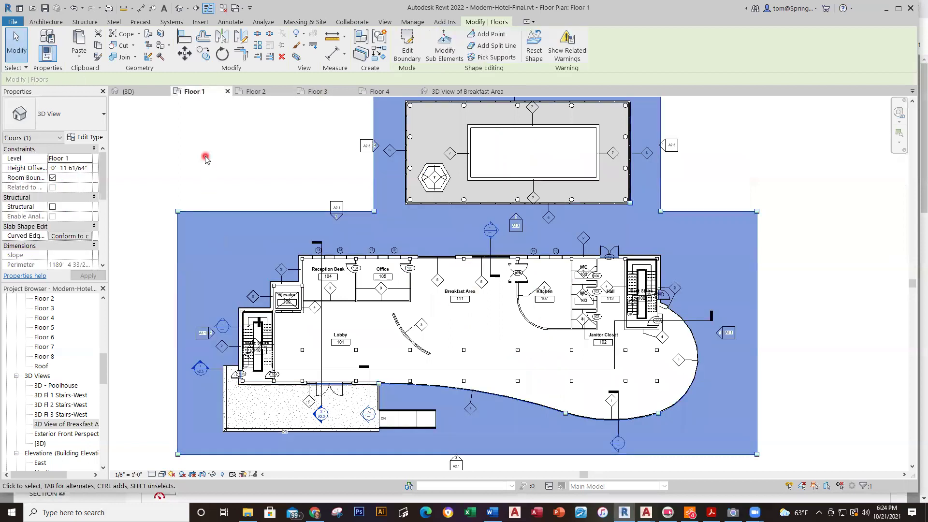
click(205, 158)
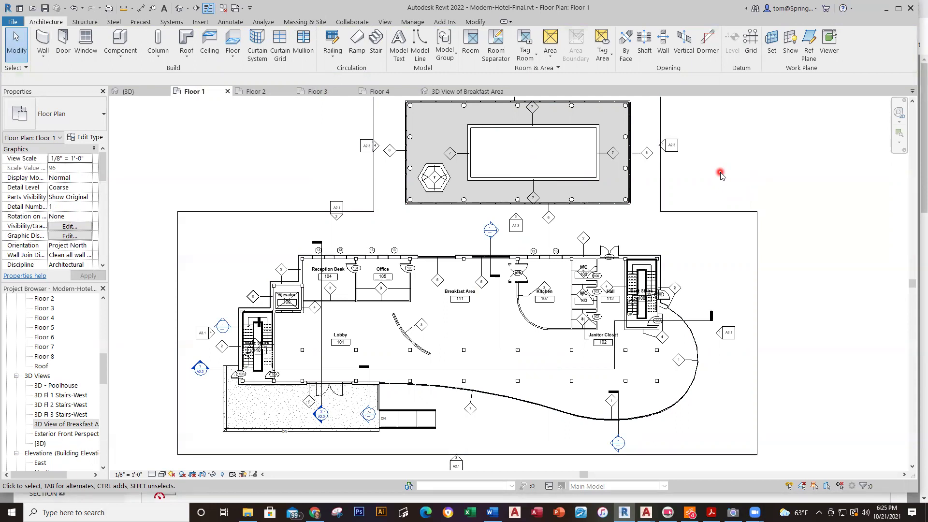
click(280, 124)
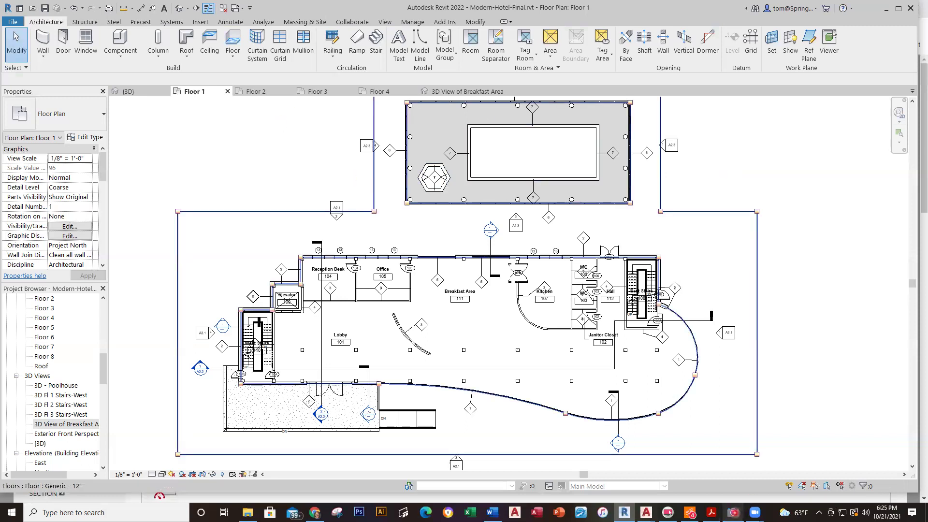
mouse_move(733, 512)
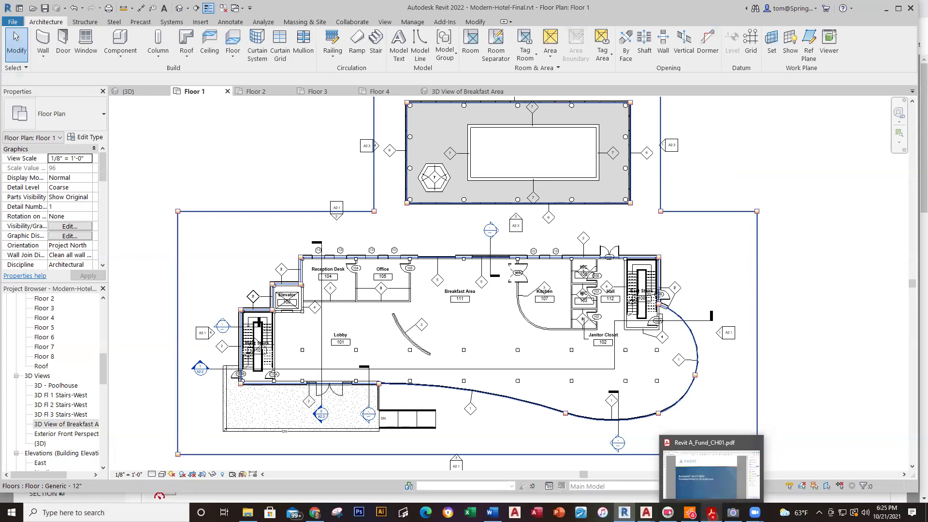
click(733, 512)
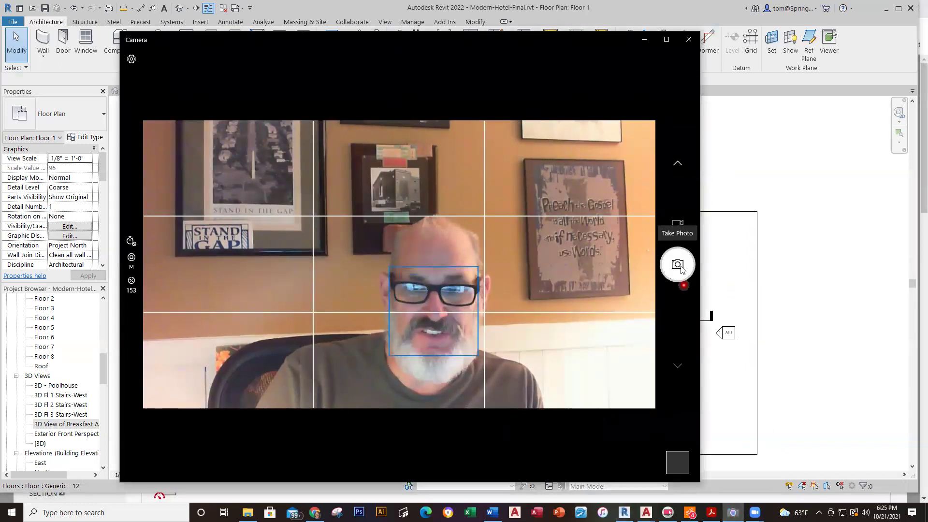
click(130, 259)
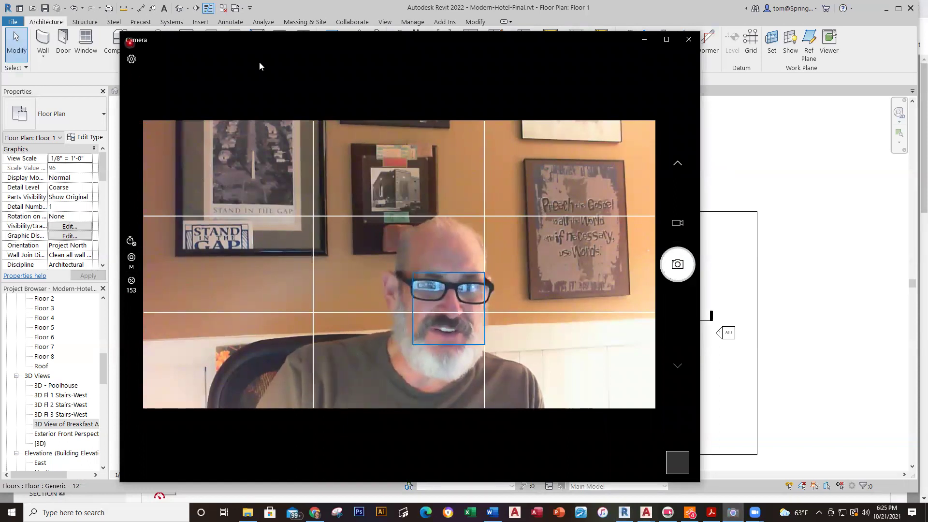
click(688, 39)
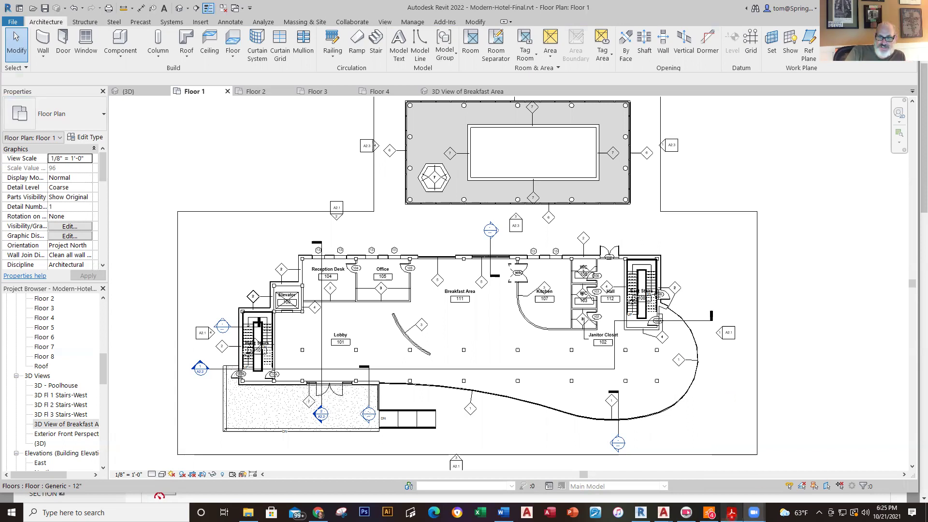
Switch from Revit to the Revit A_Fund_CH01.pdf slides in Acrobat
click(731, 512)
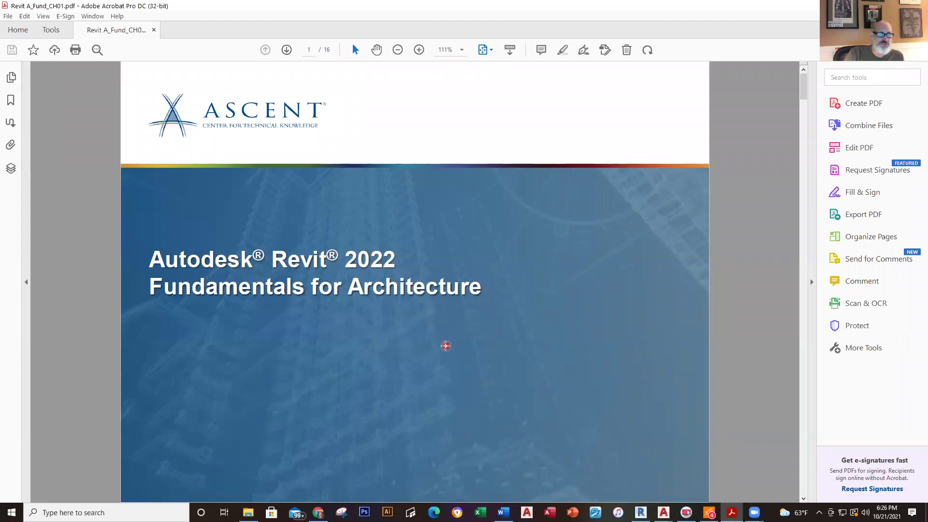
Advance the Chapter 1 slides to page 2, the objectives slide
key(Right)
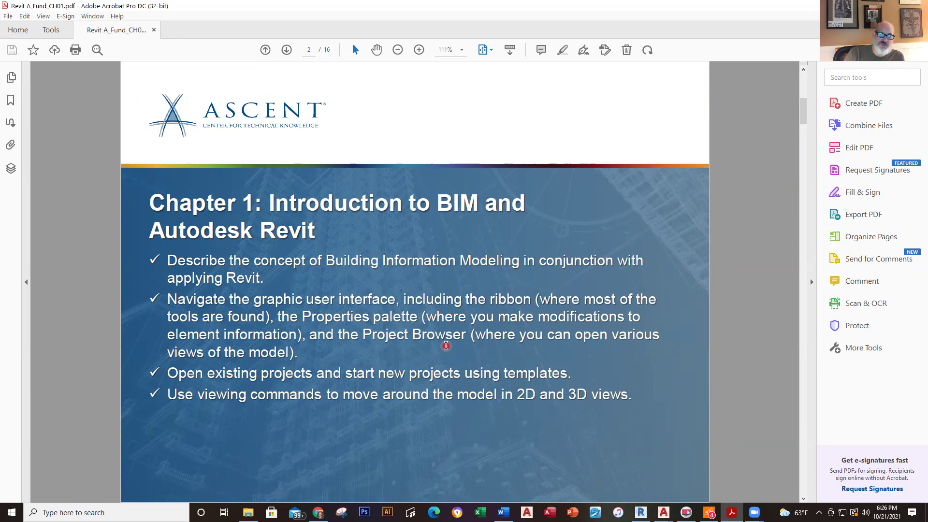
Scroll the Chapter 1 PDF toward page 3, the Building Information Model slide
scroll(446, 345, down, 3)
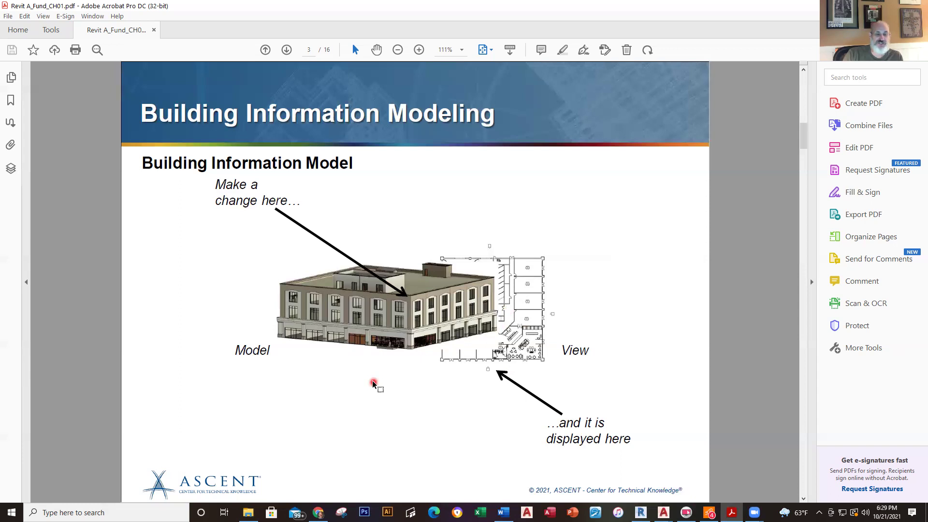
Scroll from page 3 to page 4, the Workflow and BIM slide
scroll(373, 384, down, 2)
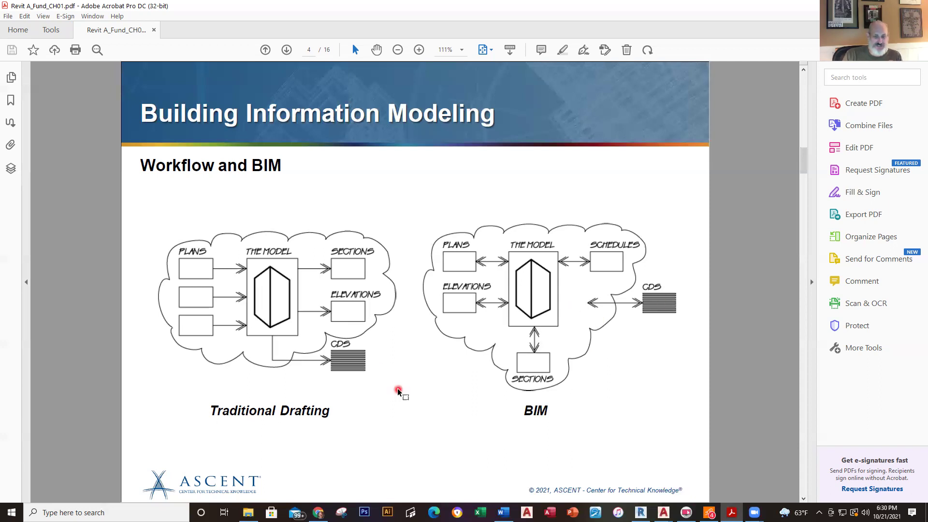
Page down the A_Fund_CH01 slides toward page 5, Building Information Modeling
key(Page_Down)
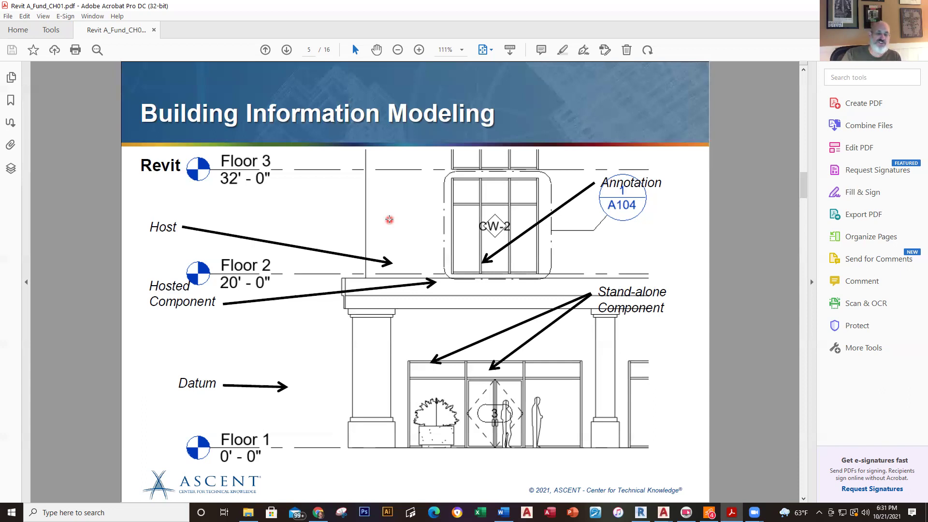
Advance two slides to page 7, Overview of the Interface, then bring up the window switcher
key(Right)
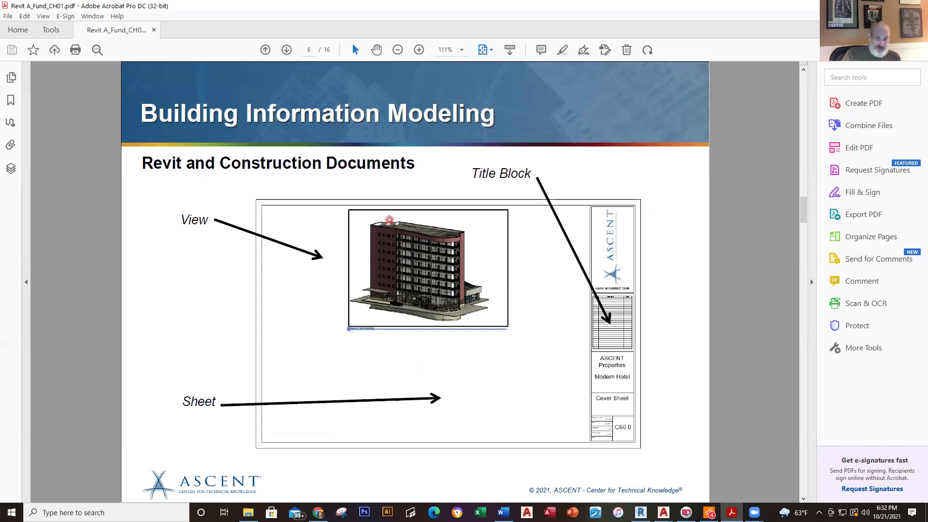
key(Right)
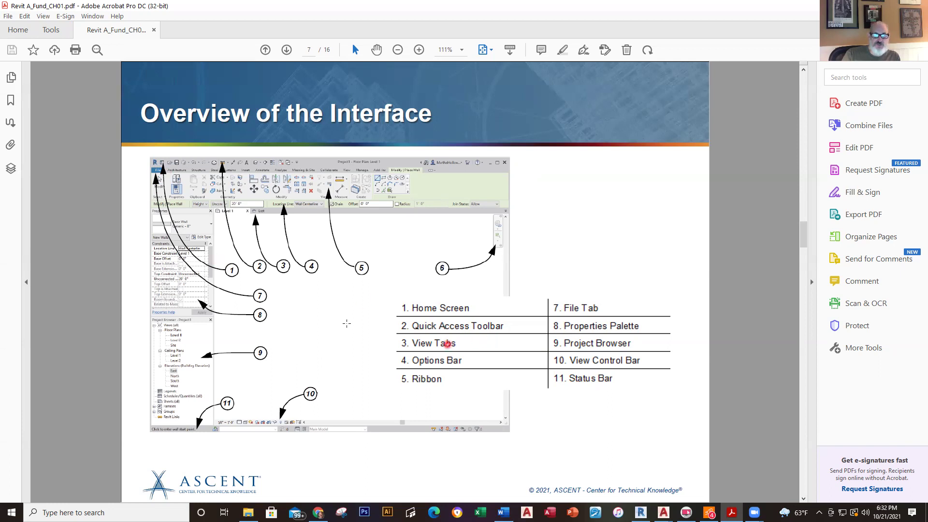
key(alt+Tab)
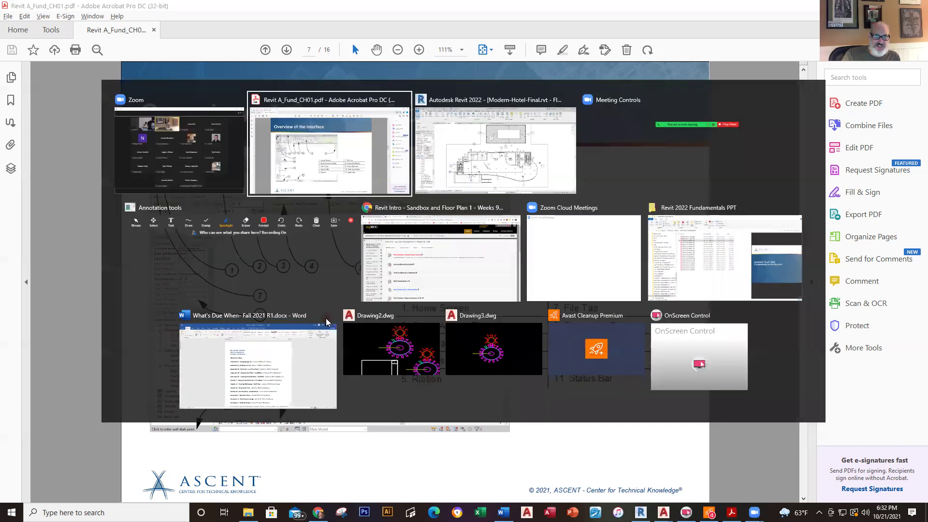
Return to Revit and show the Home screen of recent models and families
key(alt+Tab)
key(Tab)
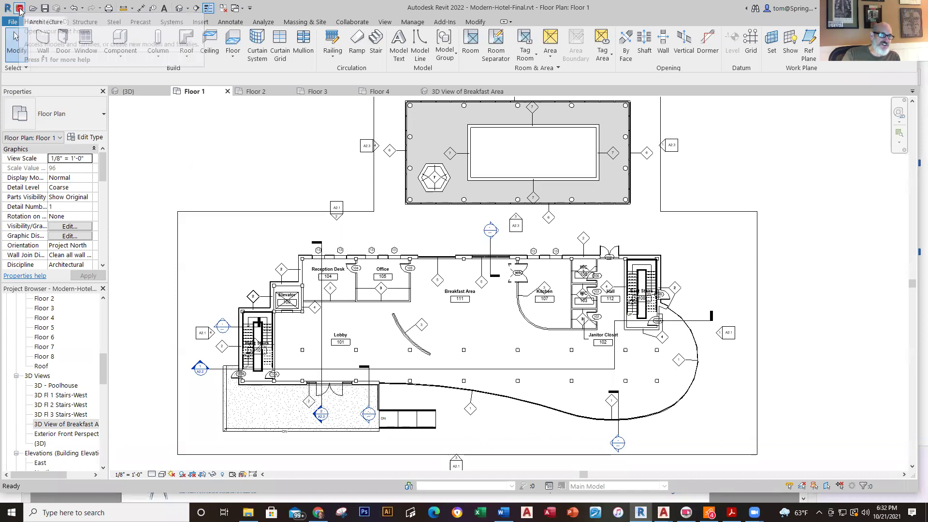
click(19, 8)
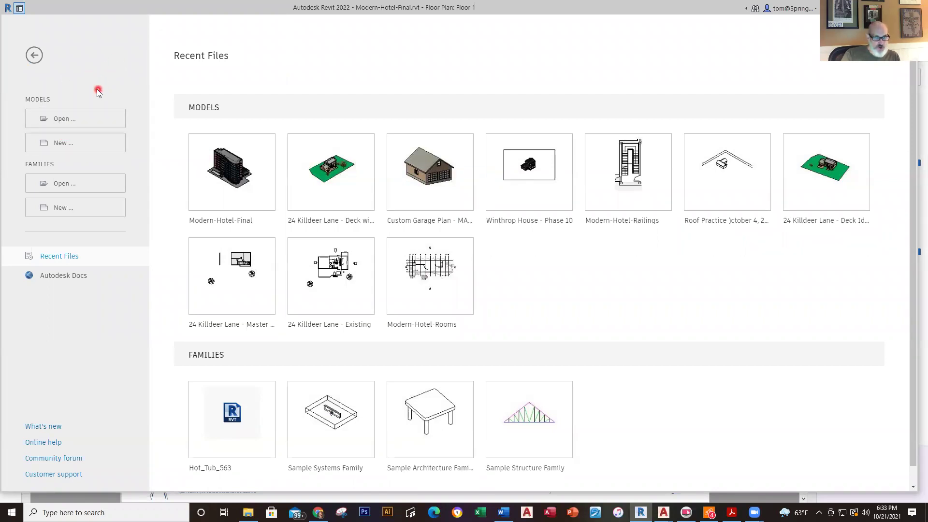
Open Modern-Hotel-Final from Recent Files, dismissing the File Changed Since Last Save notice
click(224, 182)
click(523, 272)
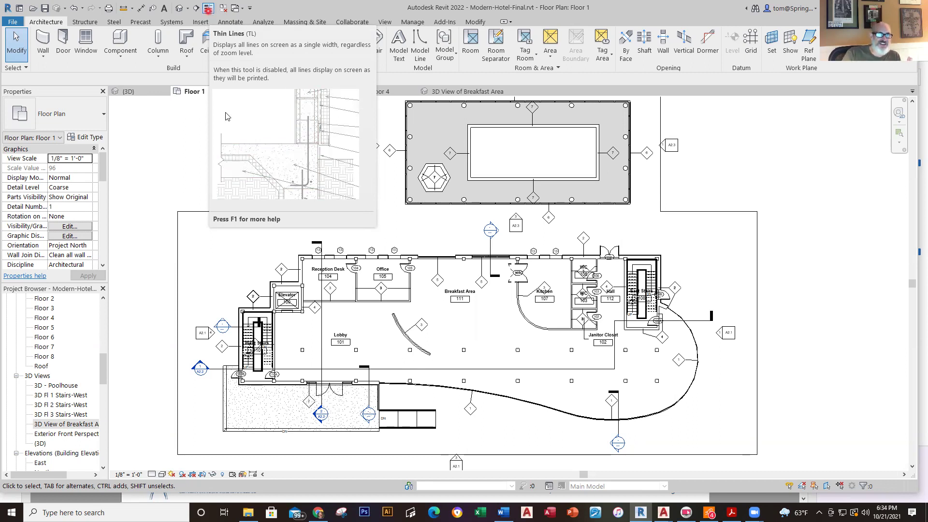
click(239, 137)
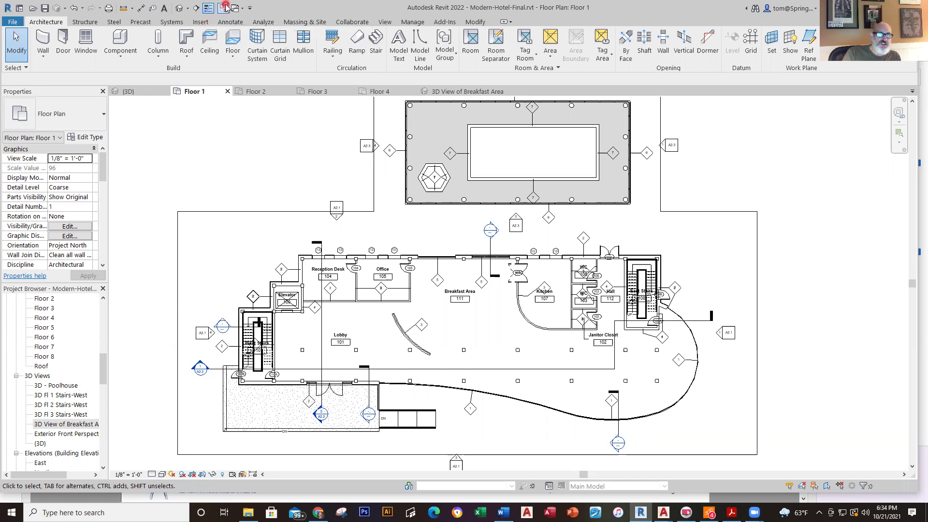
click(232, 91)
click(260, 161)
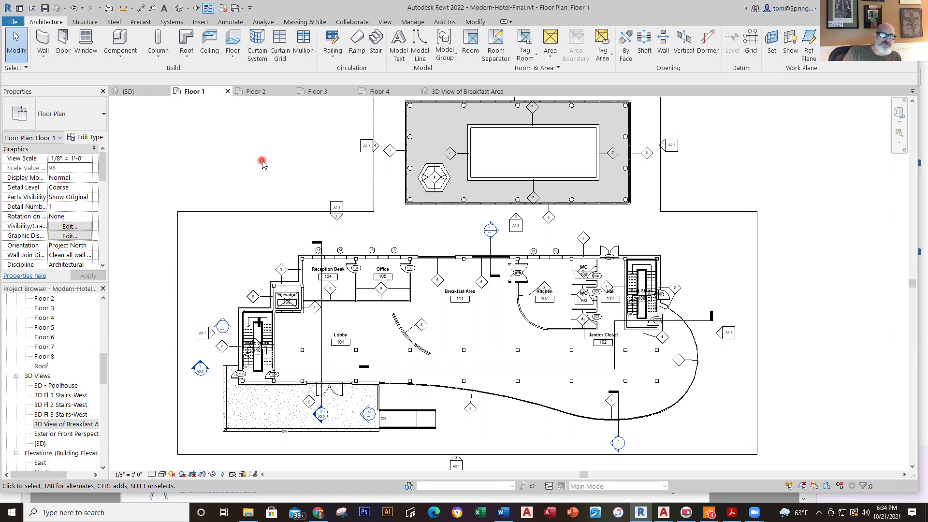
click(51, 44)
click(47, 24)
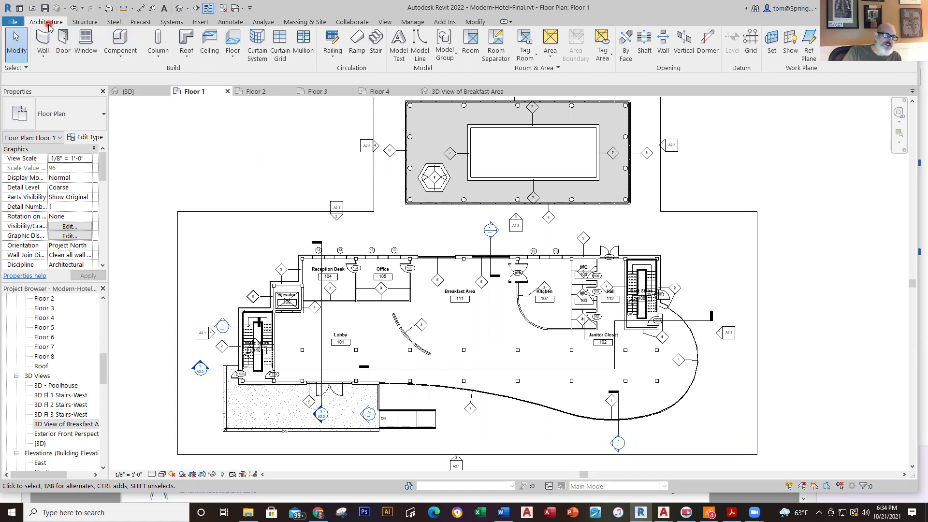
click(63, 47)
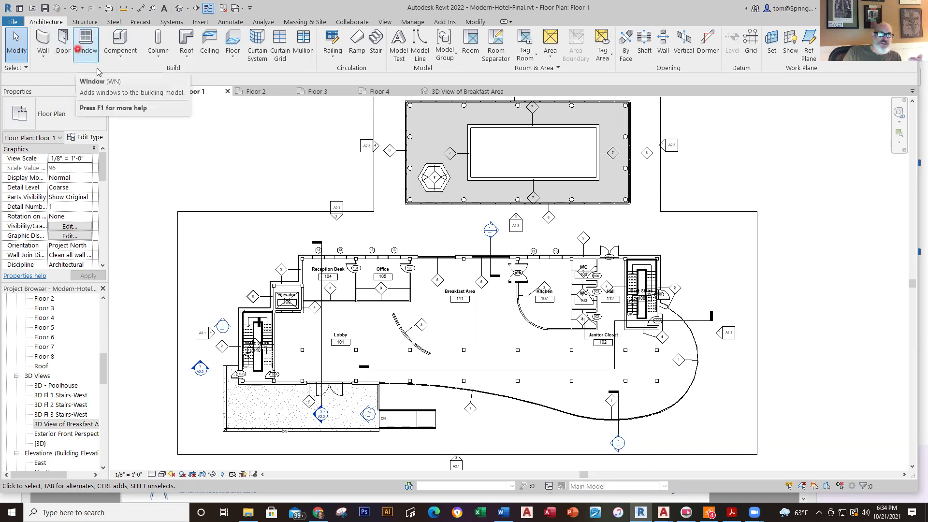
click(126, 84)
click(121, 54)
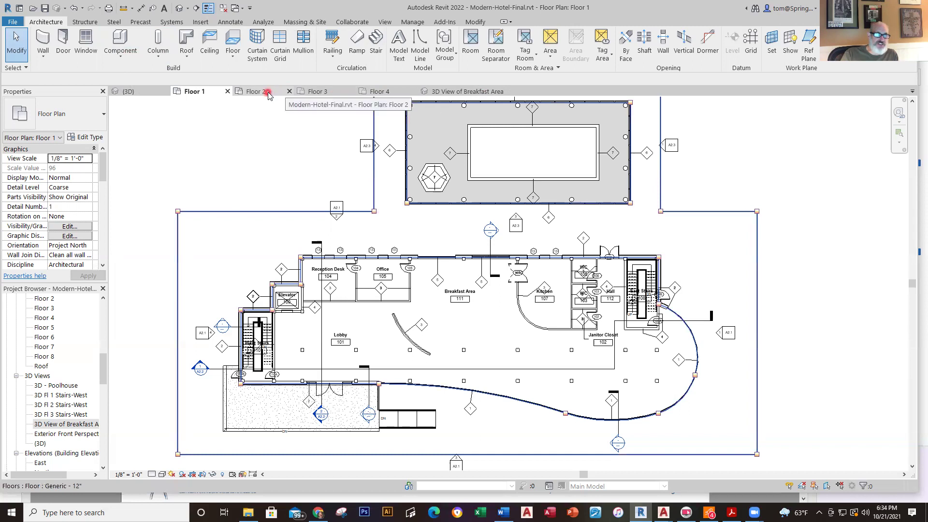
Cycle through the default 3D, Floor 1–4 and Breakfast Area 3D view tabs
click(140, 91)
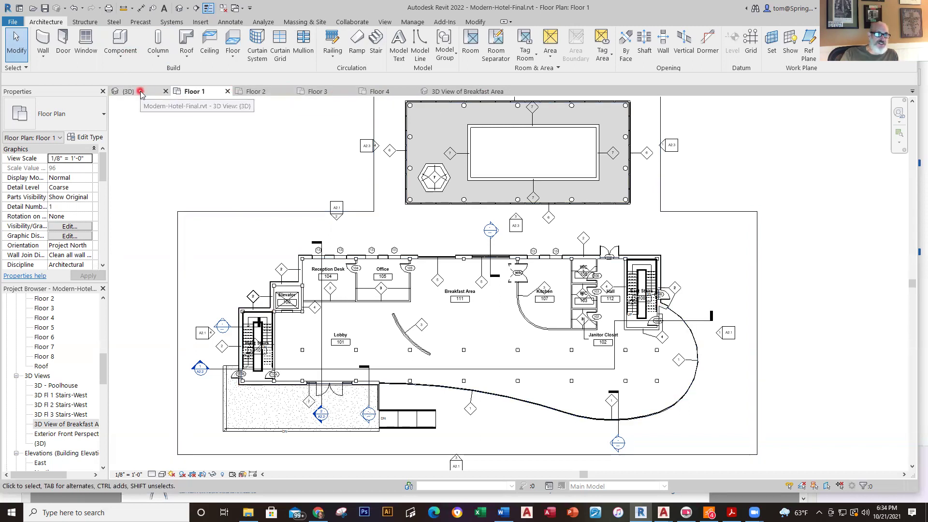
click(260, 93)
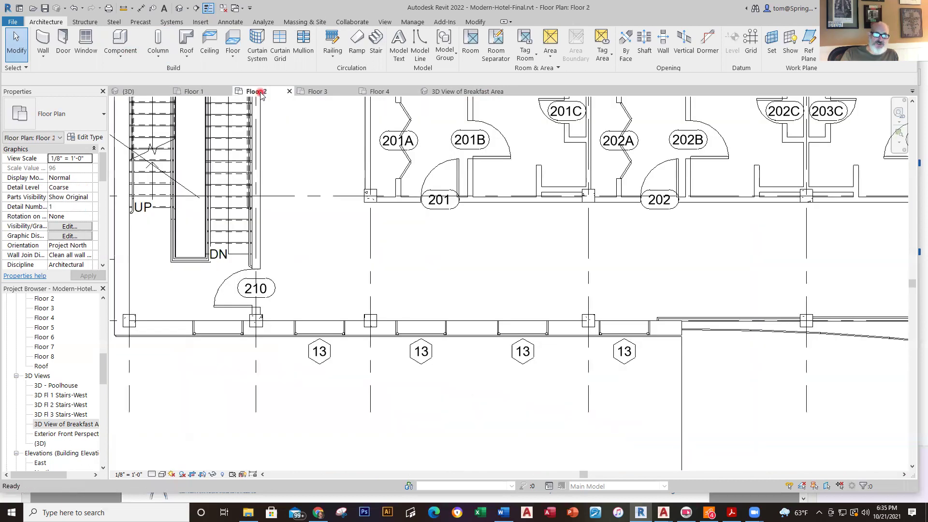
click(318, 92)
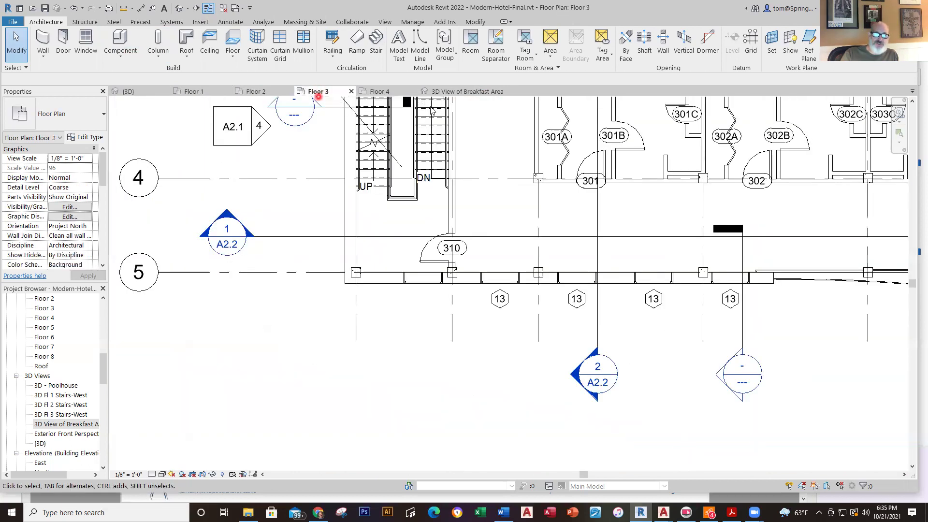
click(455, 92)
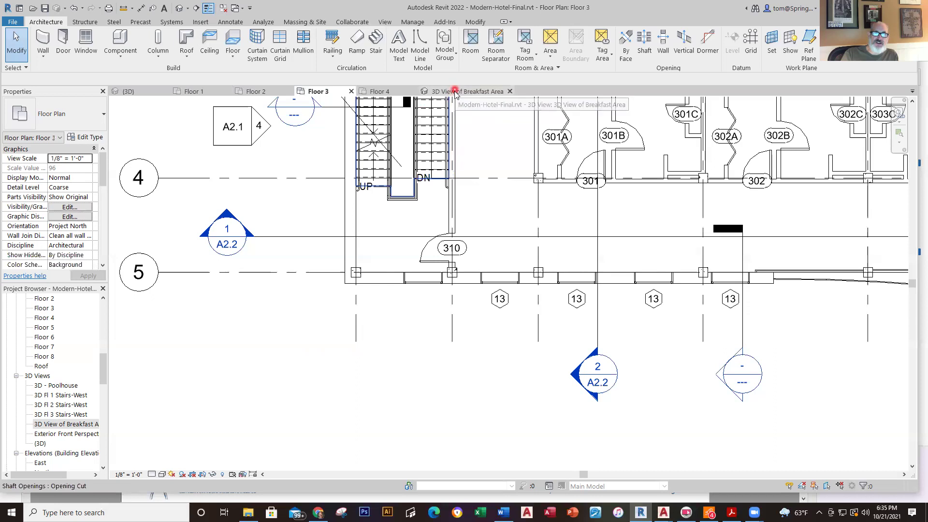
click(131, 96)
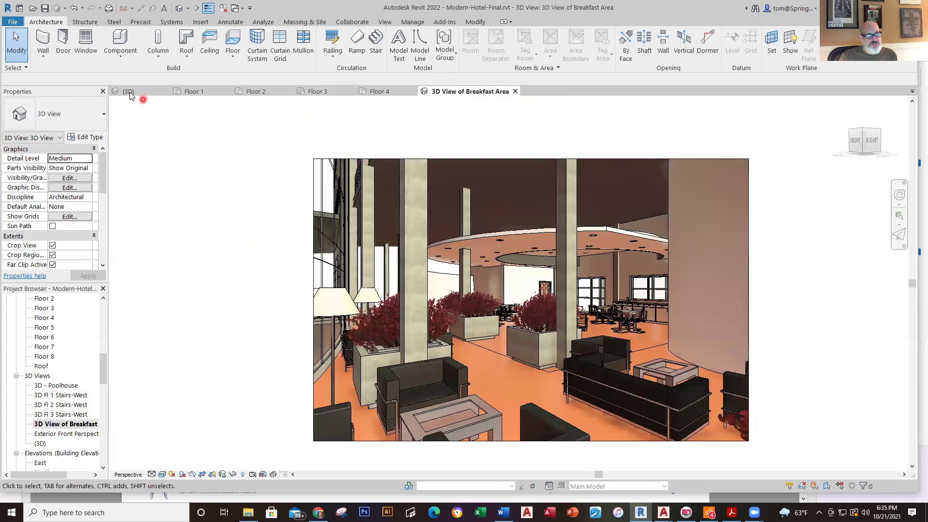
click(196, 92)
click(255, 95)
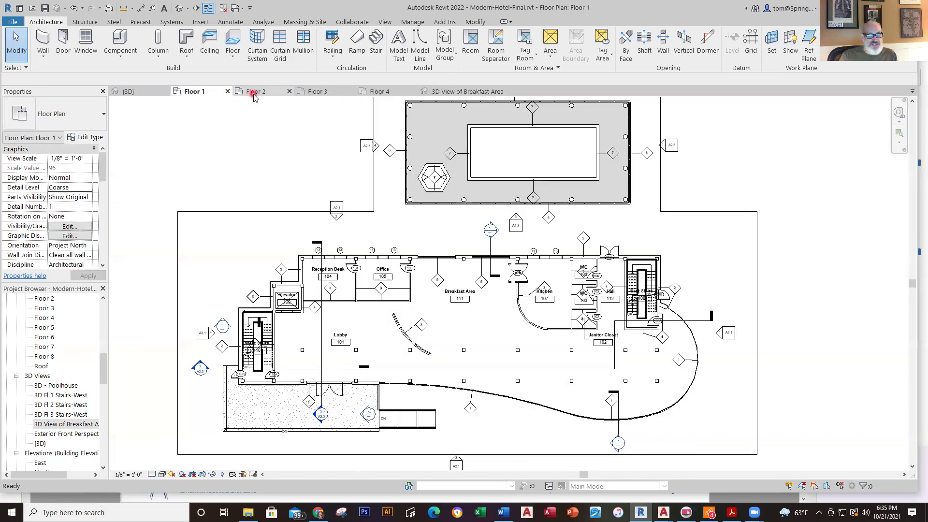
click(319, 92)
click(382, 92)
click(474, 95)
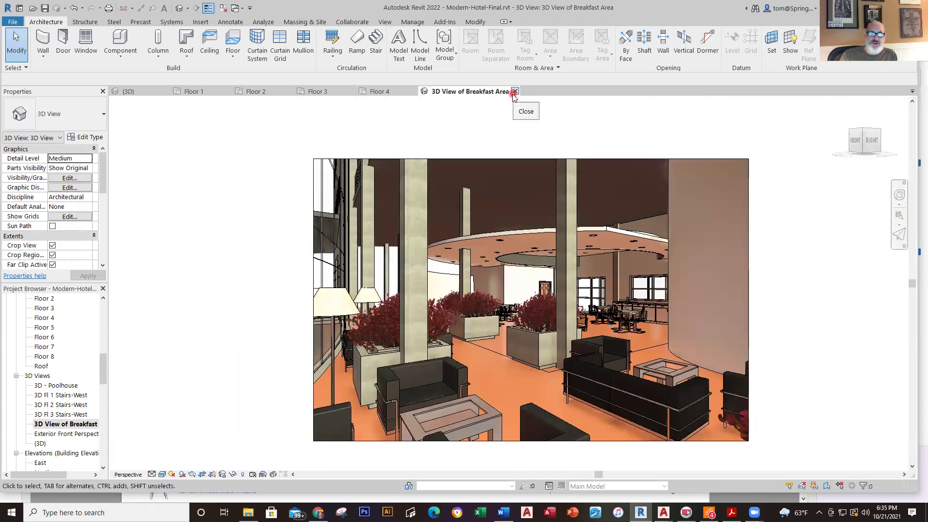
Close the Breakfast Area 3D and Floor 4 tabs, then close all inactive views except Floor 1
click(514, 92)
click(414, 92)
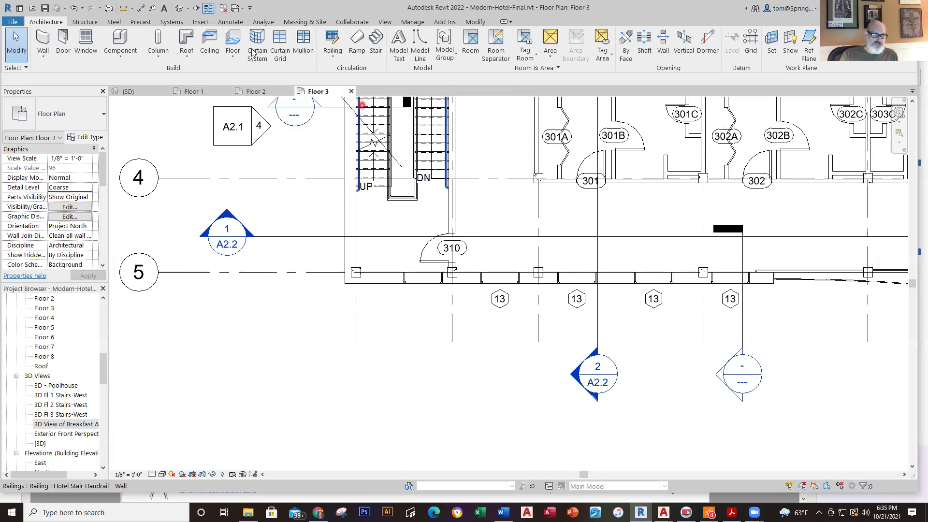
click(189, 94)
click(224, 8)
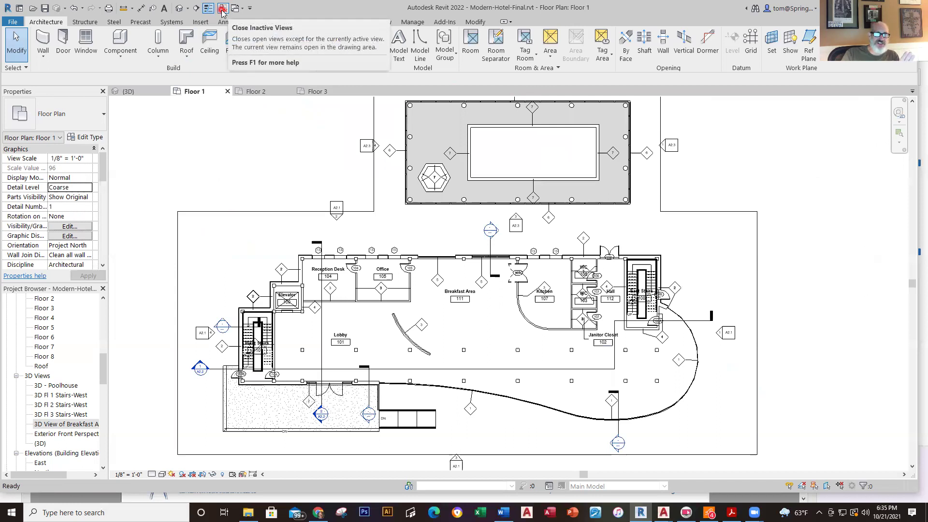
click(222, 8)
click(188, 101)
click(184, 110)
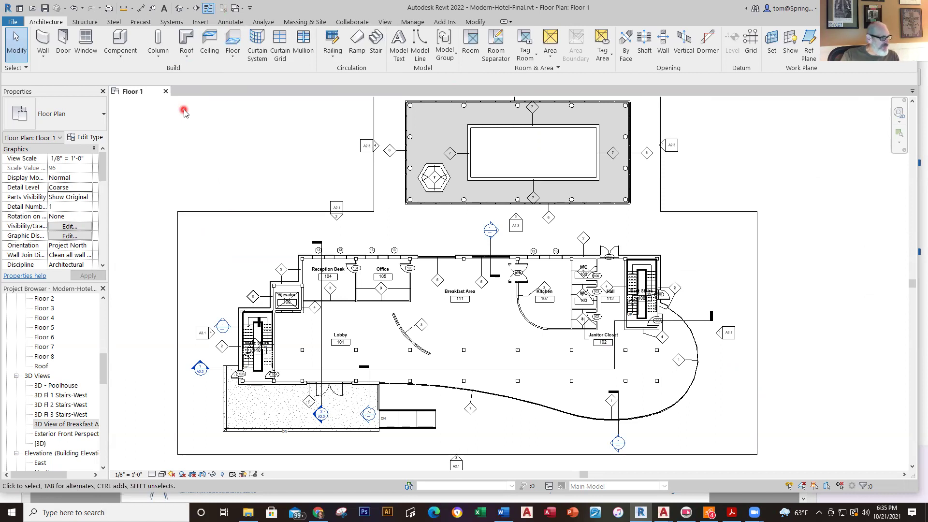
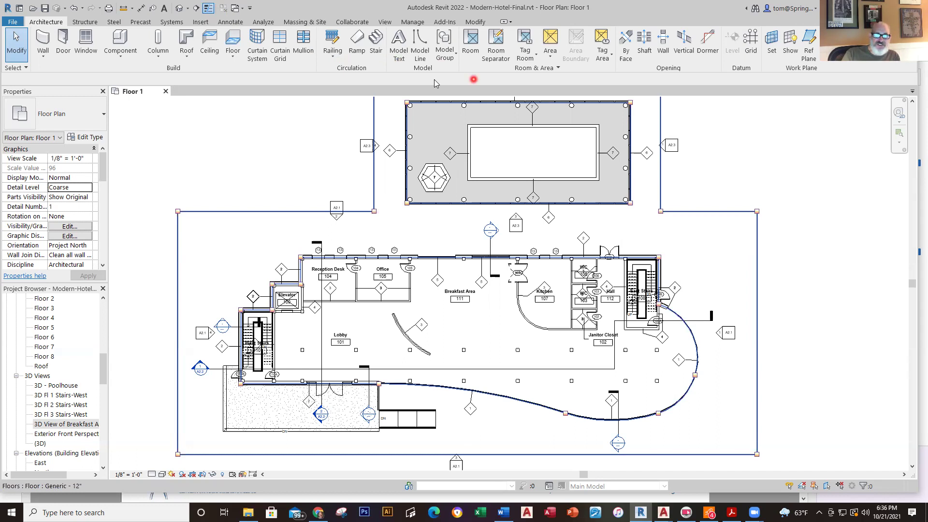
Deselect the floor and zoom in on door 104 beside the Reception Desk on the Floor 1 plan
mouse_move(140, 110)
mouse_down()
mouse_move(119, 84)
mouse_move(73, 74)
mouse_move(40, 70)
mouse_move(2, 91)
mouse_up()
mouse_move(52, 112)
mouse_down()
mouse_move(14, 171)
mouse_move(14, 204)
mouse_move(33, 235)
mouse_move(87, 254)
mouse_move(137, 192)
mouse_move(143, 99)
mouse_up()
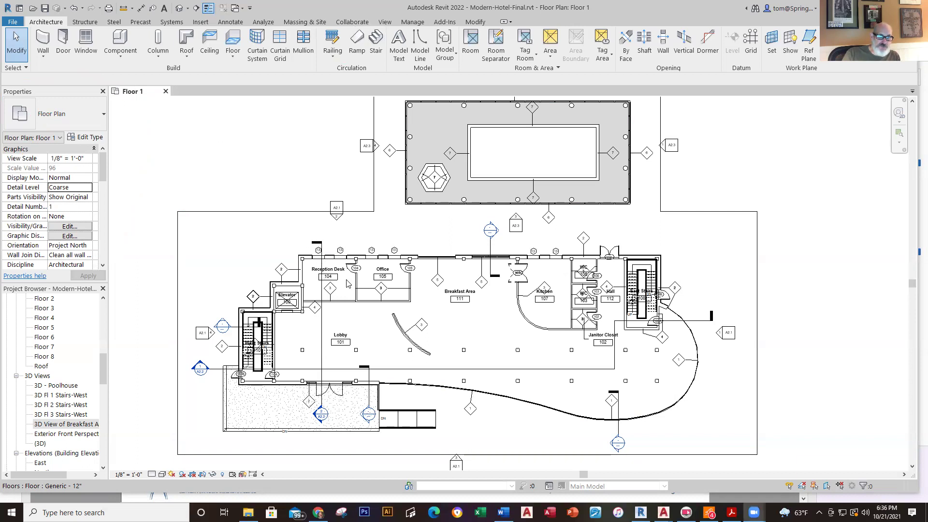
scroll(346, 283, up, 8)
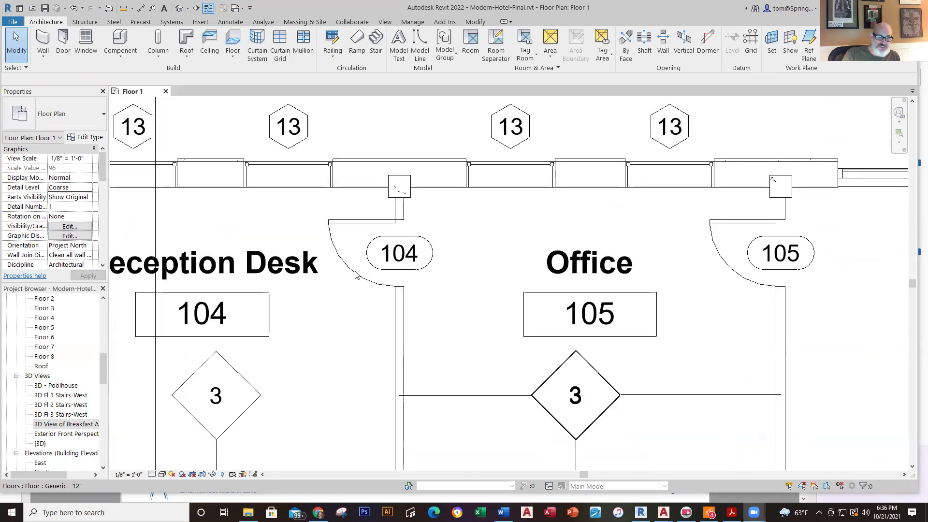
Select door 104 and check its Single-Panel 4 36" x 80" type and Mark 104 in Properties
click(382, 226)
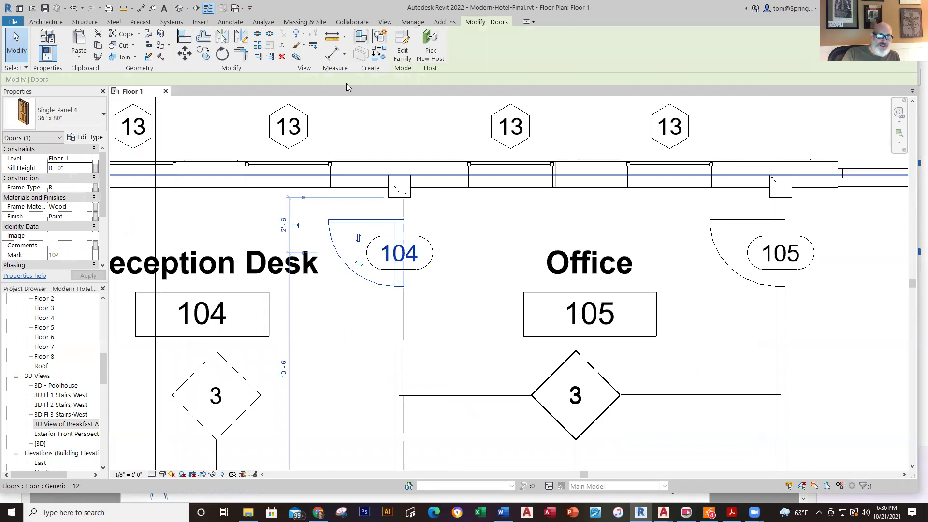
mouse_move(42, 85)
mouse_down()
mouse_move(9, 85)
mouse_move(8, 96)
mouse_move(14, 119)
mouse_move(43, 136)
mouse_move(87, 127)
mouse_move(74, 87)
mouse_up()
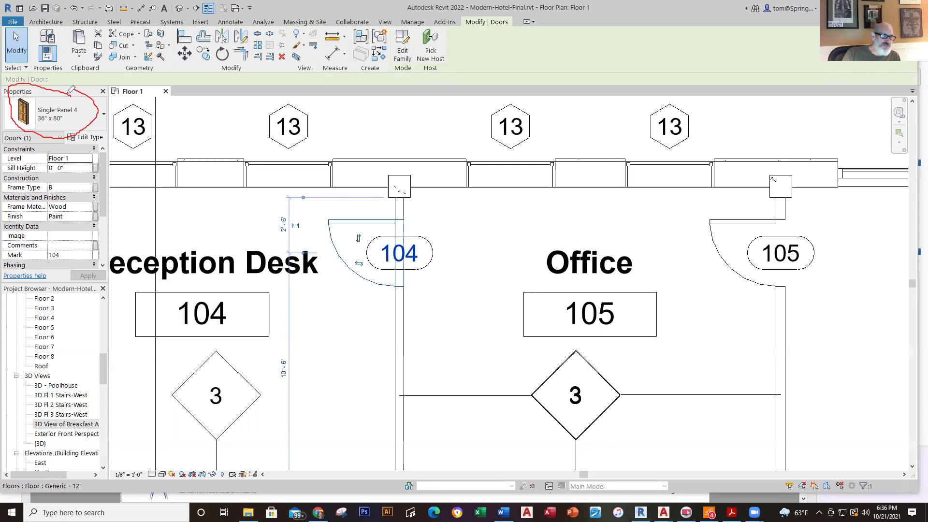
mouse_move(69, 93)
mouse_down()
mouse_move(75, 233)
mouse_move(61, 261)
mouse_move(49, 261)
mouse_move(64, 246)
mouse_up()
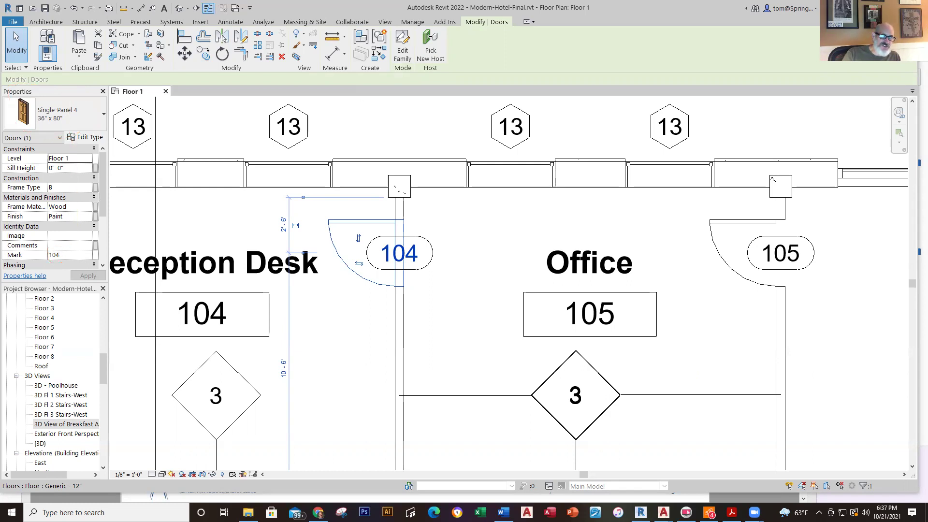
click(42, 255)
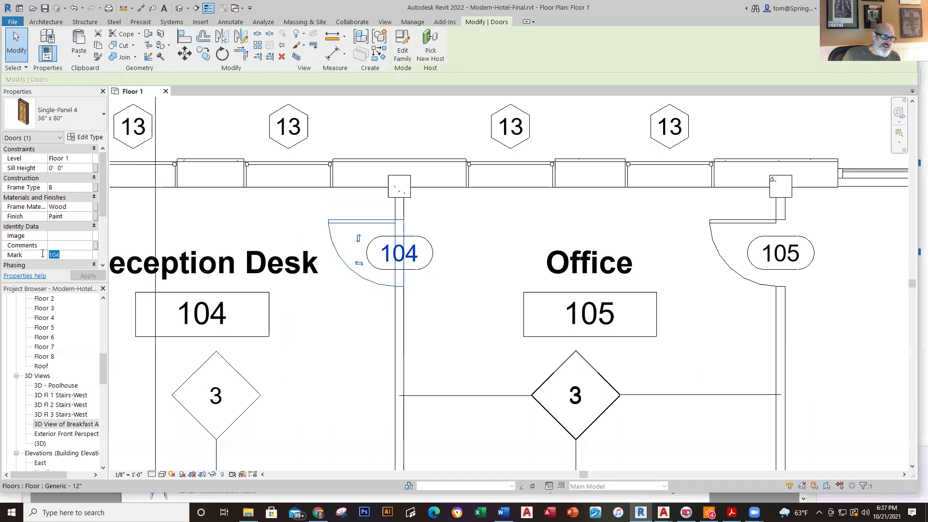
text(test)
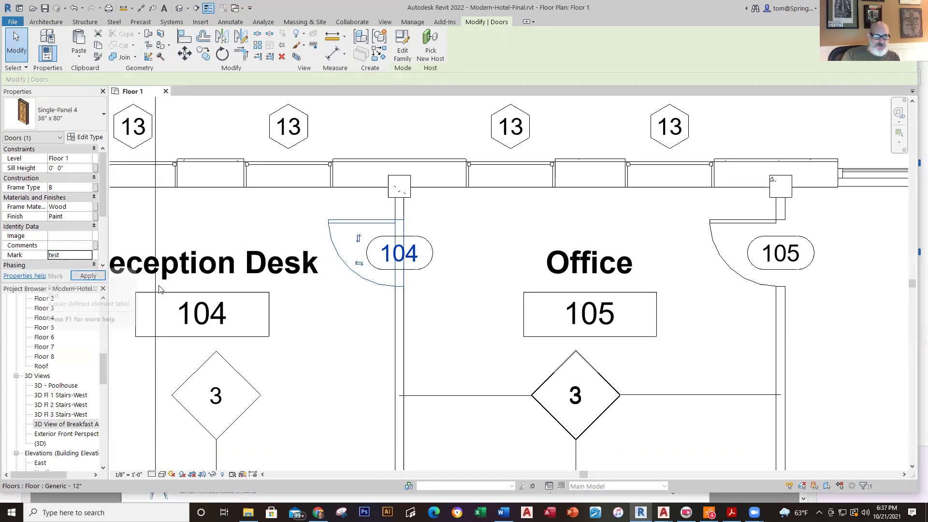
click(88, 276)
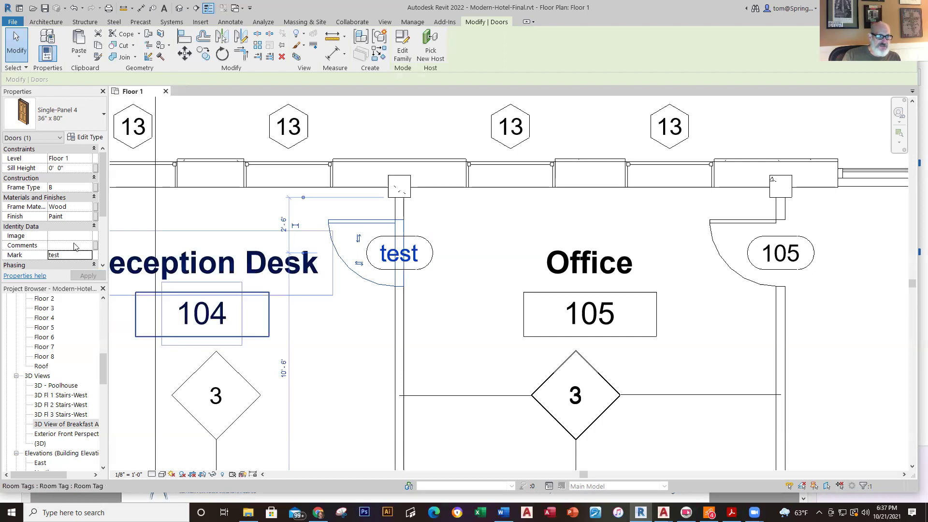
double_click(66, 255)
text(104)
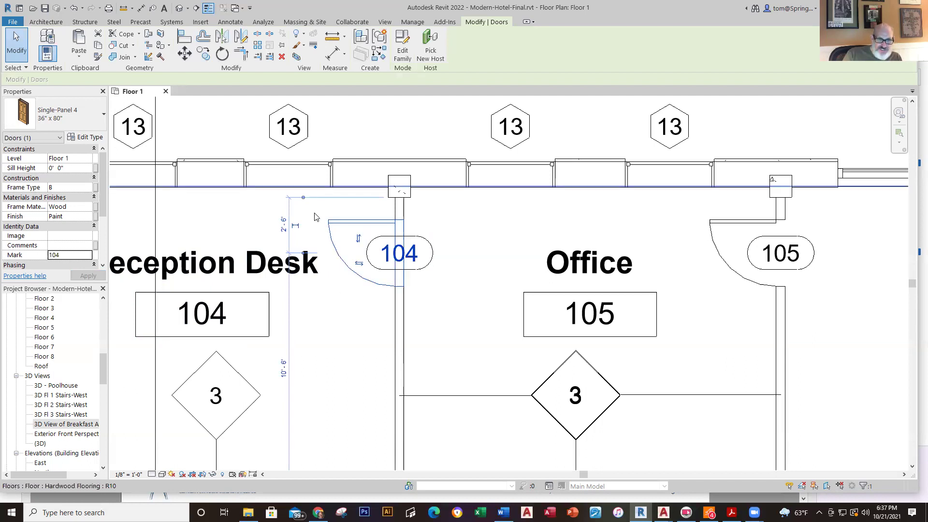
scroll(315, 216, up, 3)
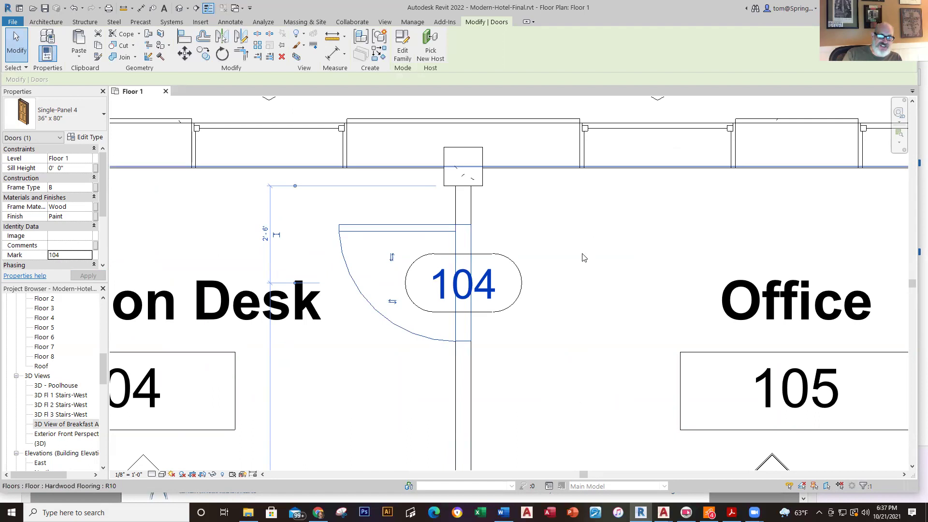
click(607, 340)
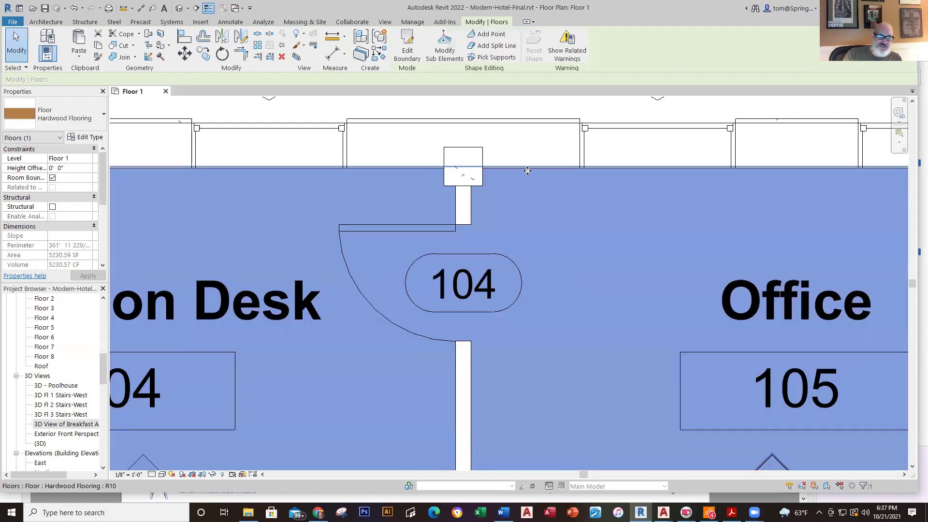
click(532, 156)
click(539, 162)
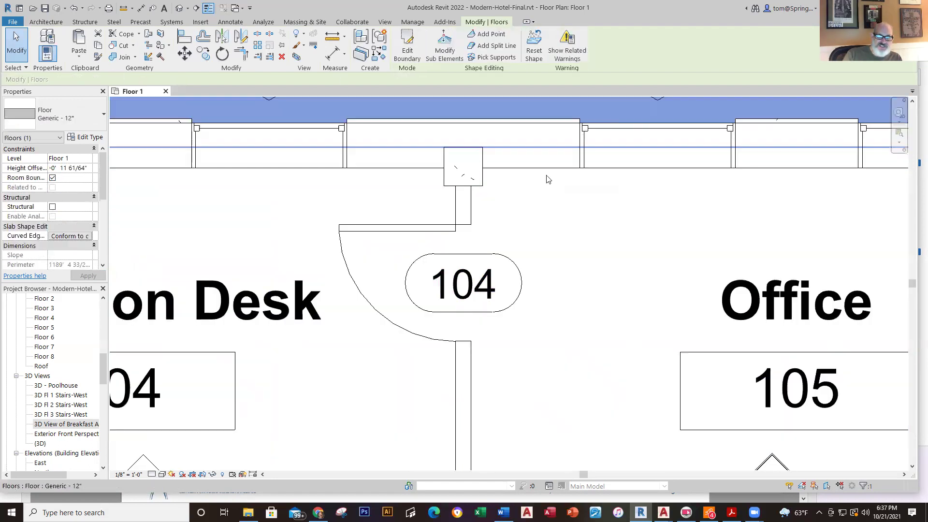
click(387, 228)
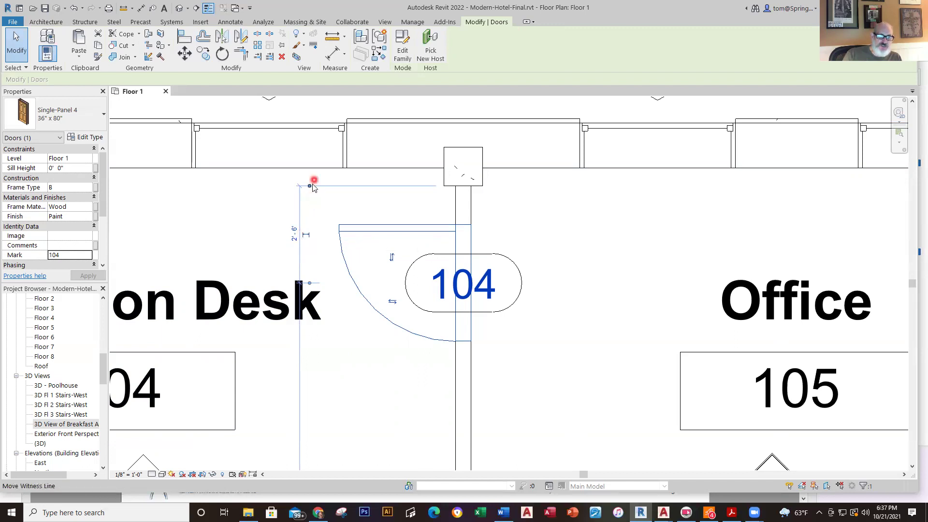
click(294, 239)
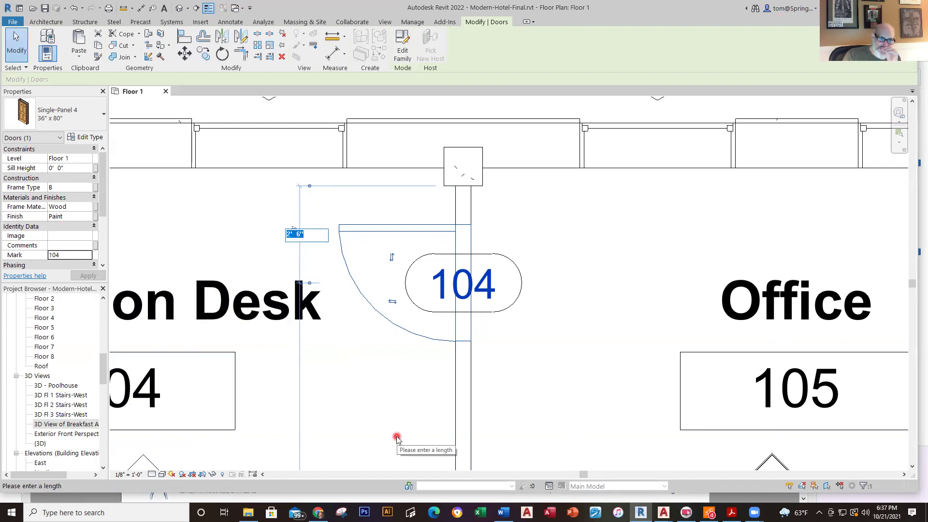
text(3)
key(Return)
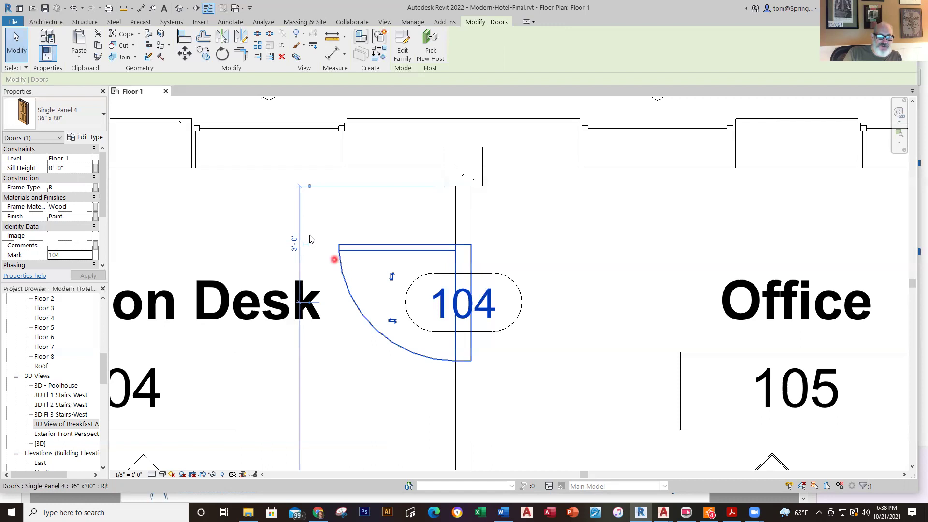
click(294, 250)
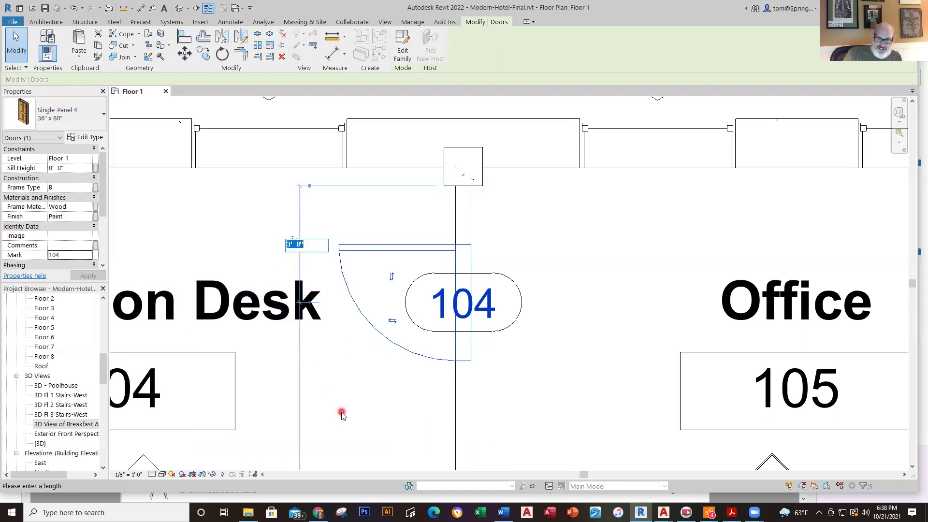
text(5)
key(Return)
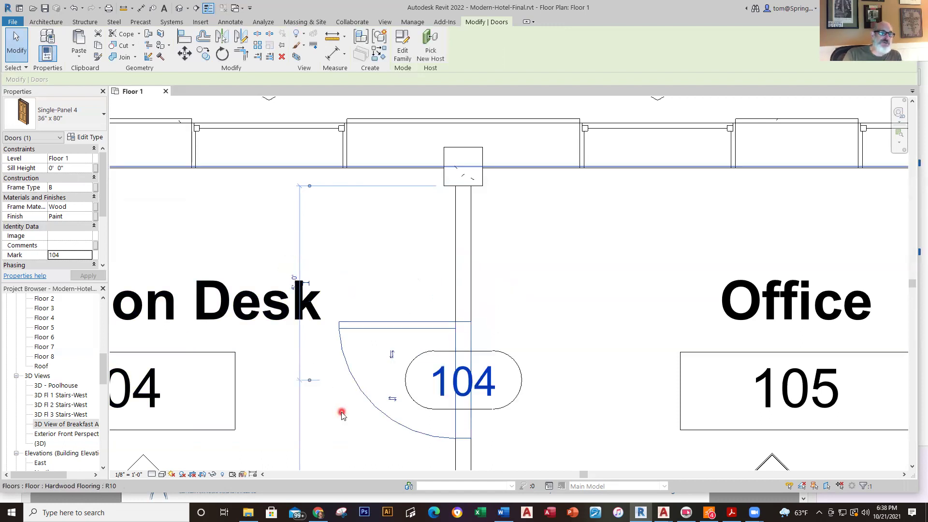
scroll(759, 426, down, 1)
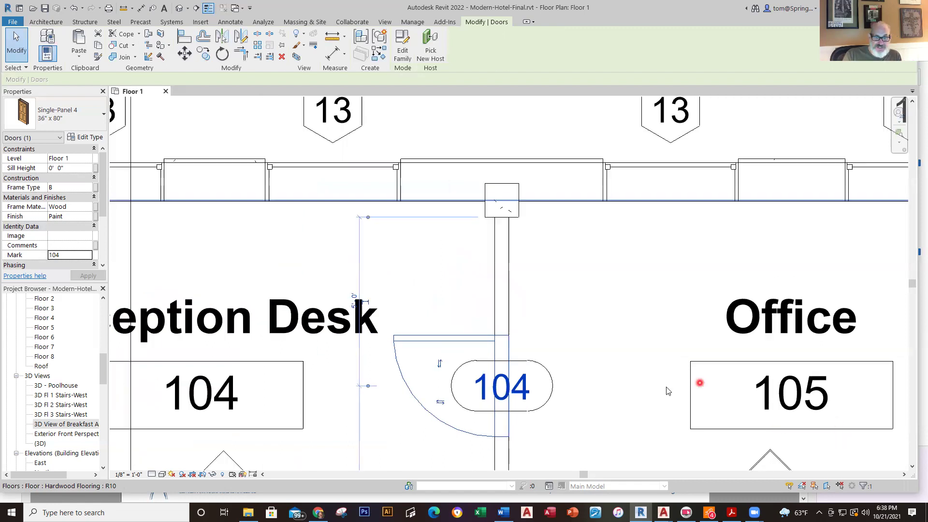
scroll(623, 370, down, 2)
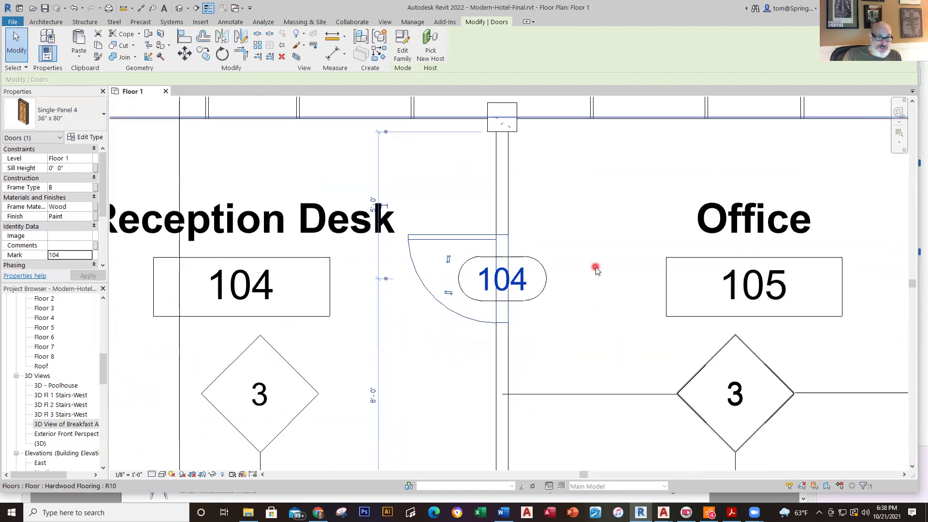
scroll(595, 270, down, 1)
scroll(580, 251, down, 1)
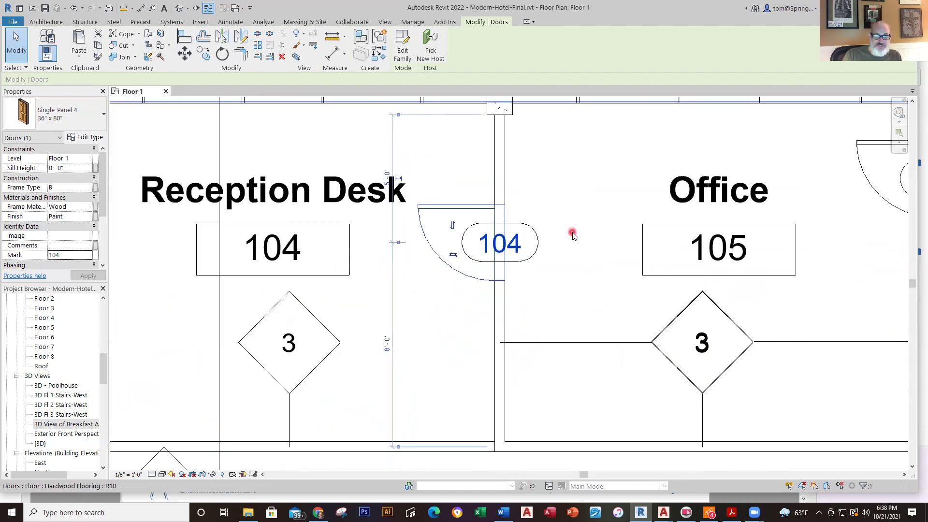
click(387, 175)
text(2)
text(' - 6)
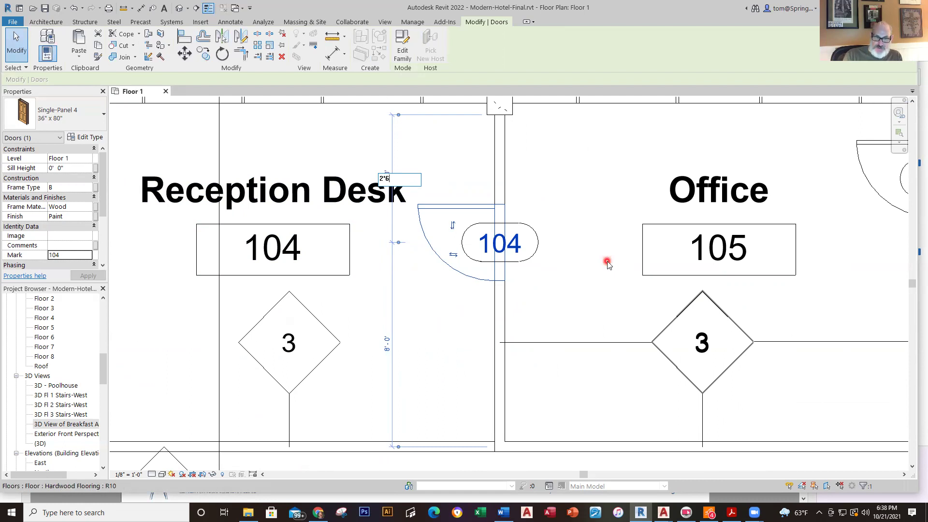
key(Return)
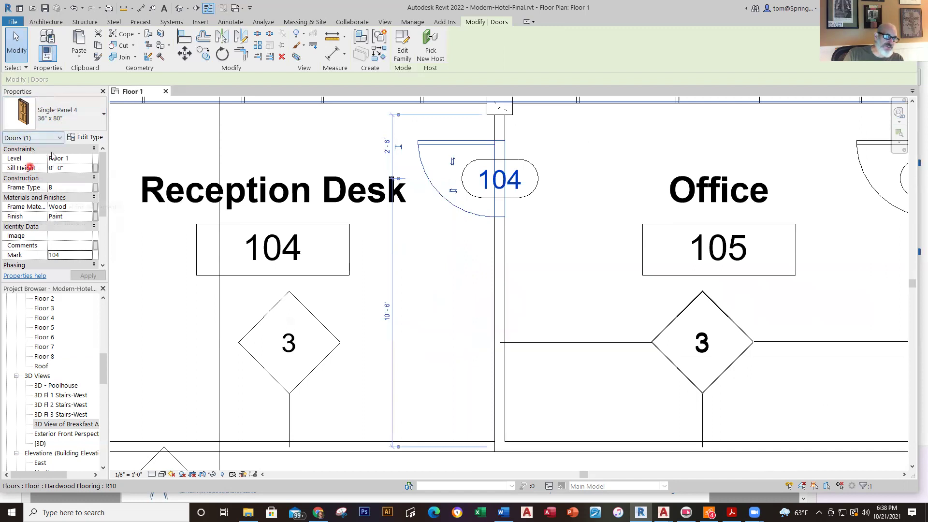
click(118, 317)
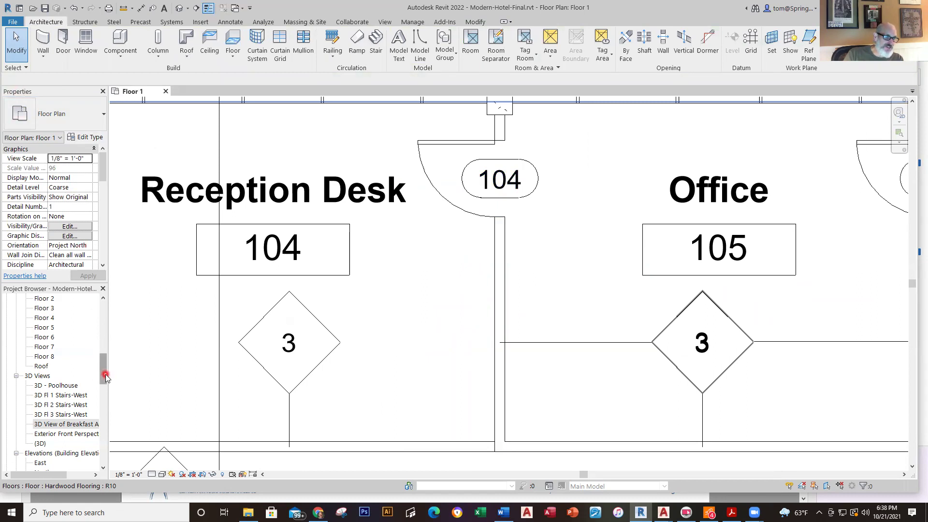
Browse the Basement and Floor 1 plan views, ending on Floor 1 - Furniture Plan
drag(103, 369, 109, 316)
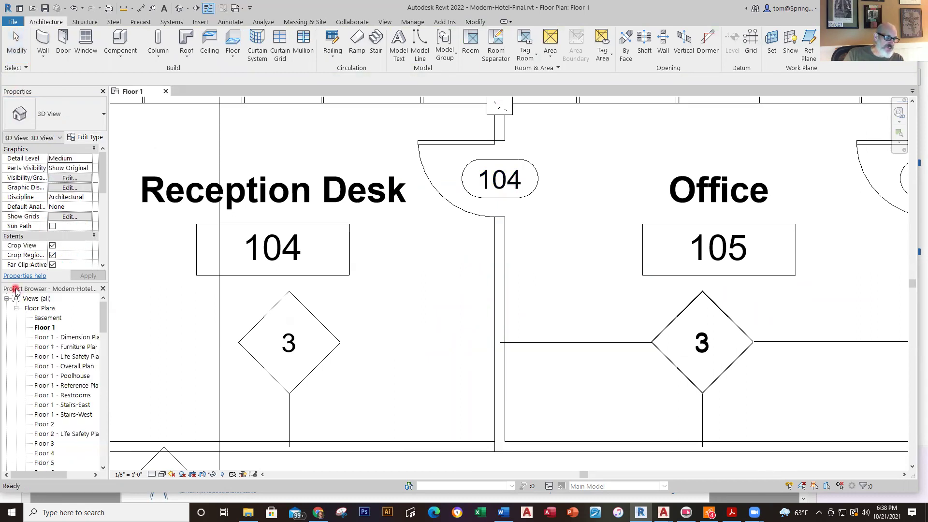
click(47, 299)
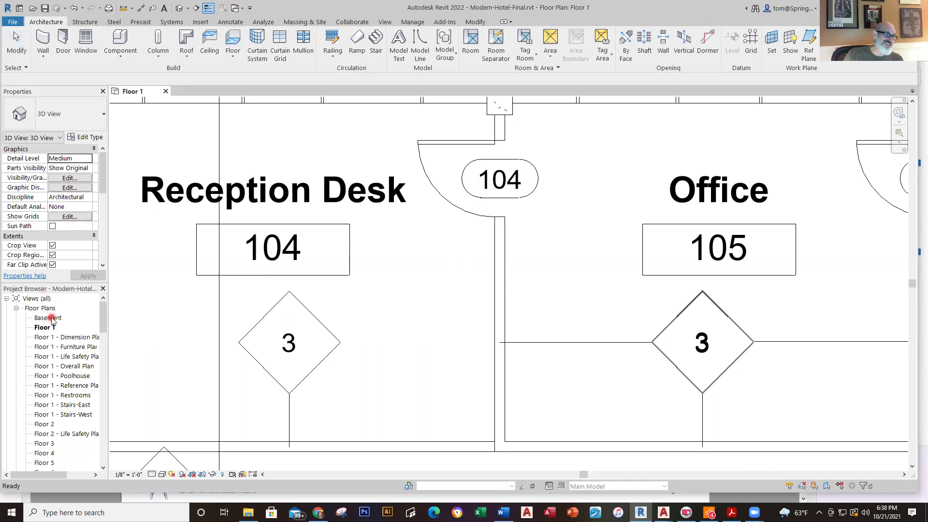
double_click(50, 318)
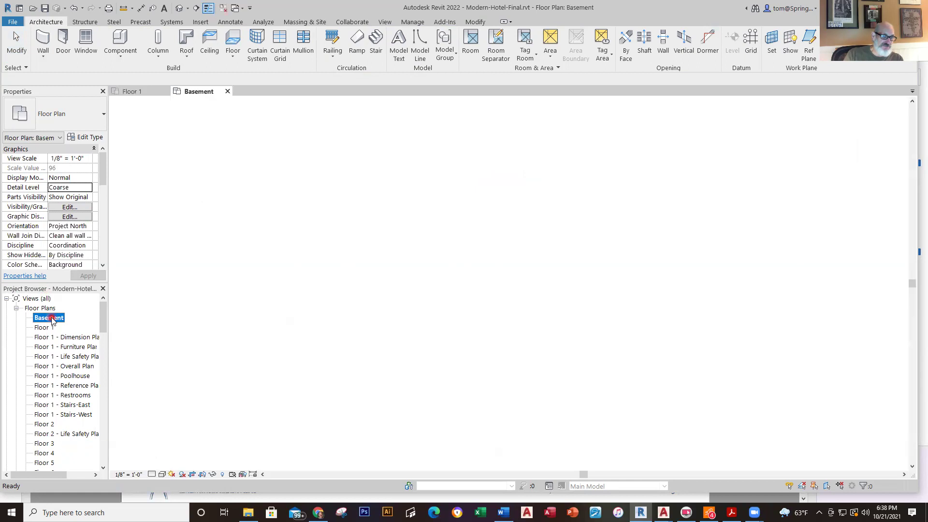
double_click(51, 334)
double_click(48, 329)
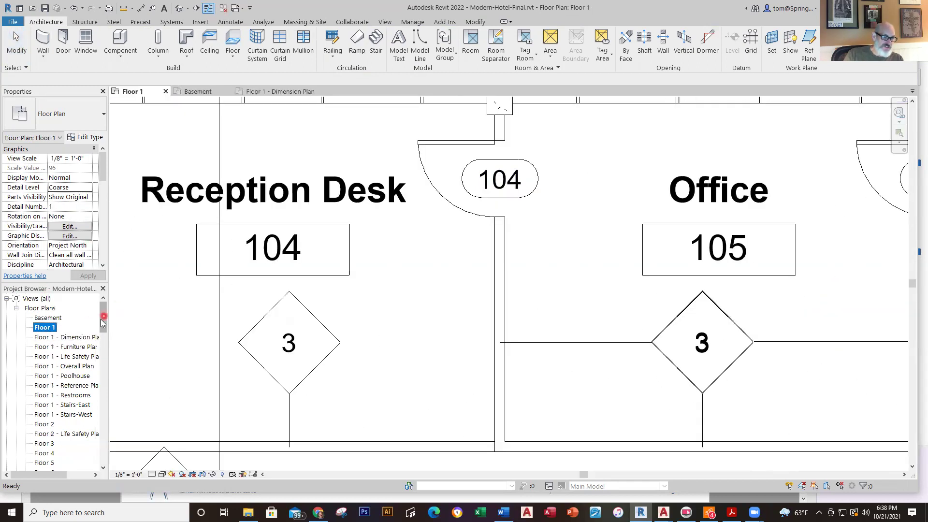
mouse_move(102, 319)
mouse_down()
mouse_move(102, 348)
mouse_move(102, 326)
mouse_up()
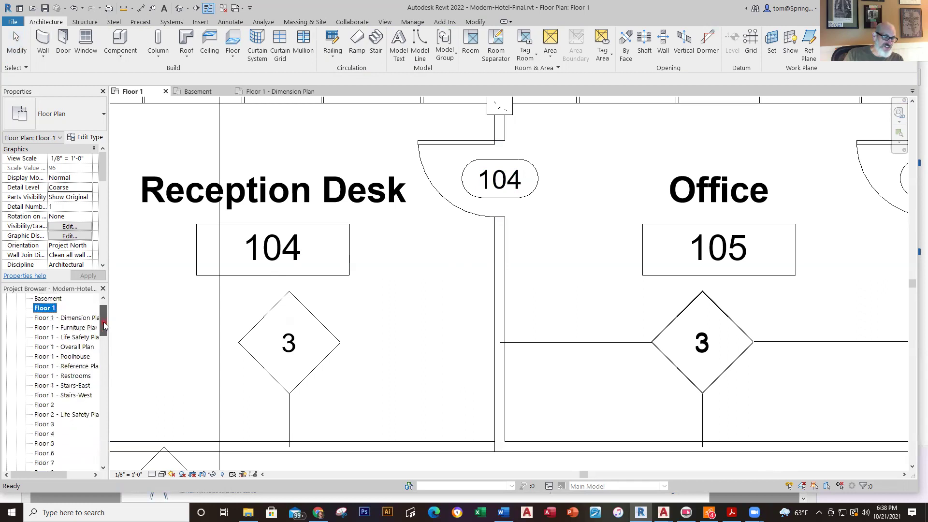
double_click(68, 327)
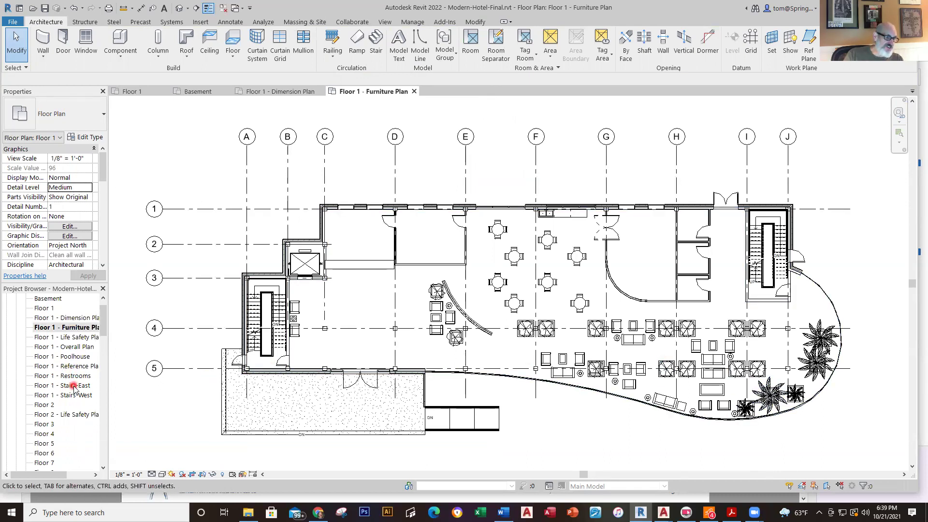
Open Floor 2 - Life Safety Plan, then Floor 1 - Life Safety Plan
double_click(75, 417)
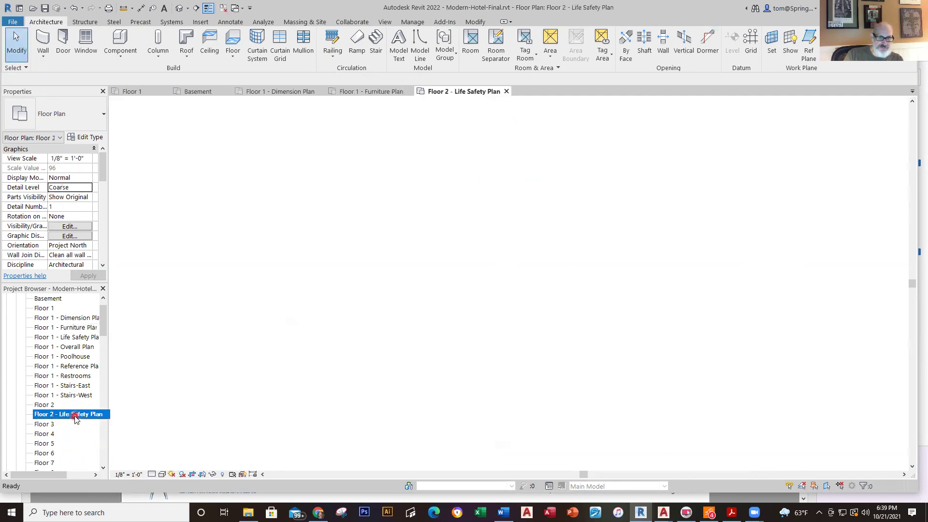
click(71, 337)
double_click(72, 337)
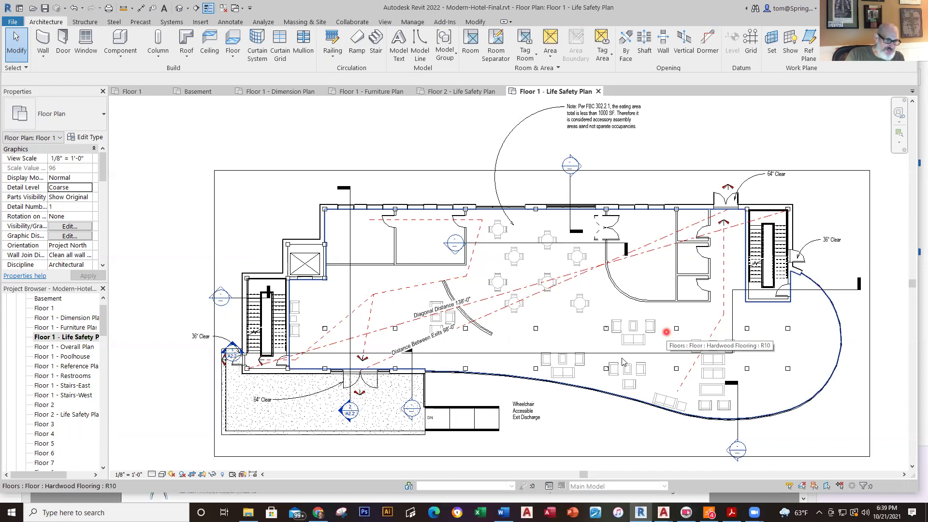
drag(101, 329, 107, 389)
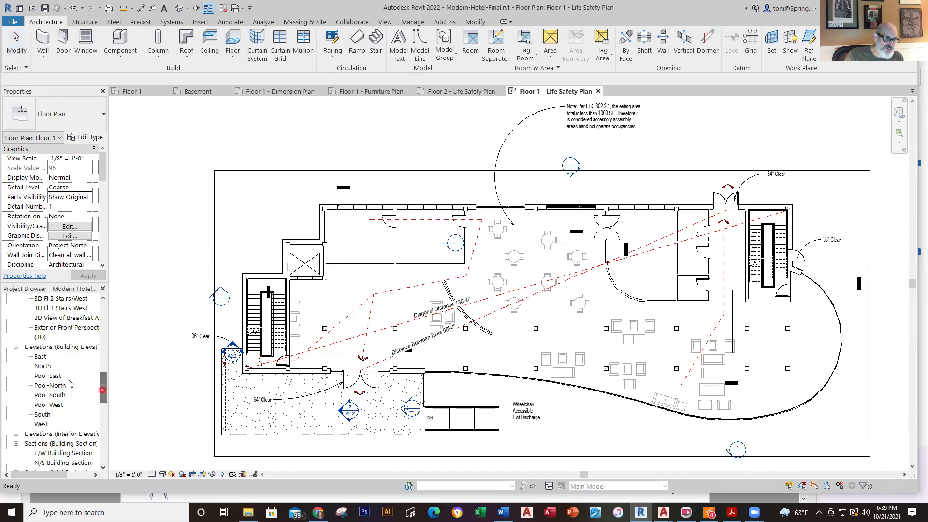
click(42, 357)
Open the East and North elevations and set both to the Shaded visual style
double_click(41, 358)
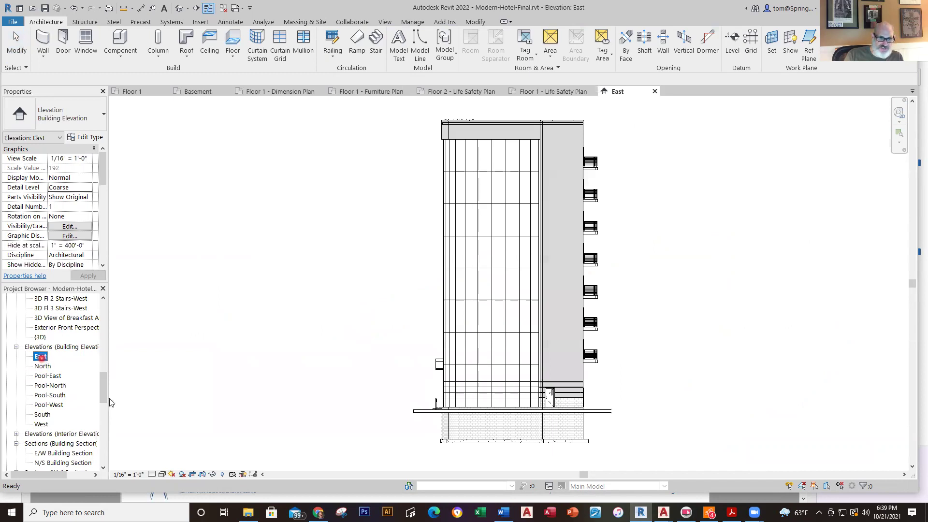
click(162, 475)
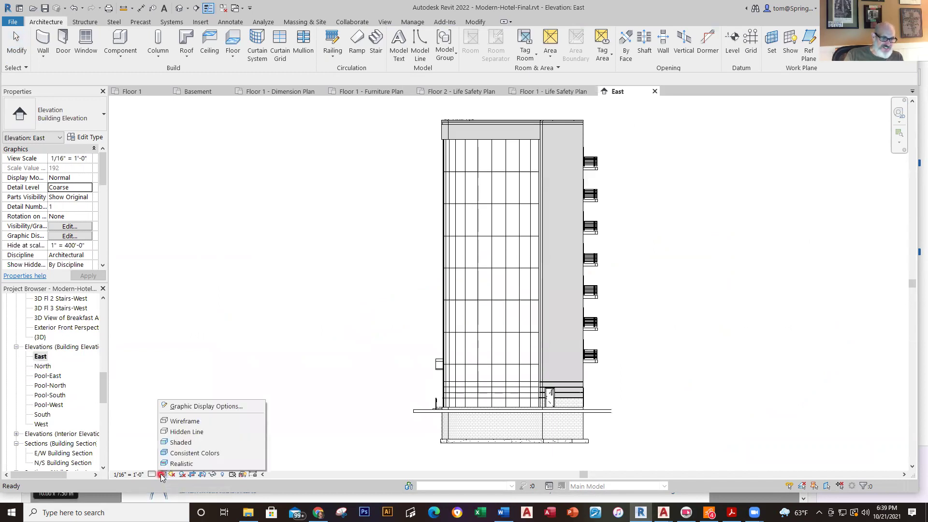
click(177, 446)
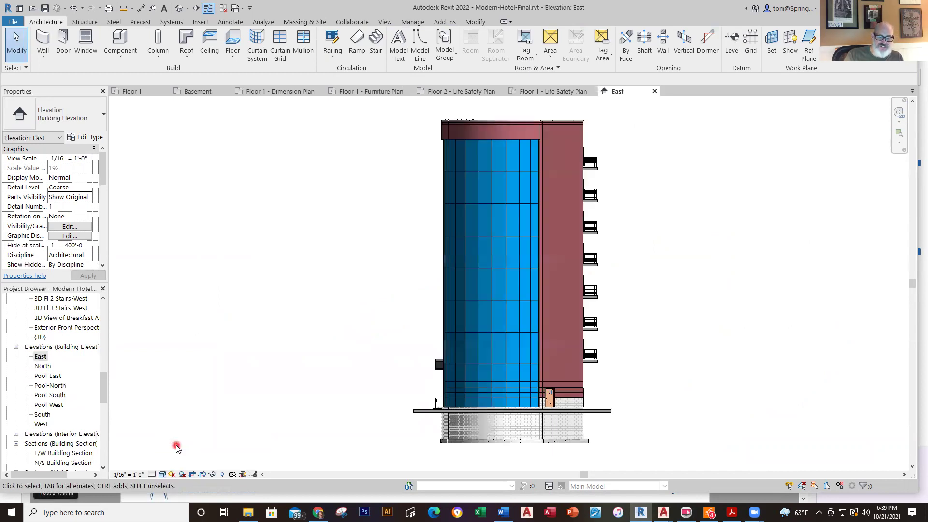
double_click(48, 367)
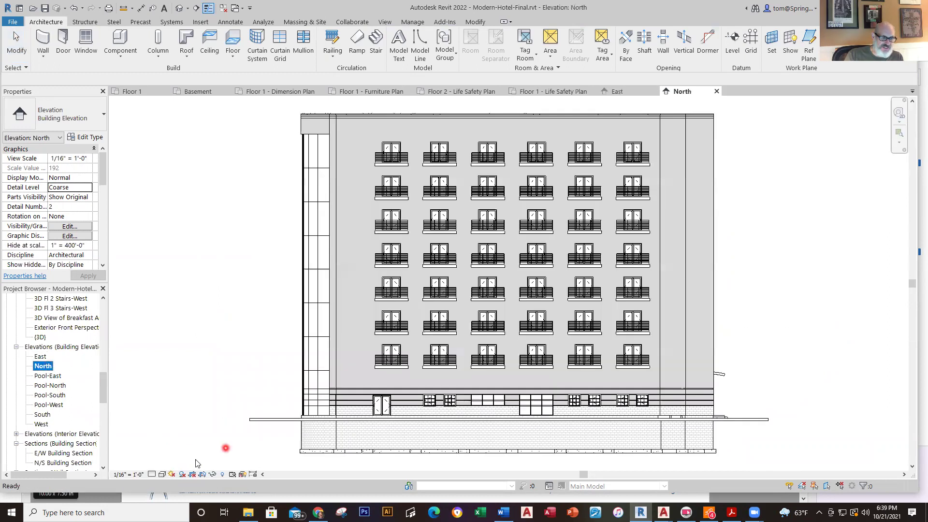
click(163, 475)
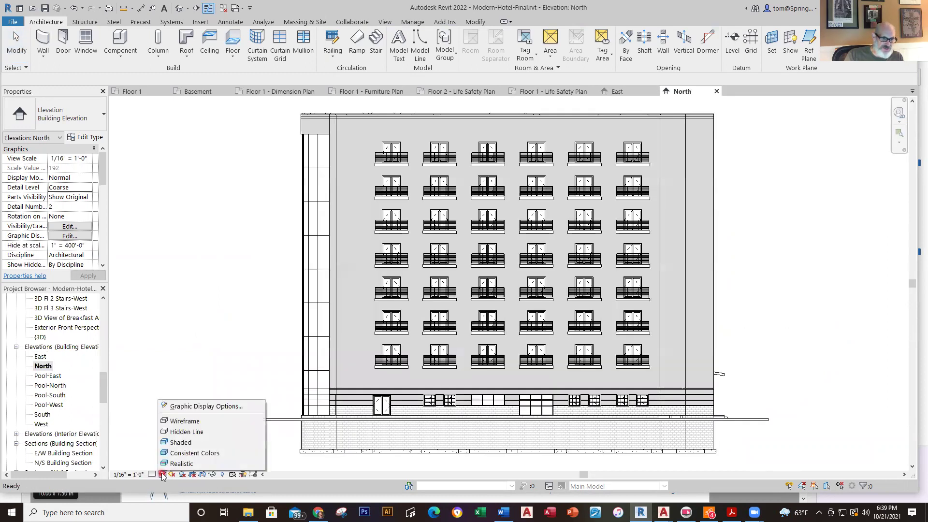
click(183, 443)
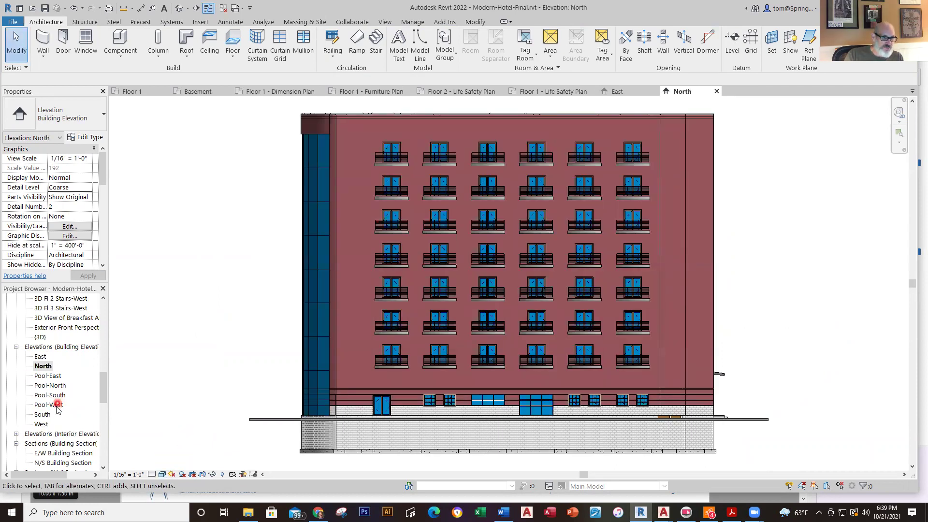
Open the South elevation and switch it to Consistent Colors, then Realistic
double_click(46, 415)
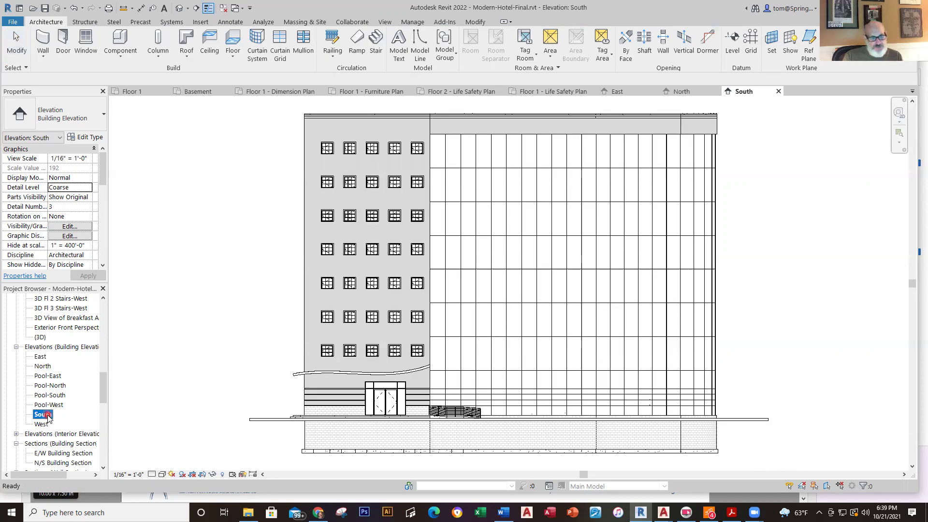
click(162, 475)
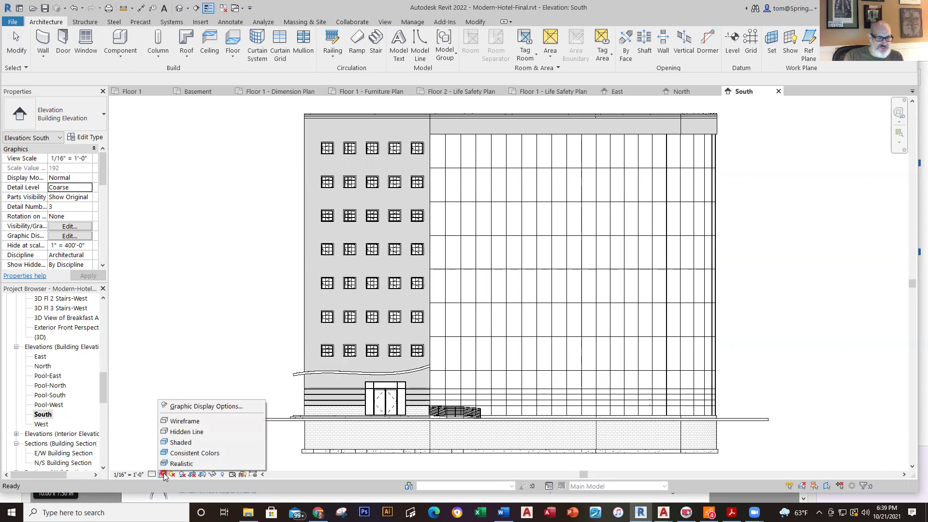
click(190, 454)
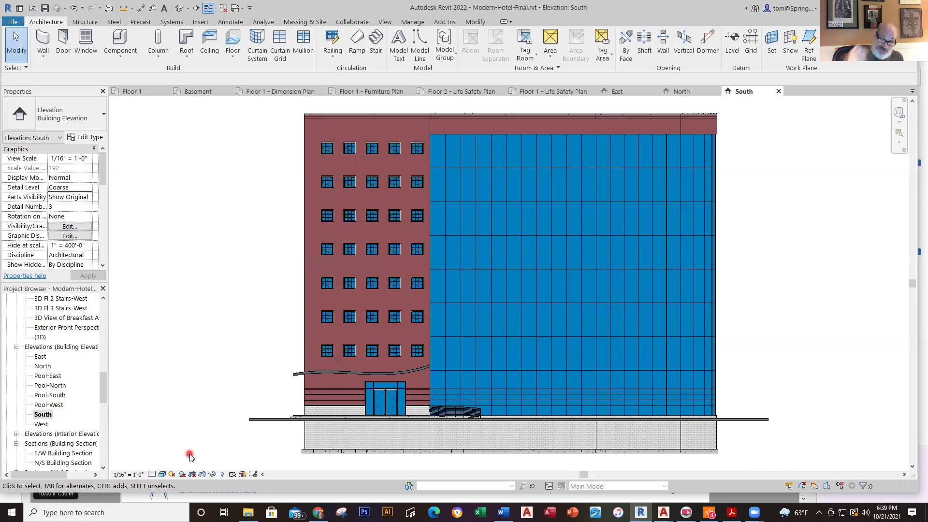
click(163, 474)
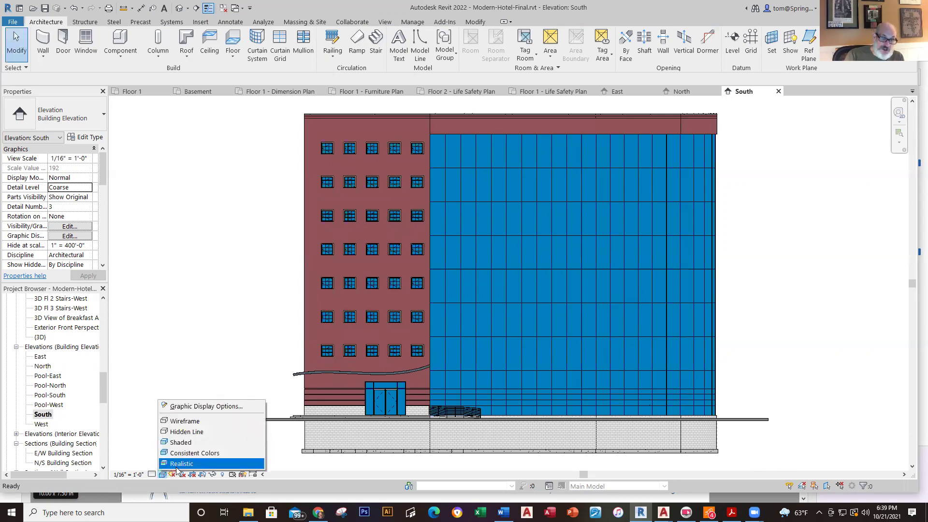
click(177, 465)
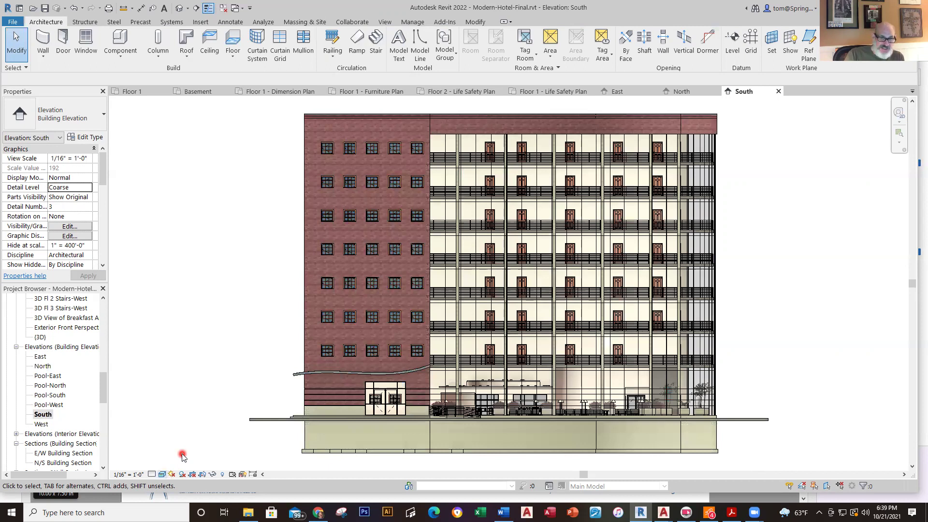
Open the West elevation and set its visual style to Shaded
double_click(42, 424)
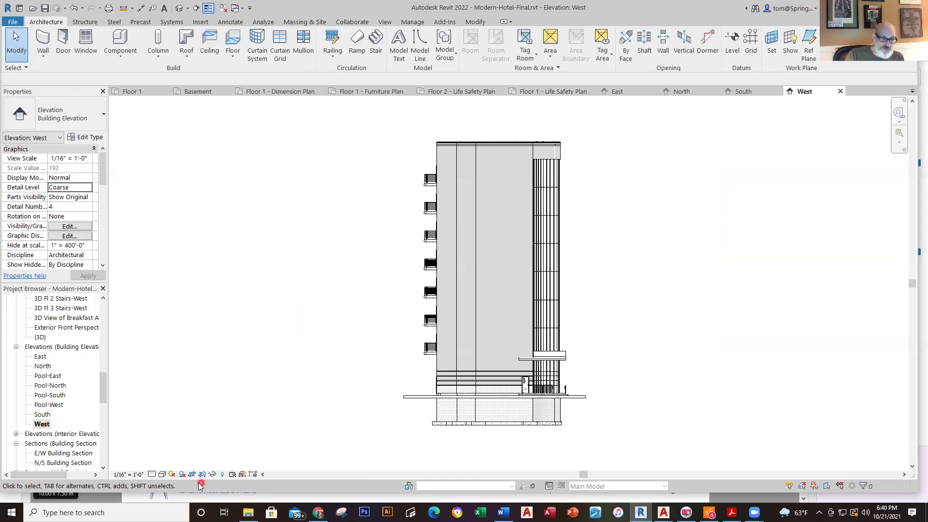
click(163, 474)
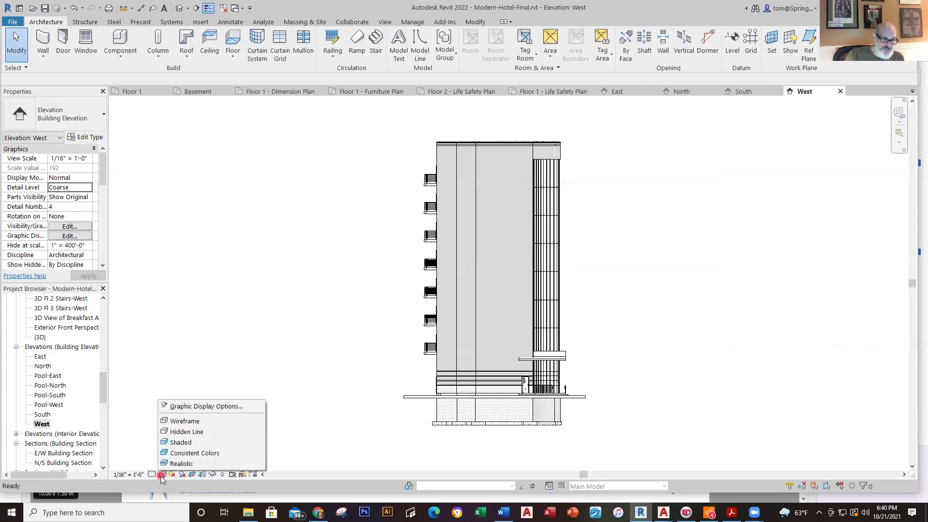
click(188, 442)
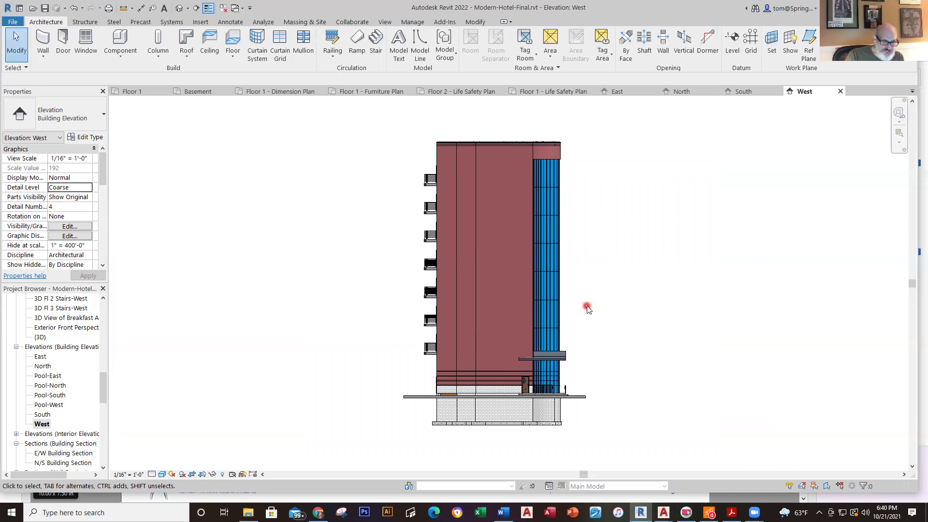
Zoom and pan to inspect the shaded West elevation, clearing the wall selection
scroll(587, 309, up, 2)
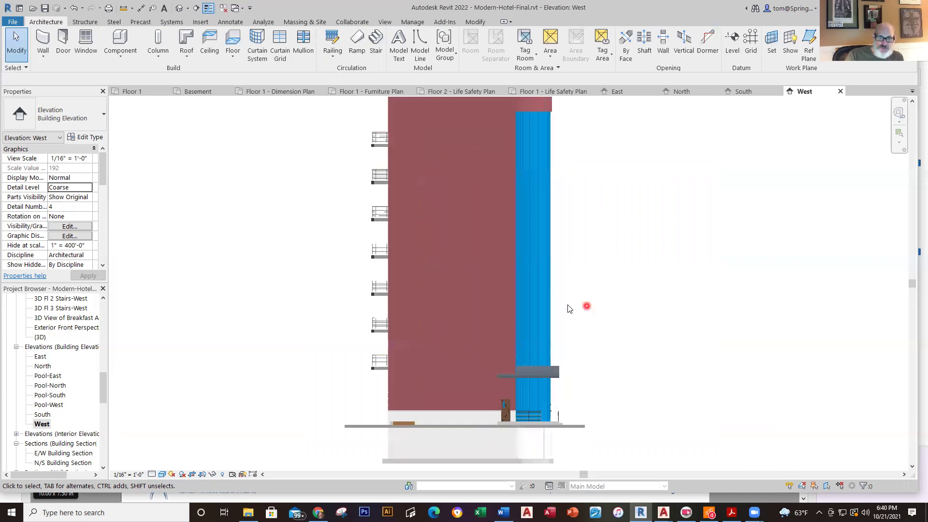
scroll(569, 309, up, 3)
scroll(593, 302, down, 2)
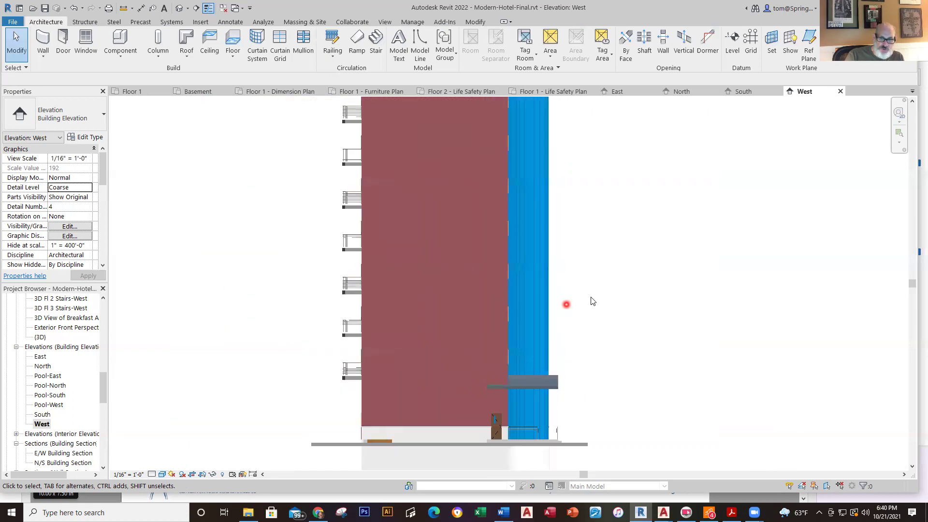
scroll(592, 301, down, 2)
middle_drag(592, 299, 542, 299)
key(Escape)
scroll(417, 272, up, 1)
scroll(247, 274, up, 3)
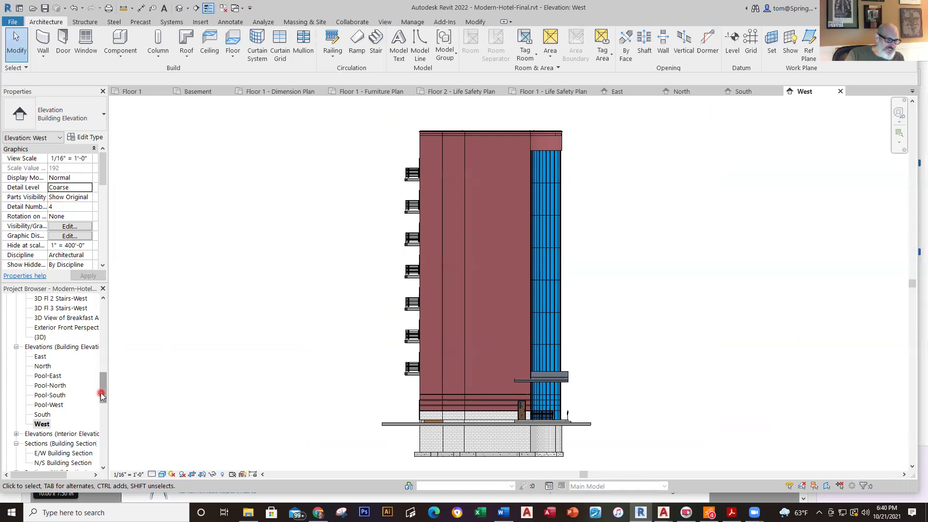
drag(102, 391, 103, 409)
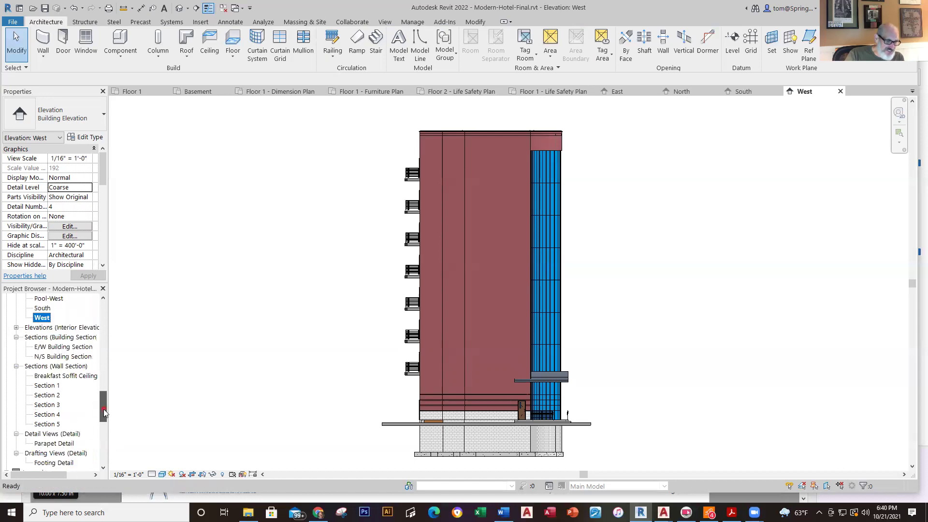
click(69, 348)
Open the E/W and N/S Building Sections, each in the Shaded visual style
double_click(69, 348)
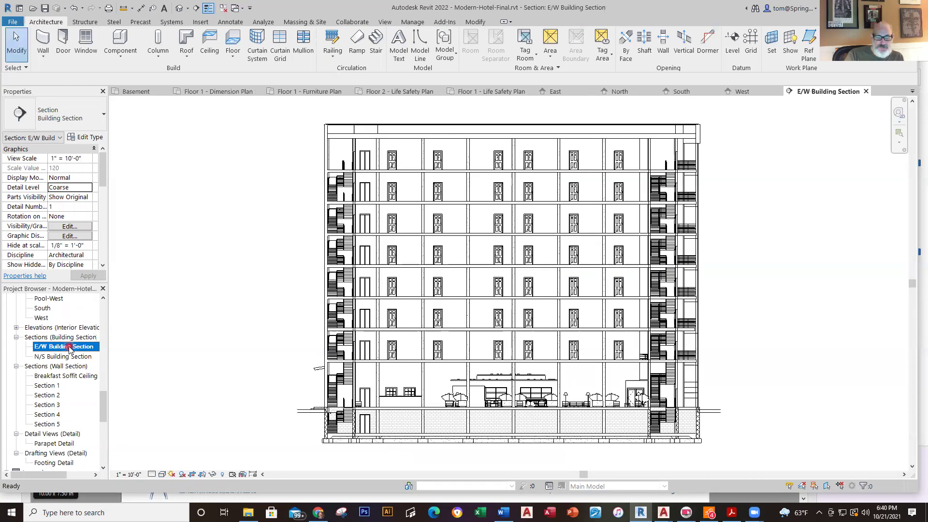
click(163, 474)
click(184, 443)
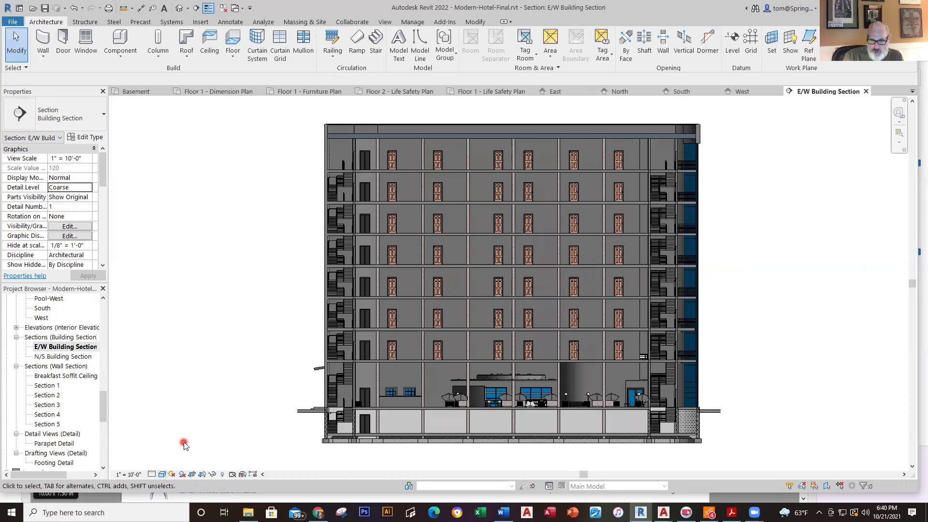
double_click(57, 365)
double_click(59, 357)
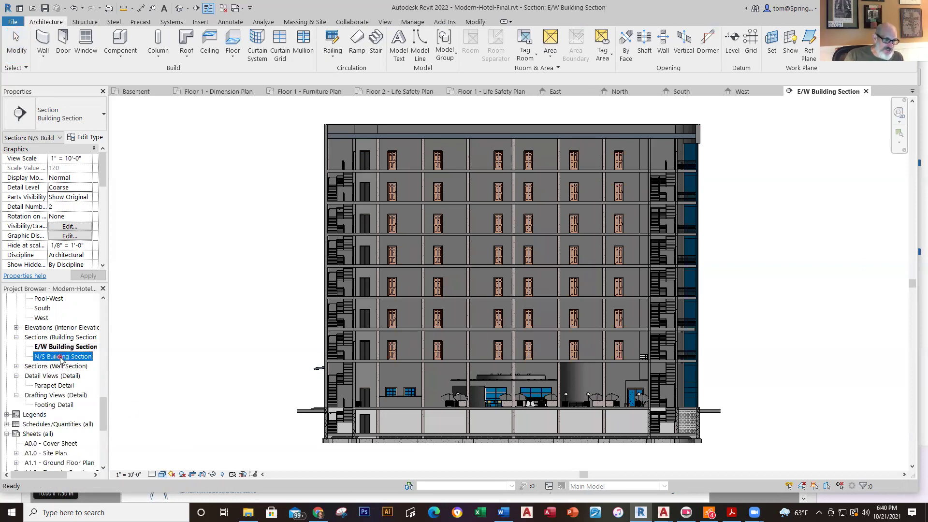
click(162, 474)
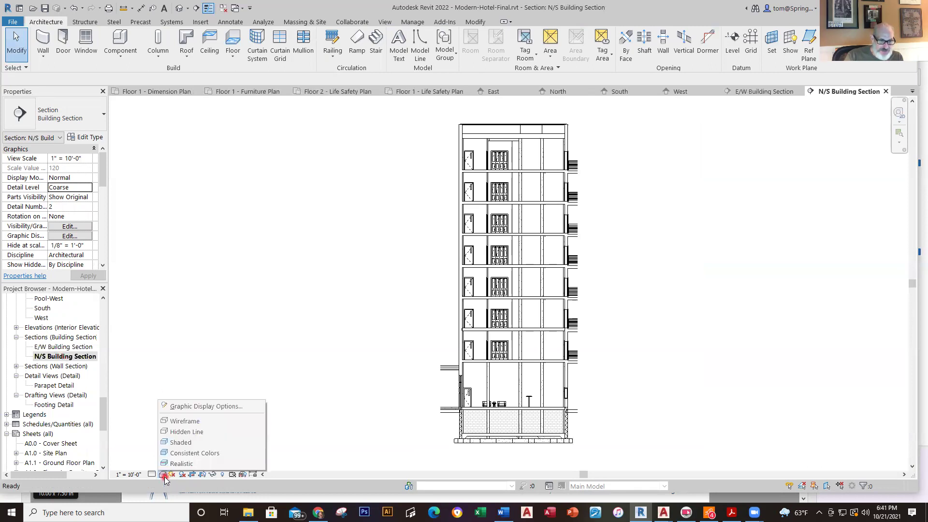
click(185, 445)
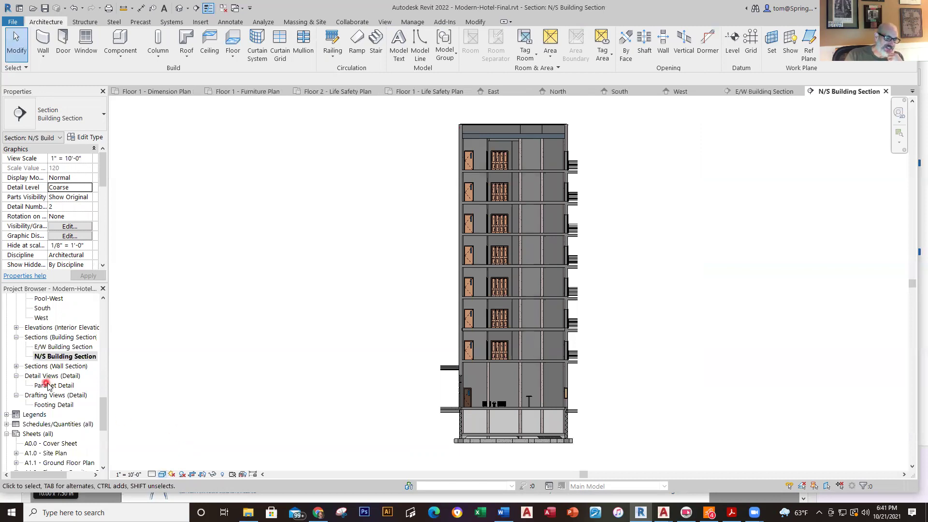
Expand the Wall Section group and open Section 1
double_click(56, 367)
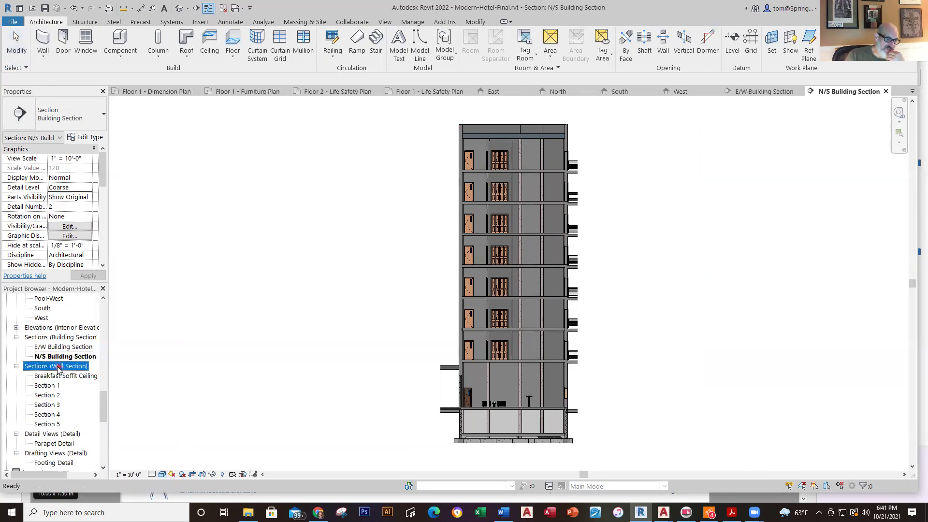
double_click(47, 386)
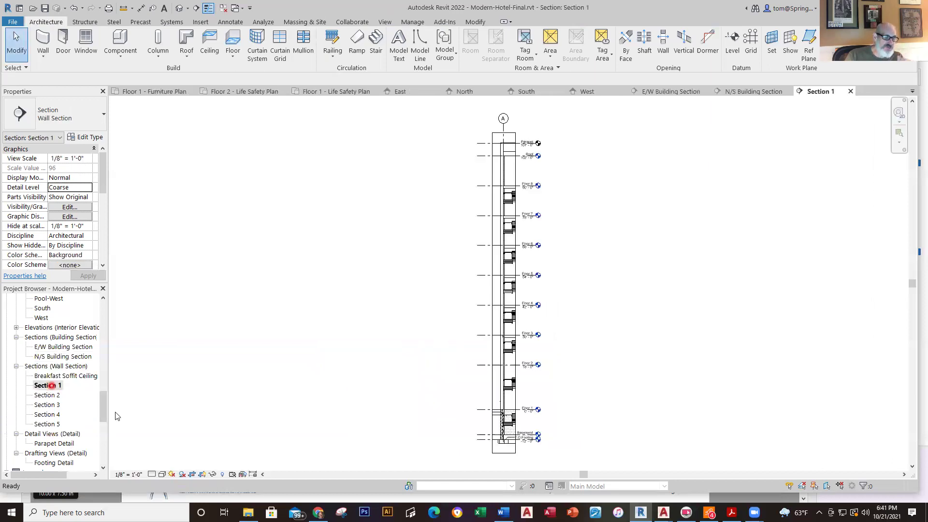
scroll(104, 425, down, 3)
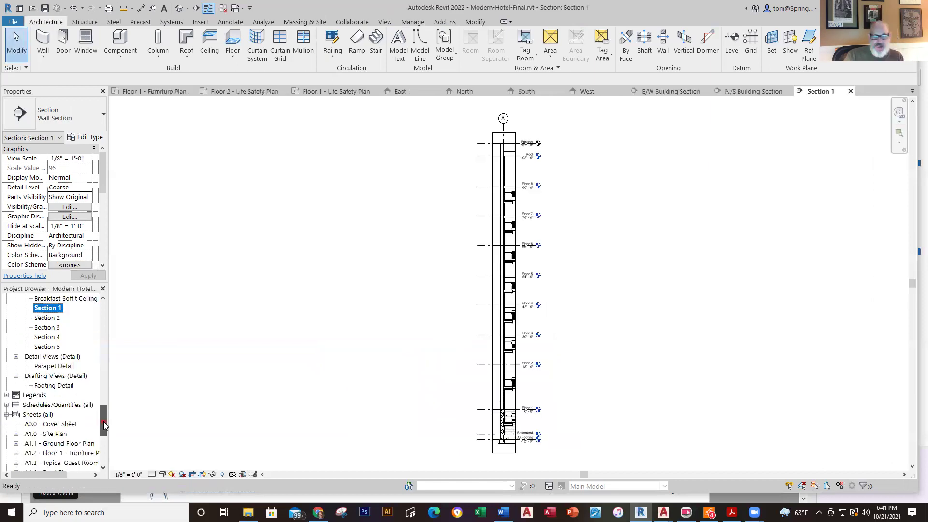
drag(104, 424, 111, 442)
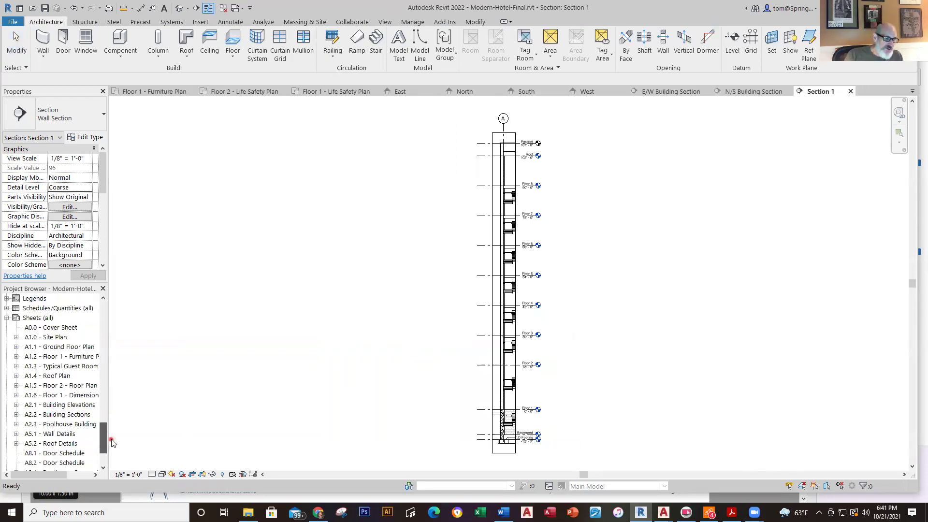
Open the A0.0 Cover Sheet, A1.0 Site Plan and A1.1–A1.4 plan sheets in turn
double_click(59, 328)
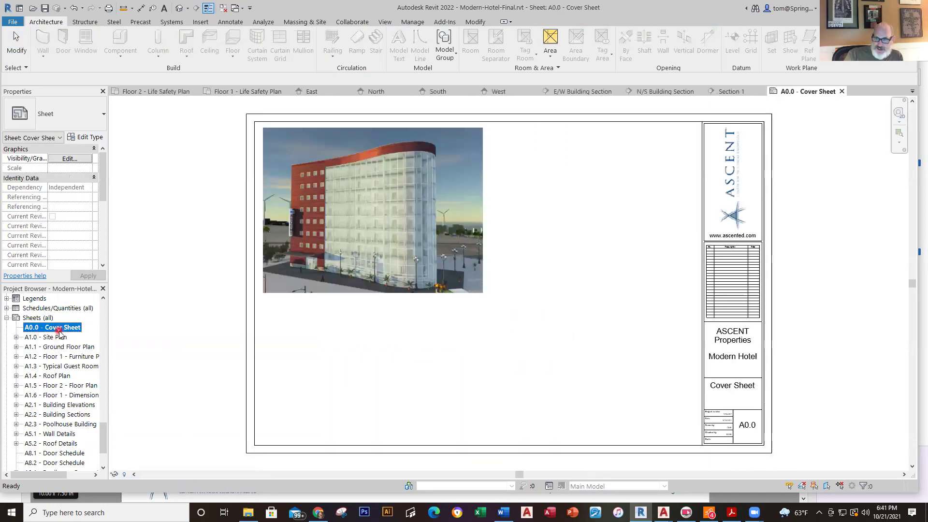
double_click(58, 338)
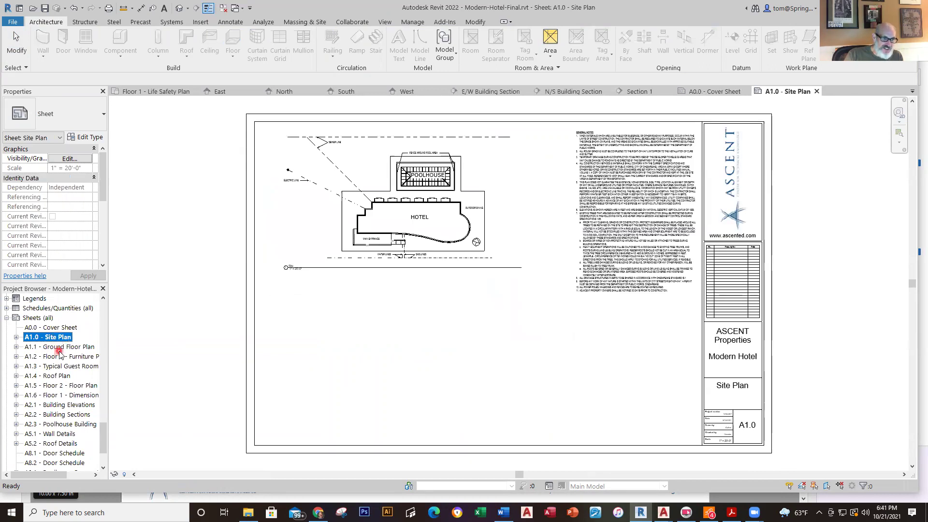
double_click(59, 347)
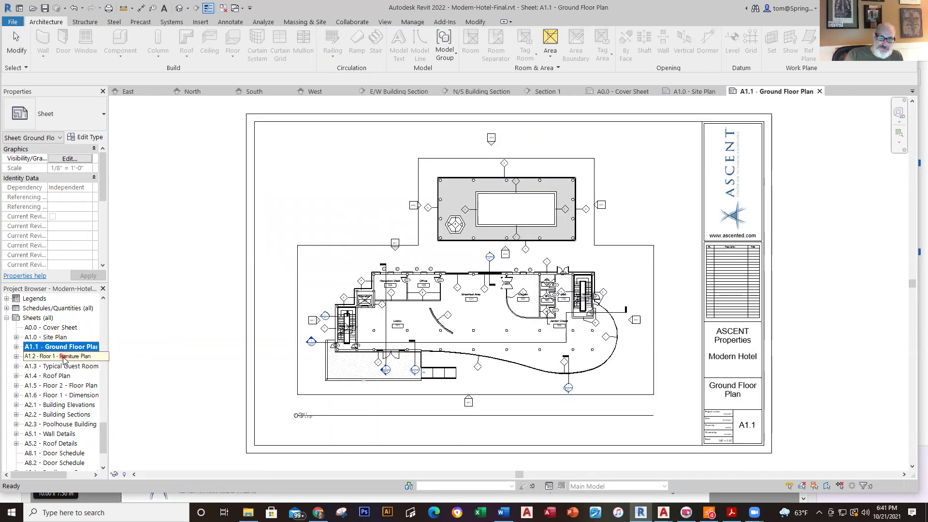
double_click(63, 357)
click(58, 366)
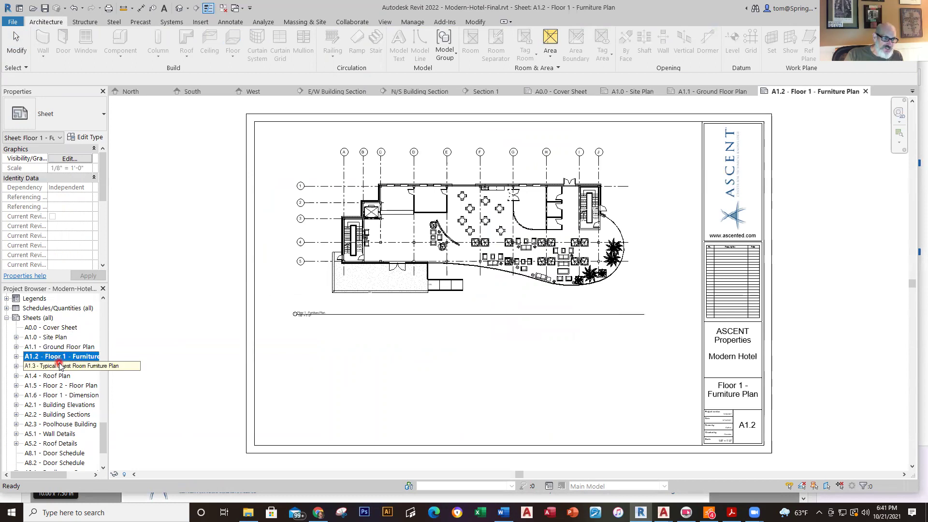
double_click(57, 366)
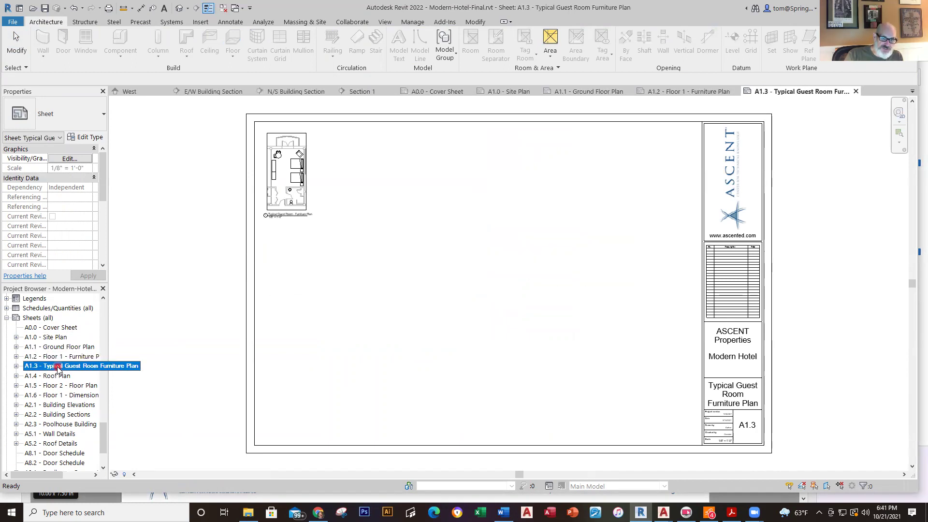
double_click(57, 375)
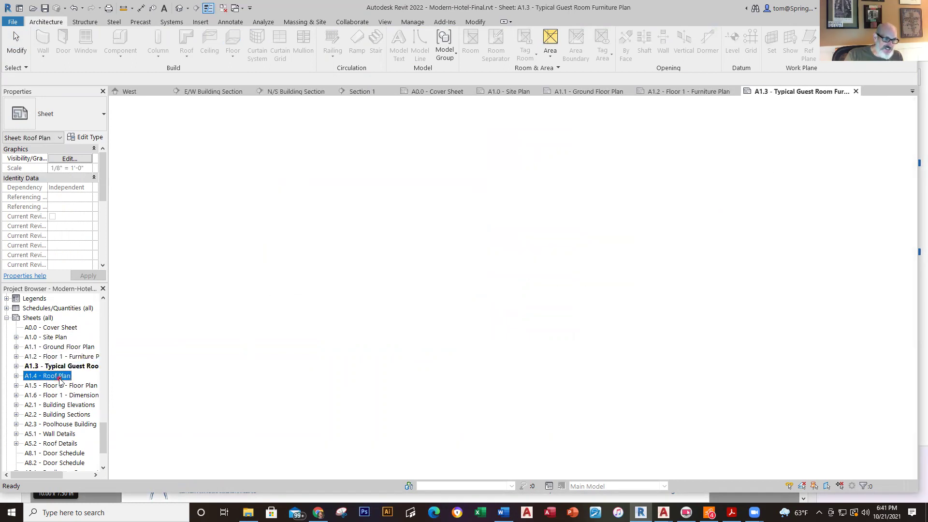
Open sheets A2.1, A2.2 and A5.1, then cancel a rename of sheet A2.1
double_click(56, 405)
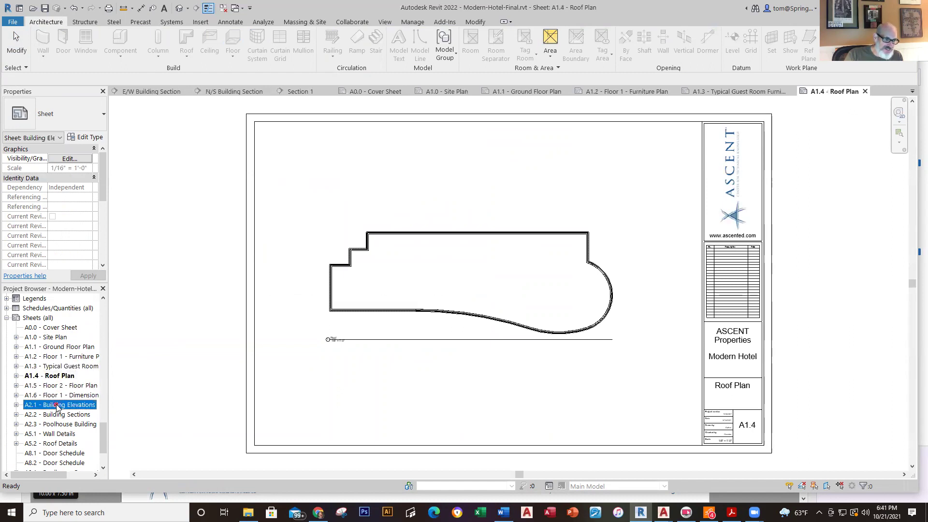
double_click(54, 415)
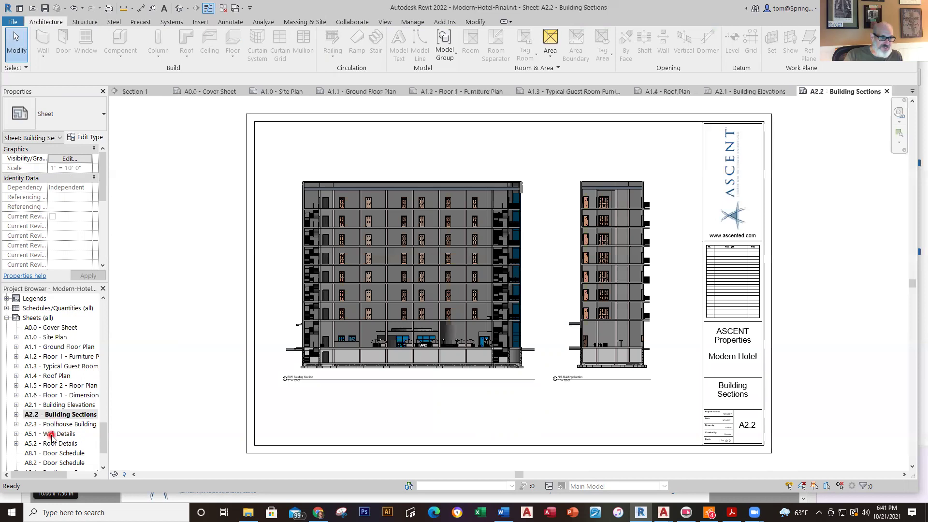
double_click(52, 434)
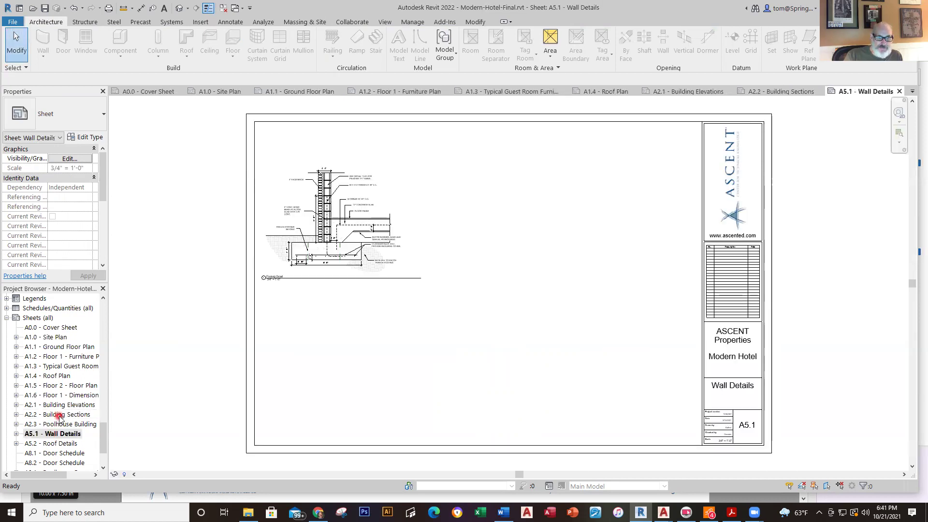
double_click(59, 415)
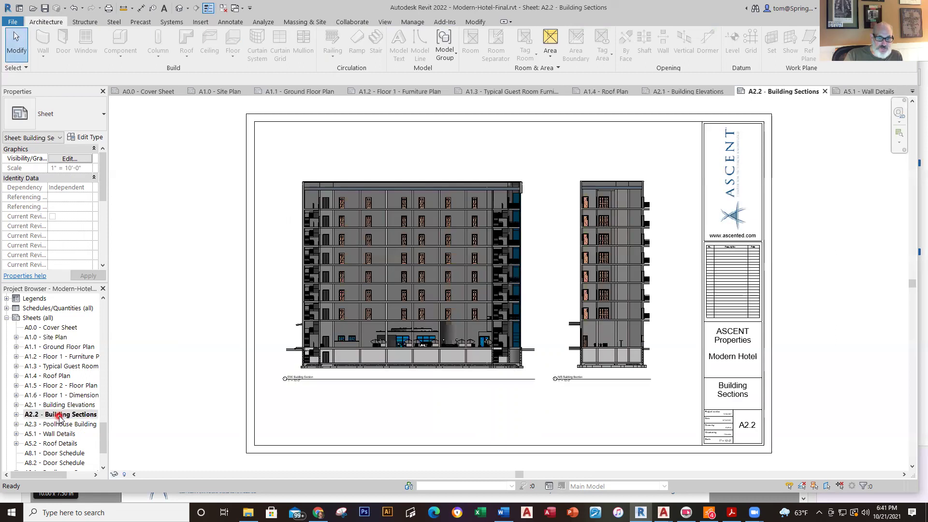
click(61, 406)
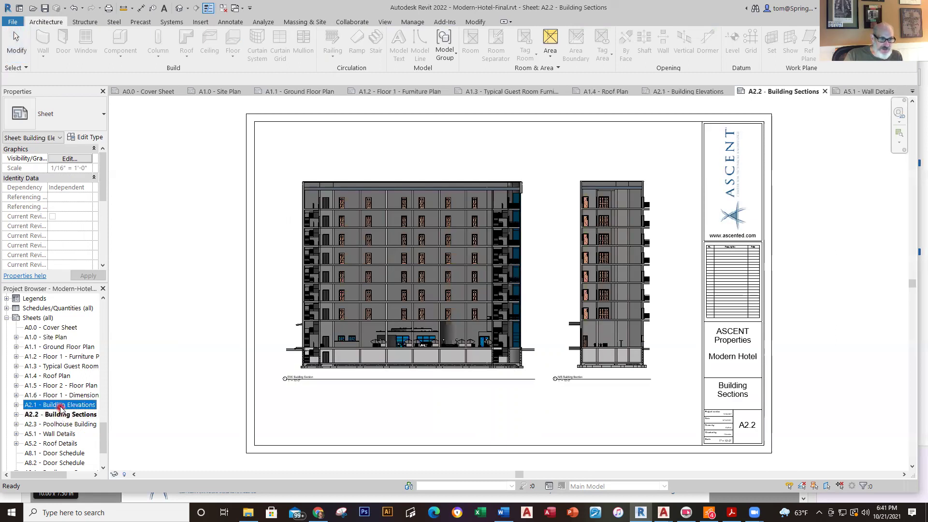
key(F2)
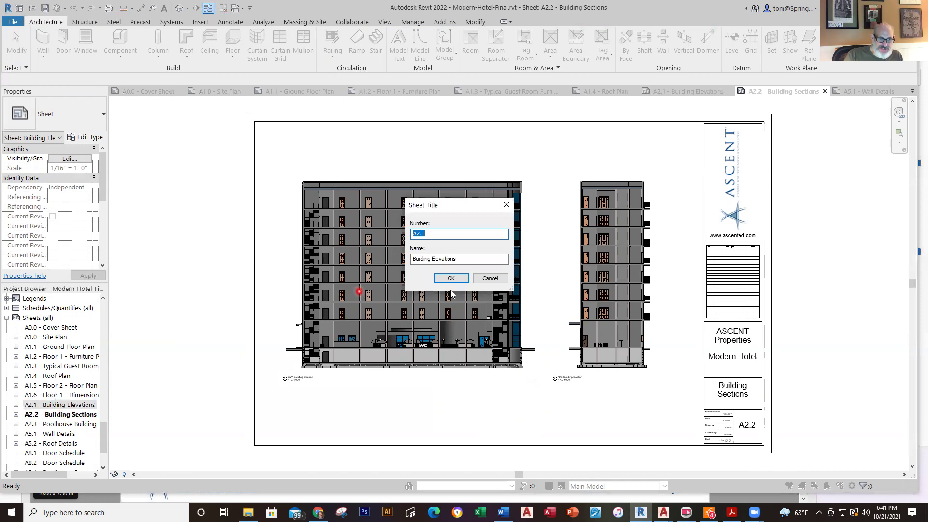
click(487, 278)
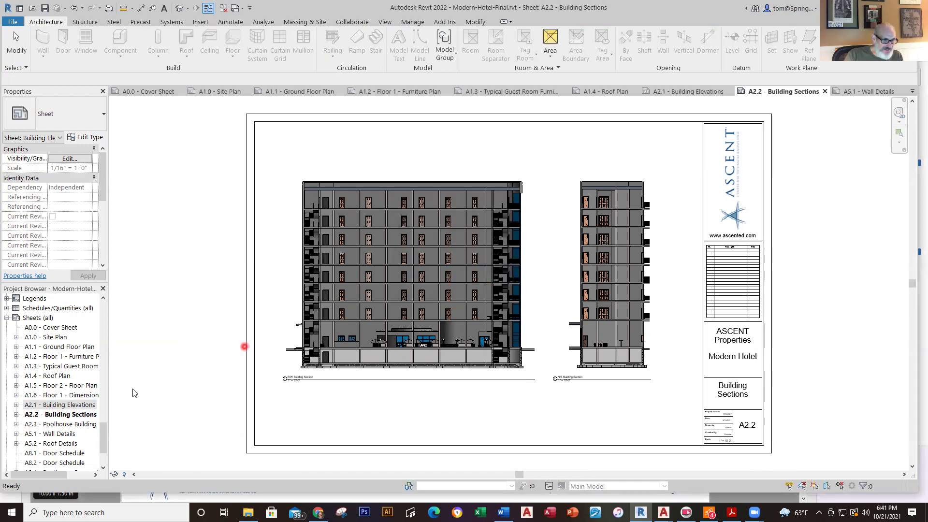
Open sheets A1.6, A2.3, A2.2 and A2.1, finishing on A5.1 - Wall Details
double_click(73, 396)
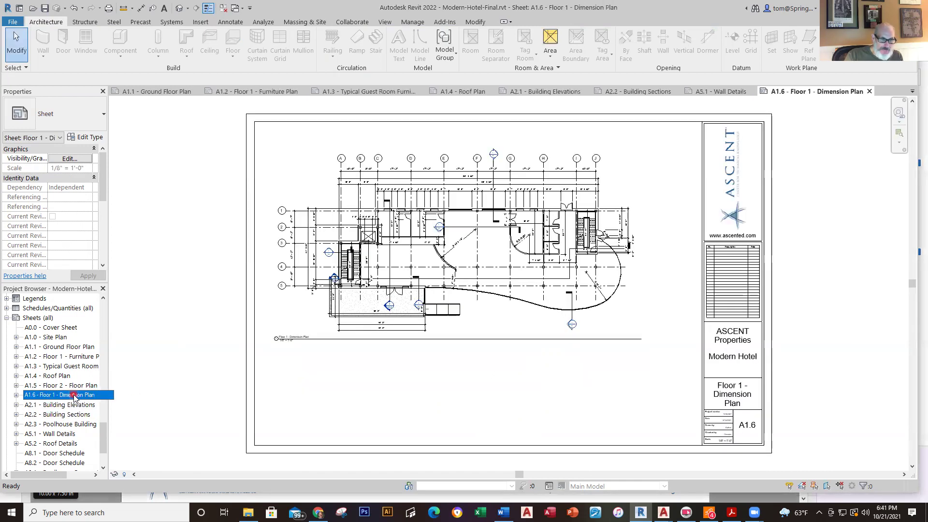
double_click(71, 424)
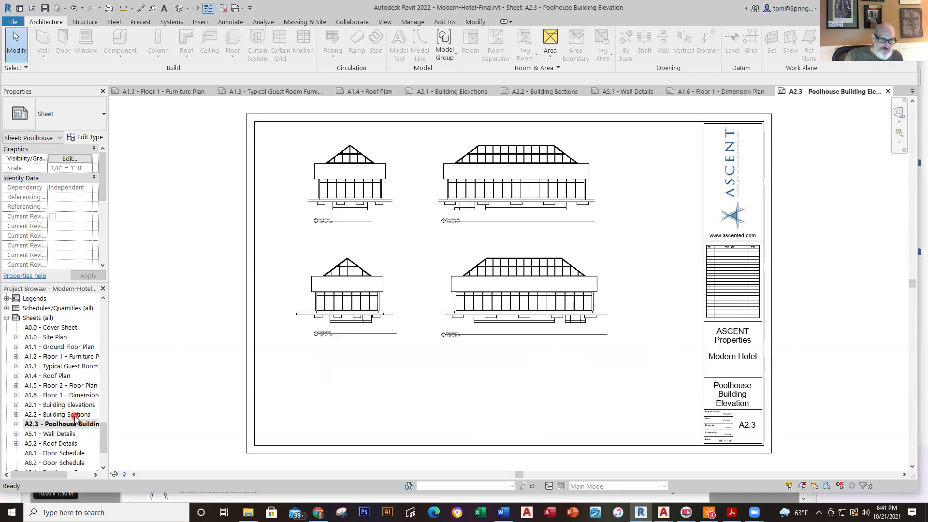
double_click(75, 415)
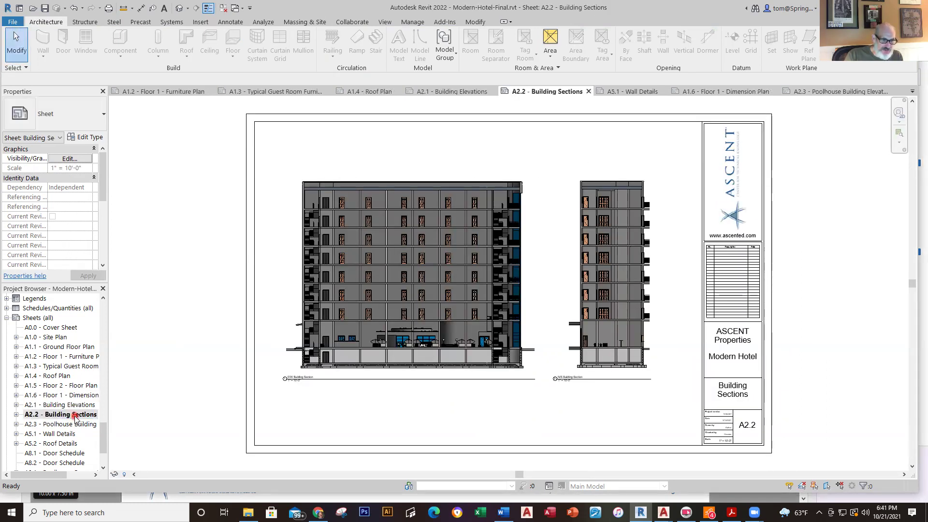
double_click(83, 405)
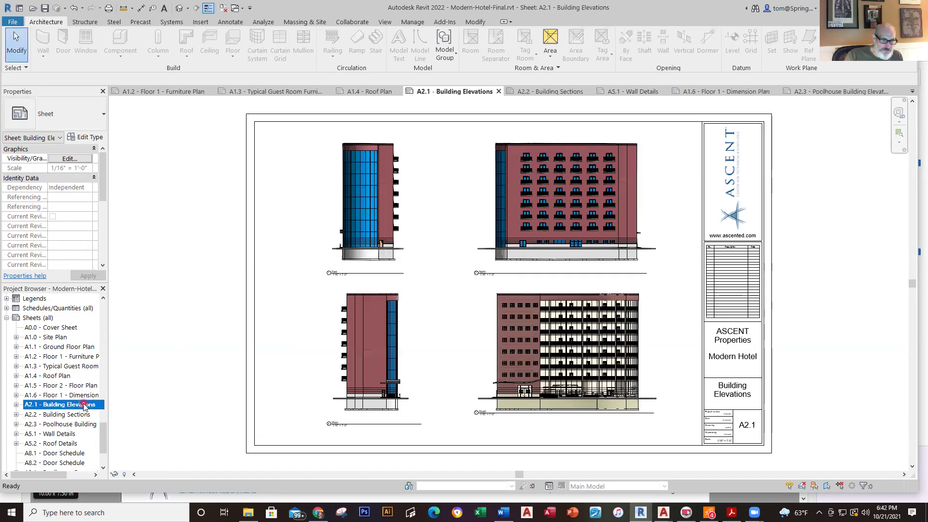
click(68, 438)
double_click(68, 438)
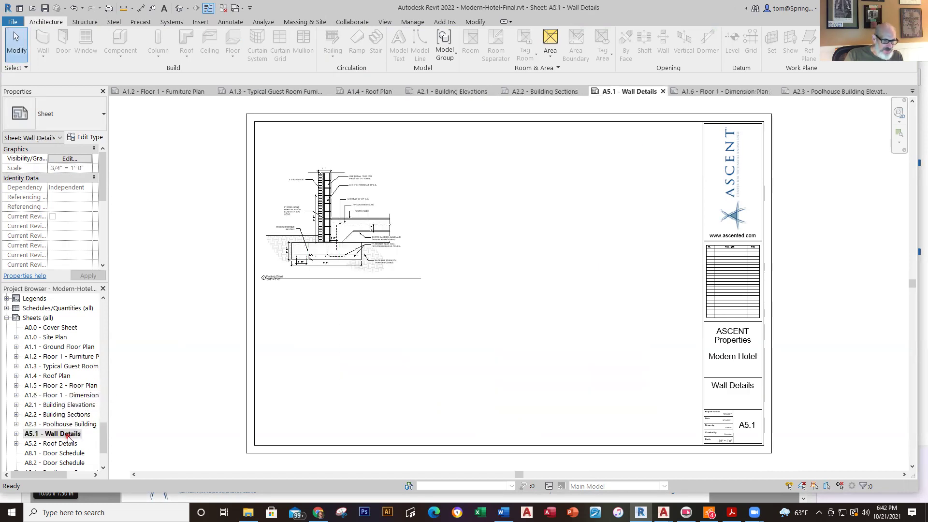
Zoom and pan around the A5.1 sheet to frame the footing detail
click(318, 221)
scroll(319, 221, up, 3)
scroll(338, 213, up, 3)
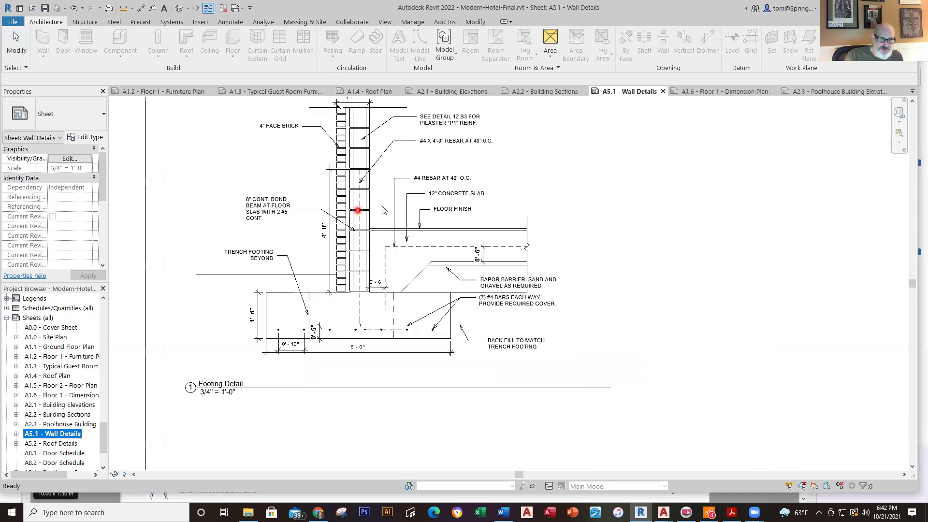
middle_drag(456, 321, 483, 404)
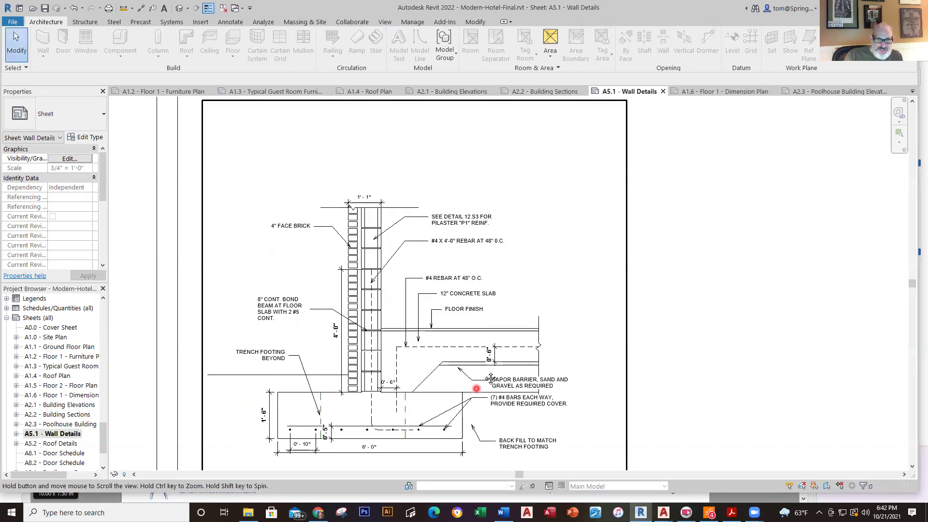
scroll(647, 392, down, 1)
scroll(355, 297, up, 2)
scroll(355, 296, up, 1)
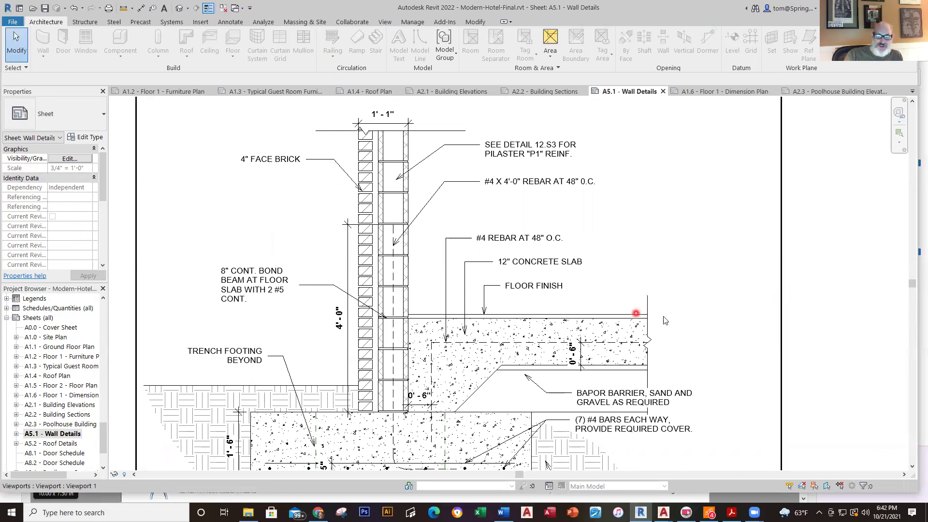
scroll(669, 325, down, 3)
scroll(416, 338, up, 1)
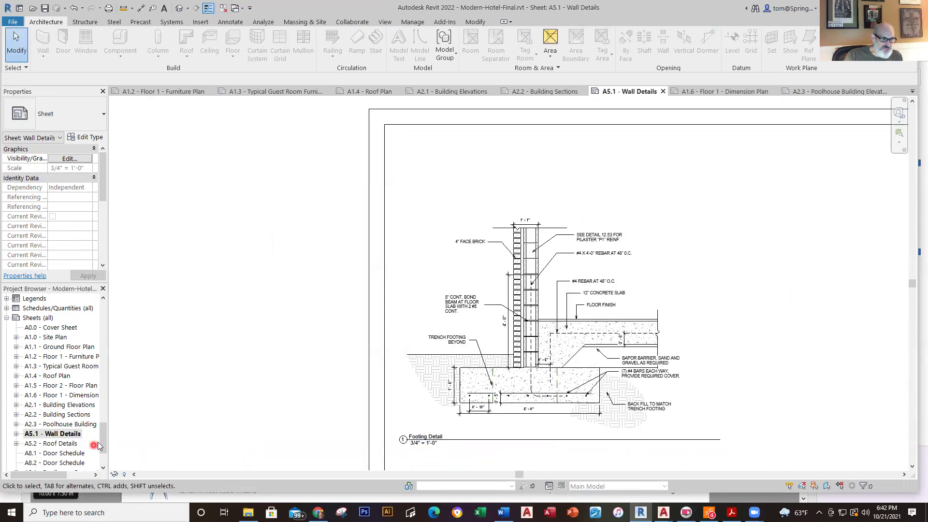
Open the A5.2 Roof Details sheet and pan around the Parapet Detail viewport
click(68, 434)
scroll(68, 433, down, 2)
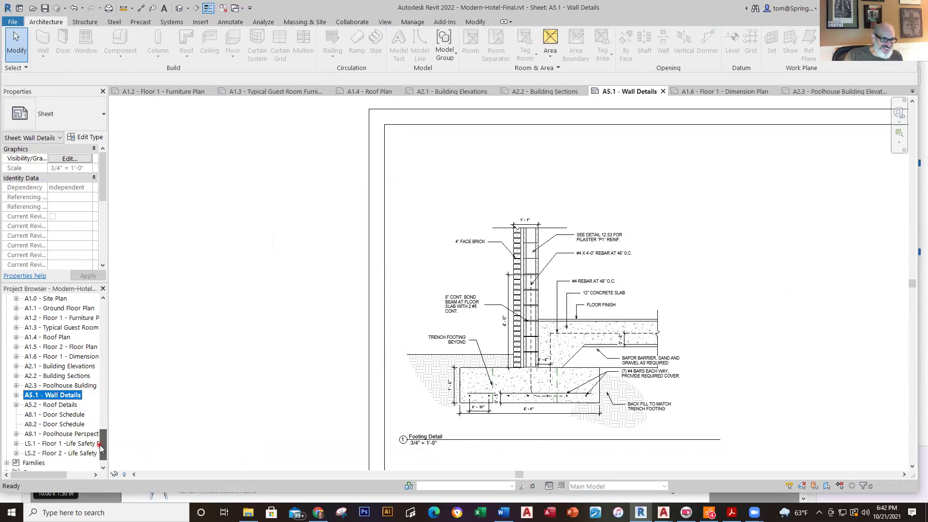
double_click(71, 406)
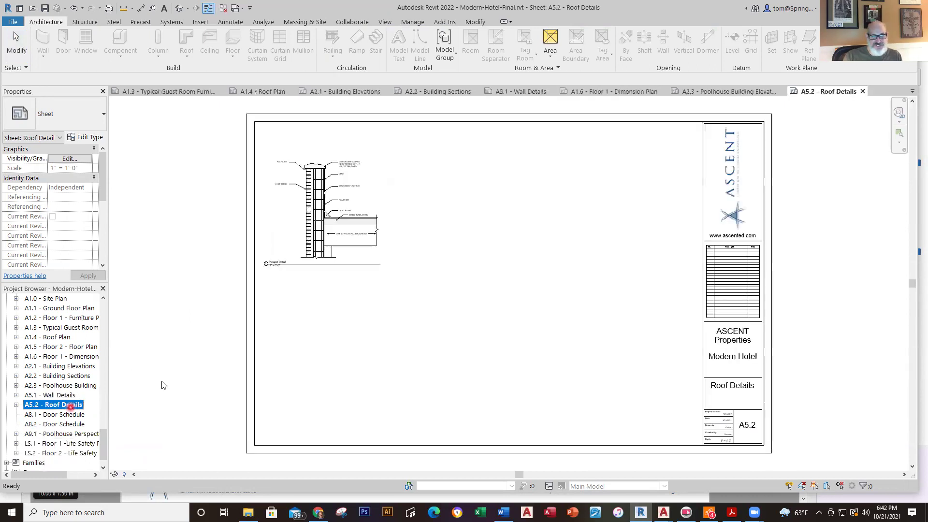
scroll(356, 181, up, 4)
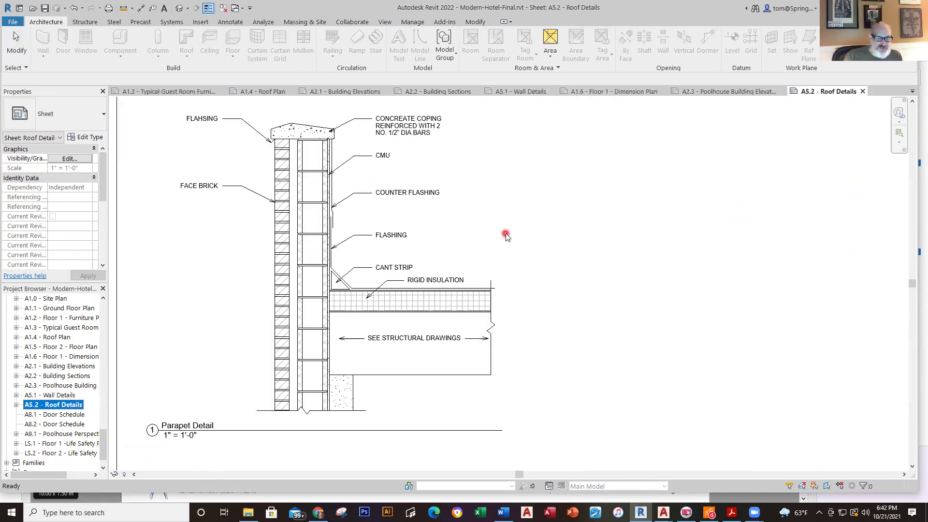
scroll(506, 236, down, 5)
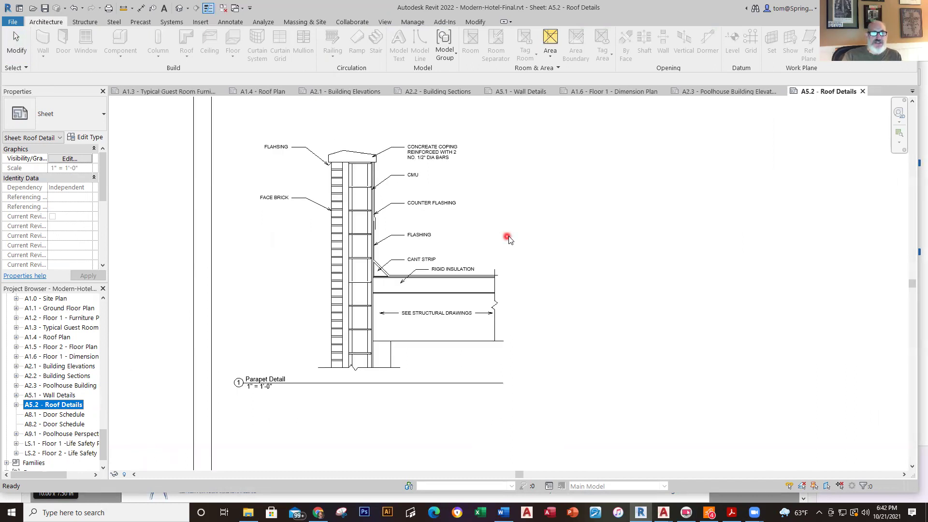
click(463, 352)
middle_drag(505, 309, 474, 358)
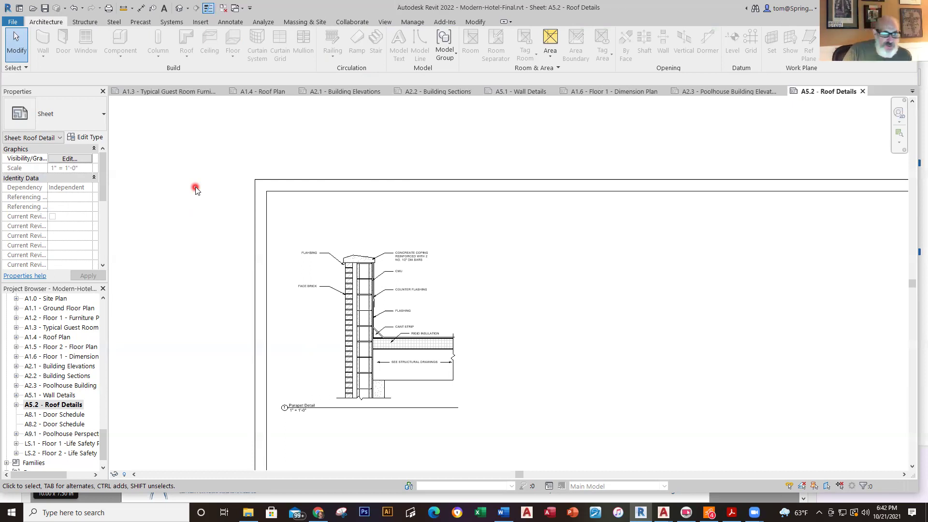
Deselect the Parapet Detail viewport and bring the Revit chapter PDF up in Acrobat
click(284, 408)
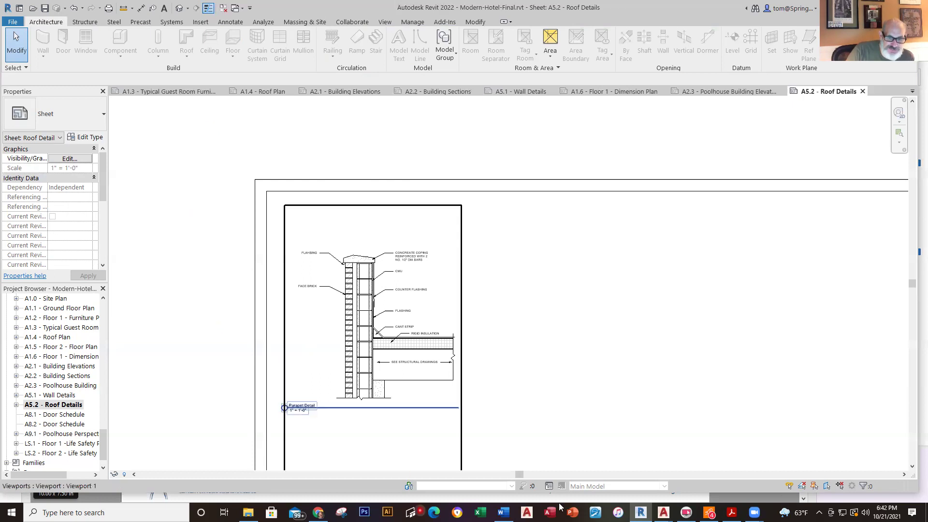
click(751, 512)
click(732, 513)
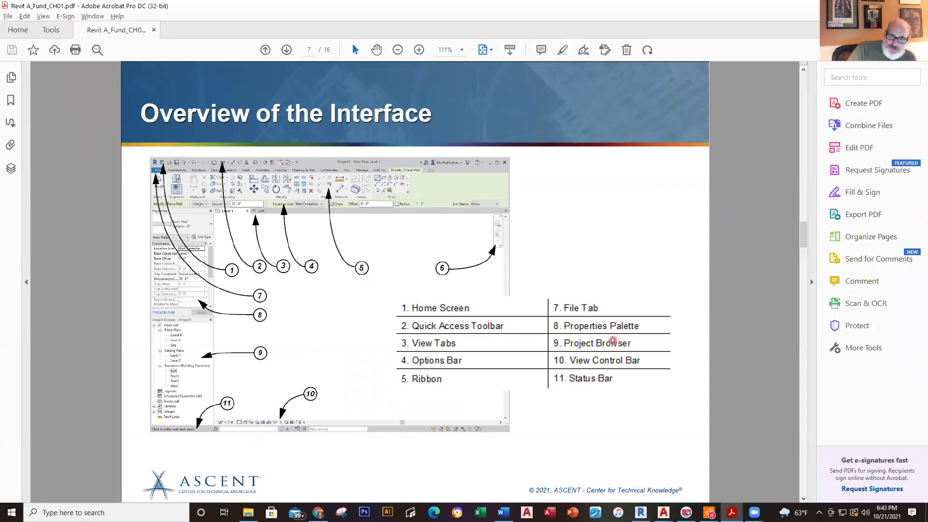
Page through the PDF from The Home Screen to Visual Styles, then return to Revit
key(Right)
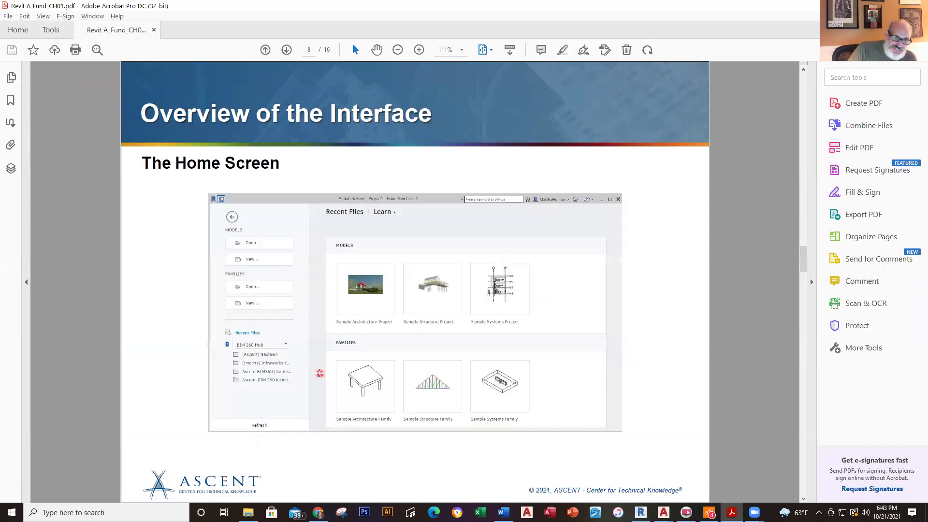
key(Right)
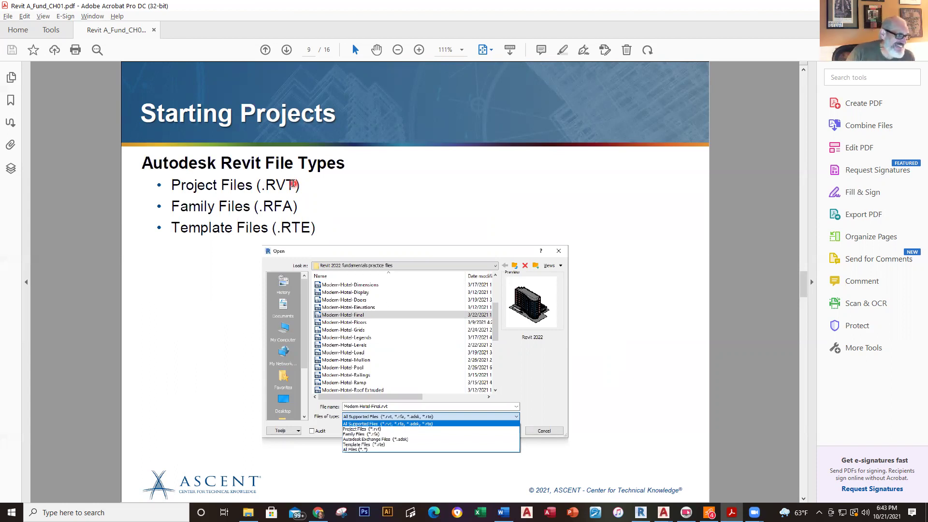
key(Page_Down)
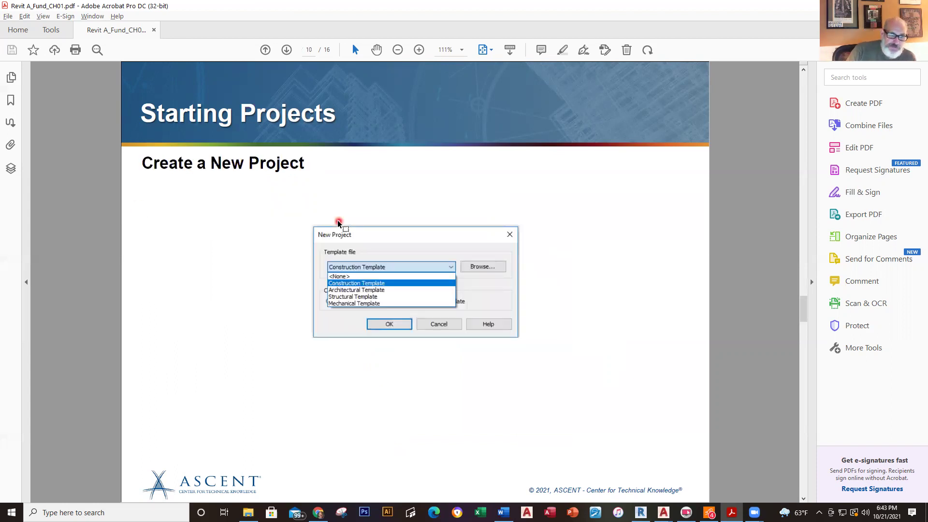
key(Page_Down)
key(Page_Down)
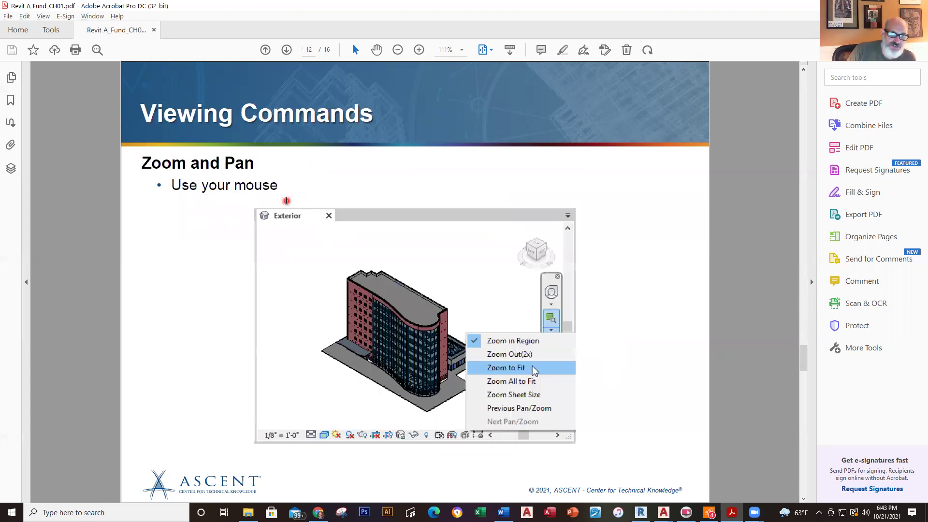
key(Page_Down)
key(Page_Down)
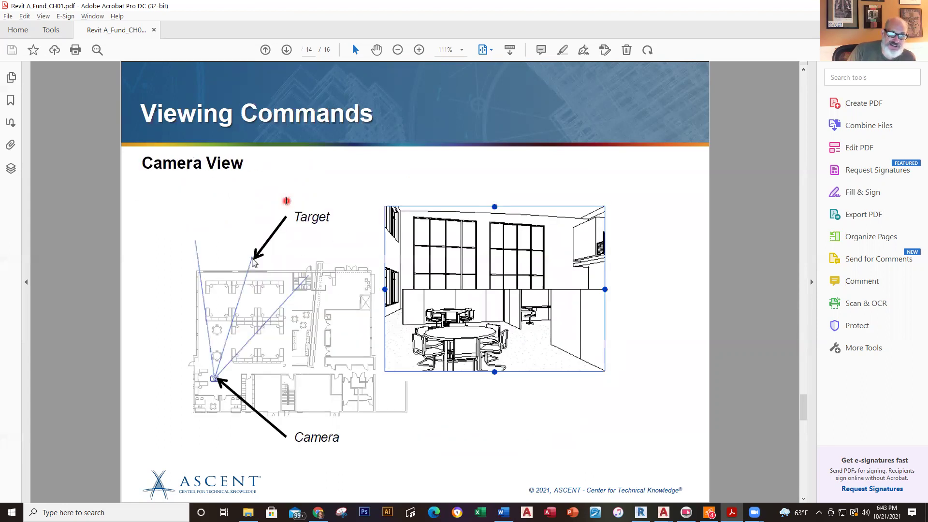
key(Page_Down)
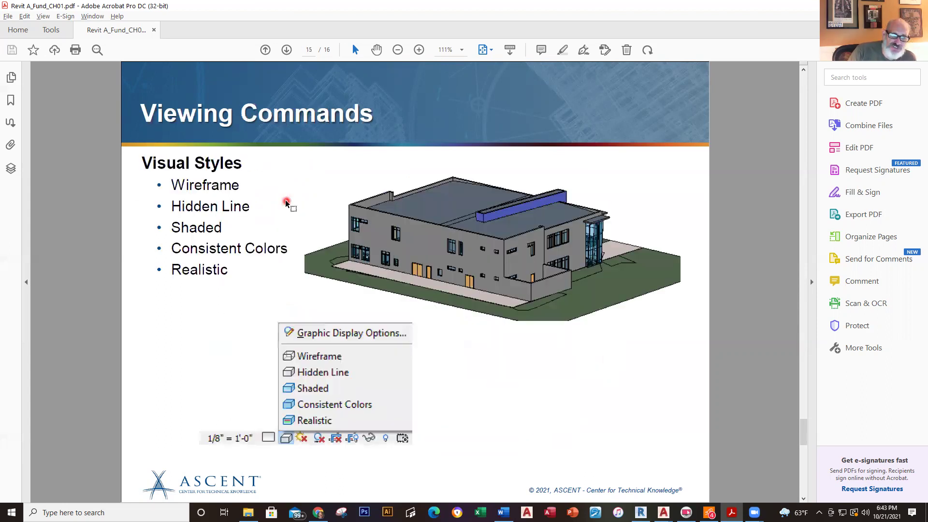
key(Page_Down)
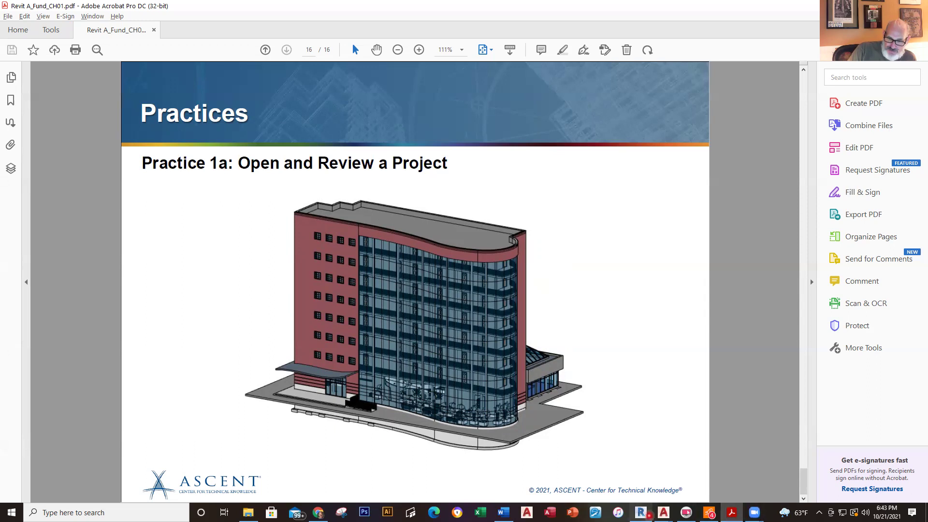
click(641, 513)
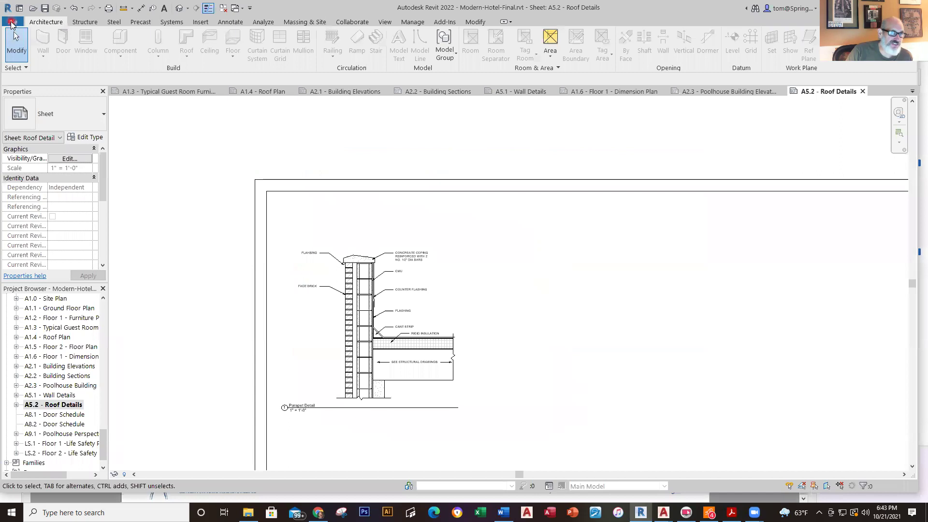
Cancel closing Modern-Hotel-Final.rvt and show the File menu's Save As options instead
click(14, 22)
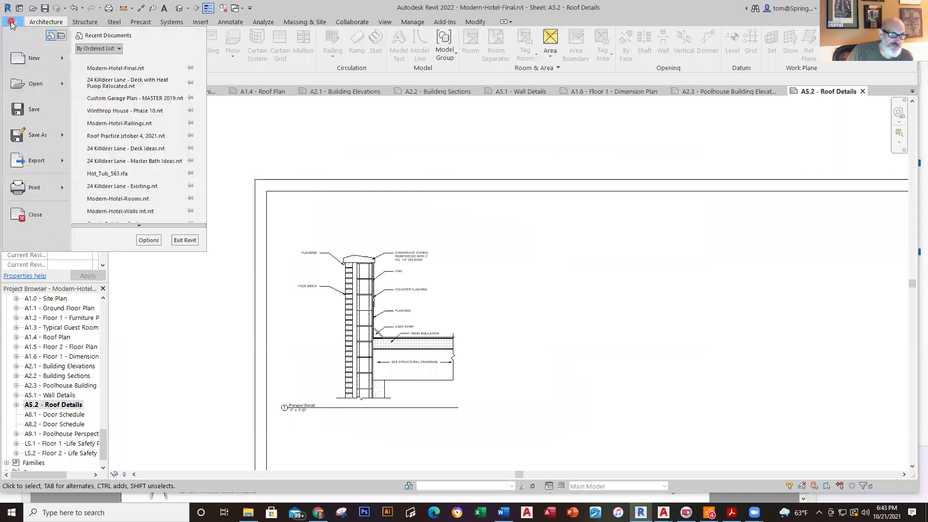
click(35, 215)
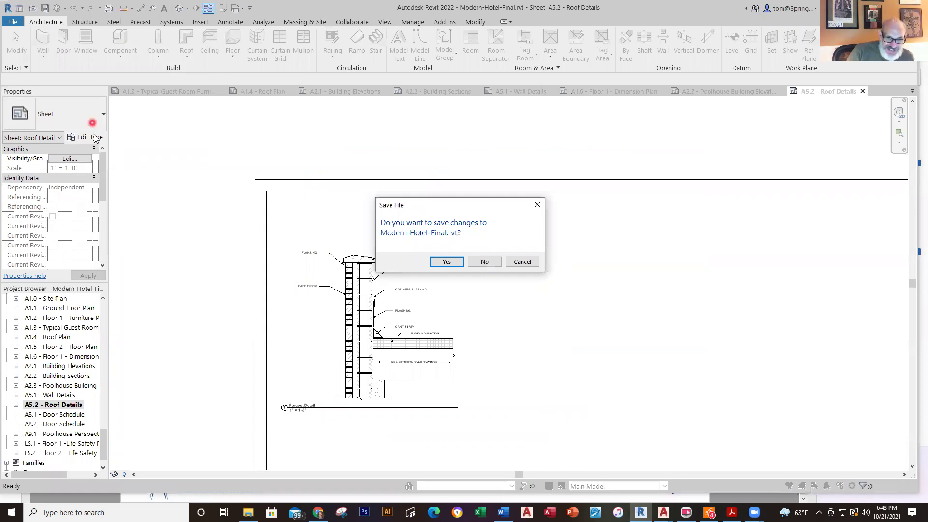
click(485, 262)
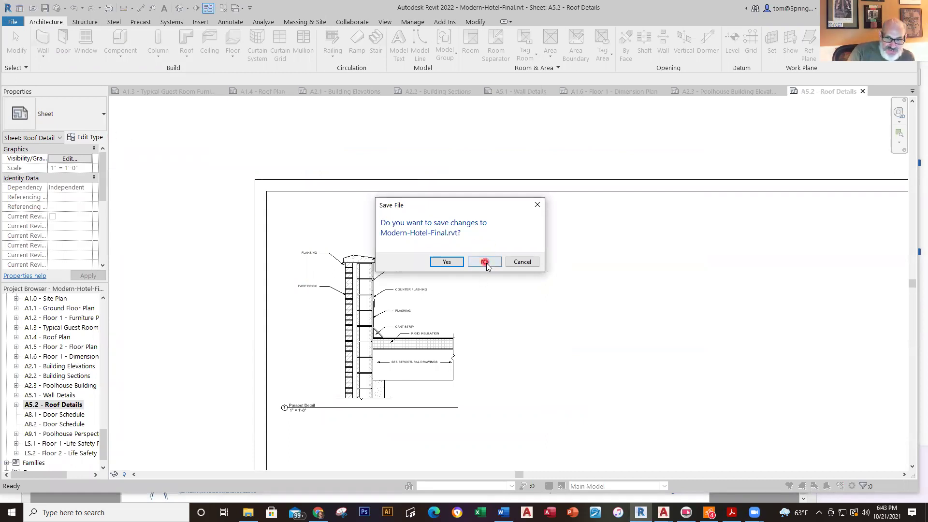
click(524, 264)
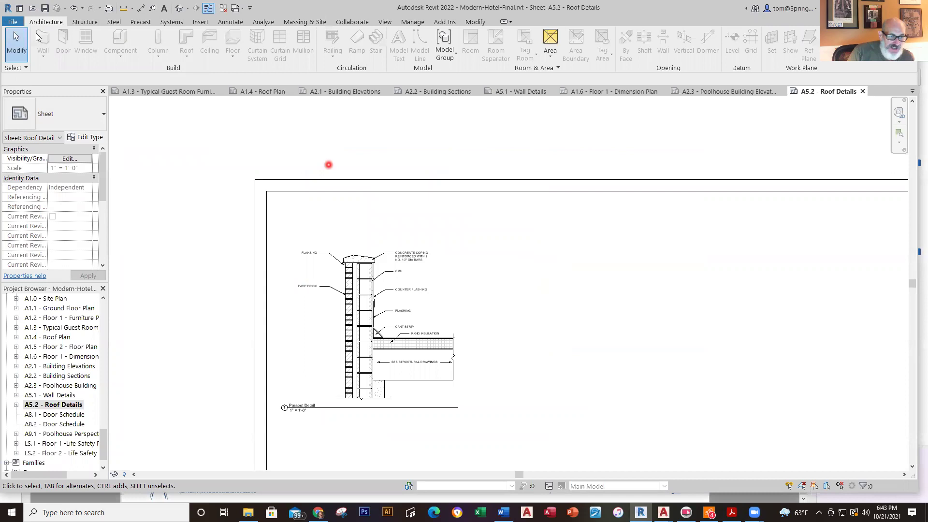
click(13, 23)
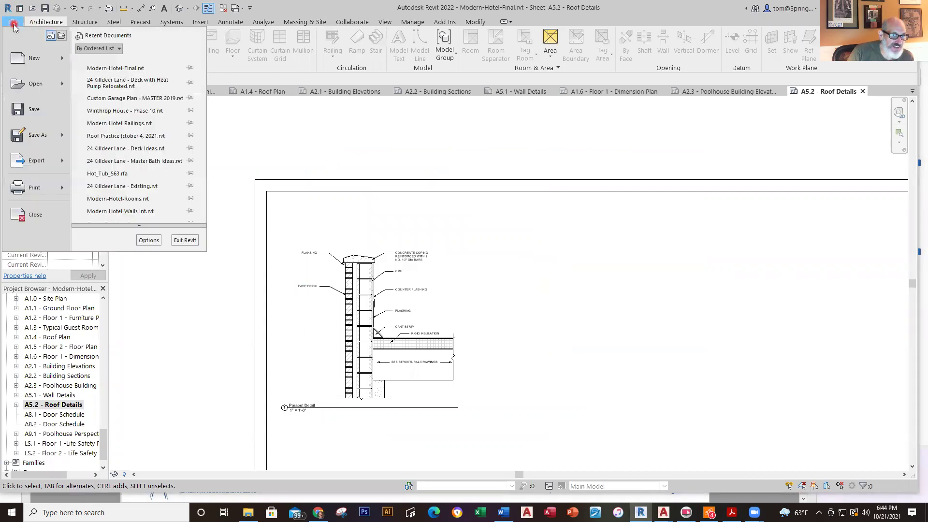
click(47, 133)
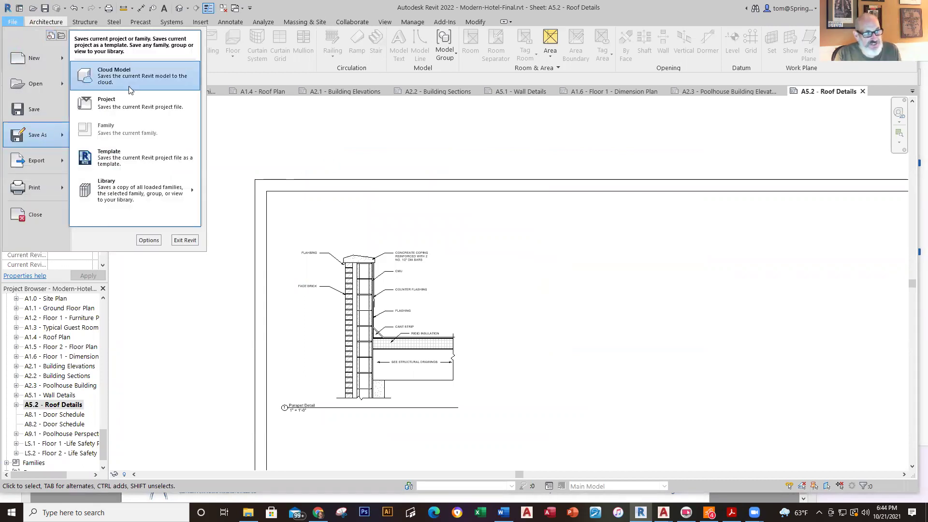
Save the project as a Project file named Modern-Hotel-Final- DEMO.rvt
click(123, 109)
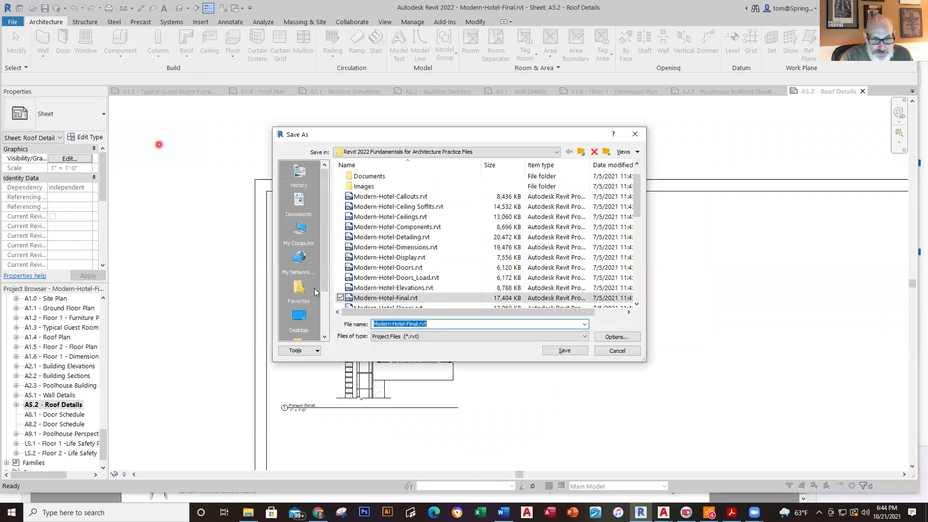
click(417, 324)
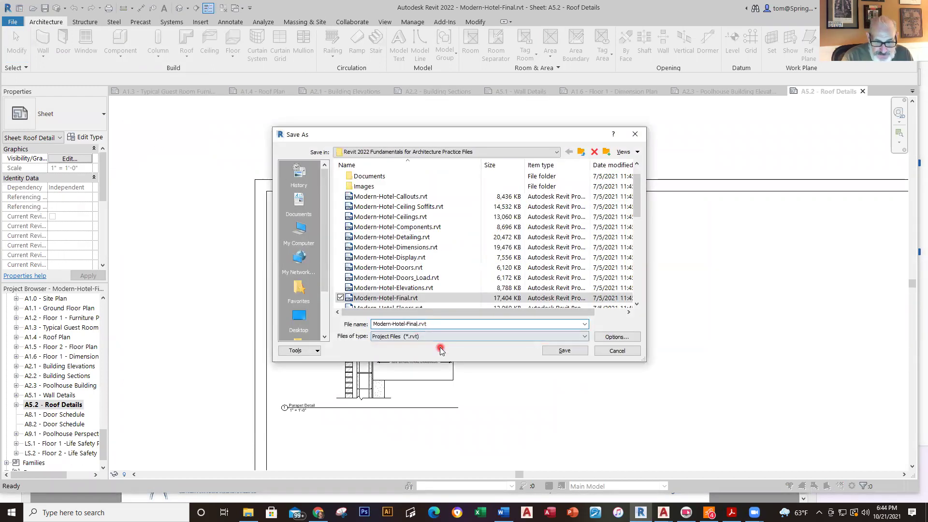
text(-)
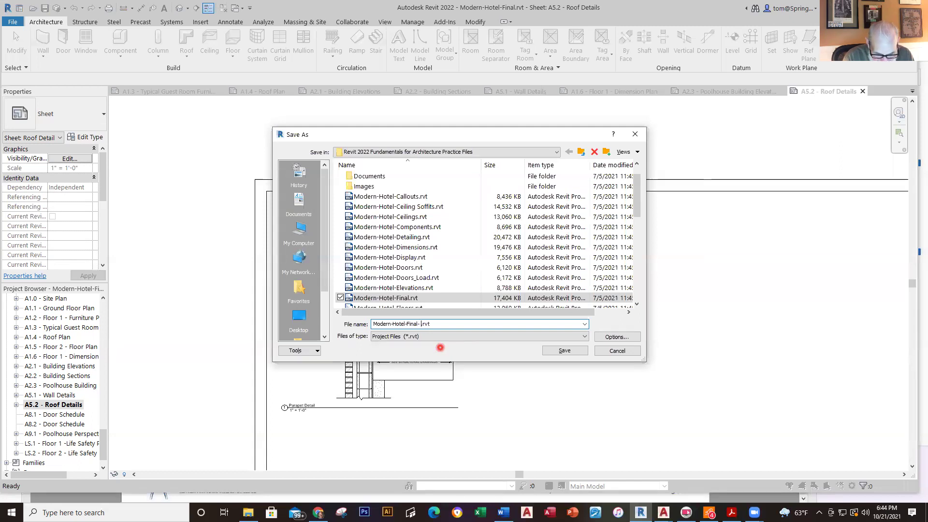
text(DEMO)
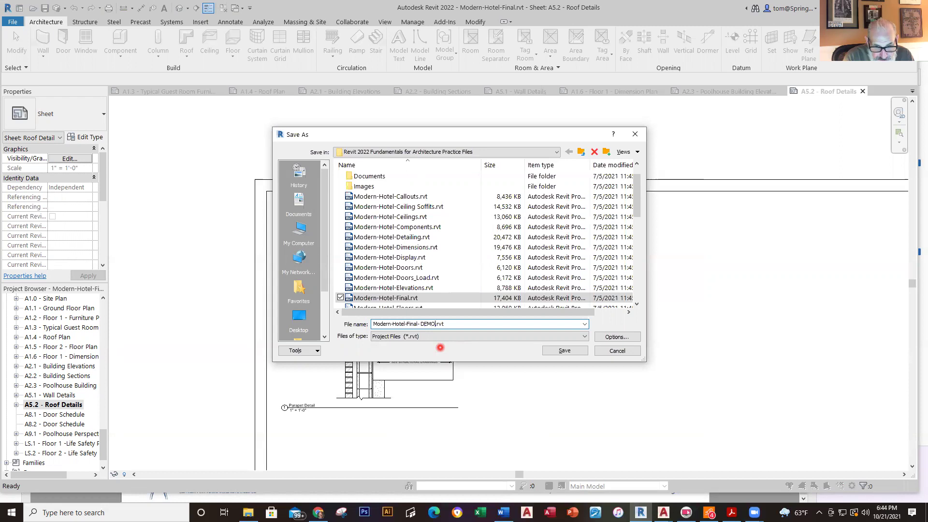
click(565, 350)
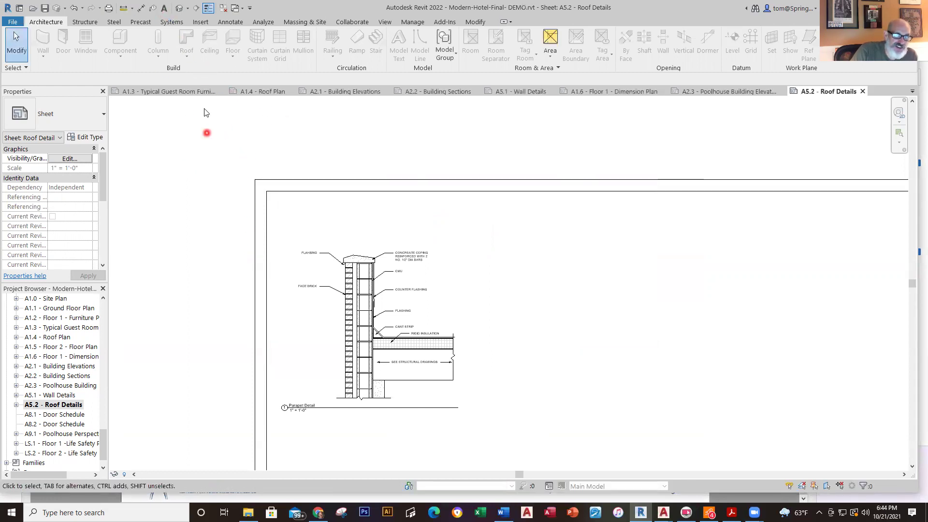
Show the hotel model in the default 3D view, zoomed in and orbited to a ViewCube corner
click(180, 8)
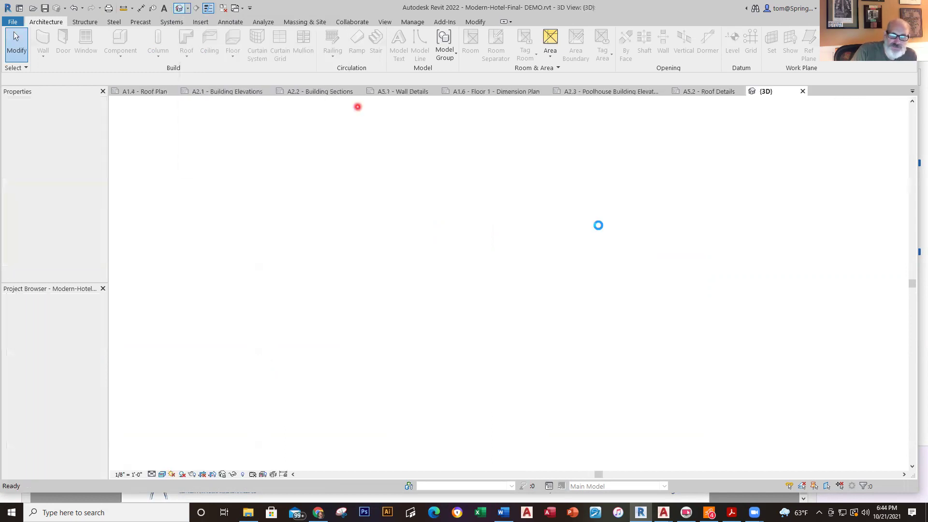
scroll(651, 416, up, 1)
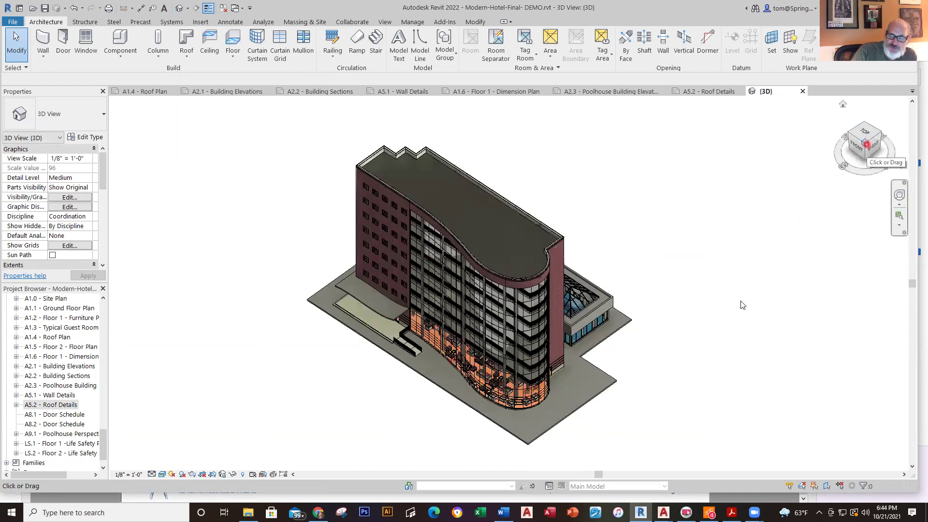
click(867, 144)
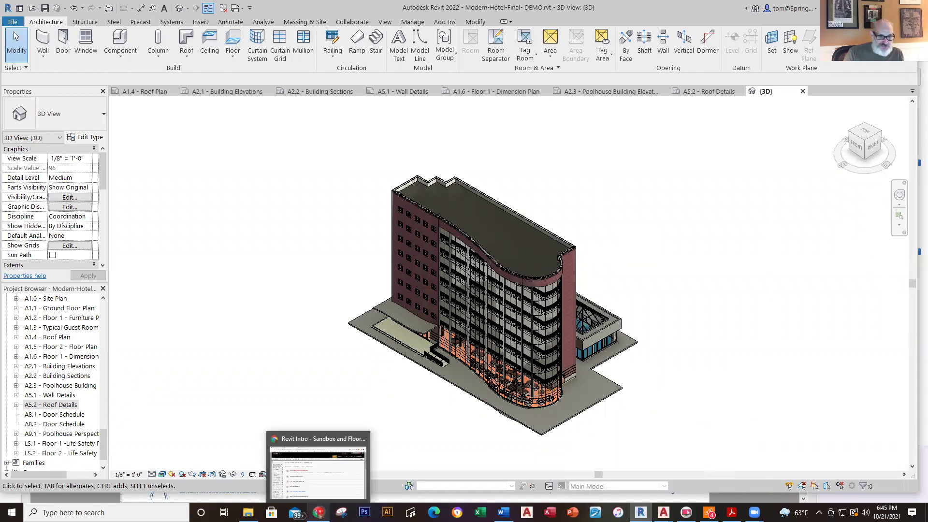
click(319, 513)
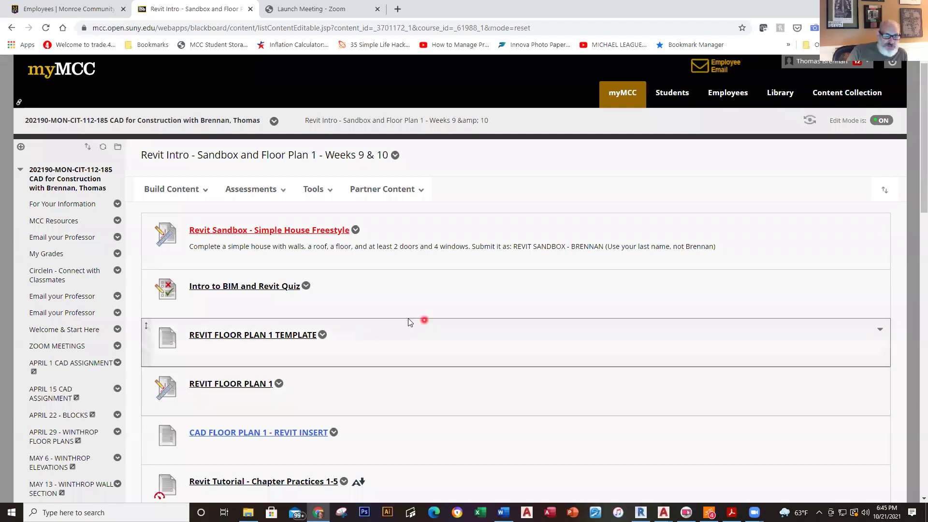
scroll(407, 321, down, 3)
scroll(408, 321, down, 2)
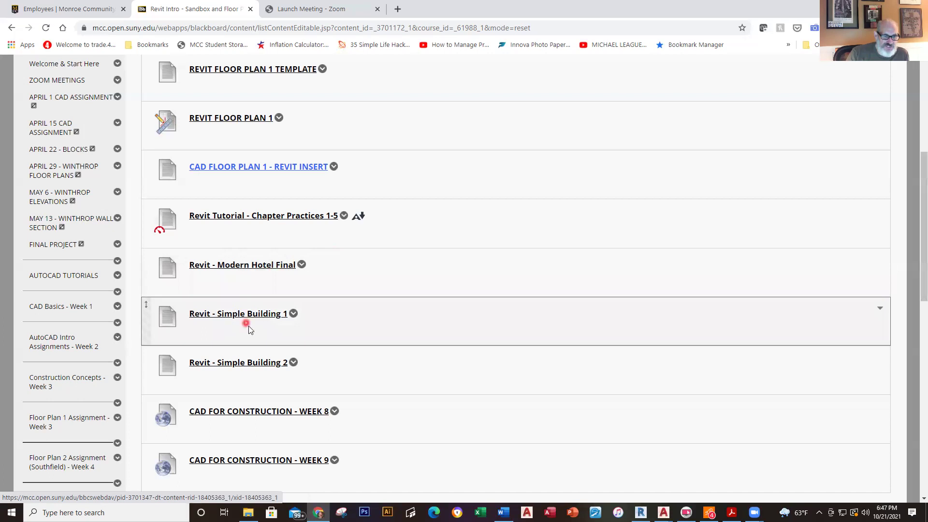
click(294, 314)
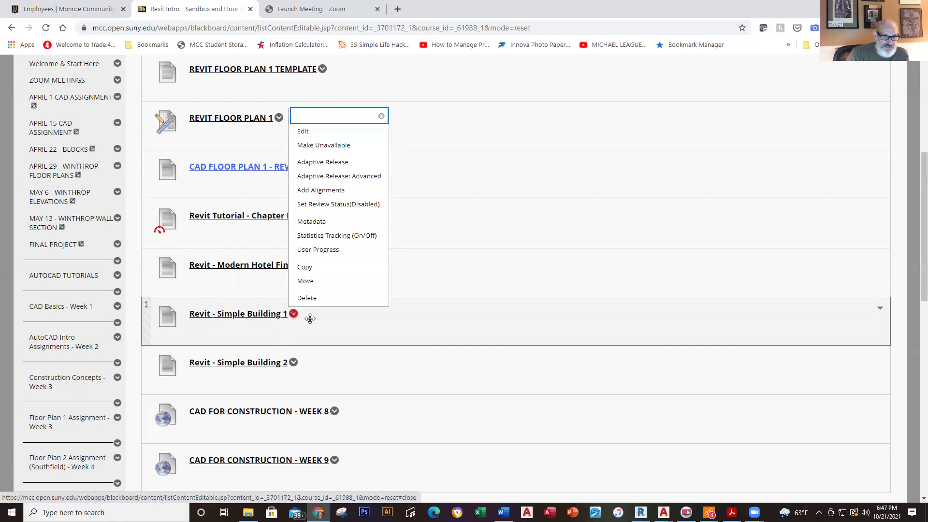
click(346, 337)
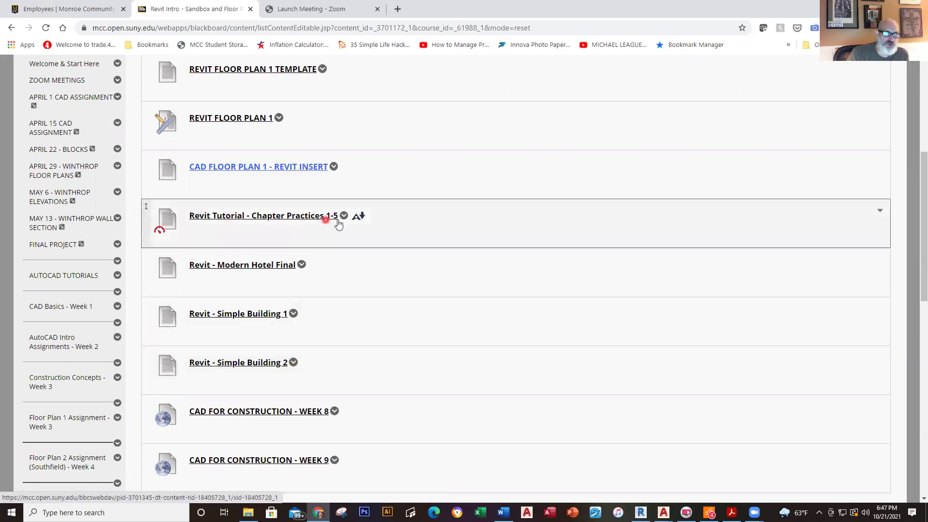
click(230, 217)
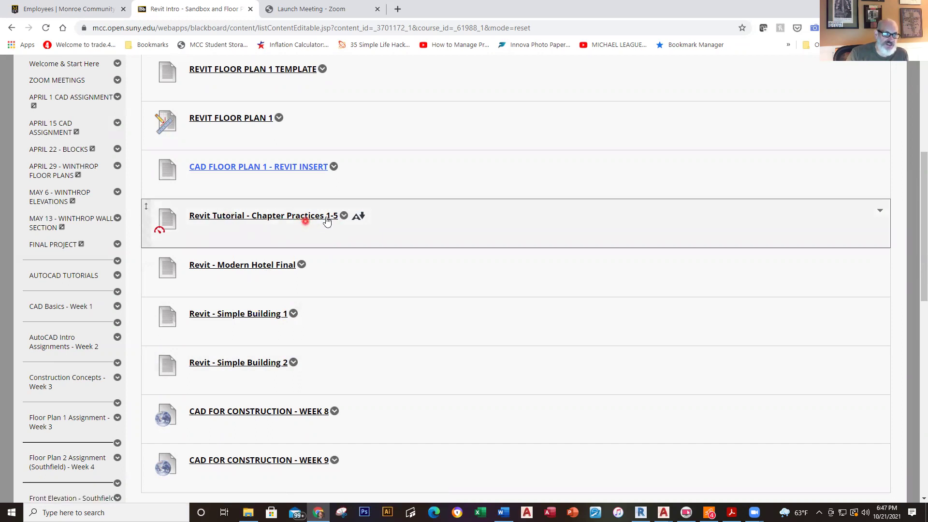
click(321, 250)
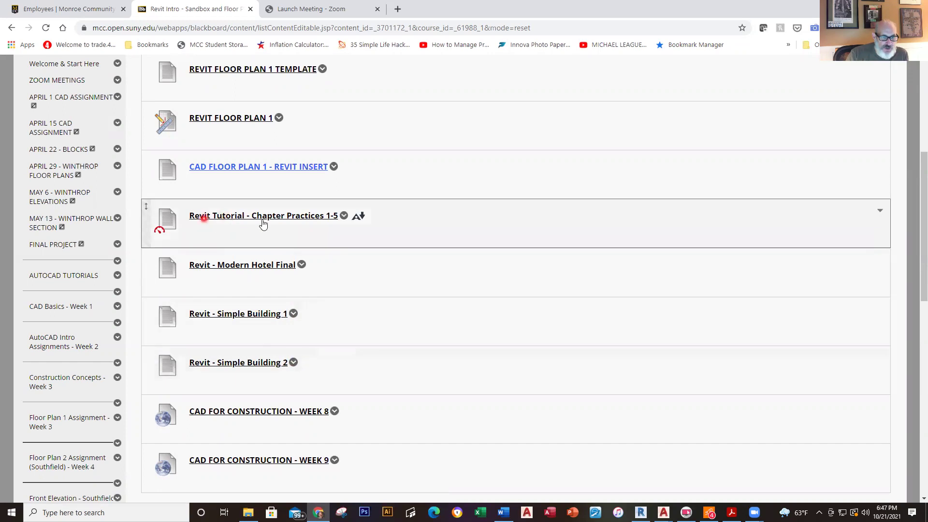
click(313, 217)
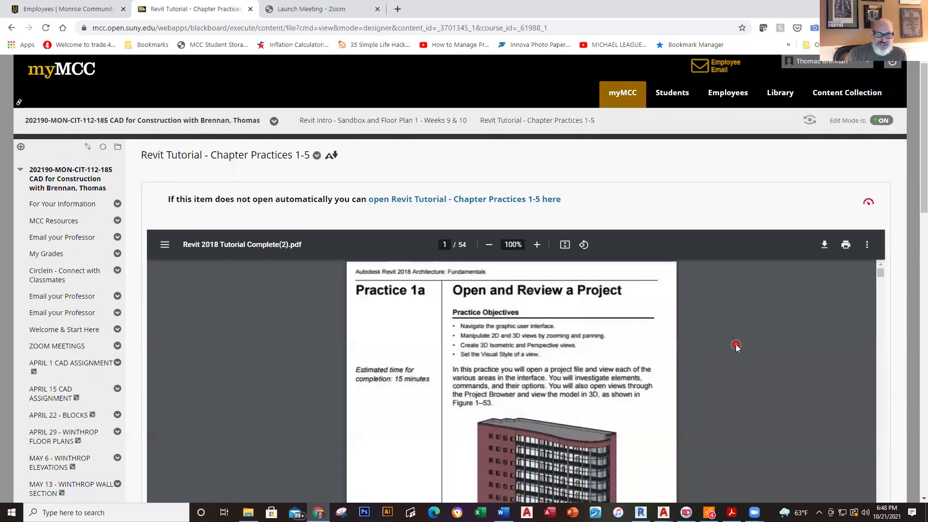
scroll(735, 344, down, 3)
scroll(735, 344, down, 15)
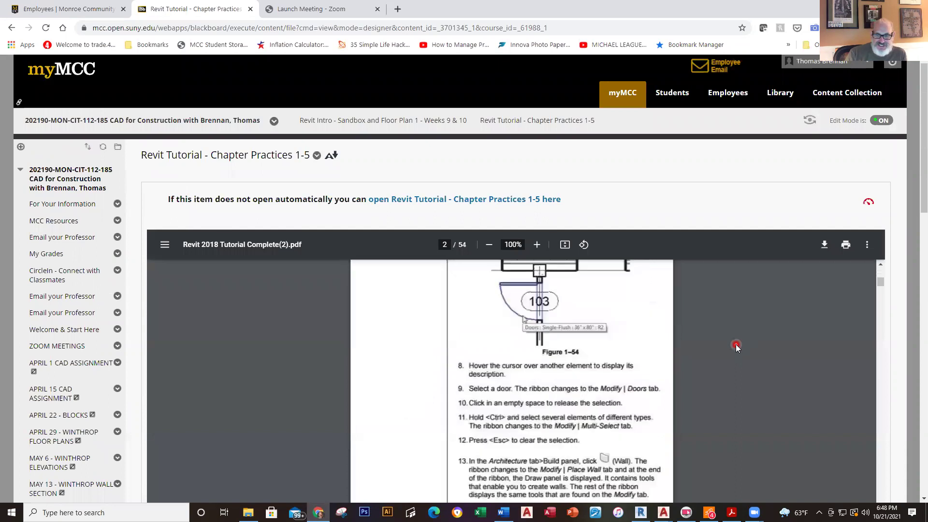
scroll(736, 344, up, 18)
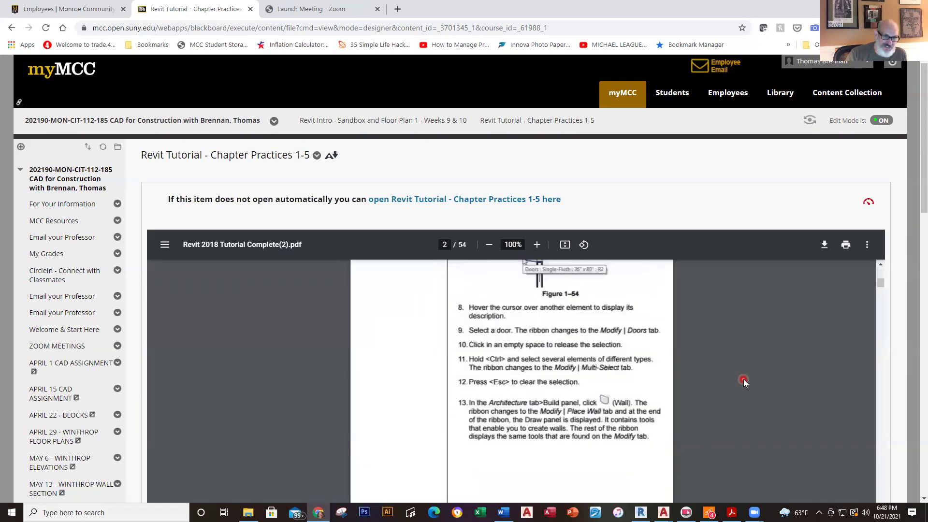
click(9, 29)
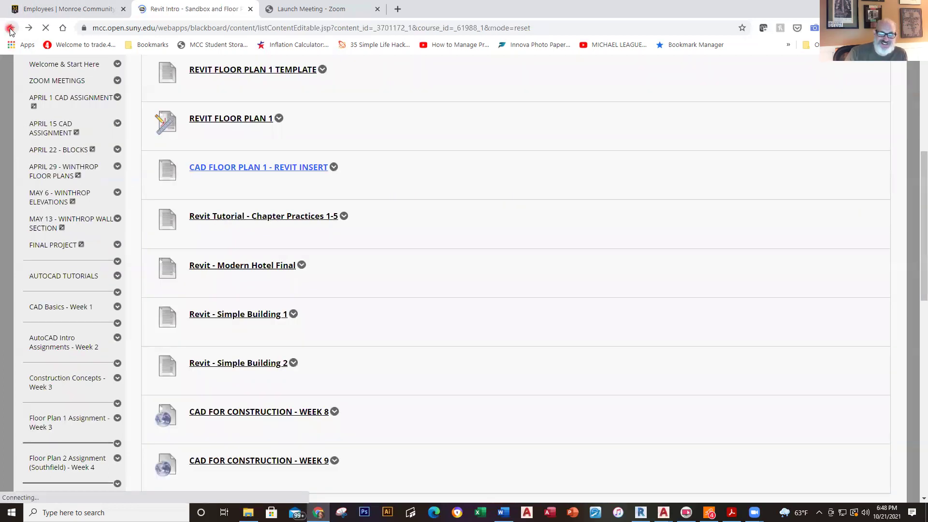
click(384, 262)
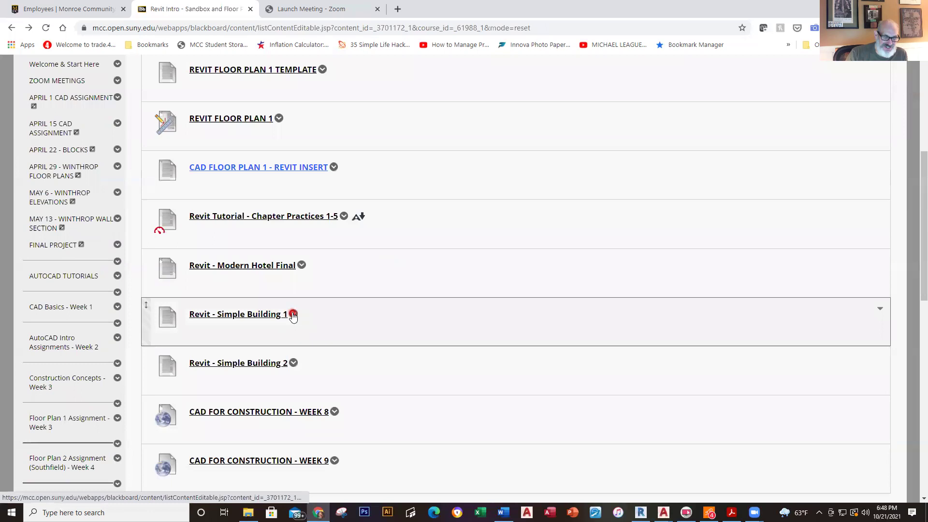
Delete Revit Tutorial - Chapter Practices 1-5, Revit - Simple Building 1 and Revit - Simple Building 2, confirming each
click(344, 216)
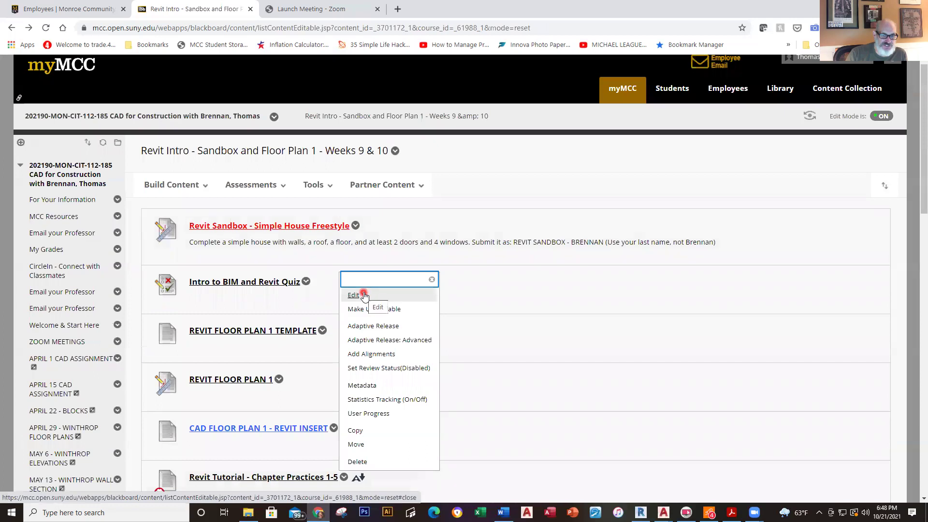
click(367, 463)
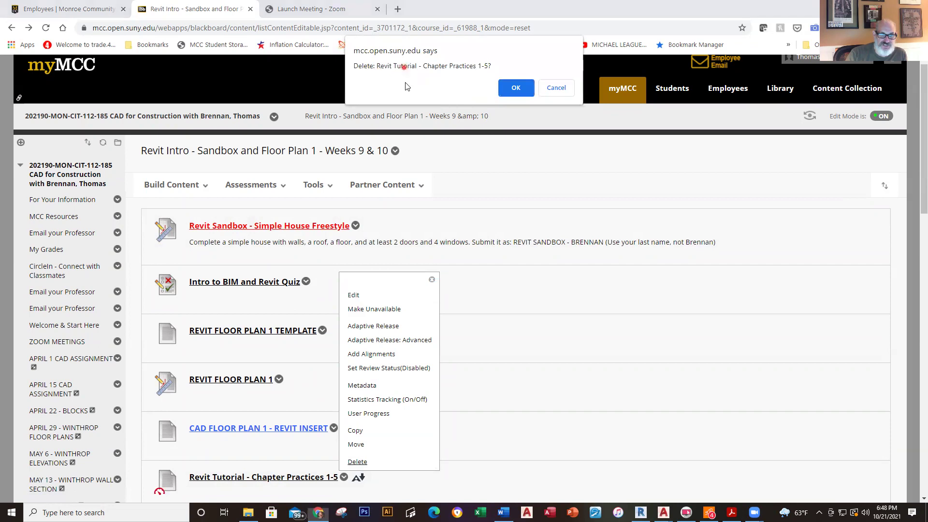
click(515, 88)
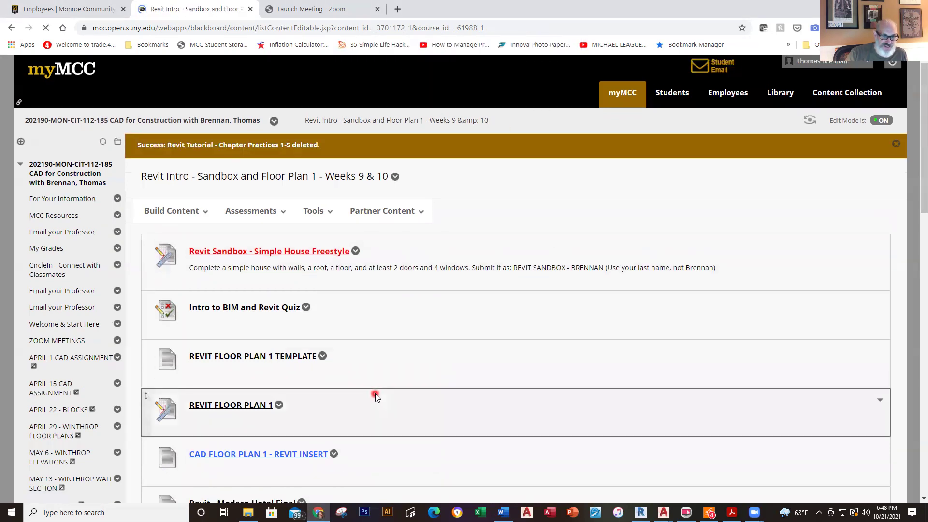
scroll(372, 402, down, 3)
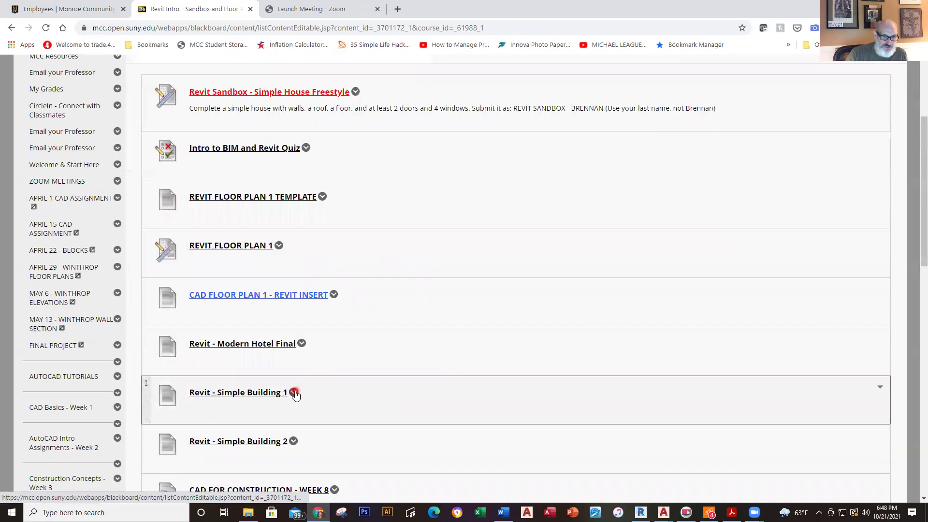
click(295, 392)
click(307, 376)
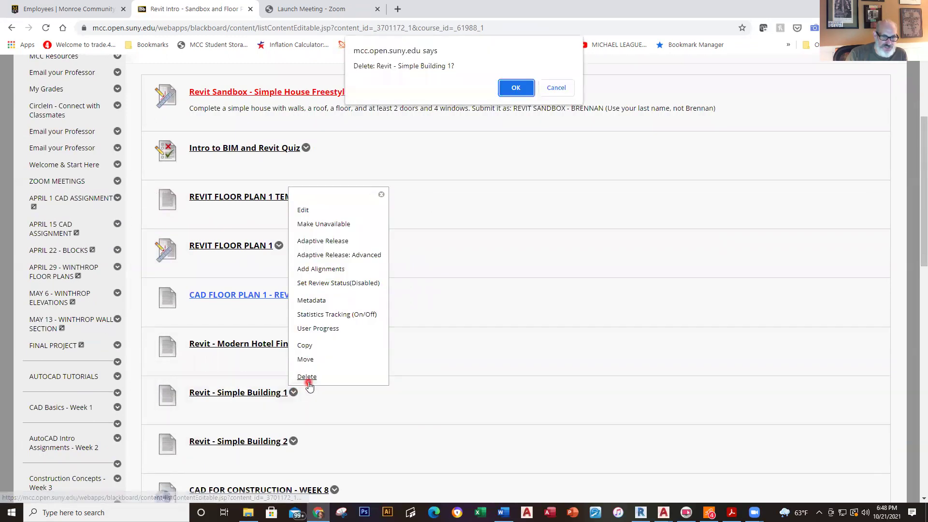
click(516, 92)
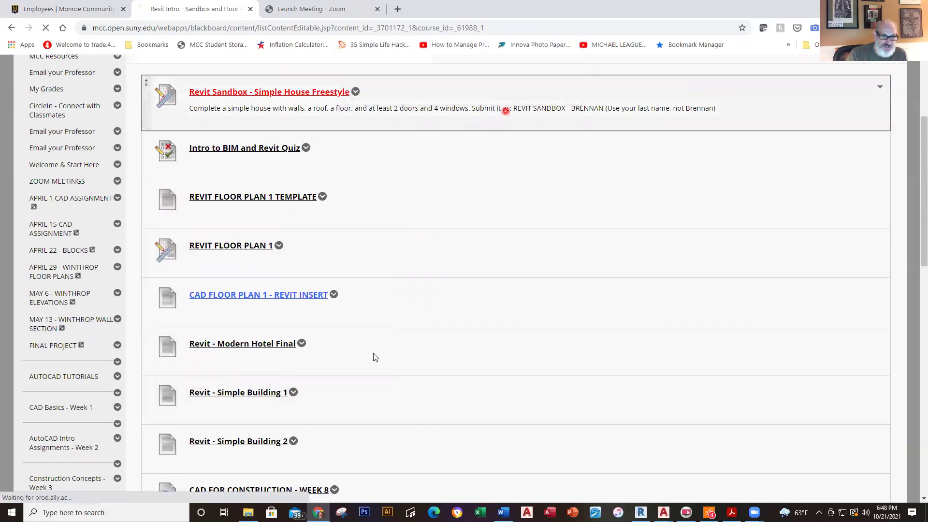
scroll(344, 421, down, 1)
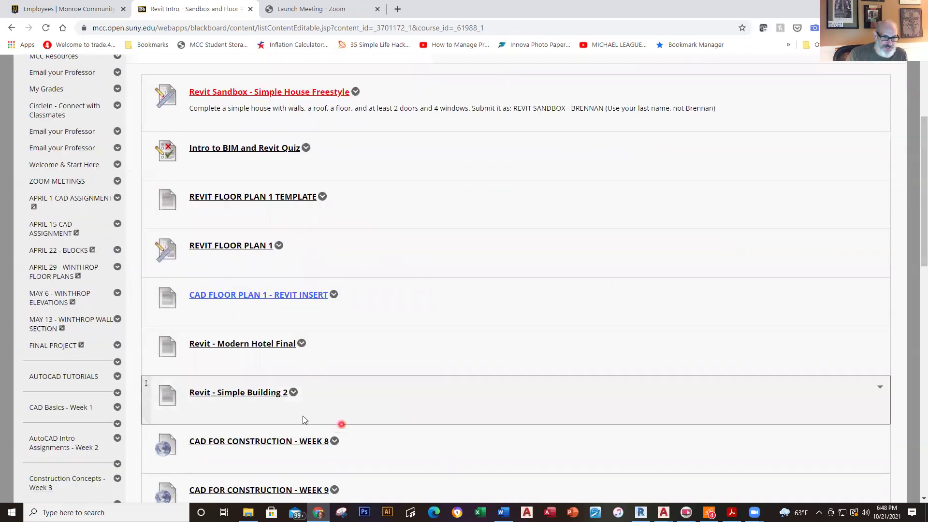
click(294, 392)
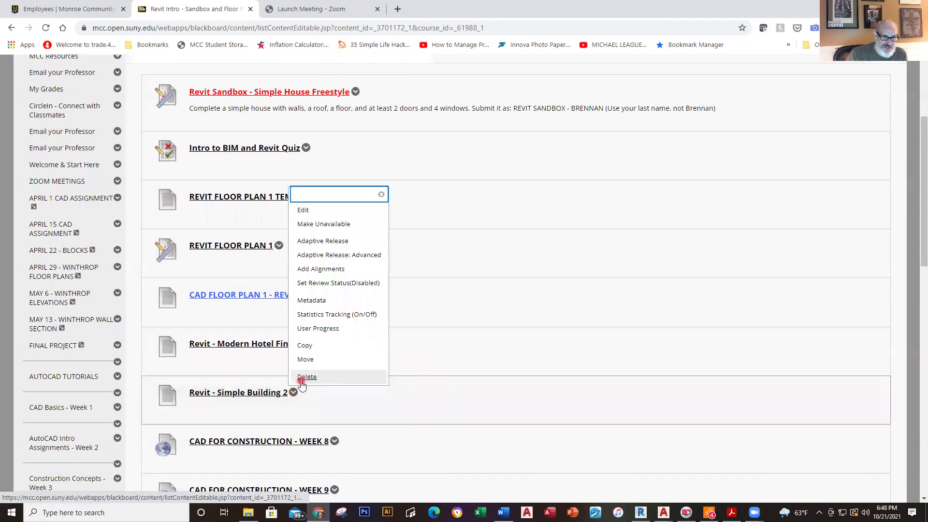
click(307, 377)
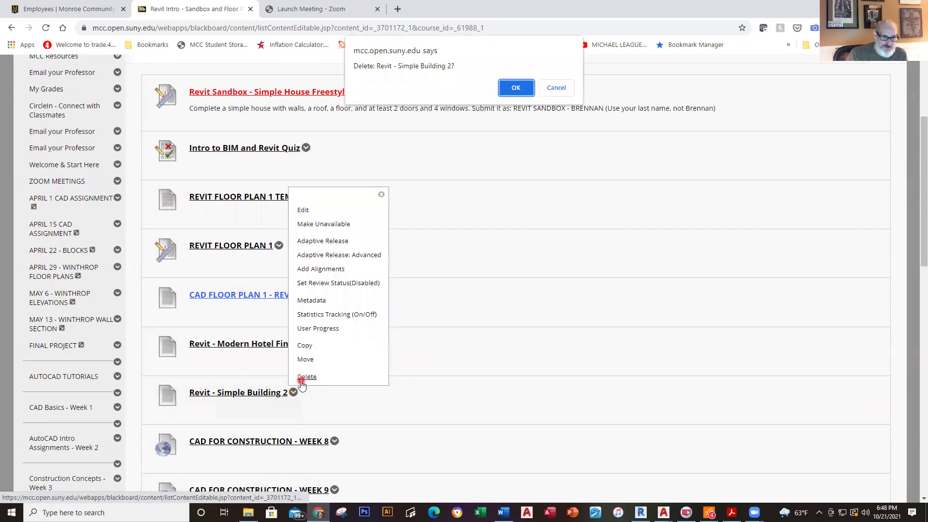
click(514, 87)
scroll(393, 363, down, 3)
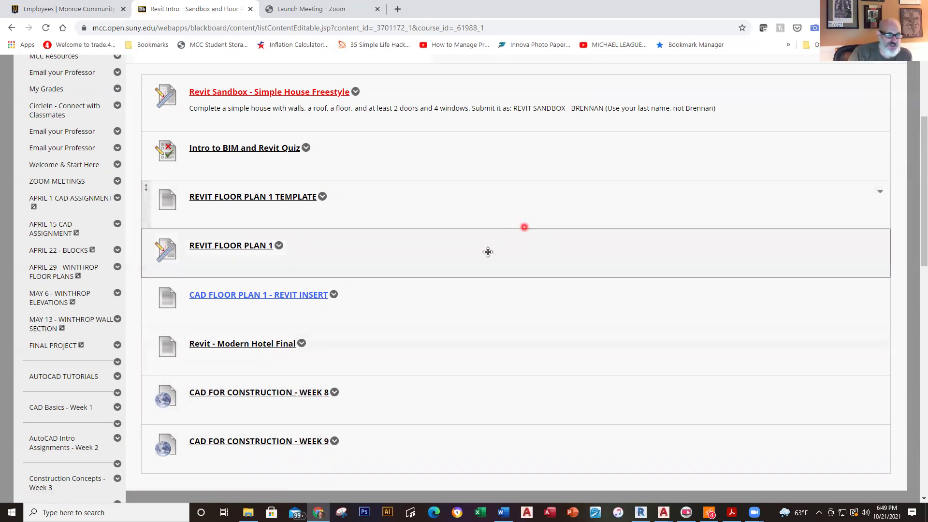
scroll(418, 362, up, 3)
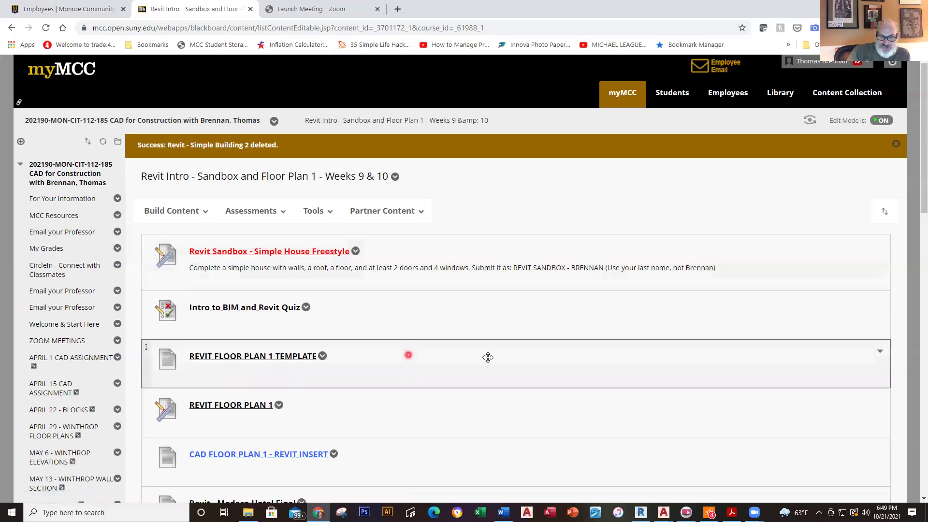
Return to Revit and close the Modern-Hotel-Final- DEMO project
click(640, 512)
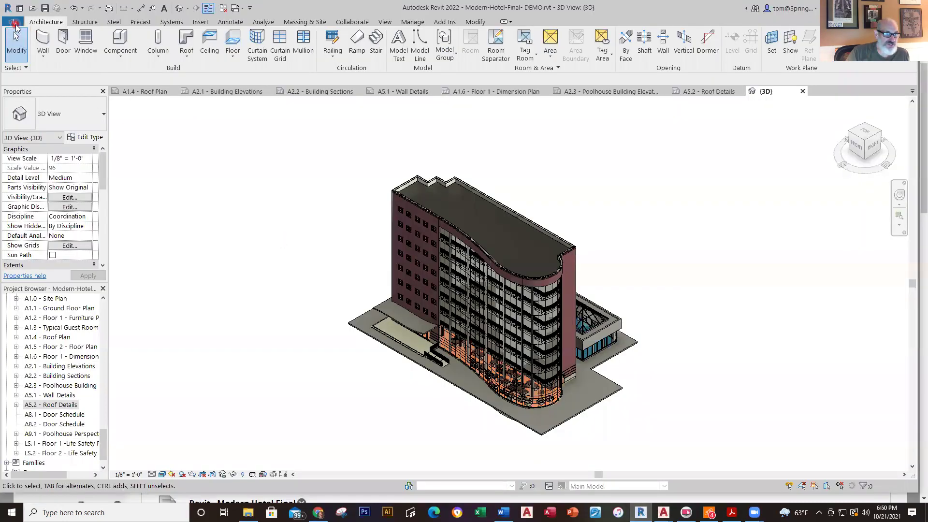
click(16, 26)
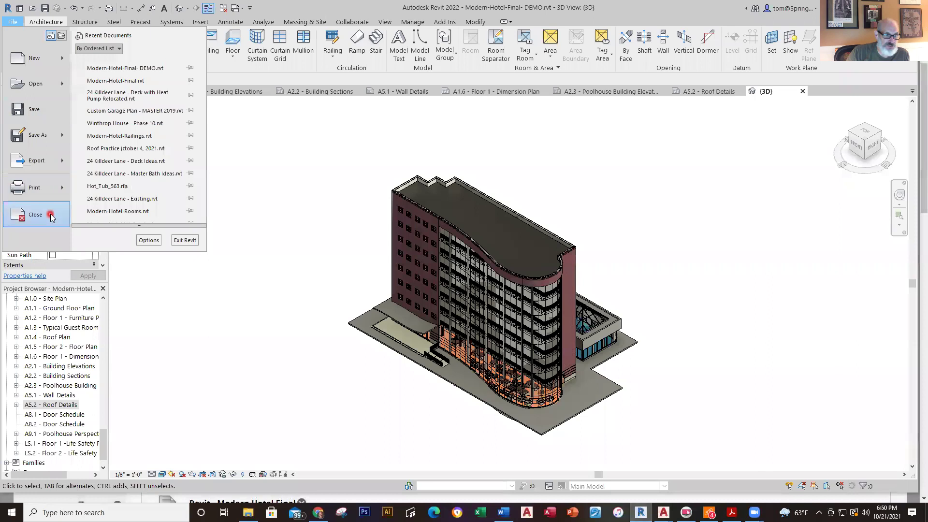
key(Escape)
key(ctrl+d)
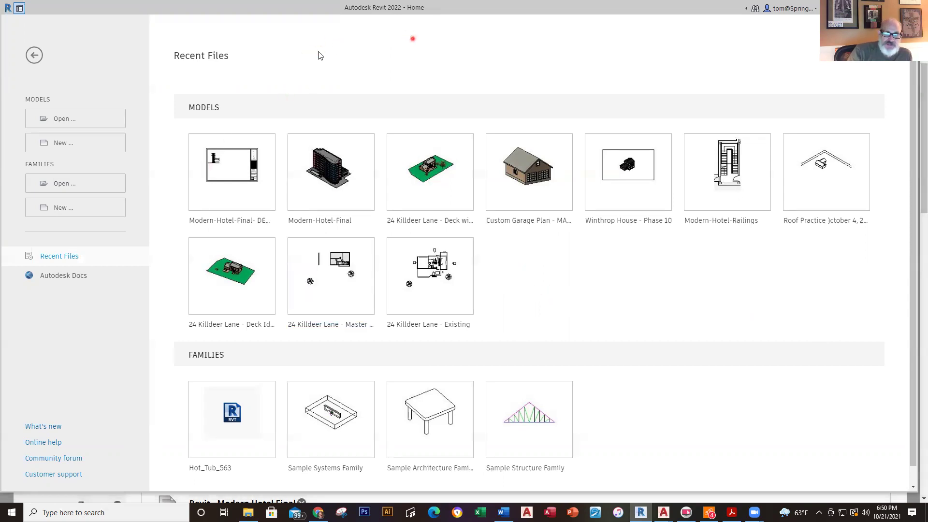
key(alt+Tab)
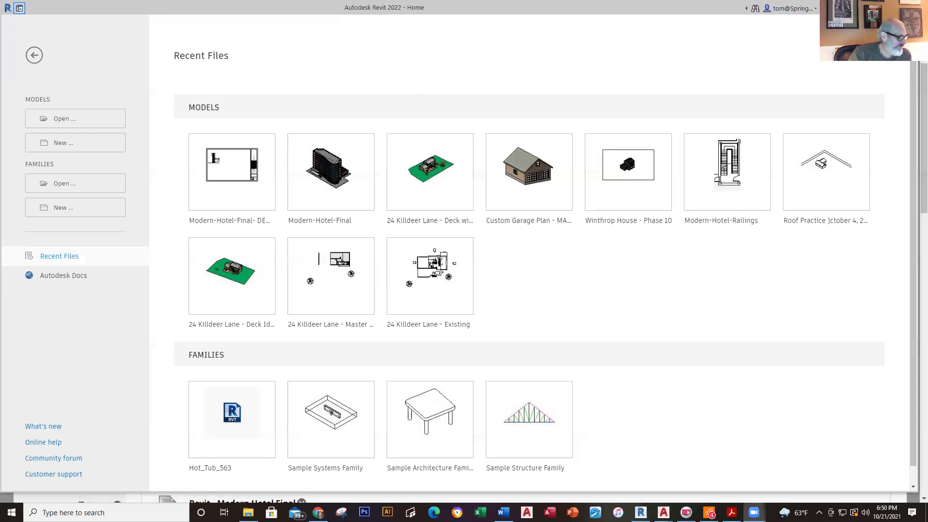
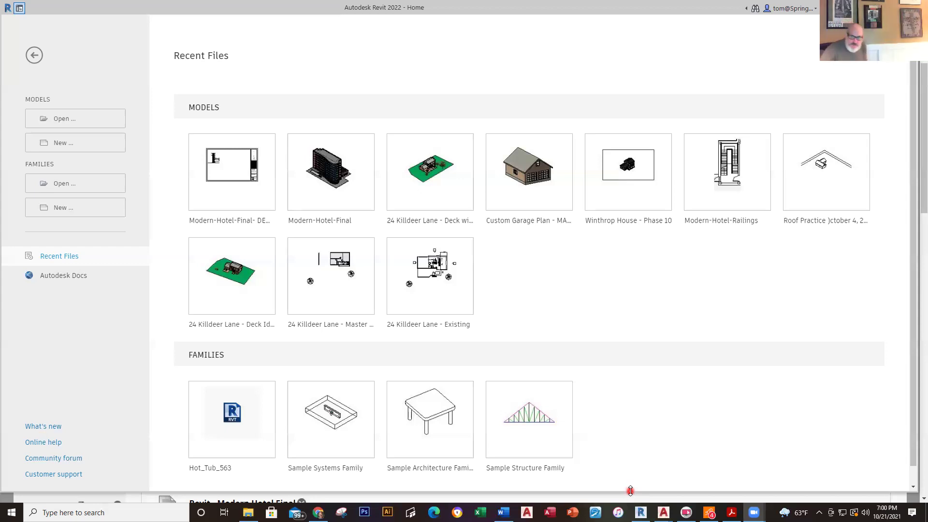
Switch to the Blackboard course page and scroll to the Revit Intro – Sandbox and Floor Plan 1 content
click(451, 385)
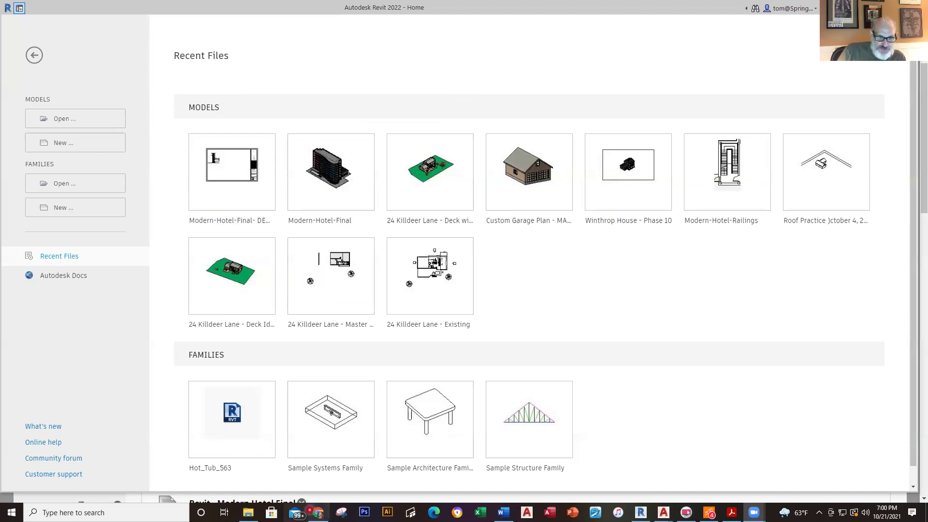
click(318, 512)
scroll(381, 285, down, 3)
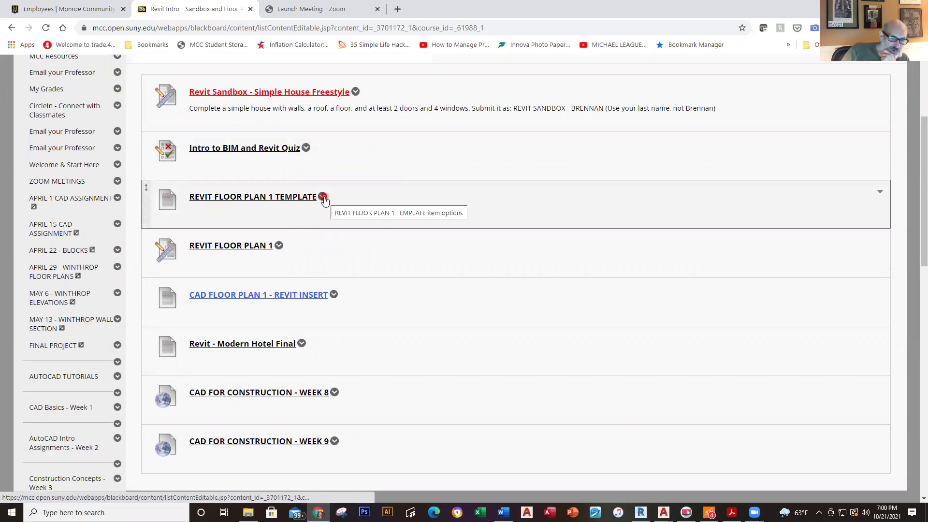
Download the Revit floor plan template, then the CAD Floor Plan 1 insert DWG, from the course list
click(299, 203)
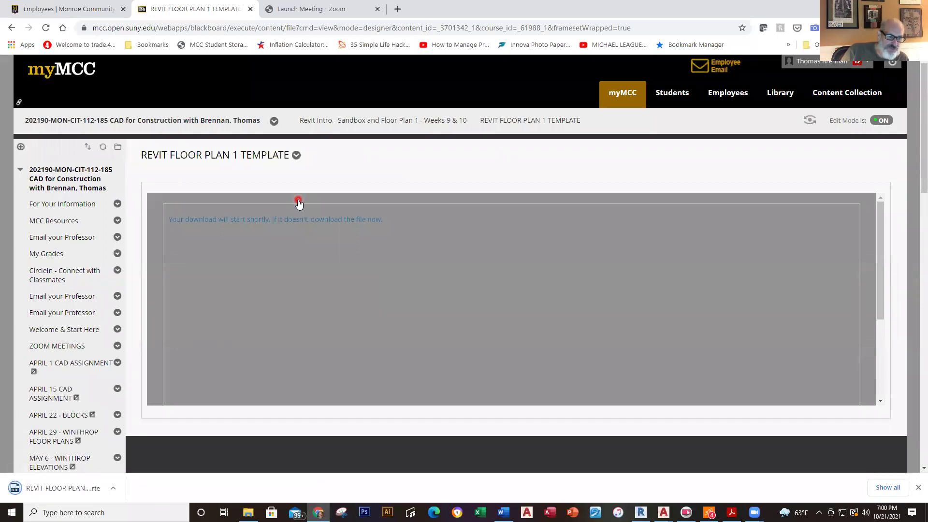
click(11, 28)
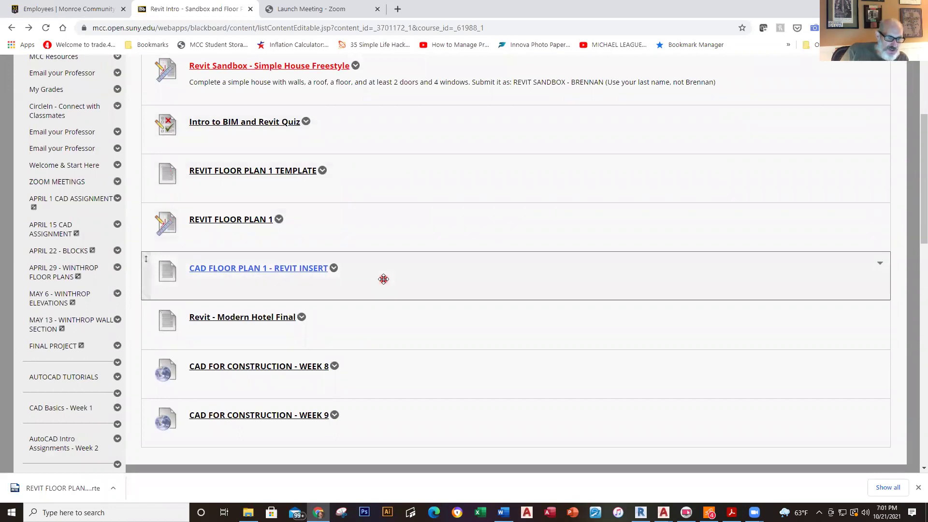
click(295, 269)
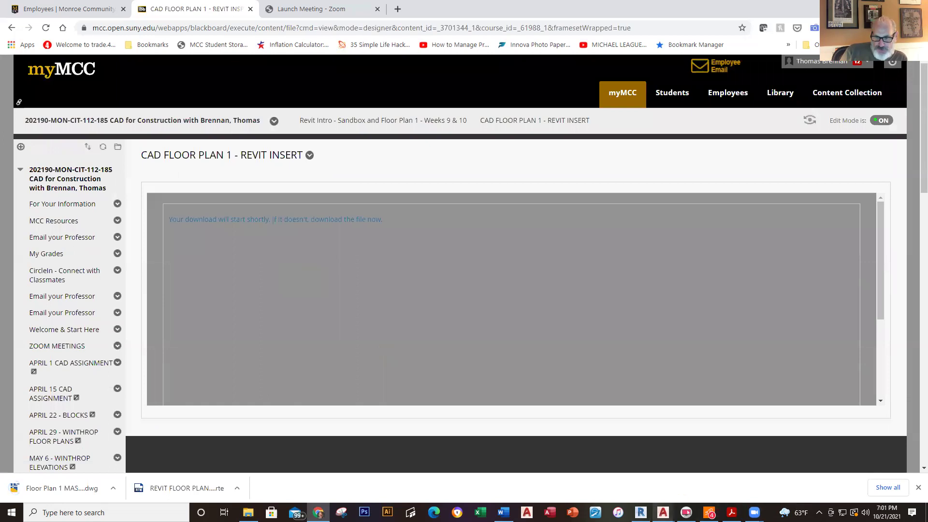
Close the Drawing2 and Drawing3 gear drawings in AutoCAD without saving
mouse_move(663, 512)
click(610, 487)
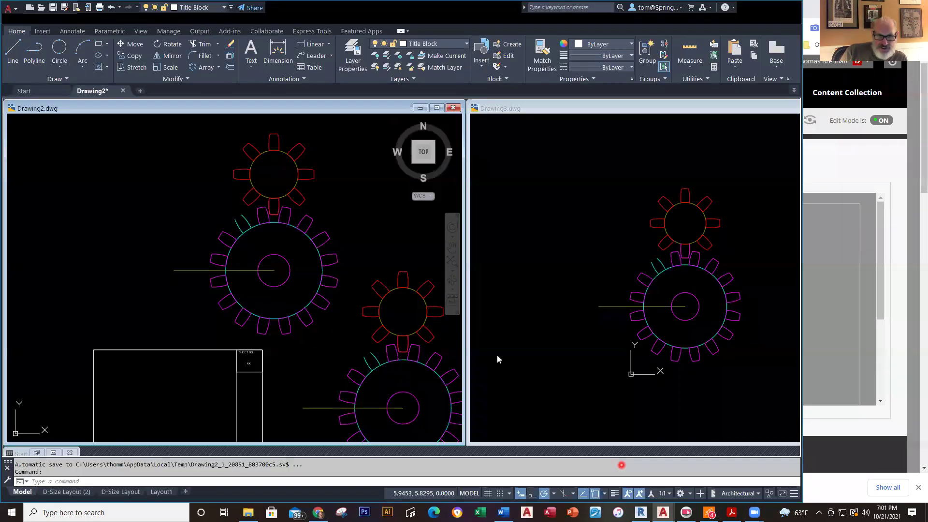
click(453, 107)
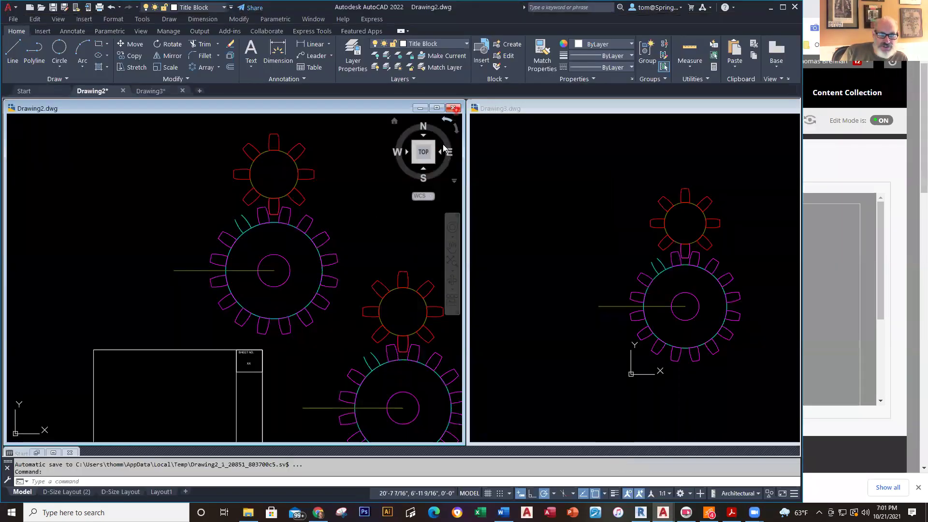
click(410, 278)
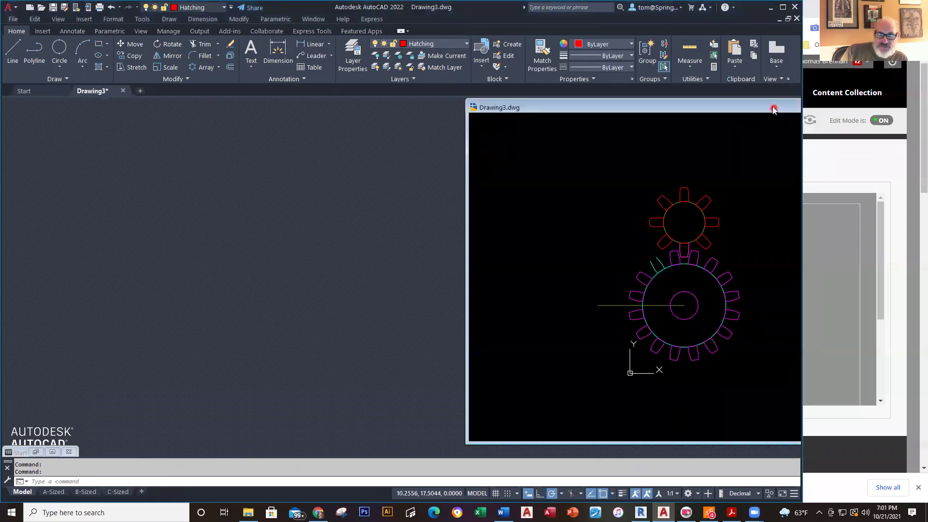
drag(783, 111, 753, 115)
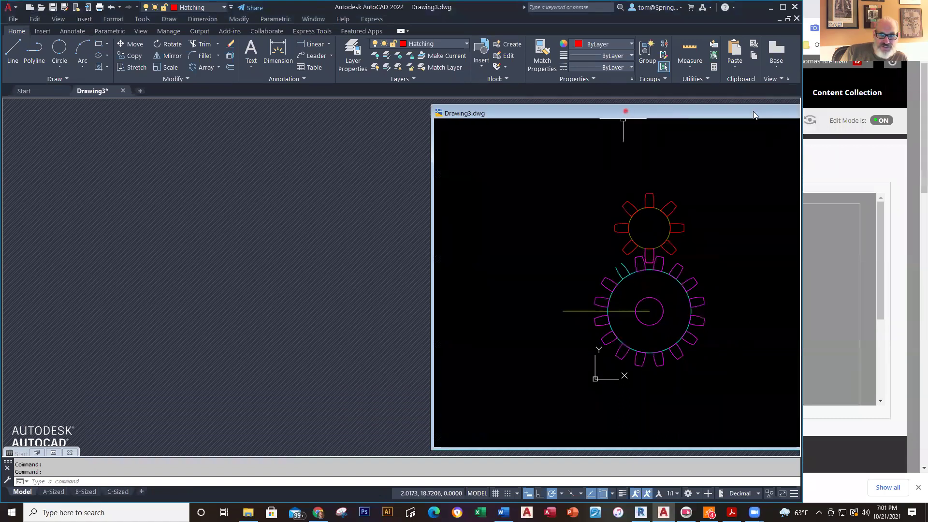
click(753, 111)
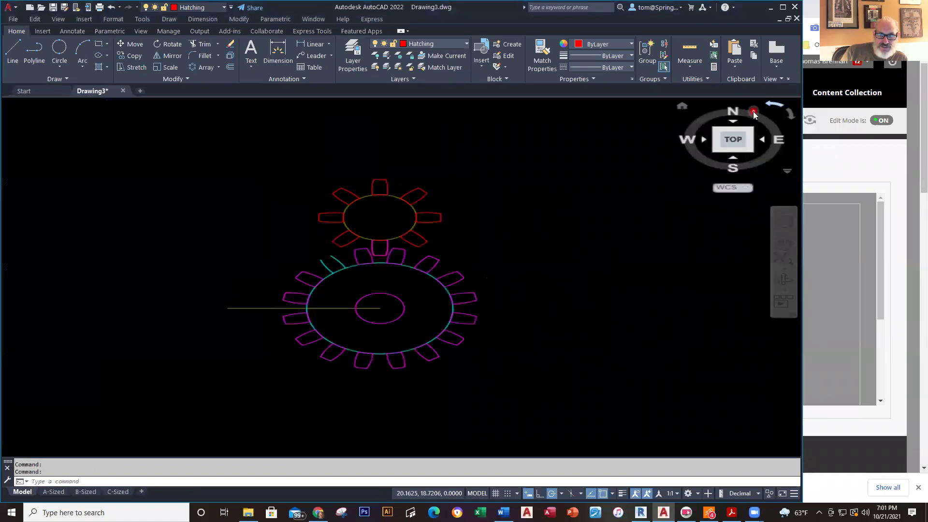
click(123, 90)
click(406, 276)
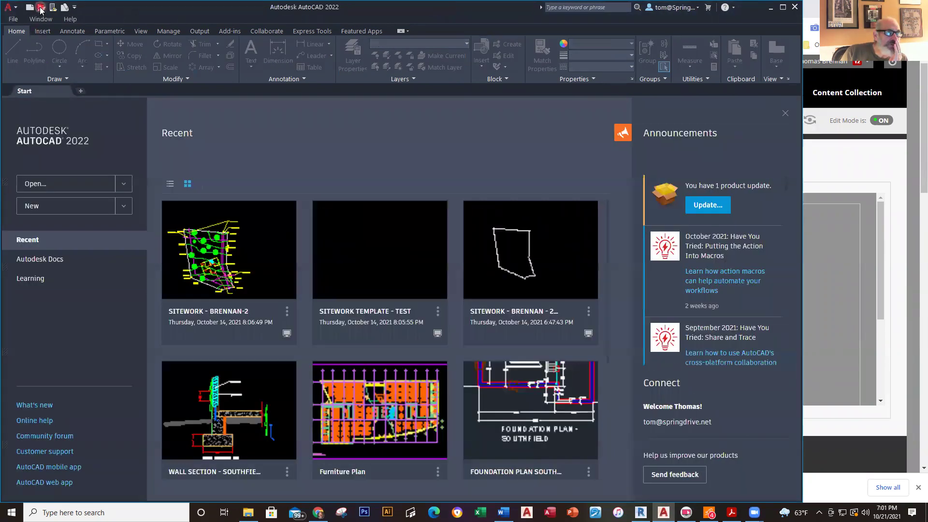
Open Floor Plan 1 MASTER 2020 (2).dwg from the Downloads folder
click(41, 6)
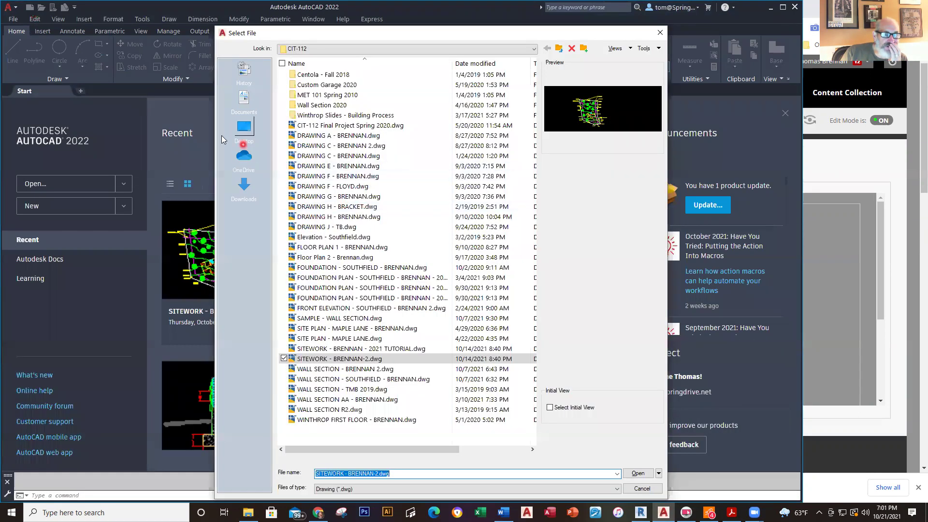
click(244, 190)
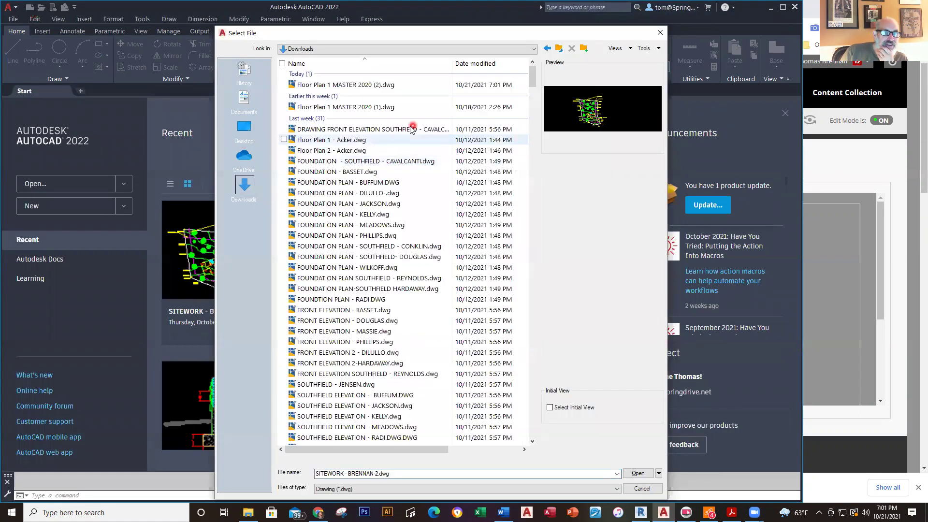
double_click(286, 89)
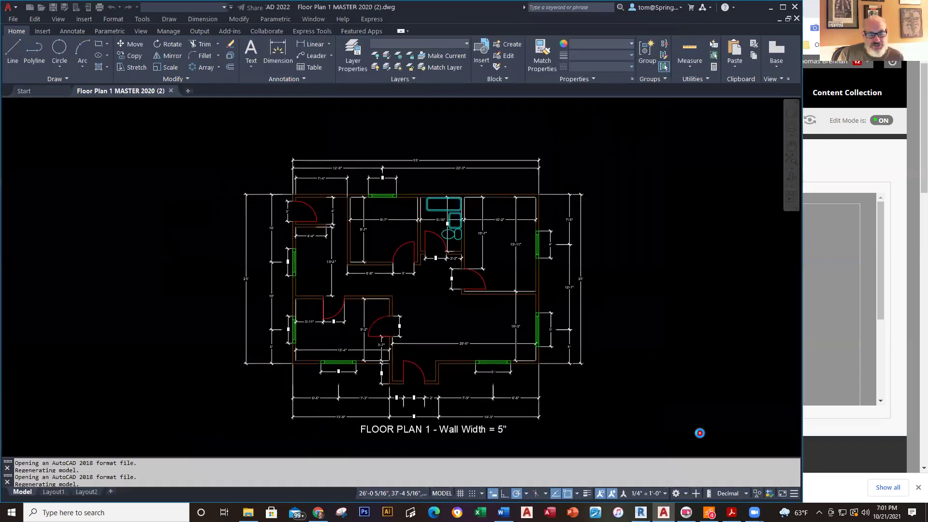
scroll(588, 429, up, 2)
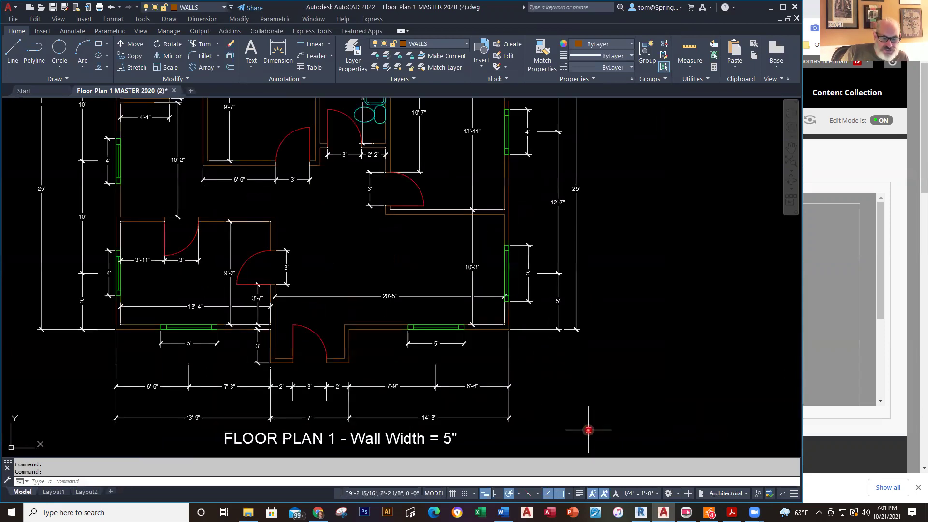
scroll(588, 430, up, 1)
scroll(595, 353, down, 3)
scroll(602, 351, up, 2)
scroll(601, 351, down, 2)
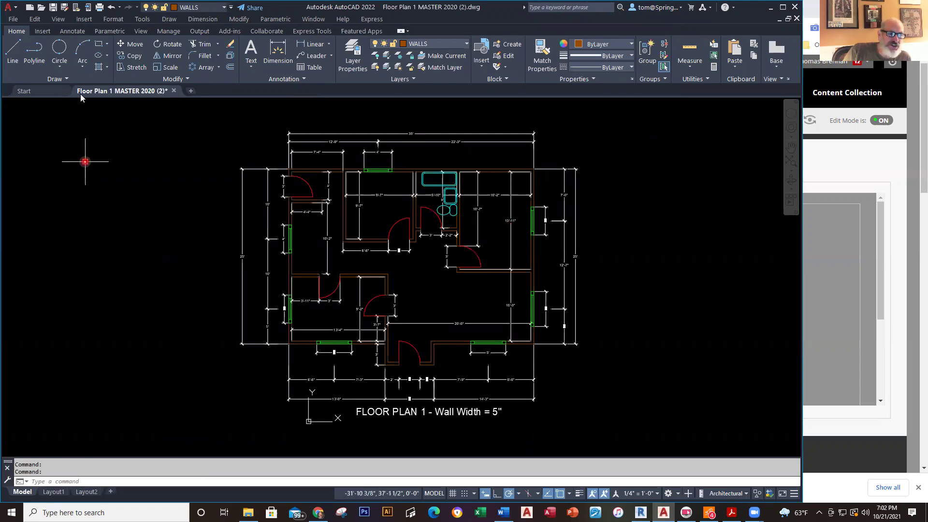
View the floor plan in SW Isometric, then close it without saving
click(62, 19)
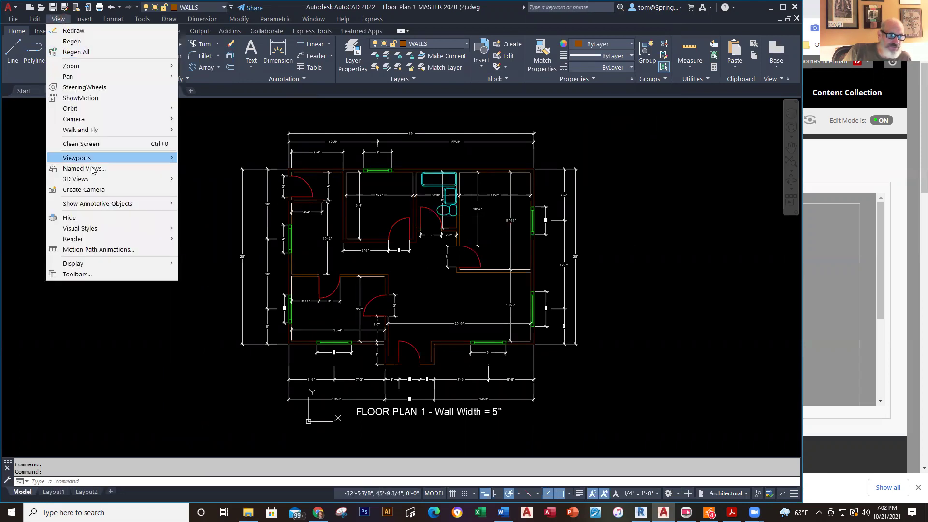
mouse_move(95, 179)
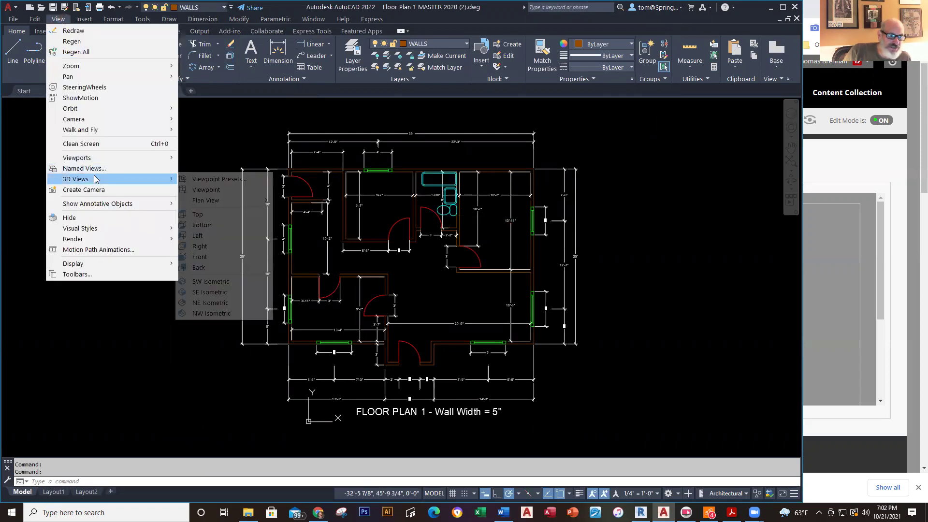
click(211, 282)
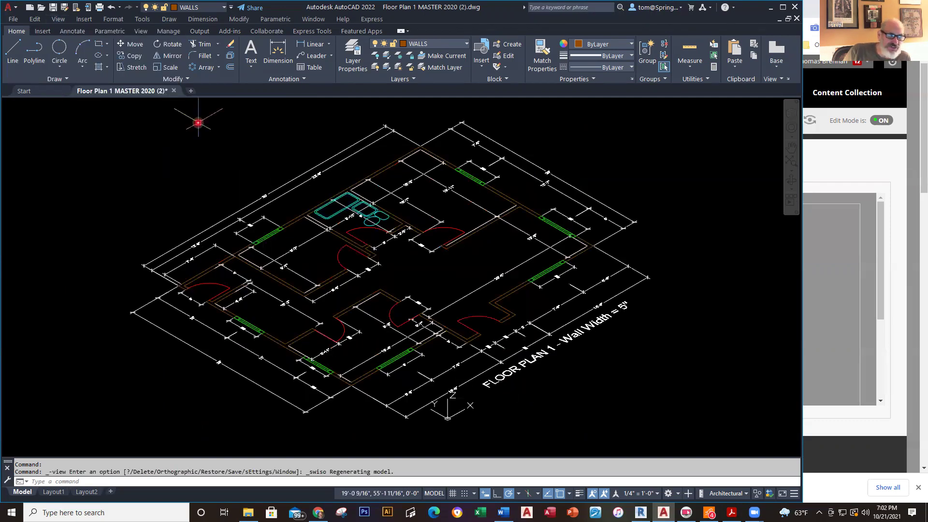
click(174, 93)
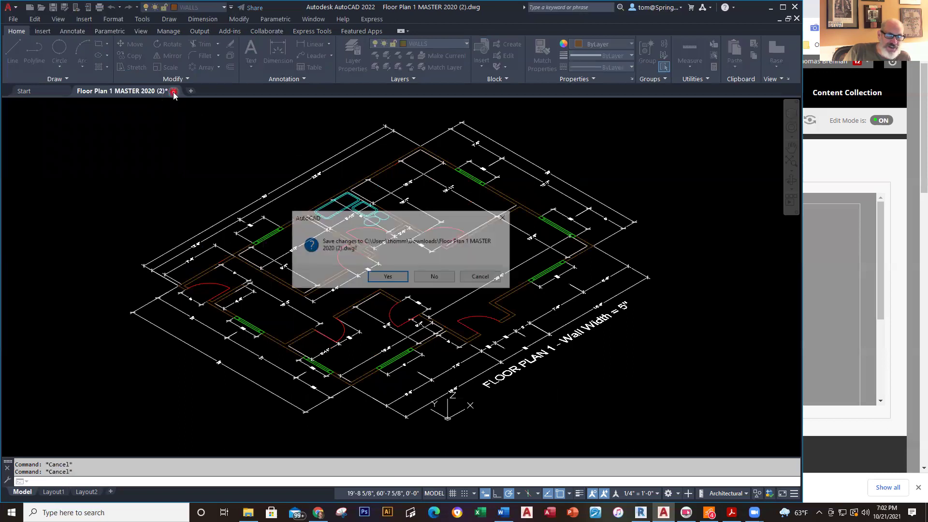
click(434, 277)
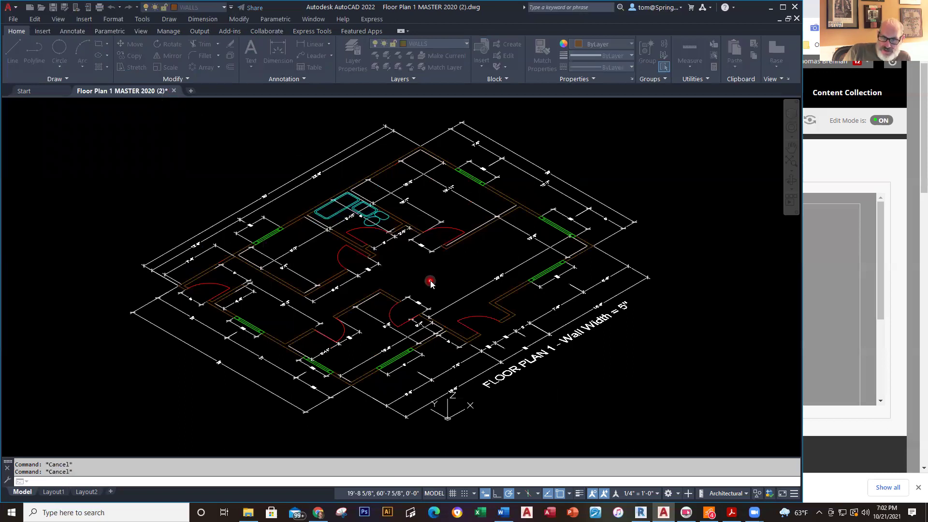
click(640, 512)
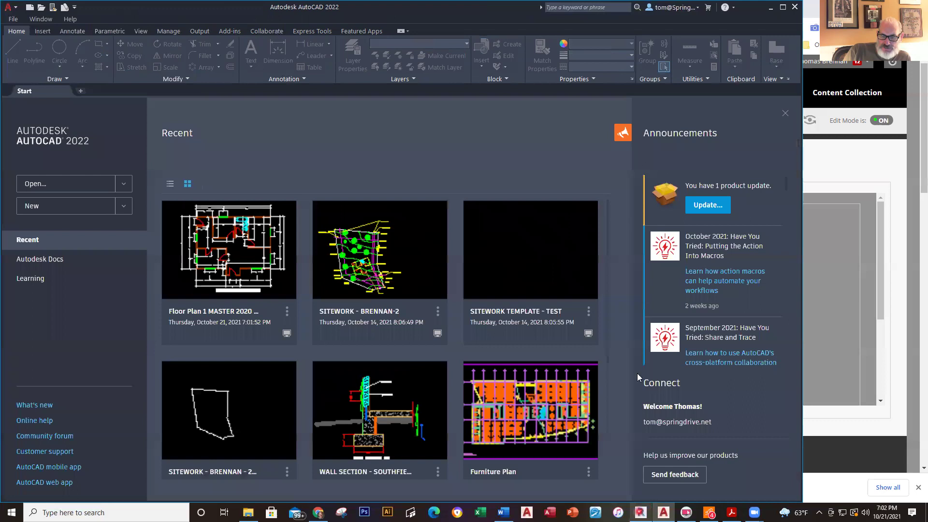
Start a new Revit project and browse for a different template file
click(96, 124)
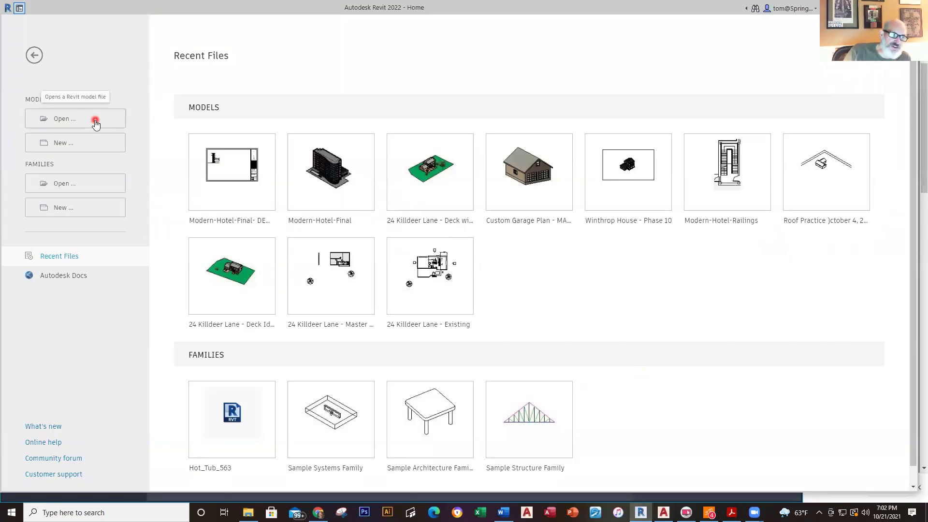
click(81, 143)
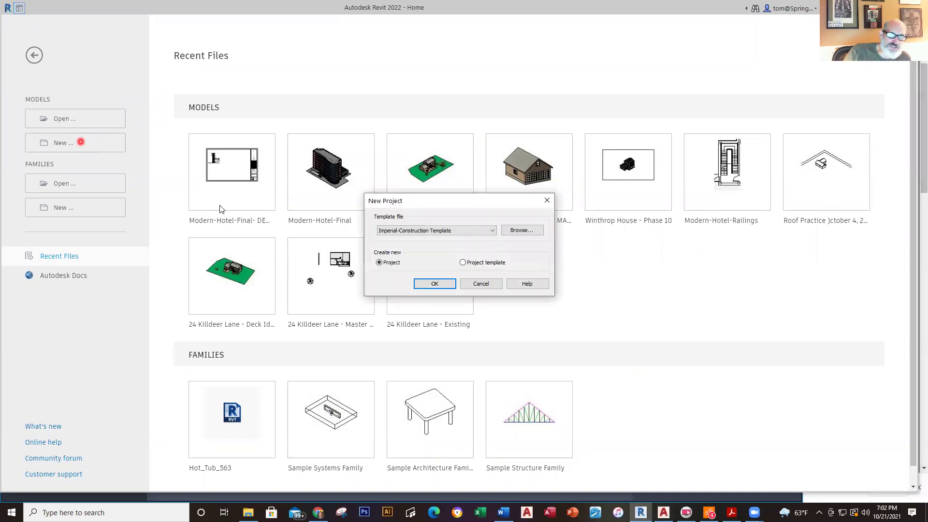
click(534, 230)
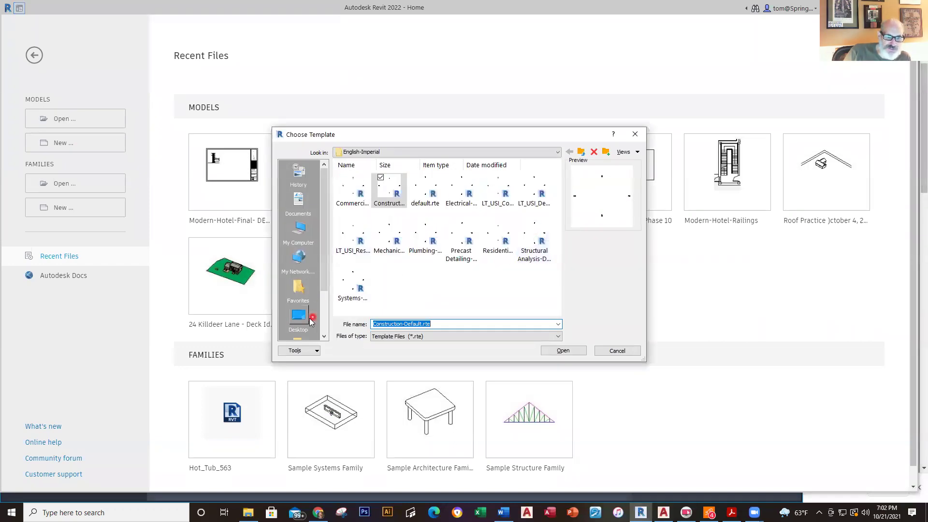
click(325, 325)
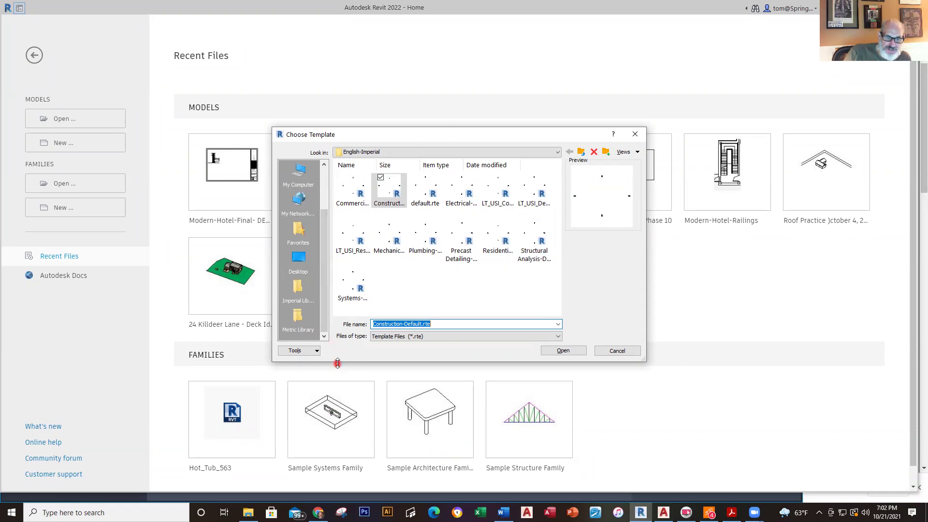
drag(337, 364, 338, 470)
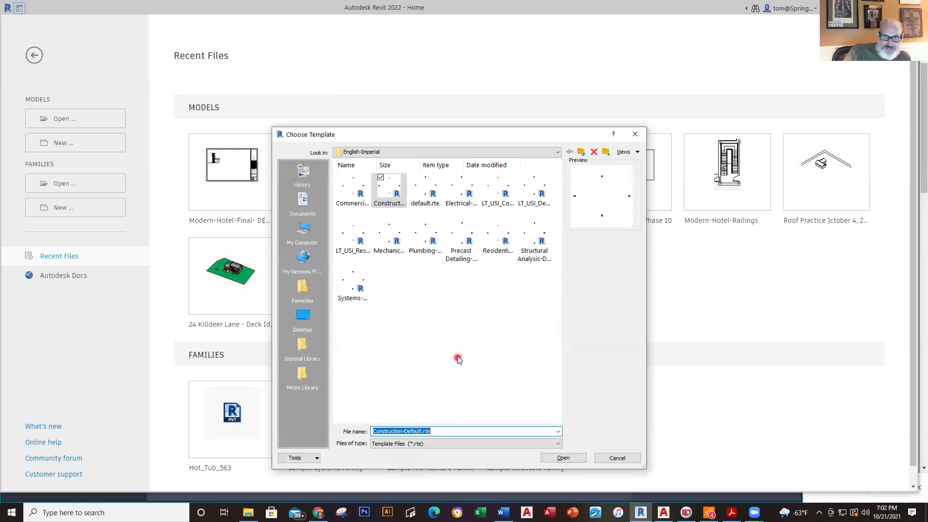
Pick REVIT FLOOR PLAN 1 TEMPLATE(2) (3).rte from Downloads as the project template, adding Downloads to Places
click(557, 154)
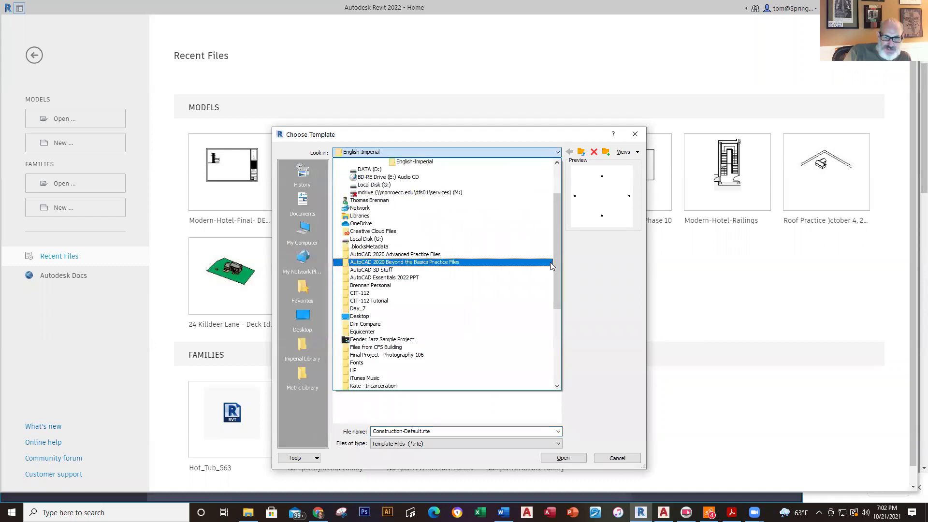
click(368, 201)
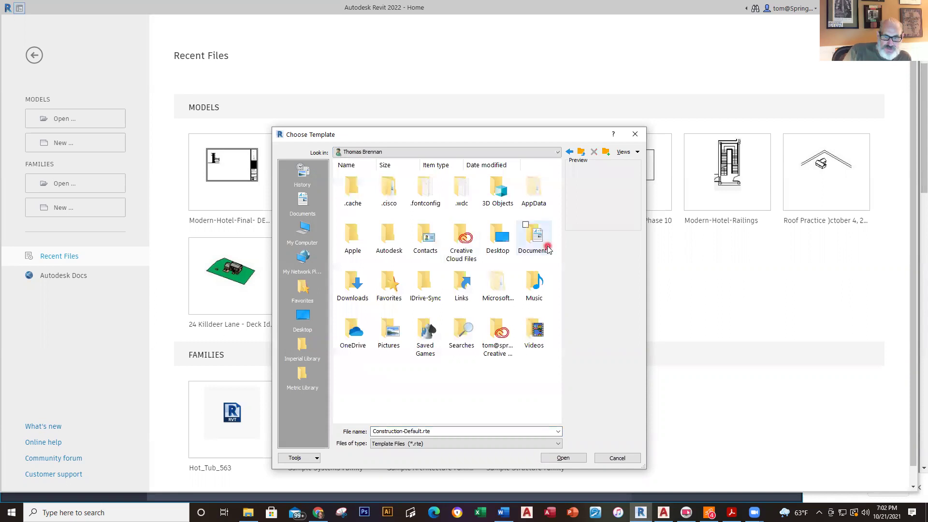
click(357, 284)
drag(357, 284, 300, 412)
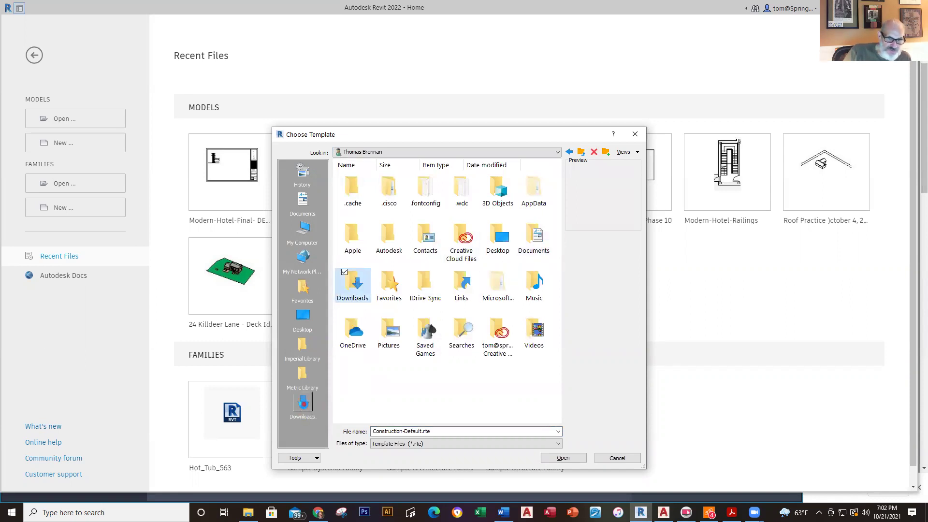
click(303, 406)
click(353, 193)
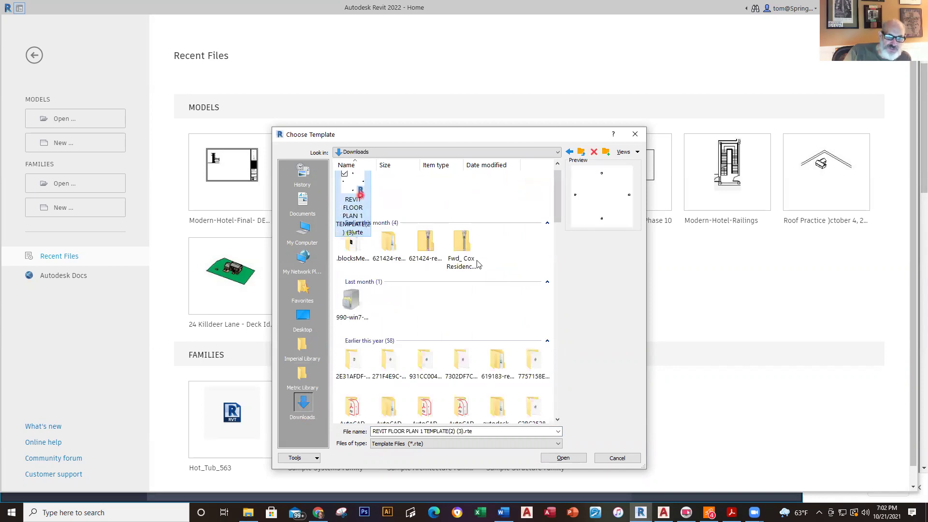
click(555, 458)
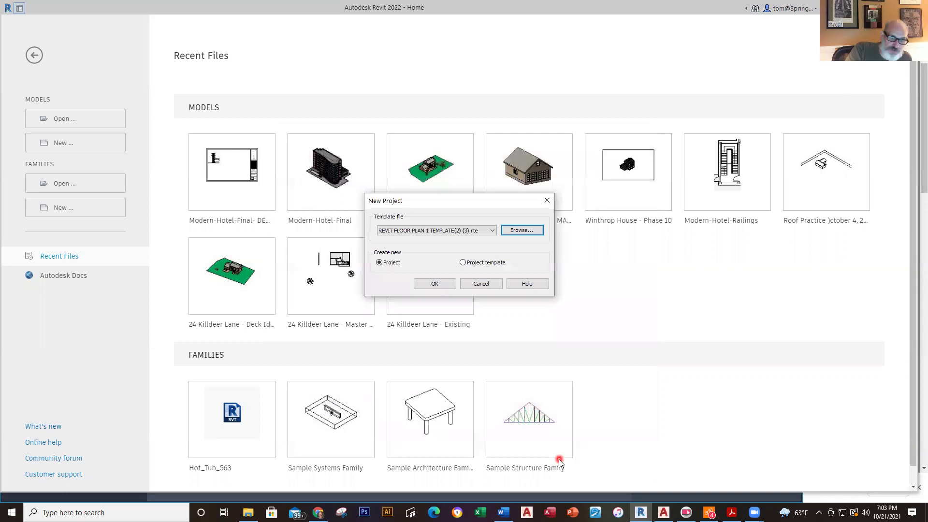
Create the project and link Floor Plan 1 MASTER 2020 (2).dwg, current view only, in black and white
click(437, 283)
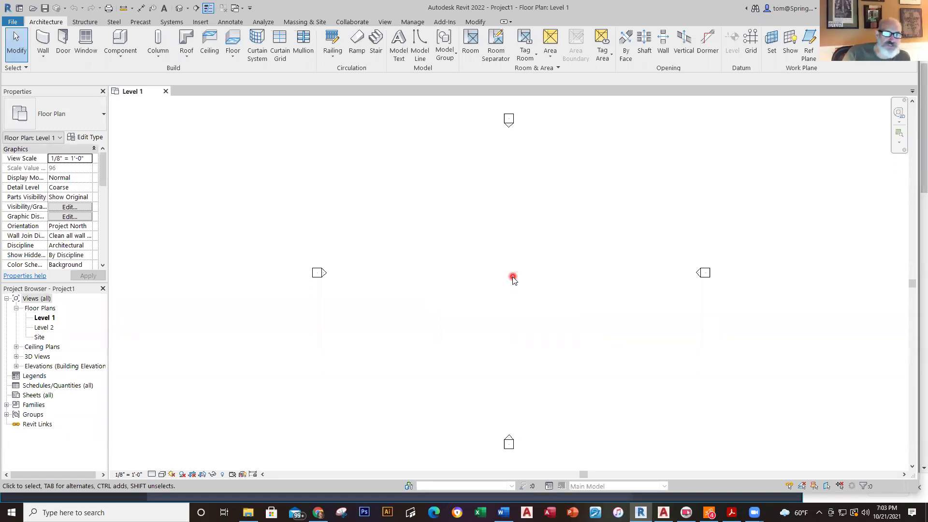
click(200, 22)
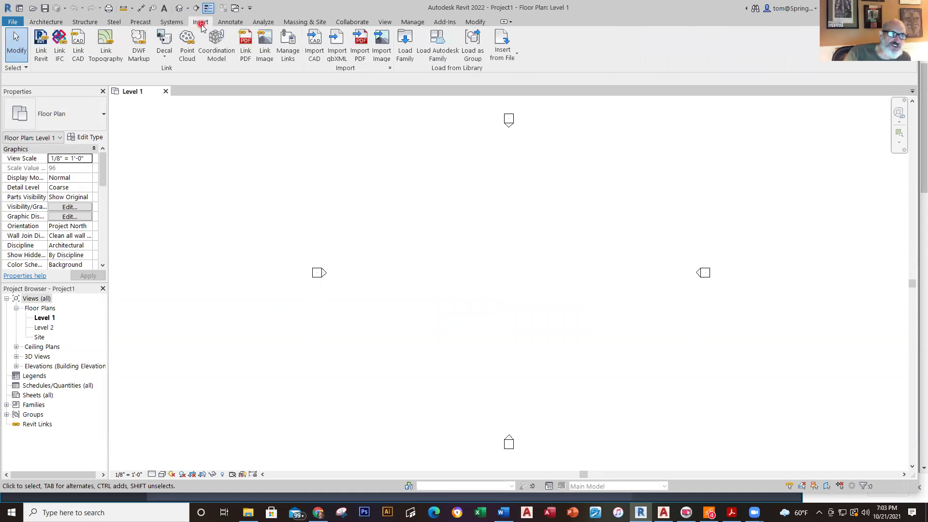
click(79, 50)
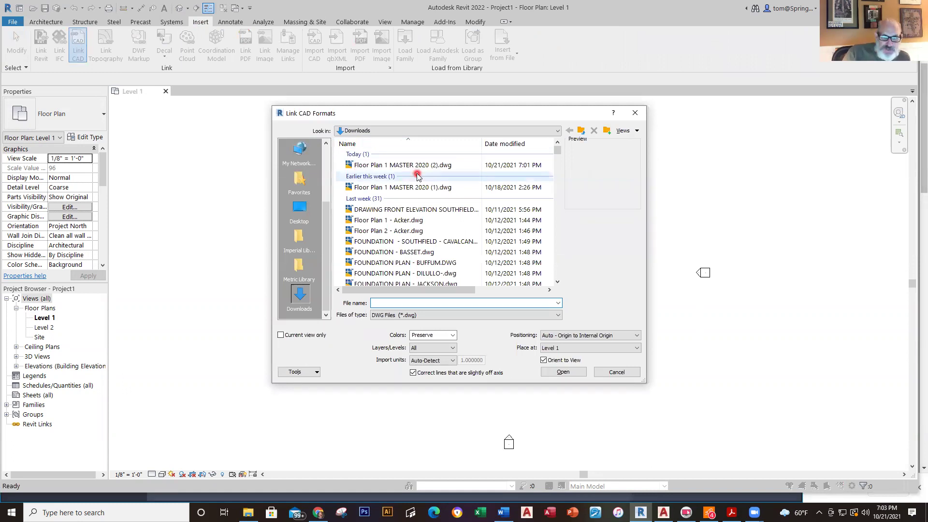
click(418, 165)
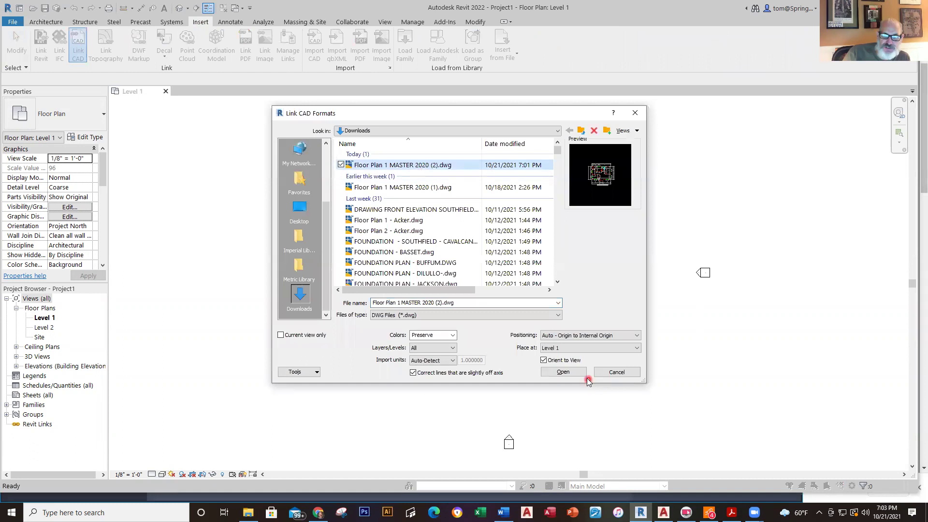
click(281, 336)
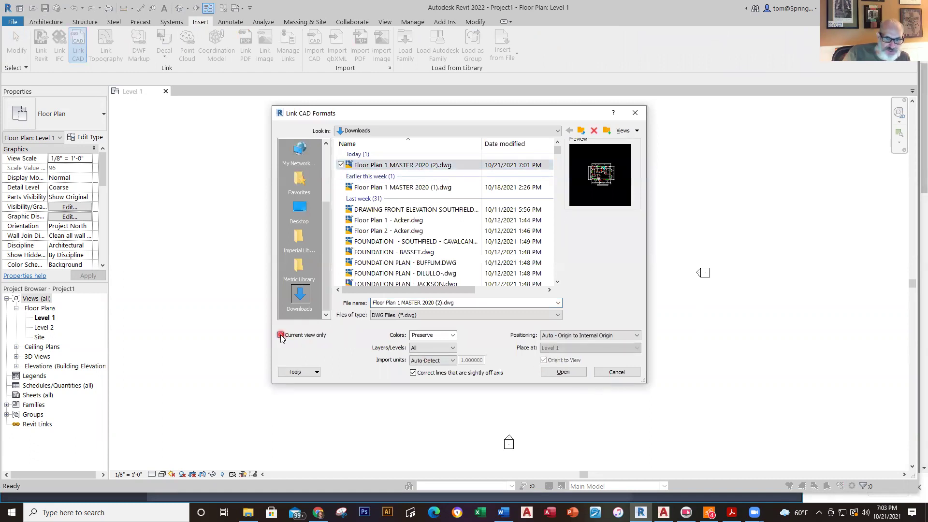
click(452, 335)
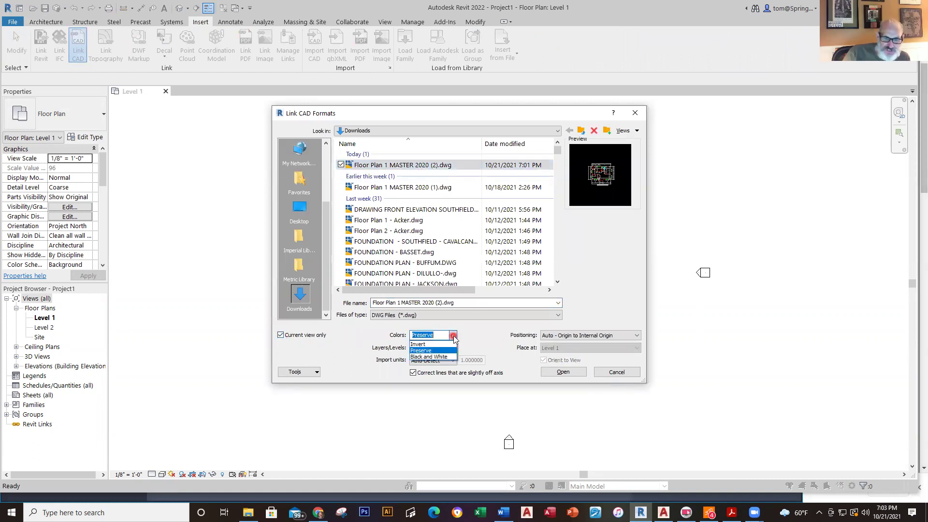
click(434, 356)
click(564, 372)
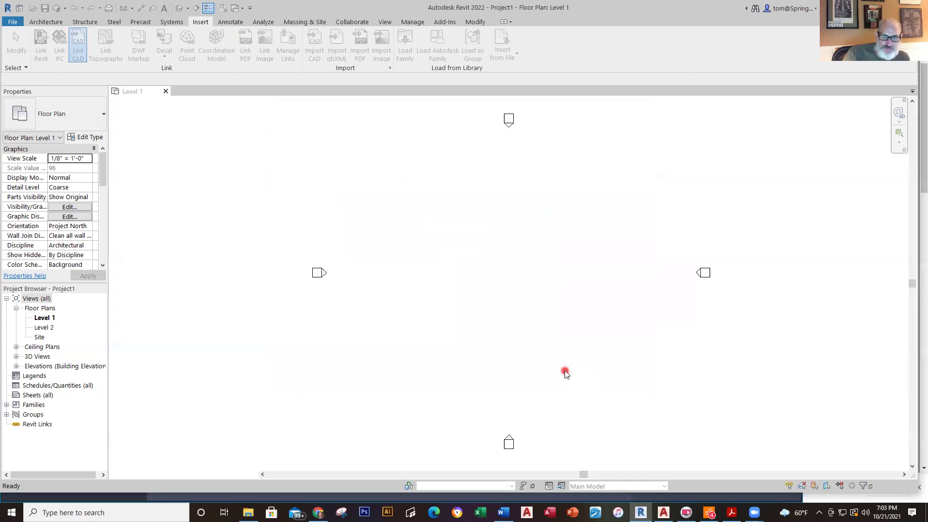
Frame the linked floor plan fully in the Level 1 view
scroll(589, 203, up, 4)
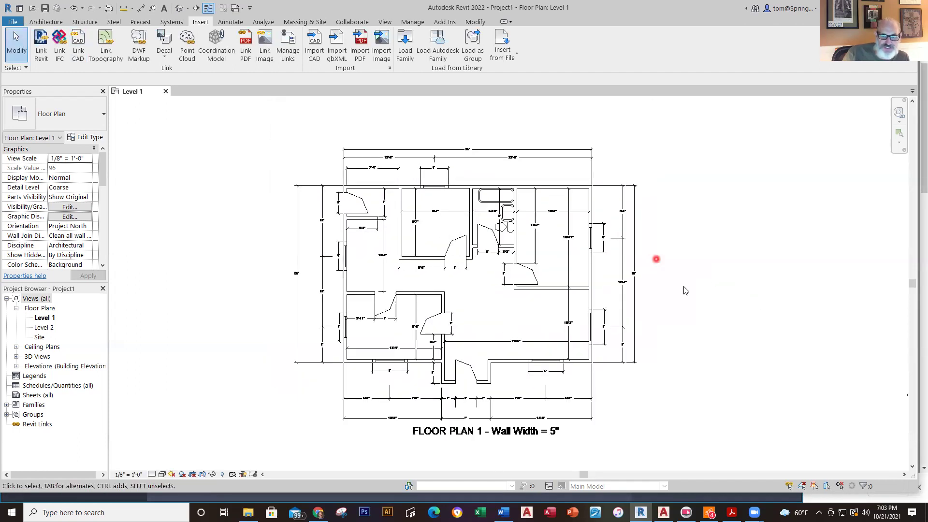
scroll(685, 290, up, 1)
middle_drag(690, 292, 708, 270)
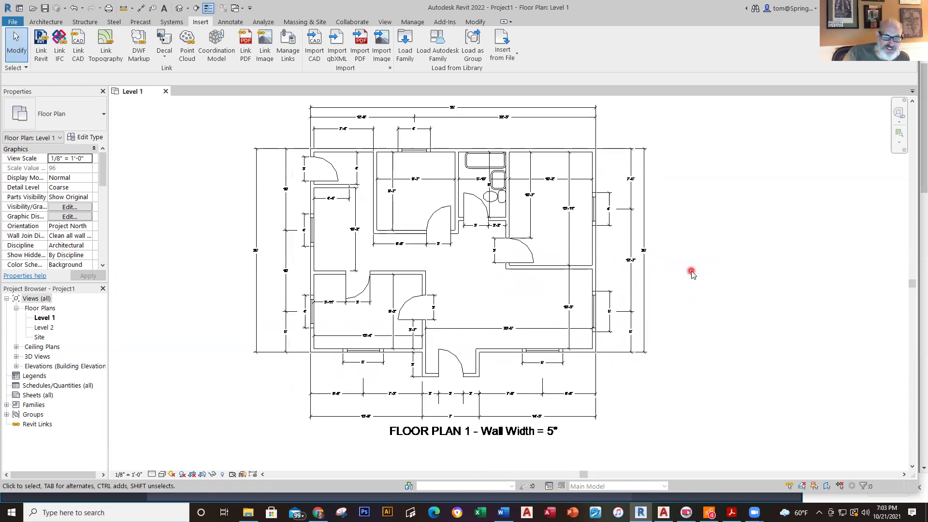
click(589, 205)
click(369, 170)
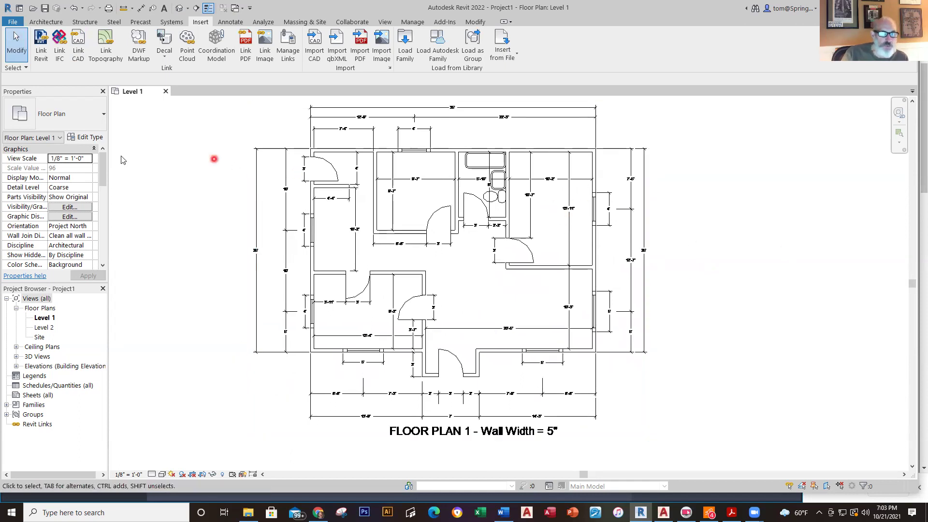
click(49, 22)
click(45, 52)
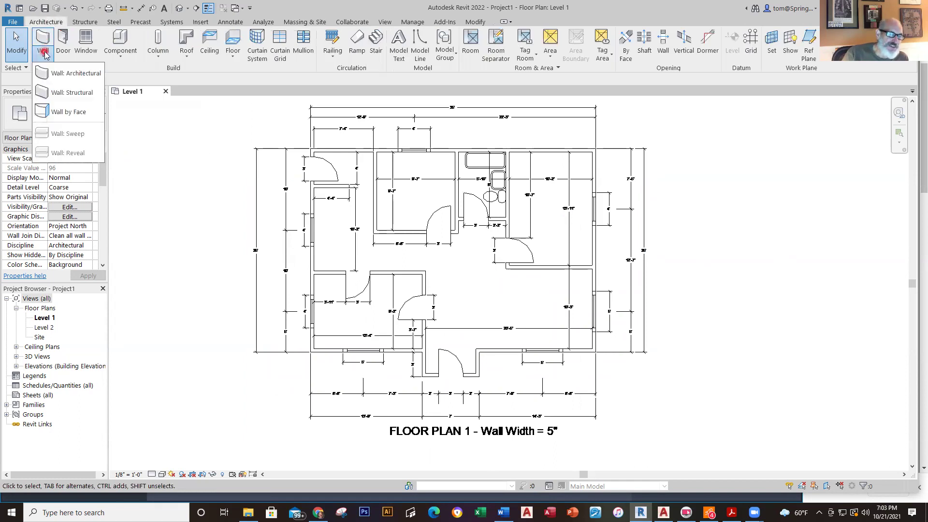
Start an architectural wall using the Basic Wall Exterior Wall - 5" type
click(45, 70)
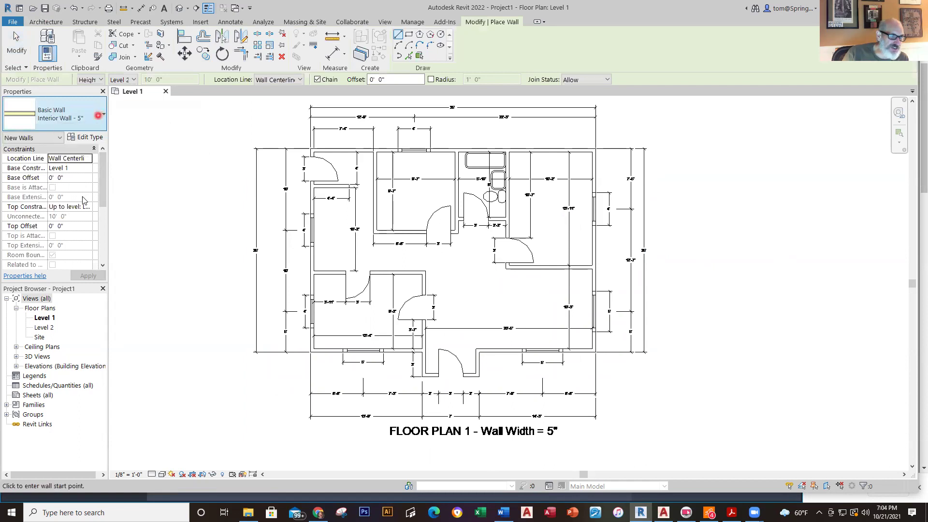
click(102, 114)
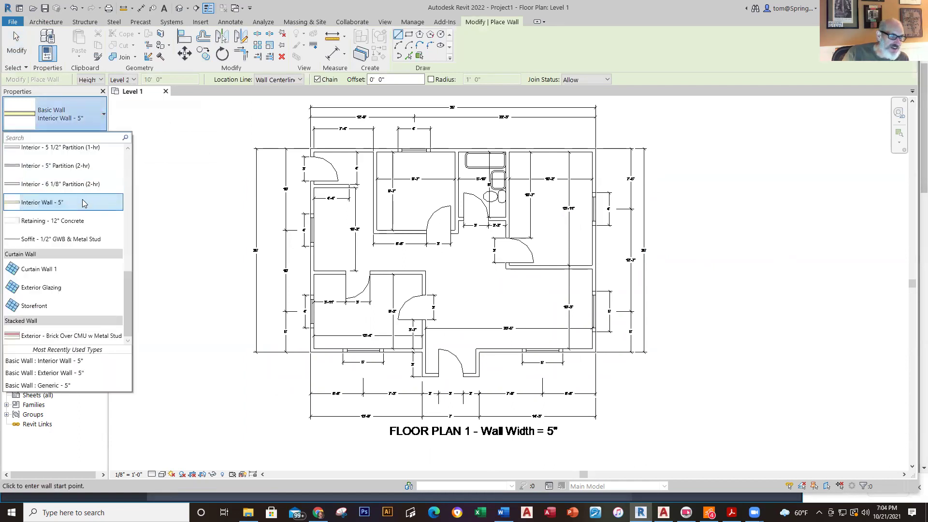
scroll(84, 203, up, 10)
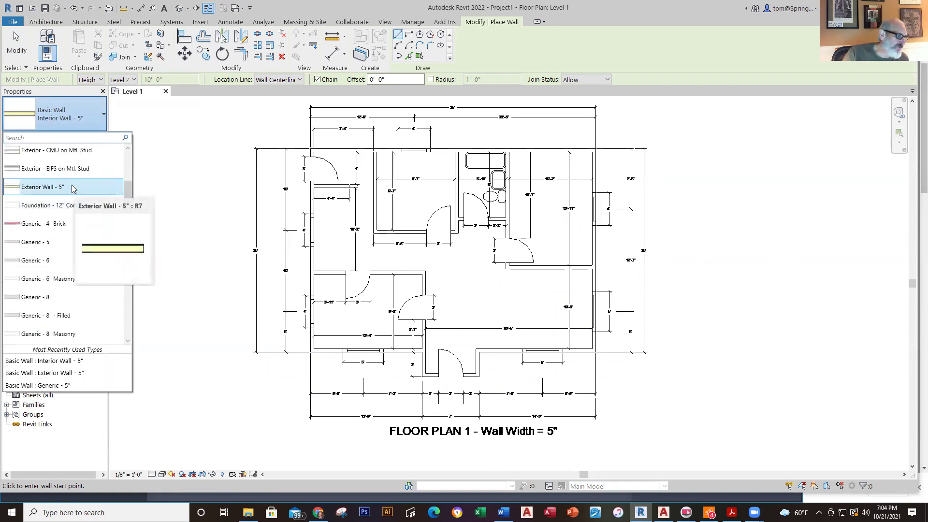
click(72, 188)
scroll(317, 159, up, 6)
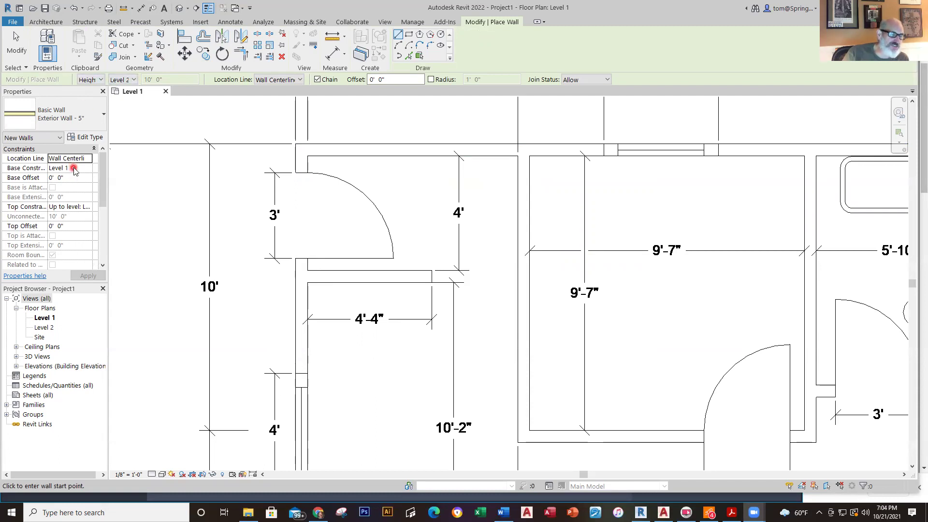
Begin exterior walls at the top-left corner, tracing the plan's top and right edges
drag(107, 179, 144, 183)
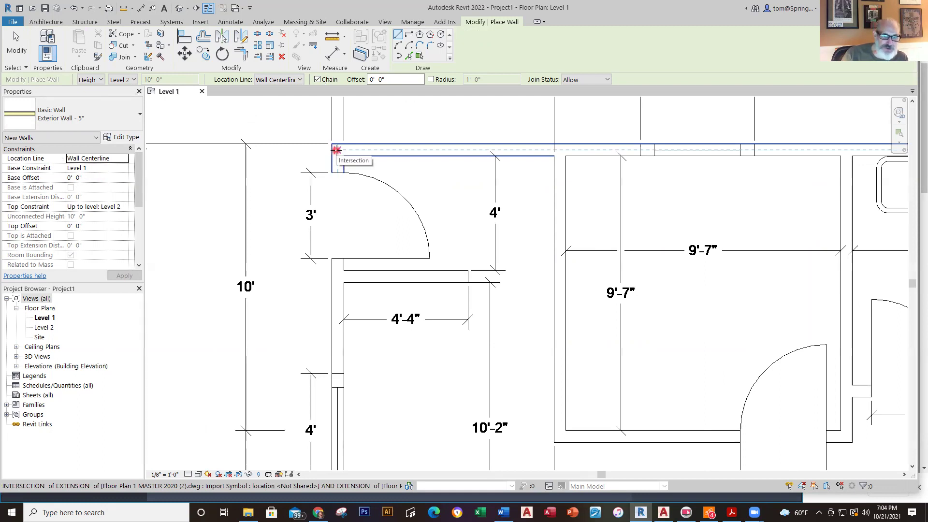
click(336, 150)
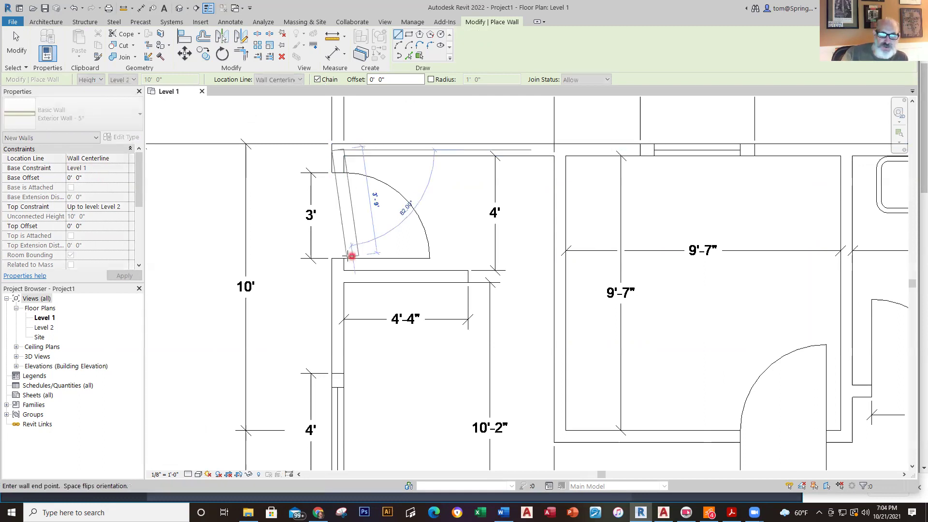
scroll(795, 155, down, 2)
middle_drag(796, 151, 378, 209)
middle_drag(751, 275, 522, 230)
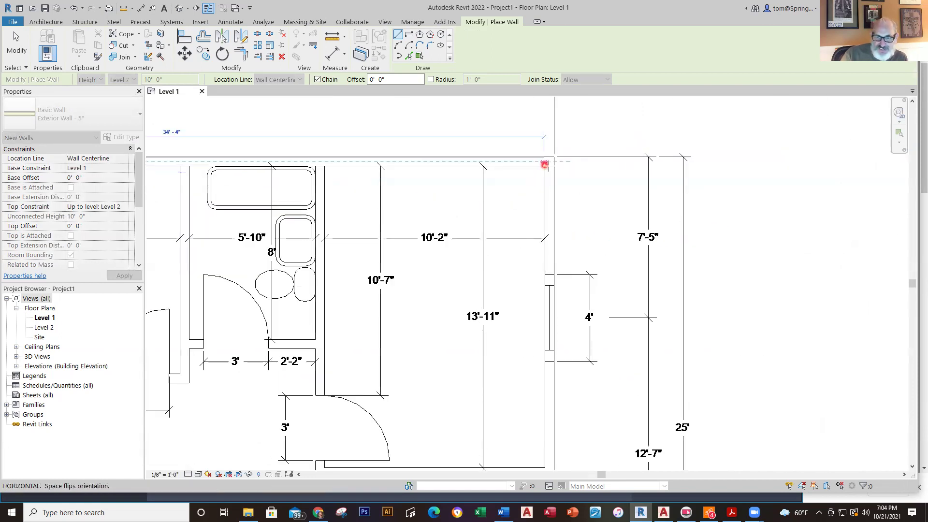
click(550, 162)
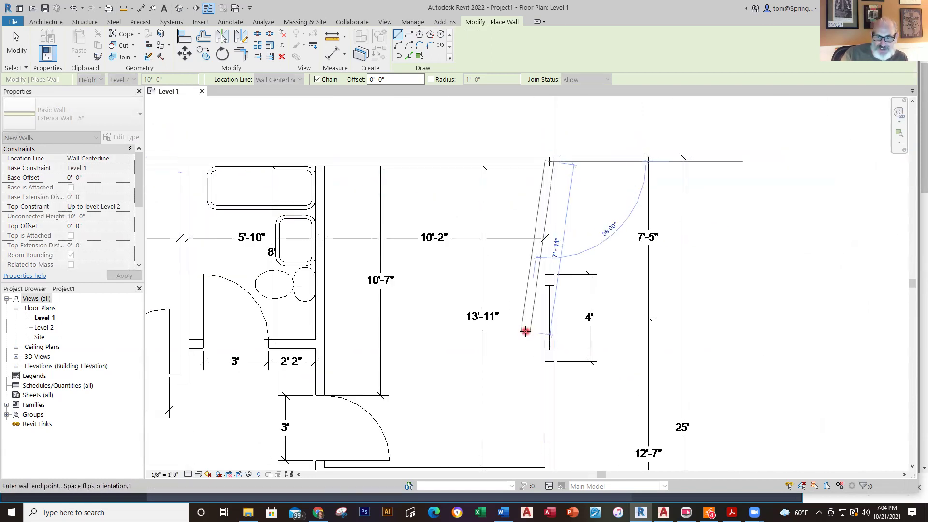
scroll(529, 333, down, 1)
middle_drag(536, 346, 568, 106)
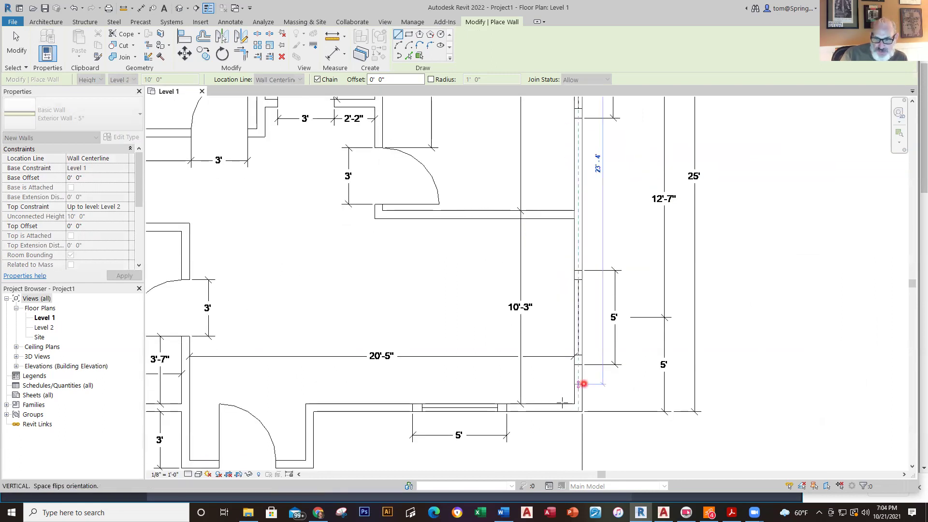
click(580, 409)
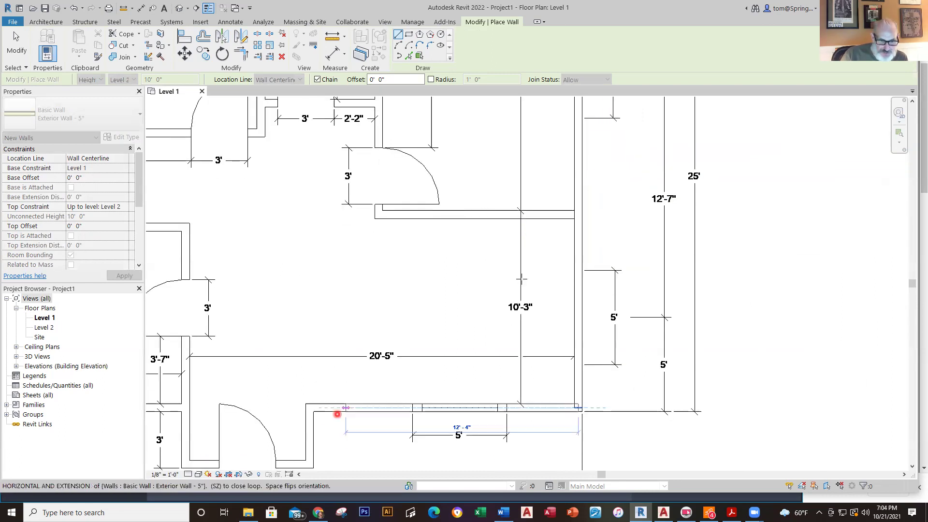
Trace the bottom jogs and left side, closing the wall loop at the top-left corner
scroll(321, 417, up, 1)
middle_drag(321, 417, 524, 286)
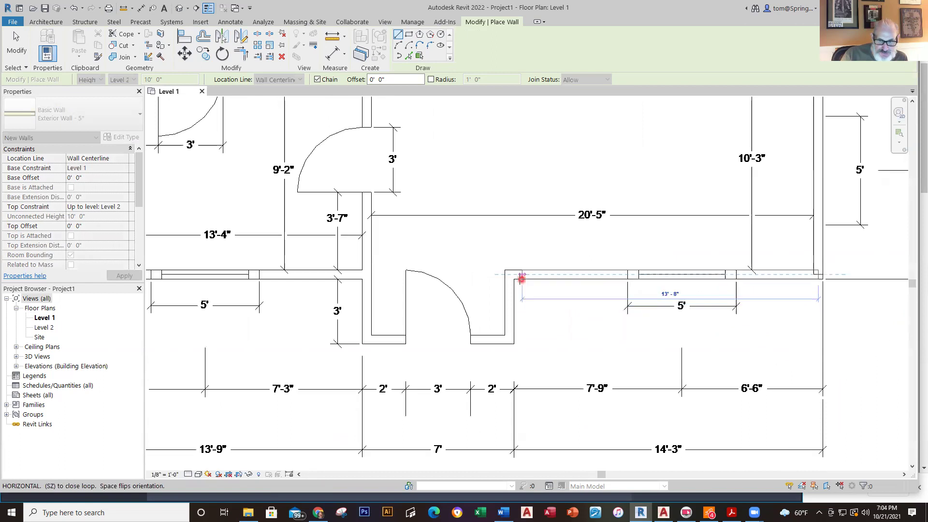
click(512, 282)
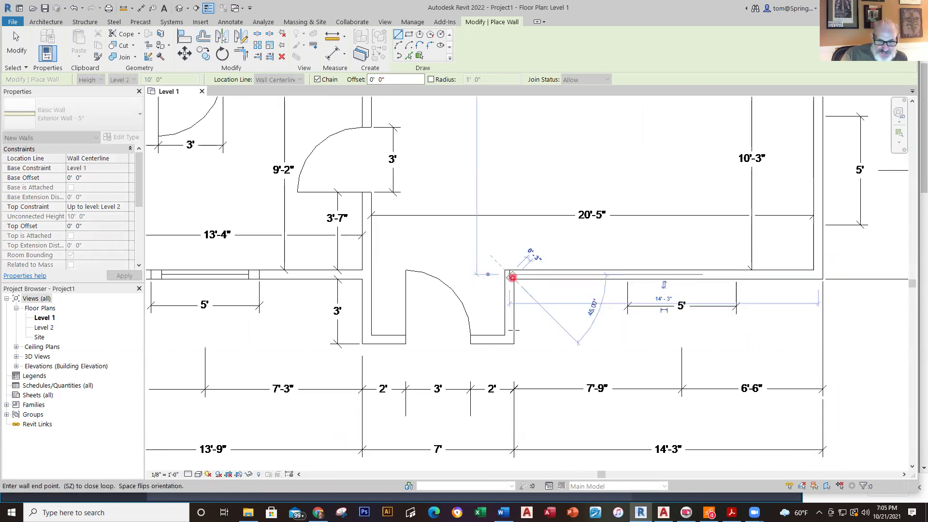
click(511, 341)
click(366, 339)
click(365, 276)
middle_drag(218, 287, 519, 328)
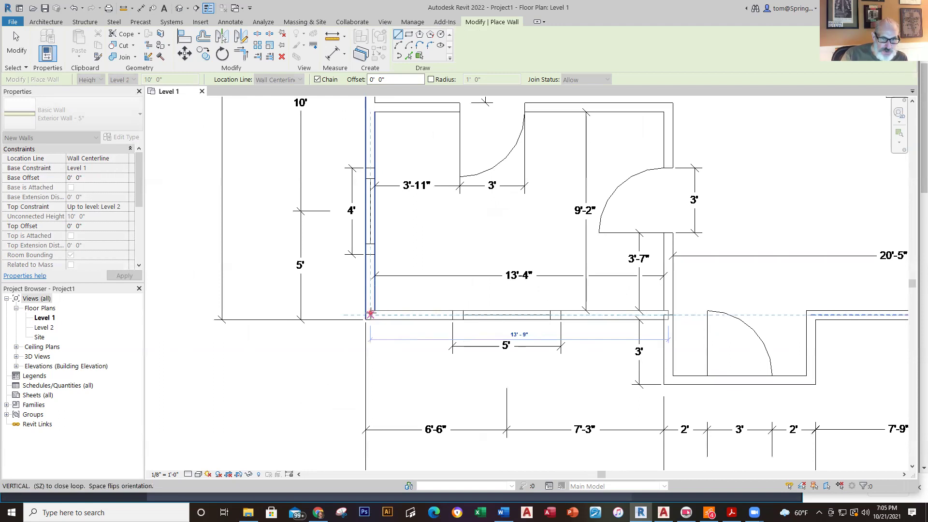
click(371, 314)
middle_drag(383, 249, 354, 420)
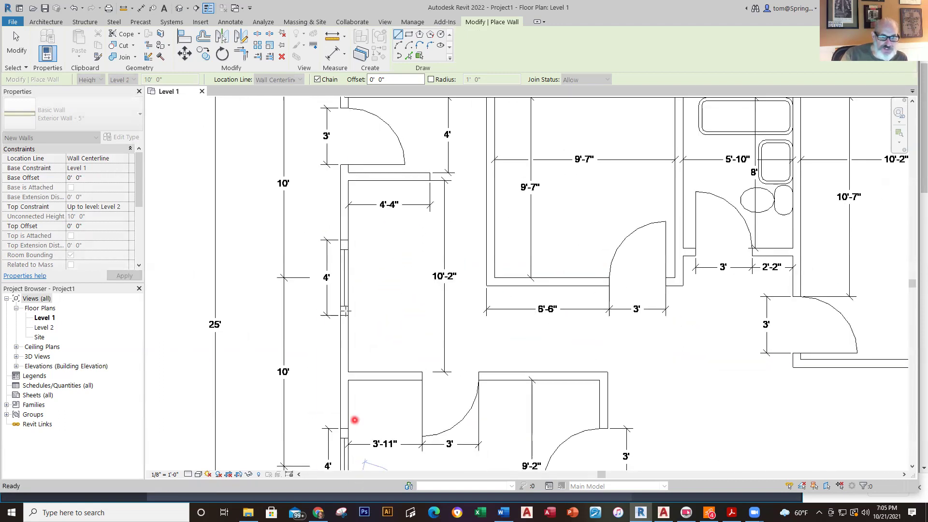
middle_drag(353, 163, 308, 413)
click(308, 413)
click(312, 334)
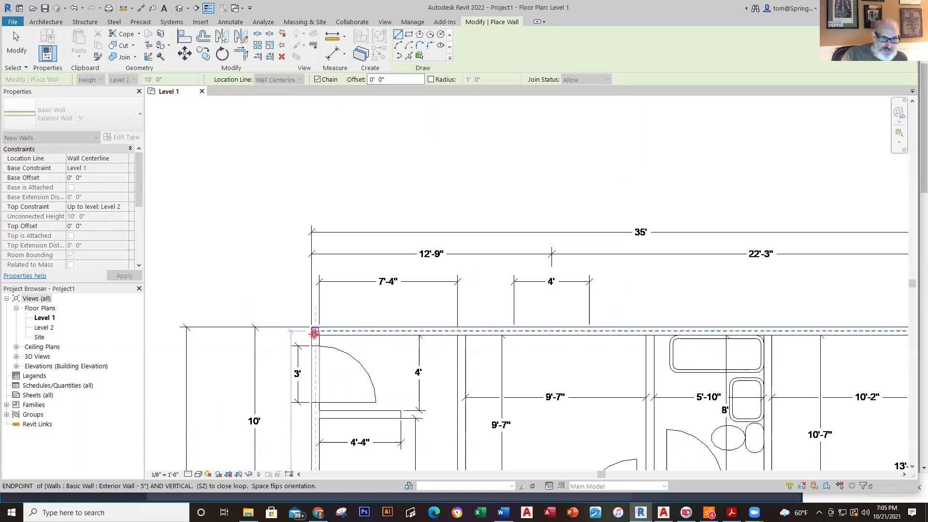
key(Escape)
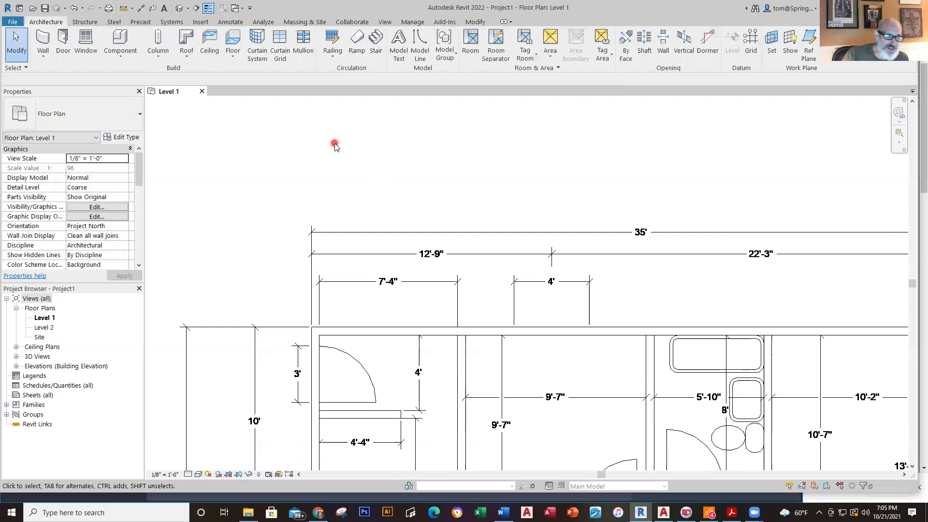
click(187, 8)
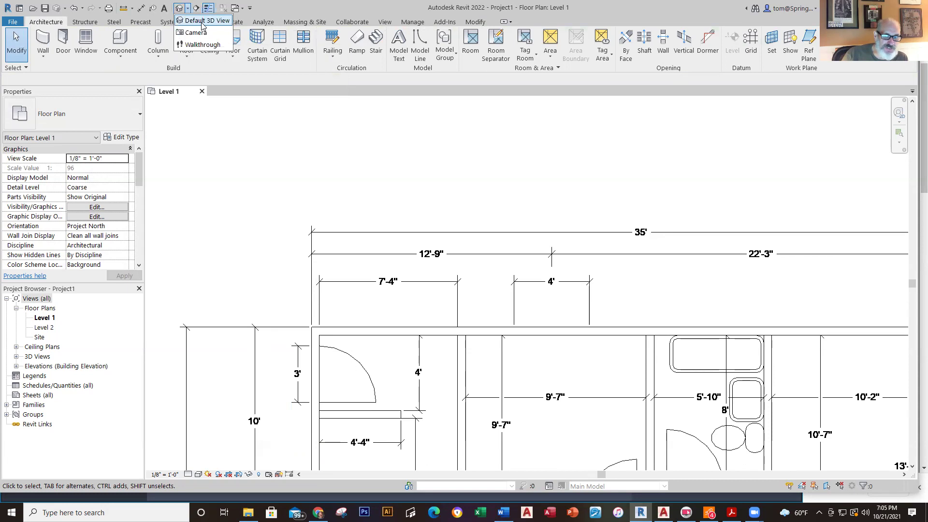
click(202, 21)
shift+middle_drag(707, 346, 712, 294)
scroll(704, 335, up, 2)
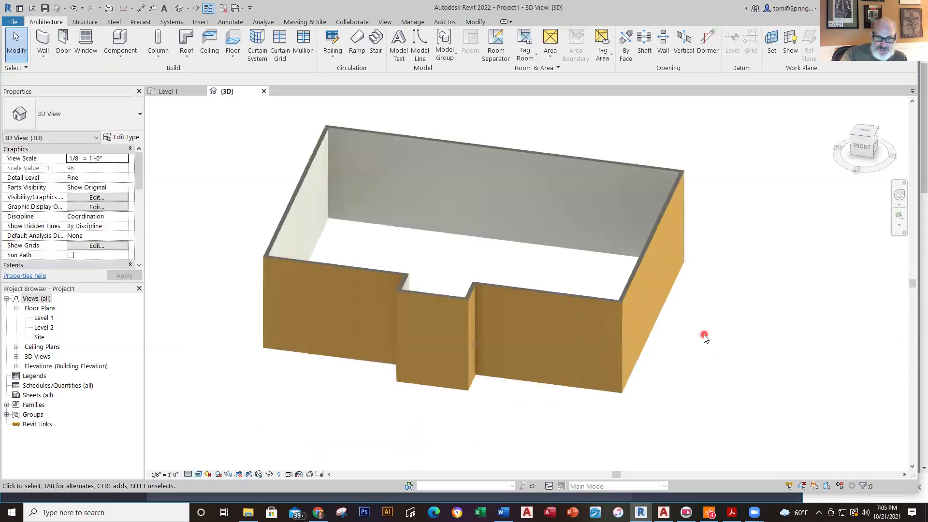
scroll(693, 338, up, 2)
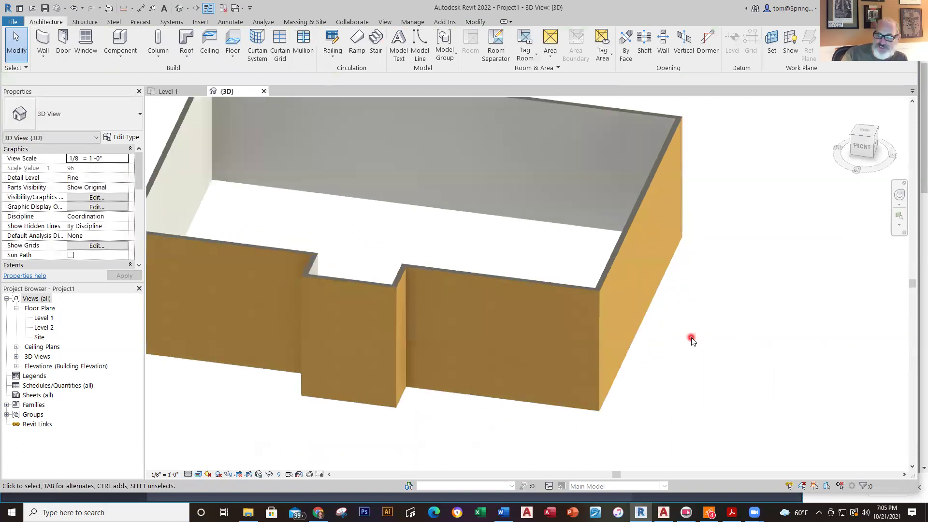
scroll(703, 341, down, 2)
scroll(722, 346, down, 2)
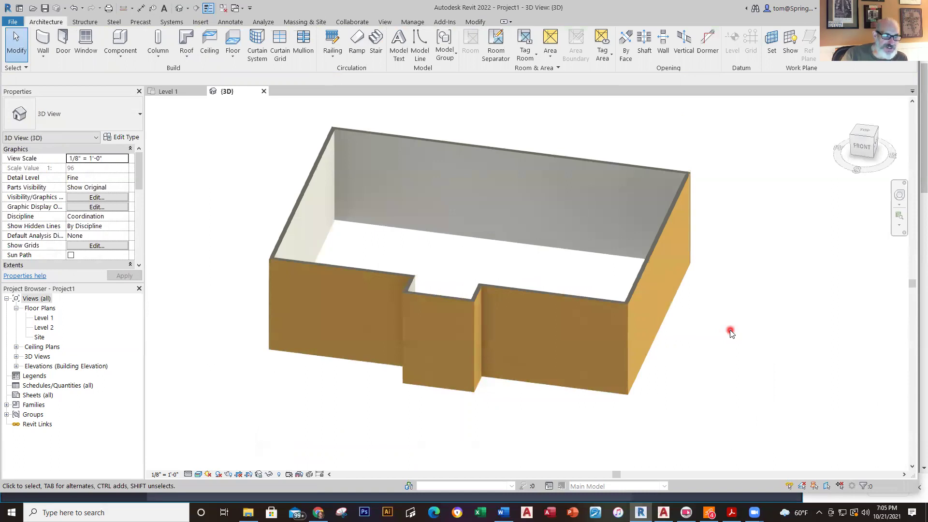
click(162, 94)
scroll(450, 374, down, 3)
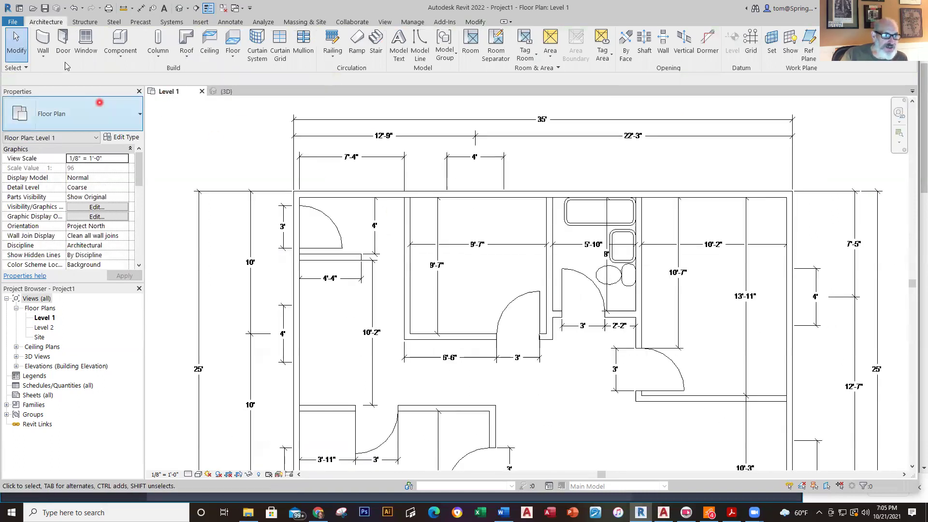
Place door 4 in the top-left room's wall
click(63, 41)
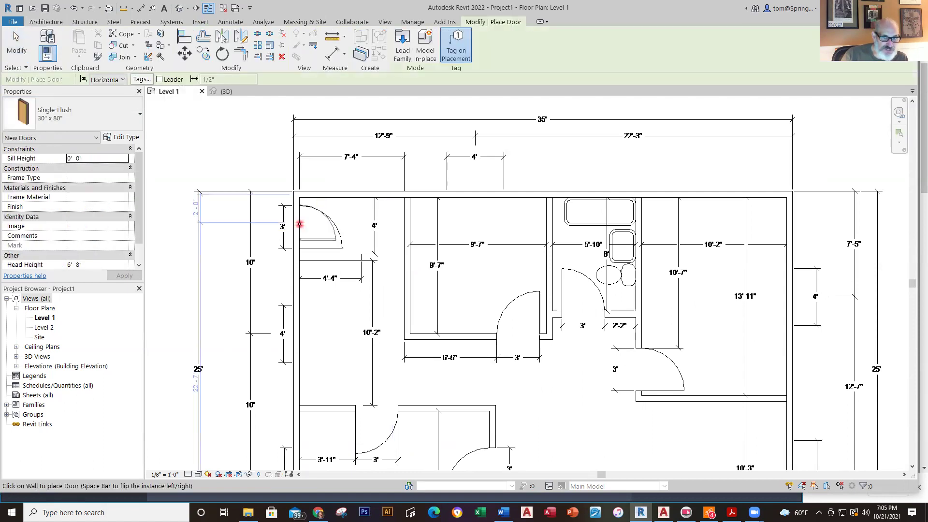
click(300, 230)
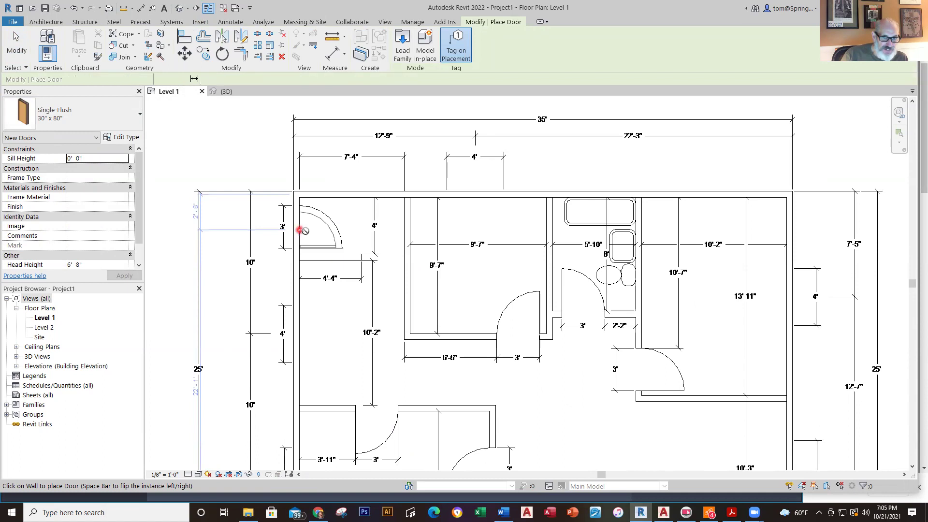
scroll(349, 231, up, 2)
key(Escape)
scroll(348, 231, up, 1)
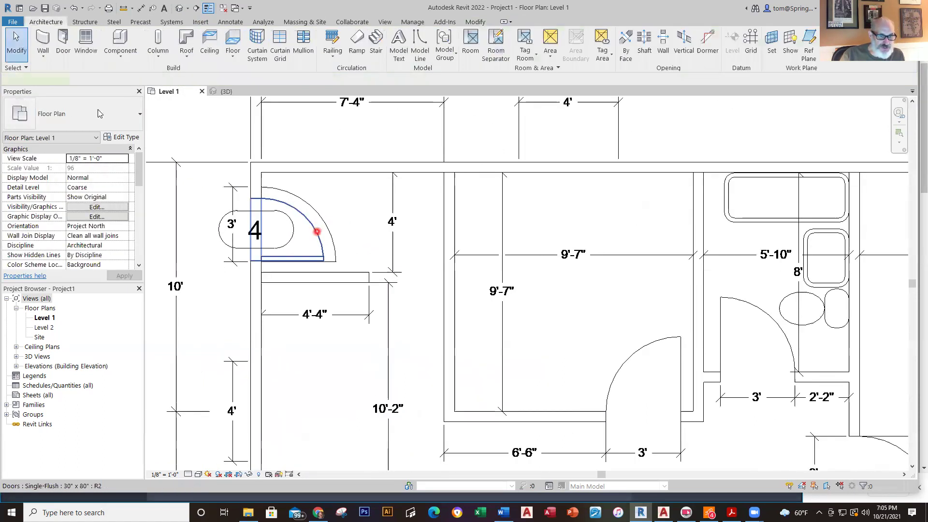
Change door 4 to Single-Flush 36" x 80" and nudge it slightly along its wall
click(317, 232)
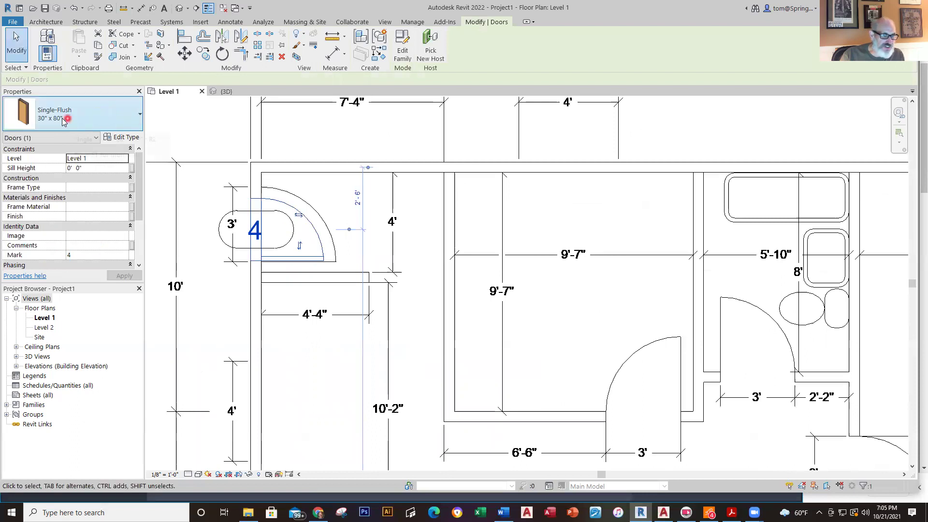
click(140, 115)
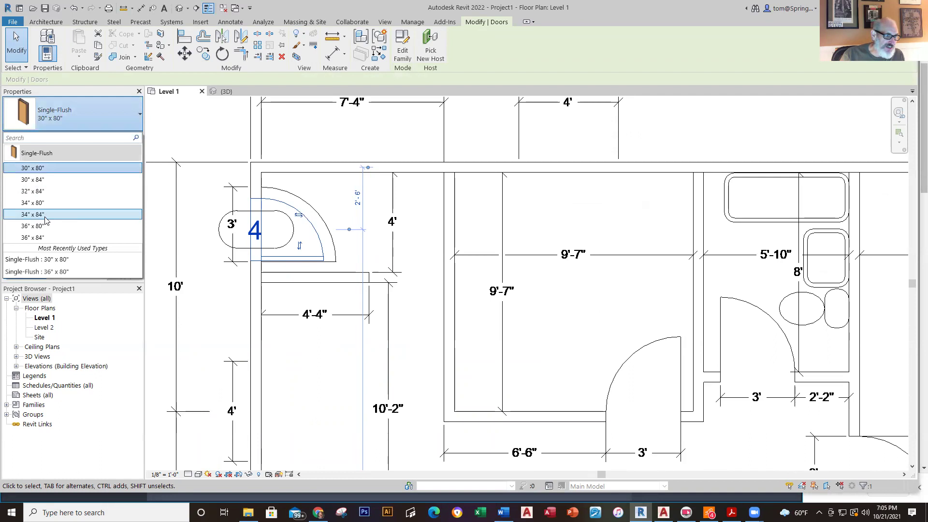
click(44, 226)
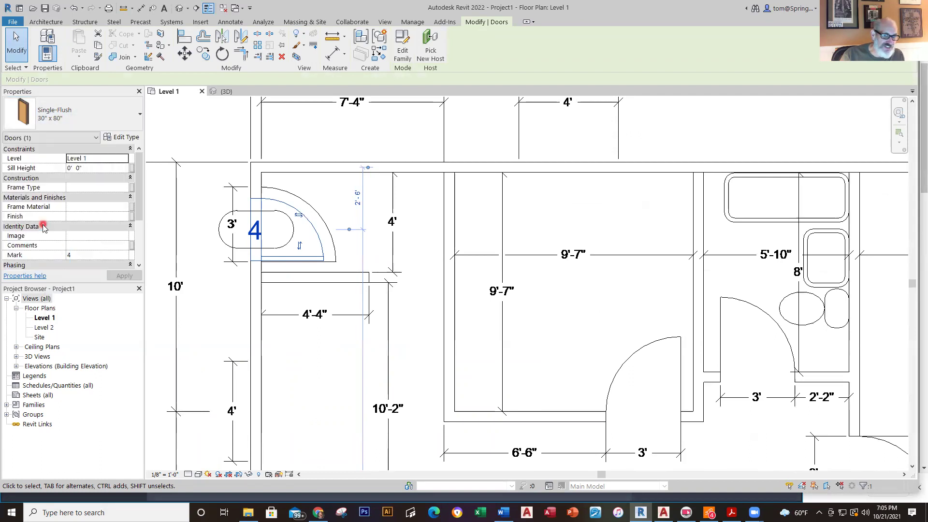
key(Escape)
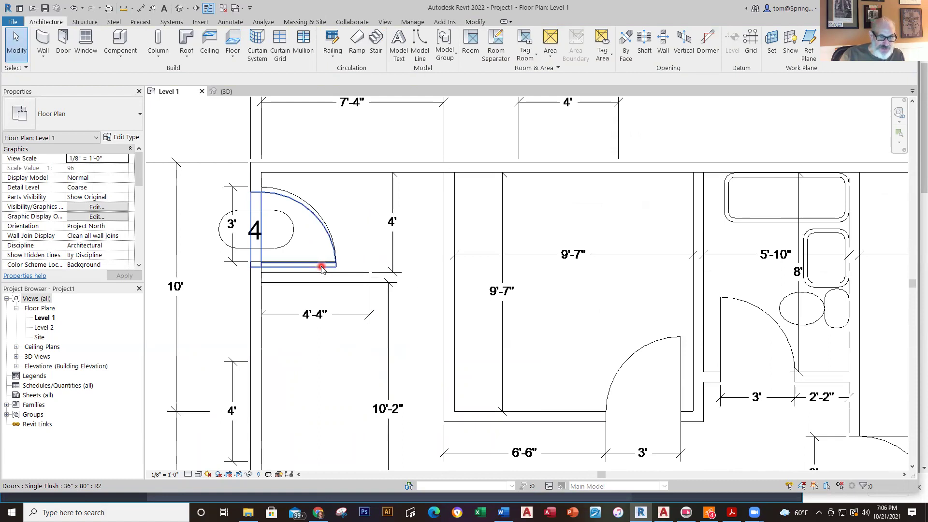
click(322, 268)
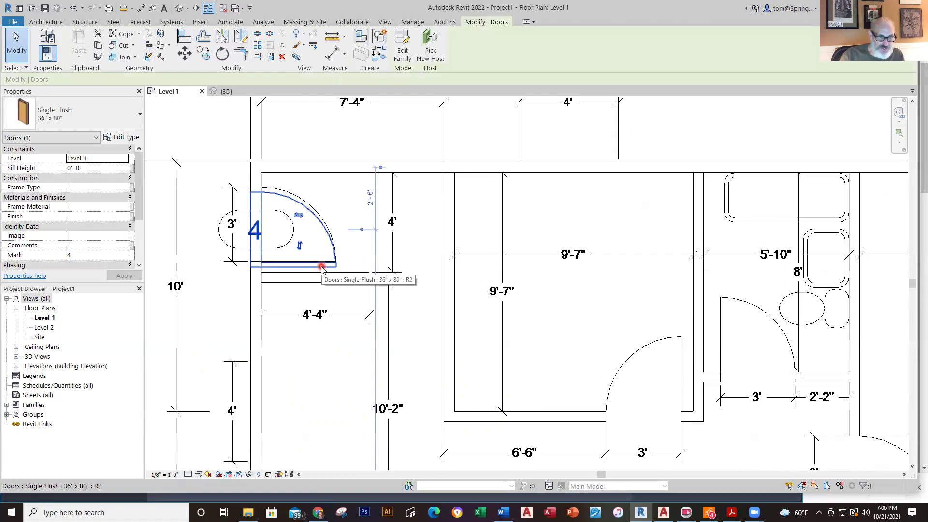
drag(321, 267, 321, 265)
key(Escape)
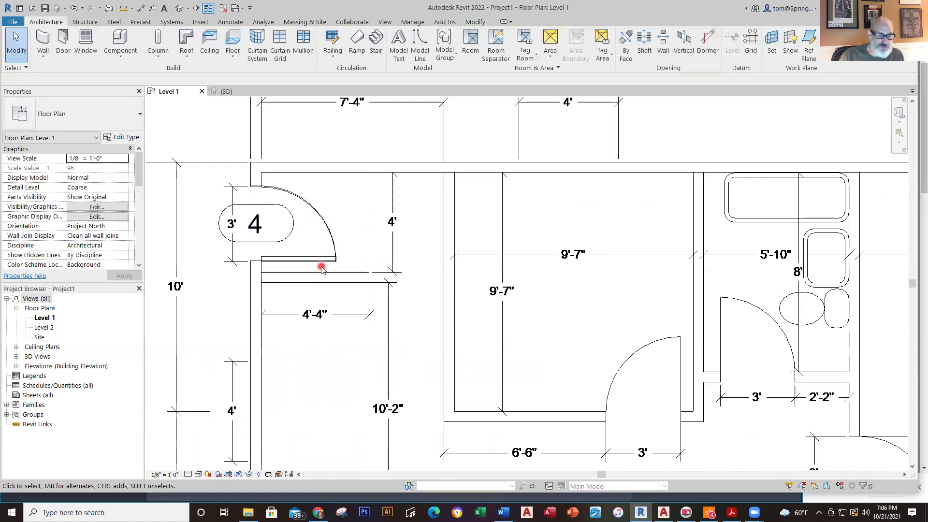
scroll(366, 271, down, 2)
scroll(351, 315, down, 1)
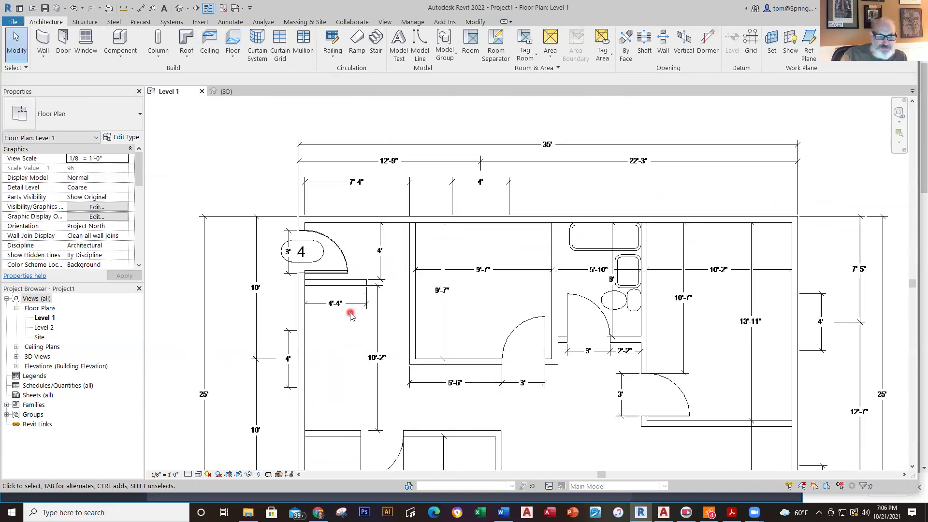
scroll(333, 312, down, 1)
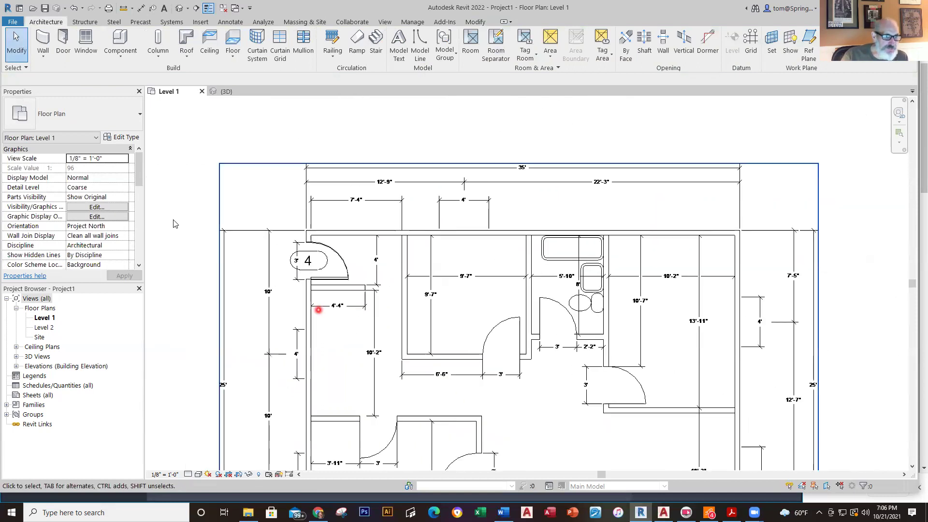
Select the Single-Flush 36" x 80" door type and bring the plan's bottom into view
click(64, 52)
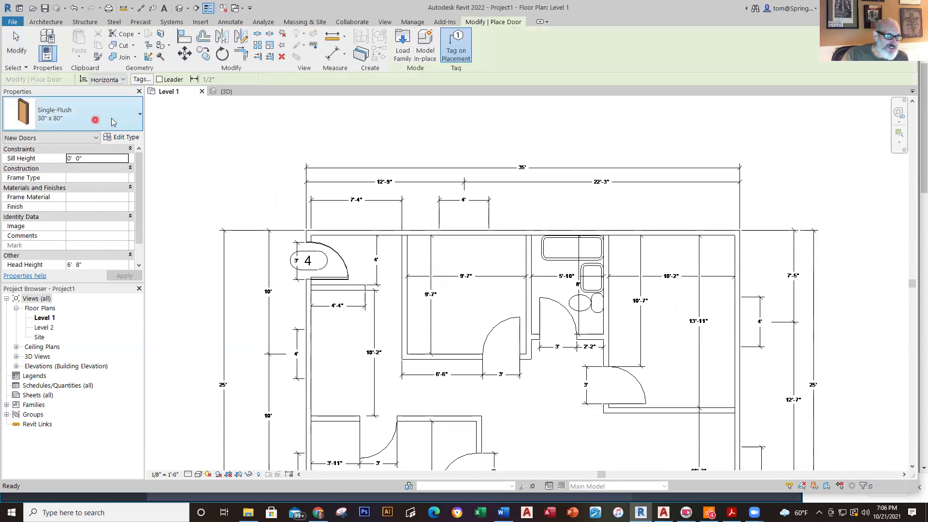
click(131, 116)
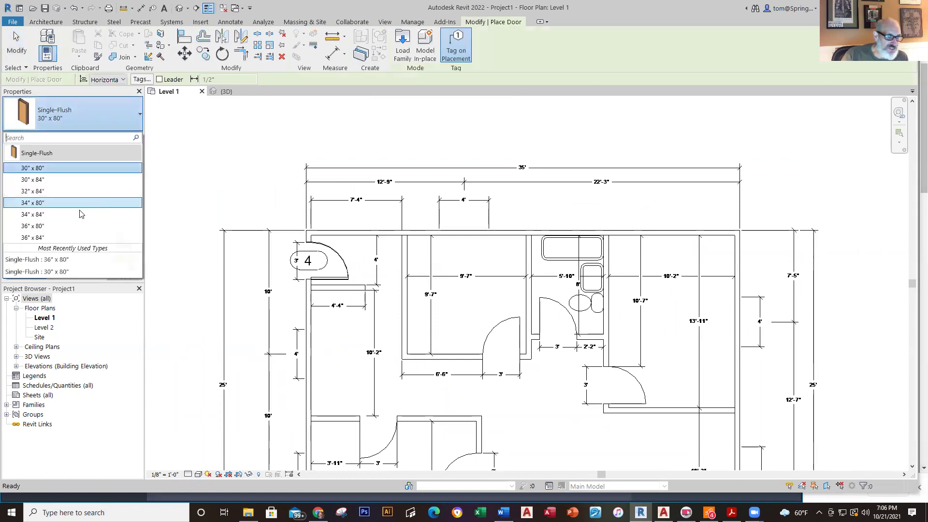
click(77, 226)
scroll(504, 387, up, 3)
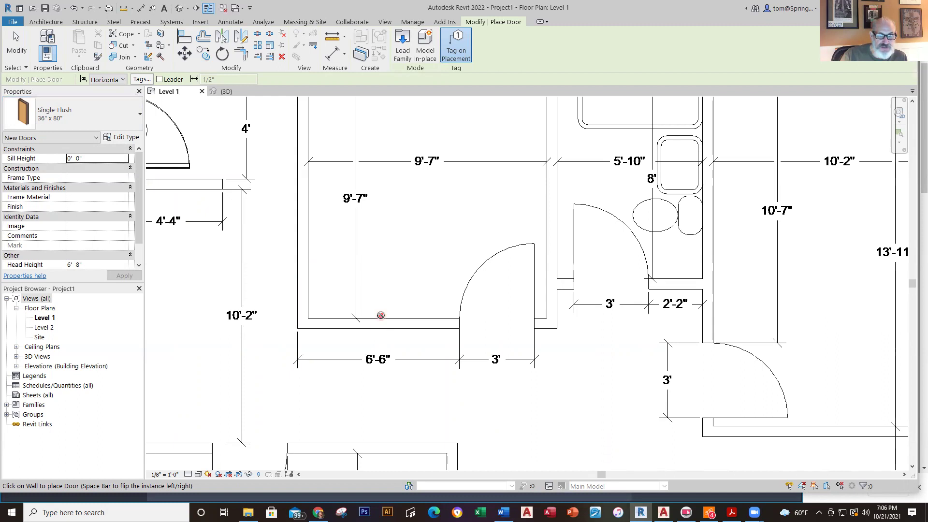
click(51, 118)
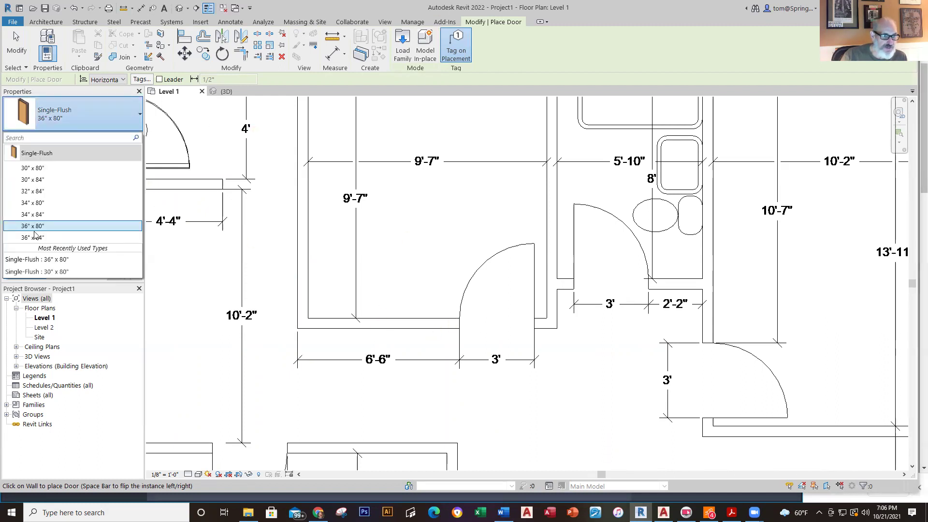
click(768, 311)
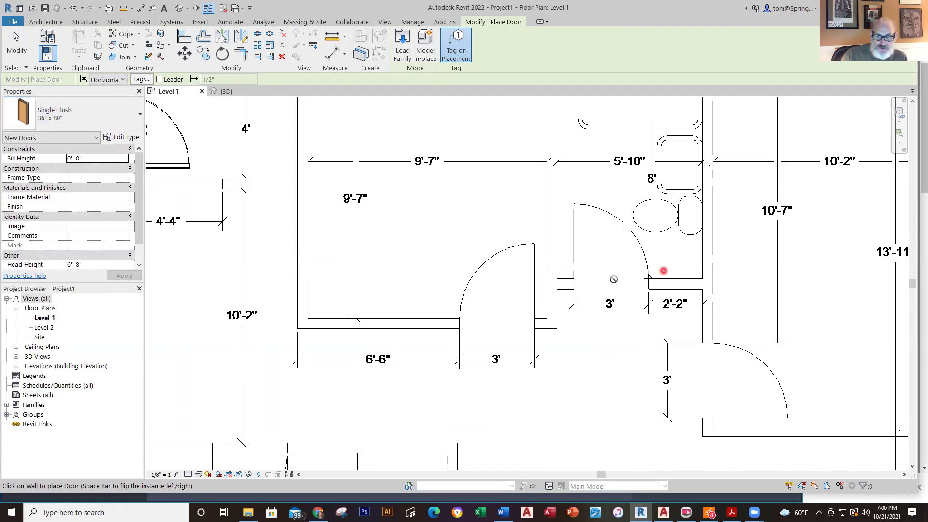
key(Escape)
key(Escape)
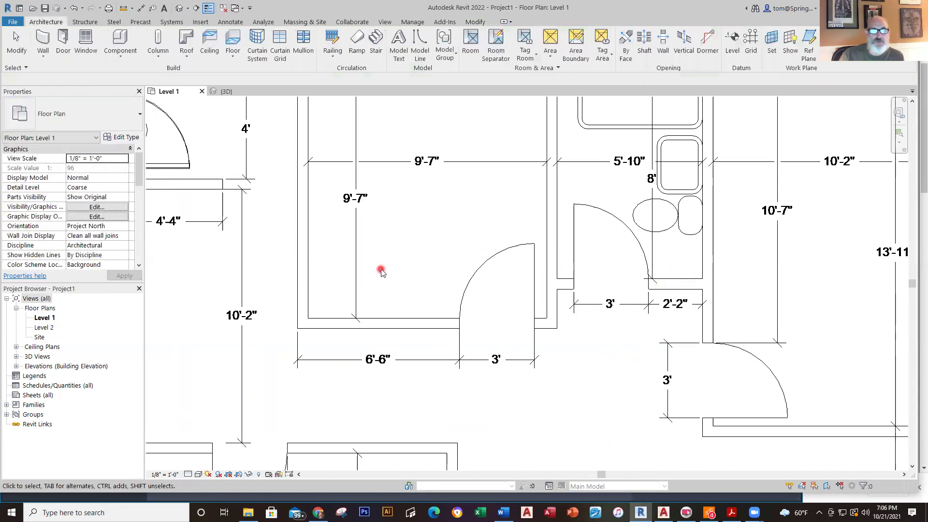
scroll(389, 283, down, 5)
middle_drag(389, 285, 394, 208)
Place door 5 in the bottom entry wall and flip its hinge side
click(63, 46)
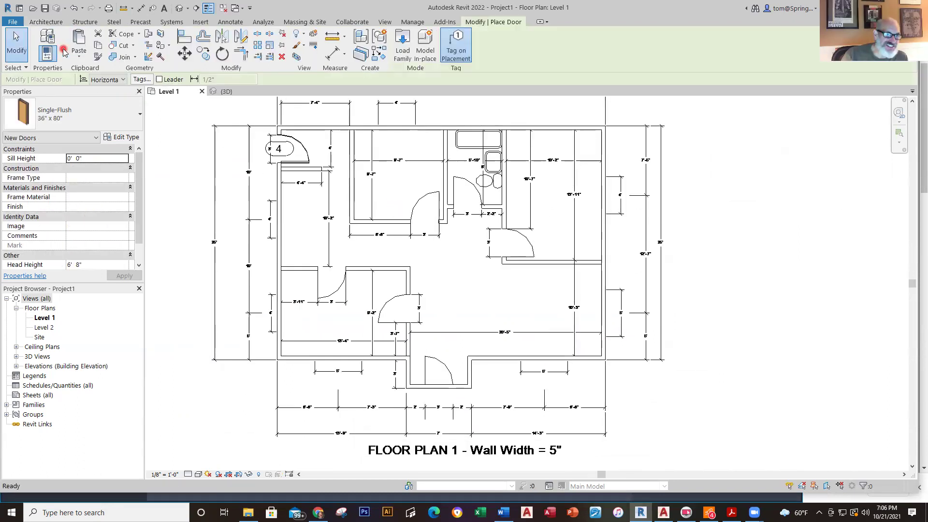
scroll(465, 399, up, 3)
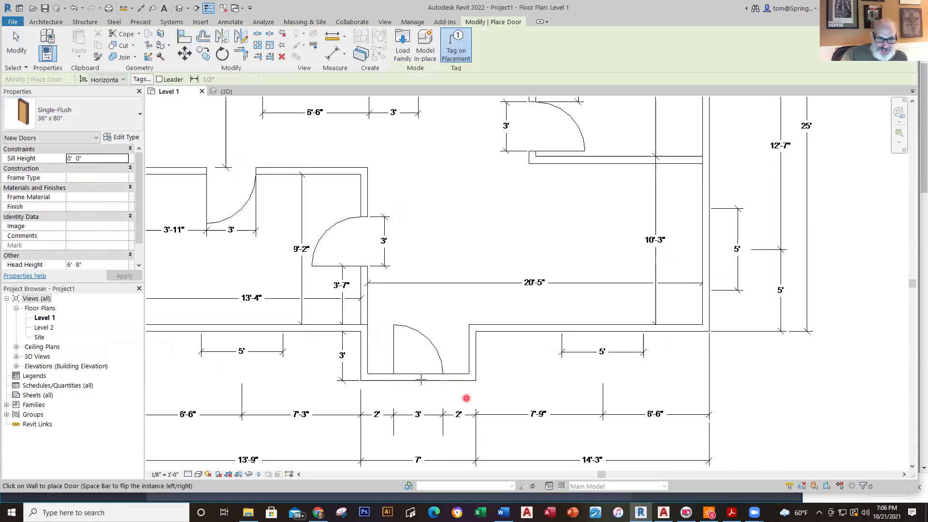
click(417, 373)
scroll(418, 369, up, 5)
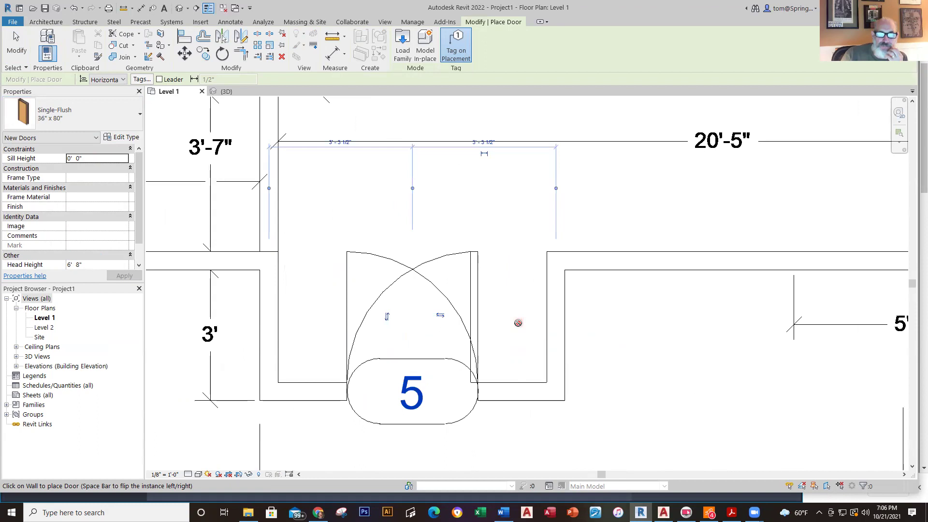
click(441, 316)
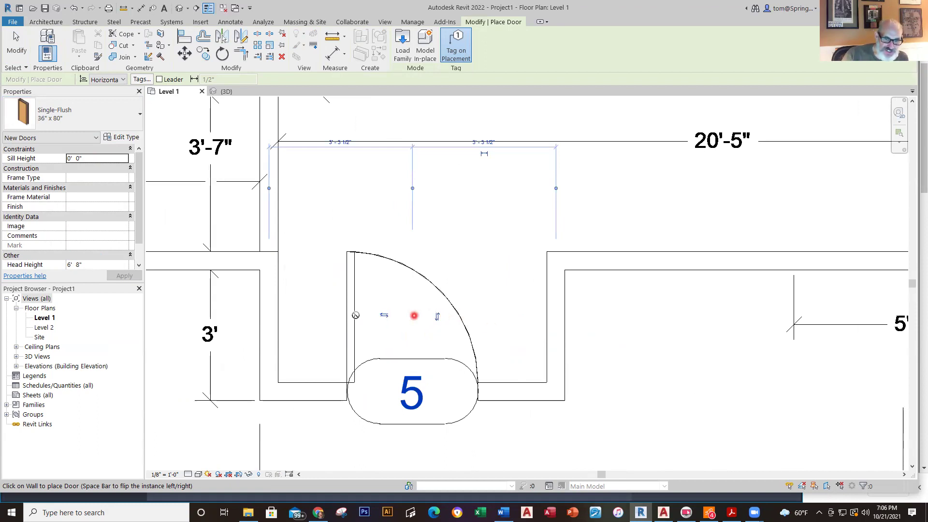
click(384, 315)
click(441, 314)
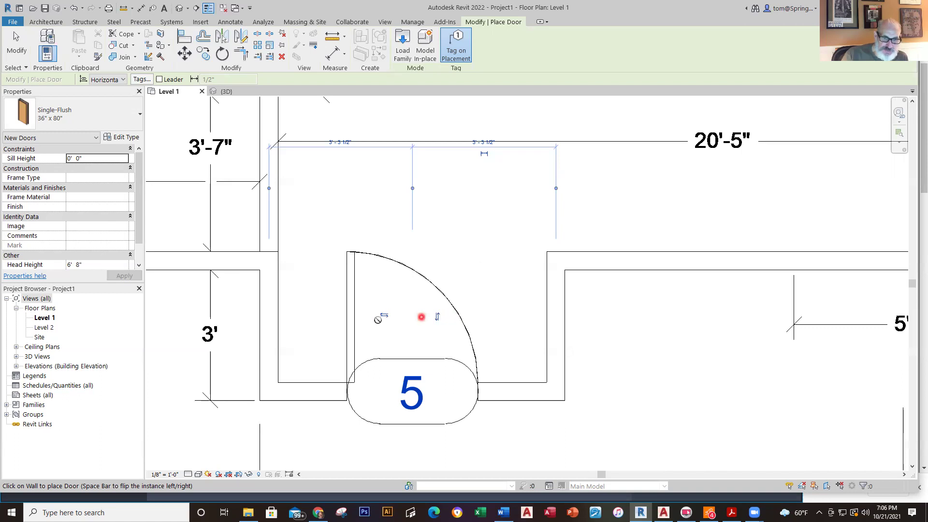
click(438, 316)
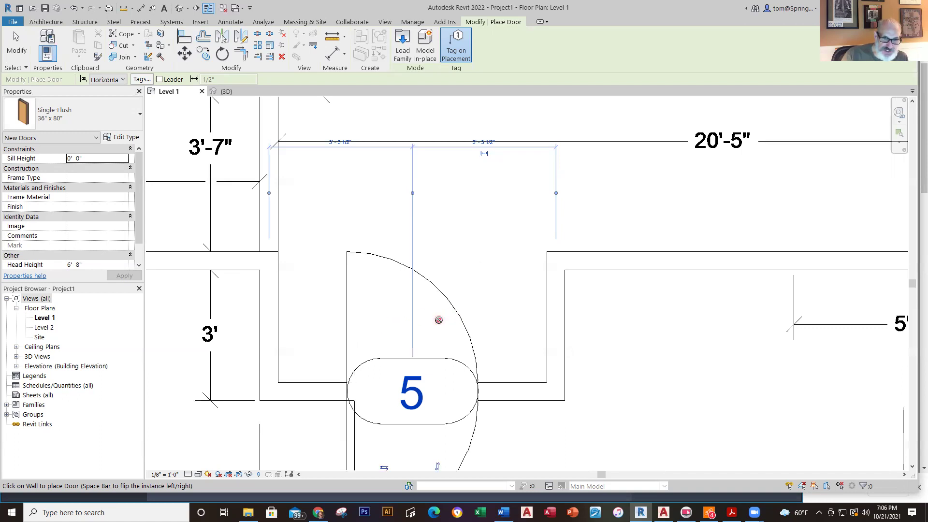
Flip door 5 back to swing upward and view the whole floor plan
scroll(445, 462, down, 2)
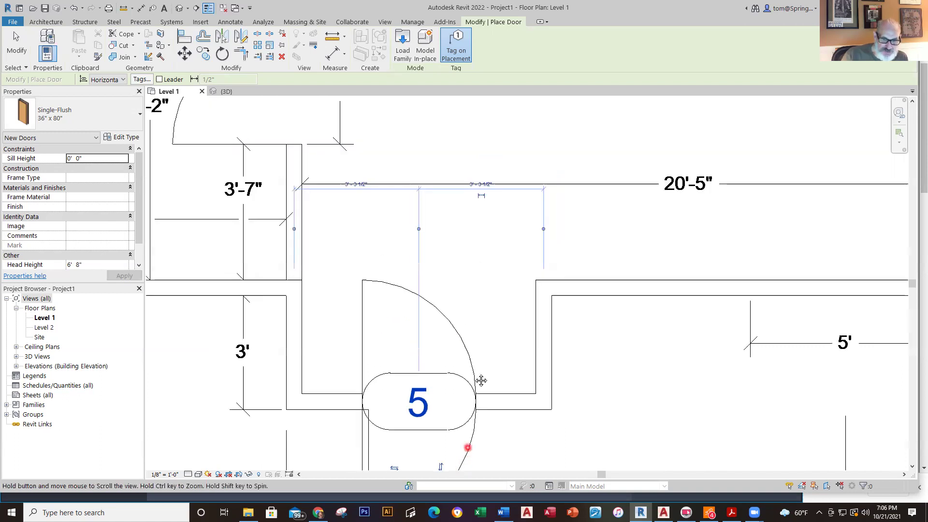
middle_drag(444, 477, 454, 397)
click(448, 390)
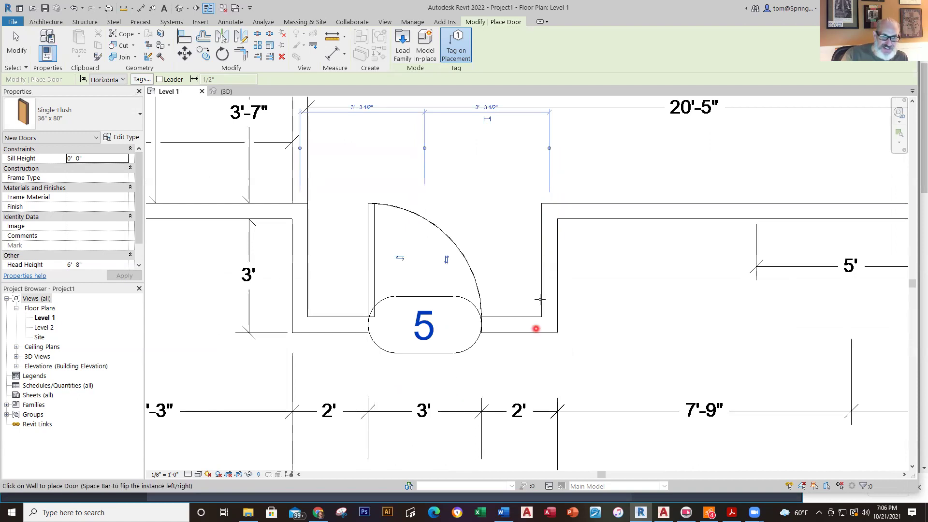
key(Escape)
key(Escape)
scroll(667, 290, down, 5)
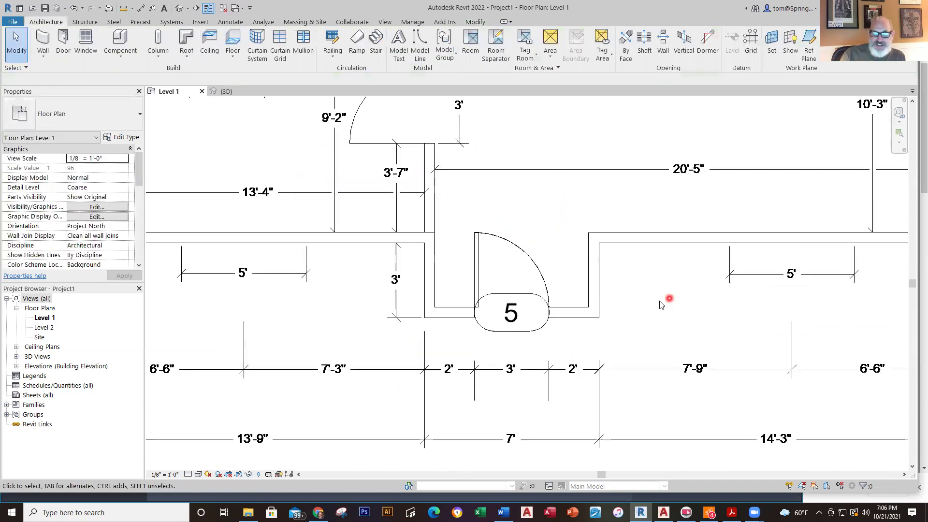
middle_drag(644, 292, 553, 406)
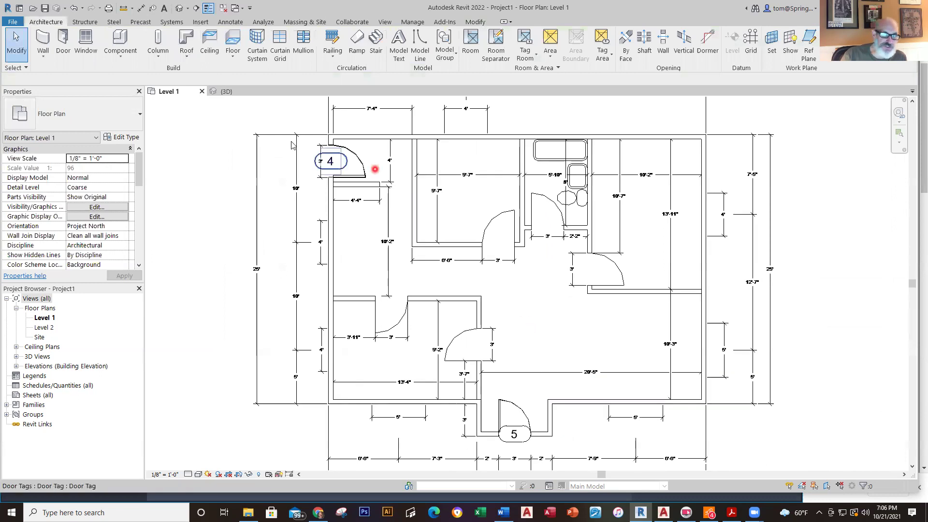
Start an architectural wall using the Interior Wall - 5" type
click(43, 57)
click(63, 74)
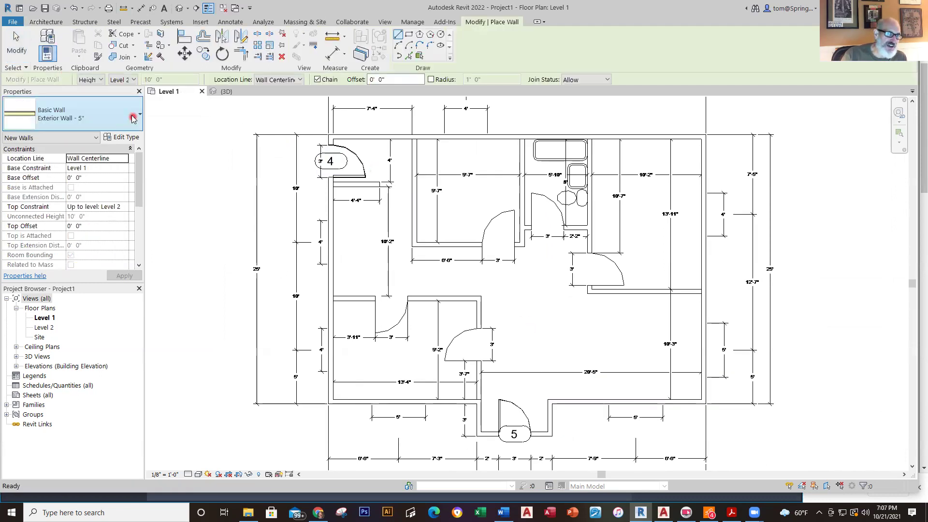
click(138, 117)
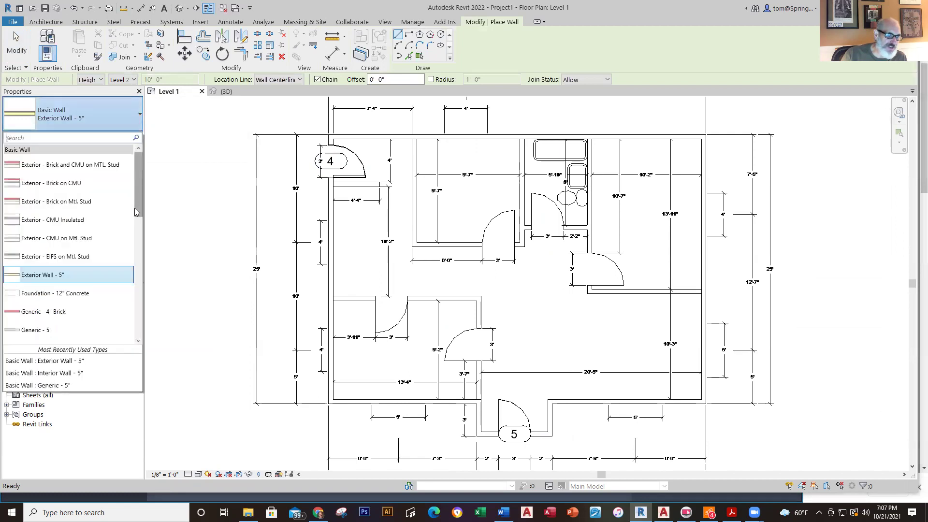
drag(137, 210, 141, 266)
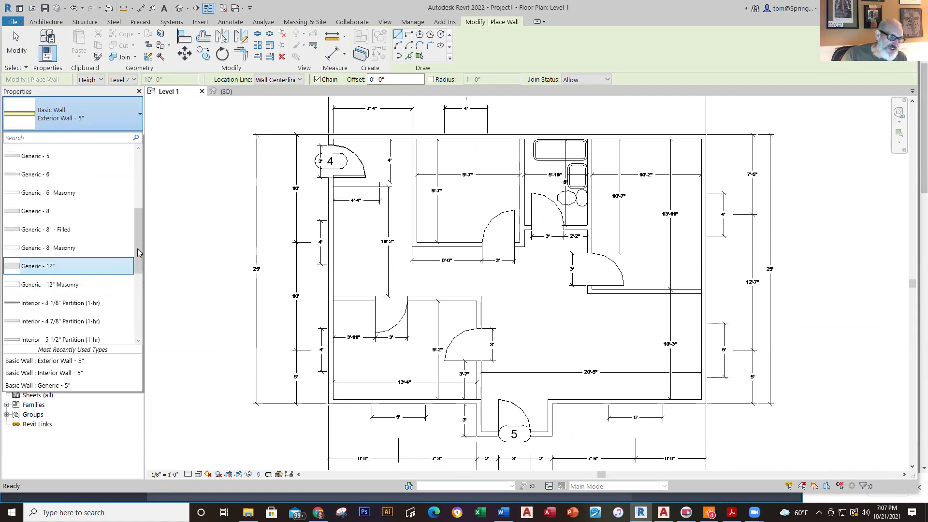
drag(138, 249, 140, 278)
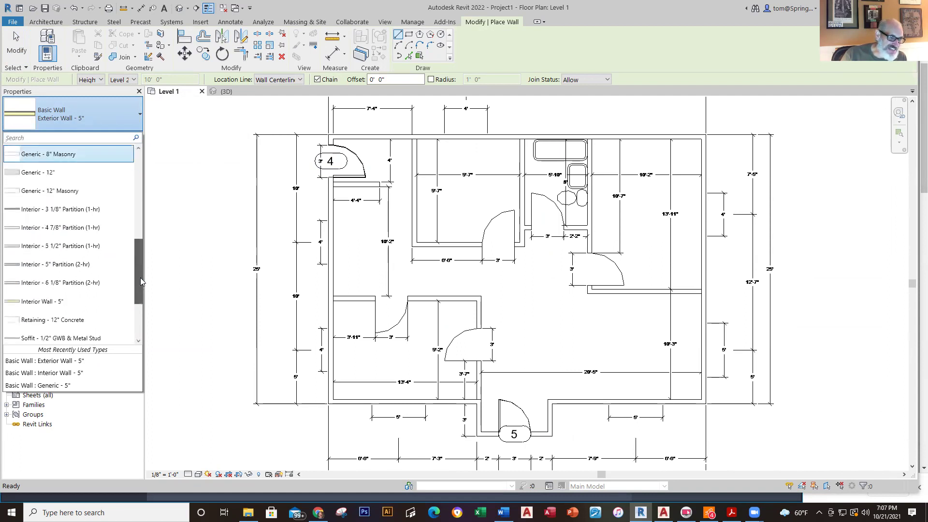
click(42, 301)
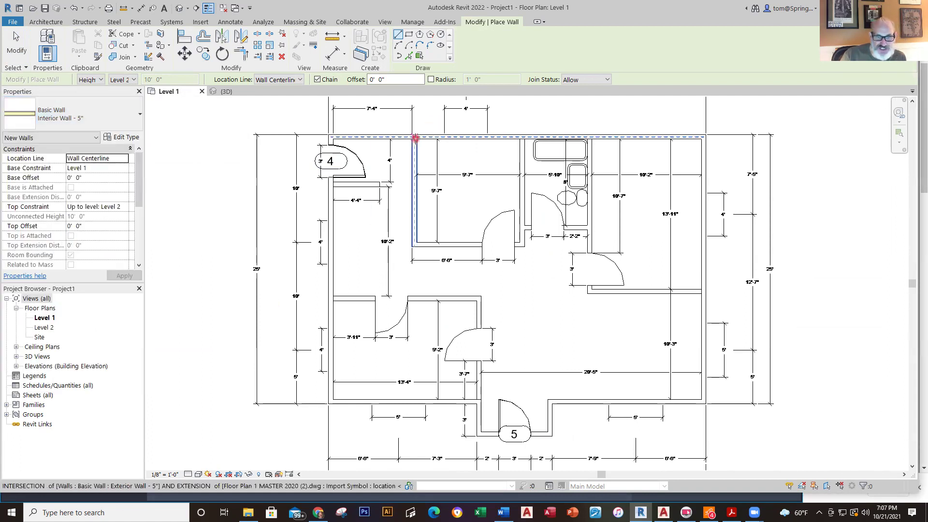
Trace a partition from the 4'-4" wall, then wall in a room's left, bottom and right sides
click(381, 183)
scroll(342, 188, up, 3)
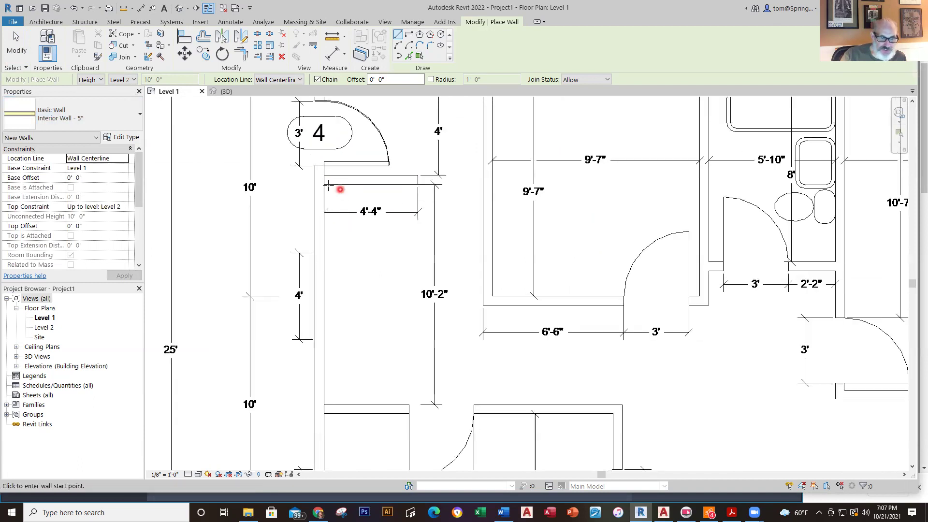
click(321, 181)
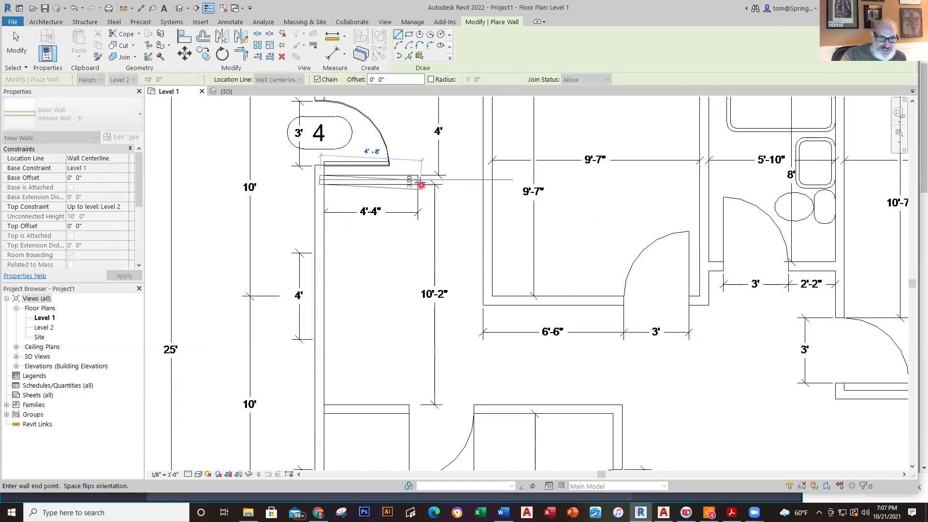
key(Escape)
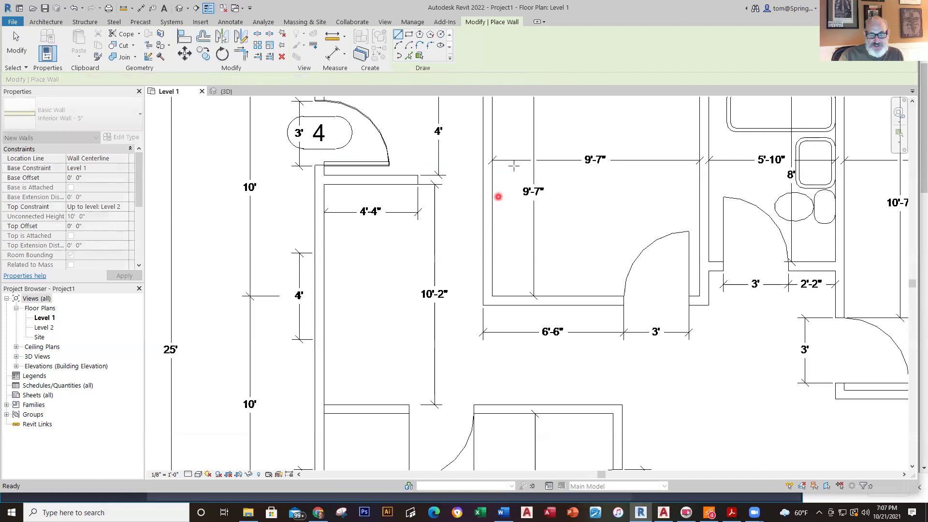
scroll(511, 164, down, 1)
scroll(512, 165, down, 1)
middle_drag(511, 165, 493, 300)
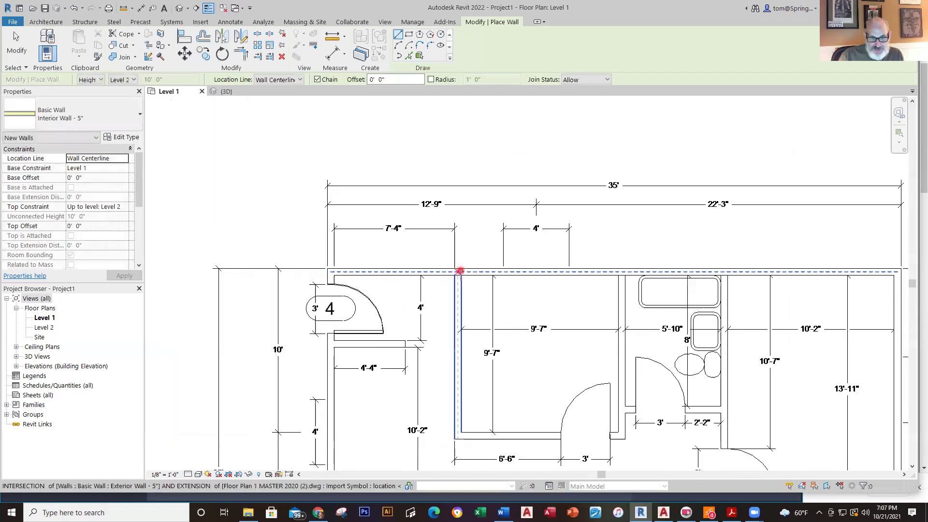
click(457, 274)
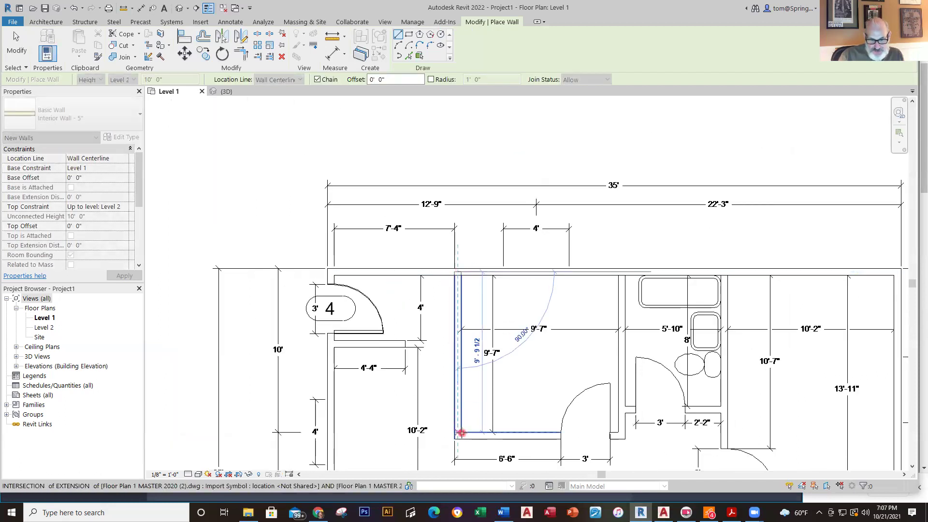
click(460, 433)
click(622, 436)
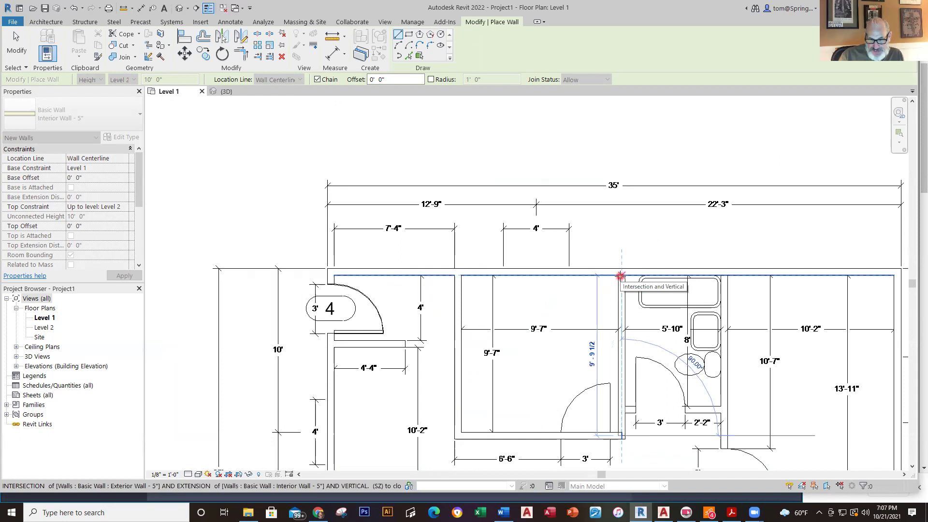
click(621, 276)
key(Escape)
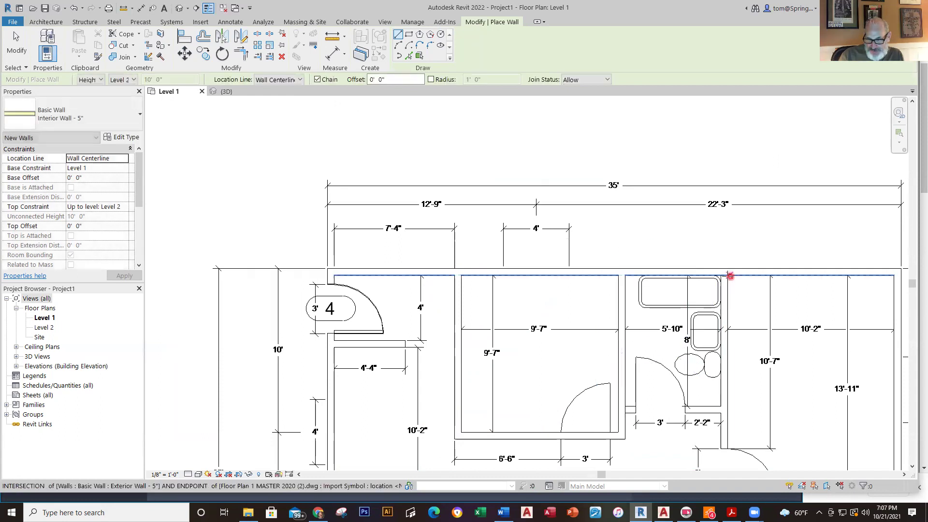
Trace the partitions beside and below the bathroom and along the left room's bottom edge
click(731, 447)
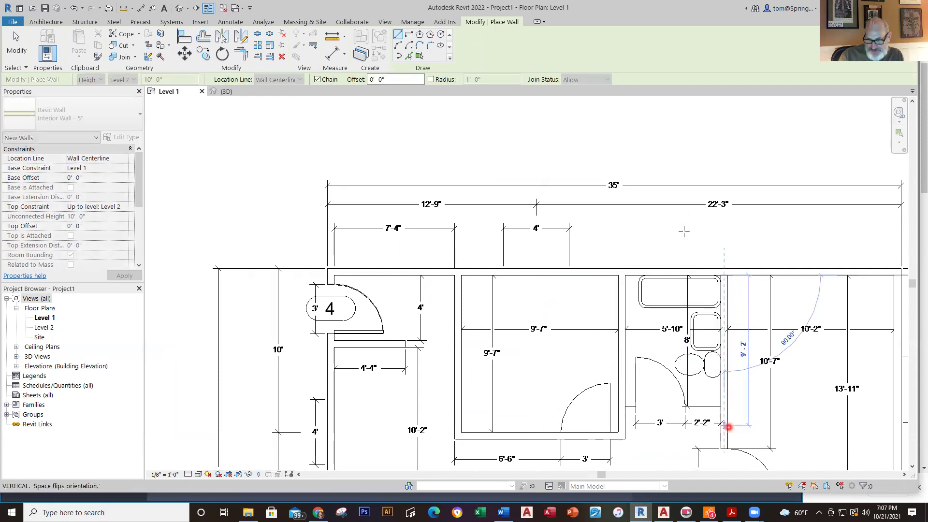
scroll(731, 437, down, 1)
middle_drag(735, 447, 681, 230)
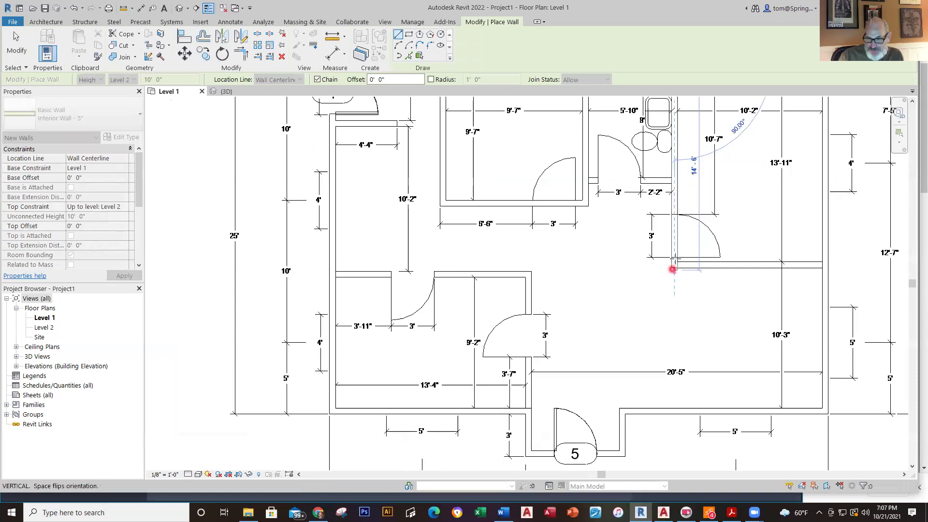
click(822, 266)
key(Escape)
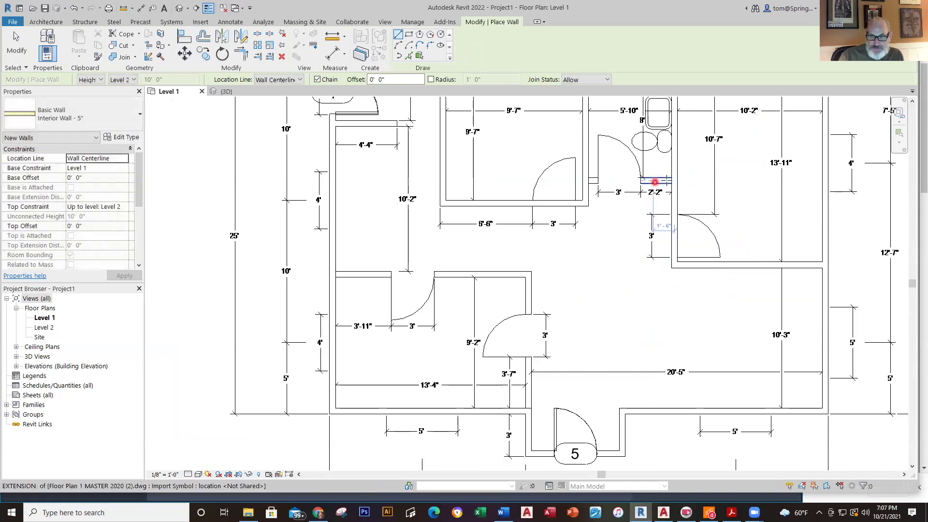
click(675, 180)
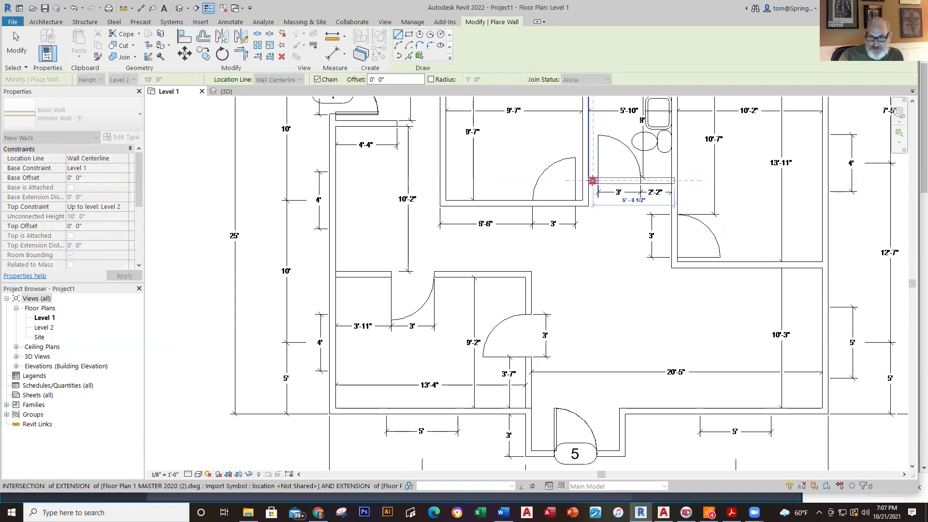
click(587, 180)
key(Escape)
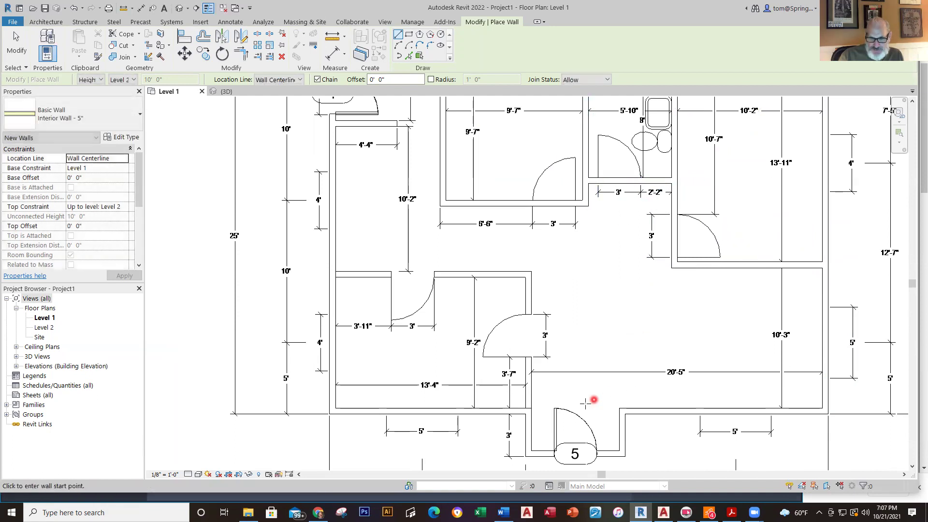
scroll(574, 338, down, 3)
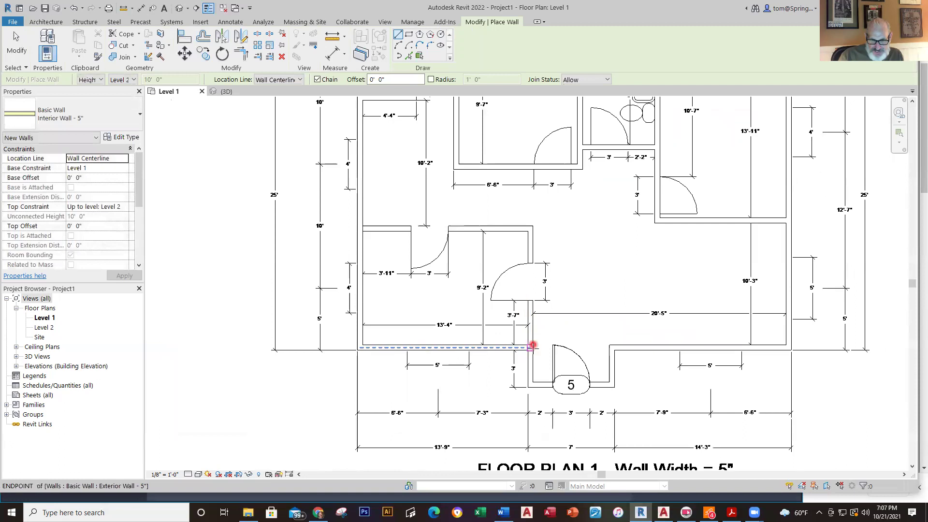
click(532, 348)
key(Escape)
click(532, 228)
click(369, 227)
key(Escape)
key(Escape)
scroll(686, 257, down, 4)
scroll(667, 314, down, 1)
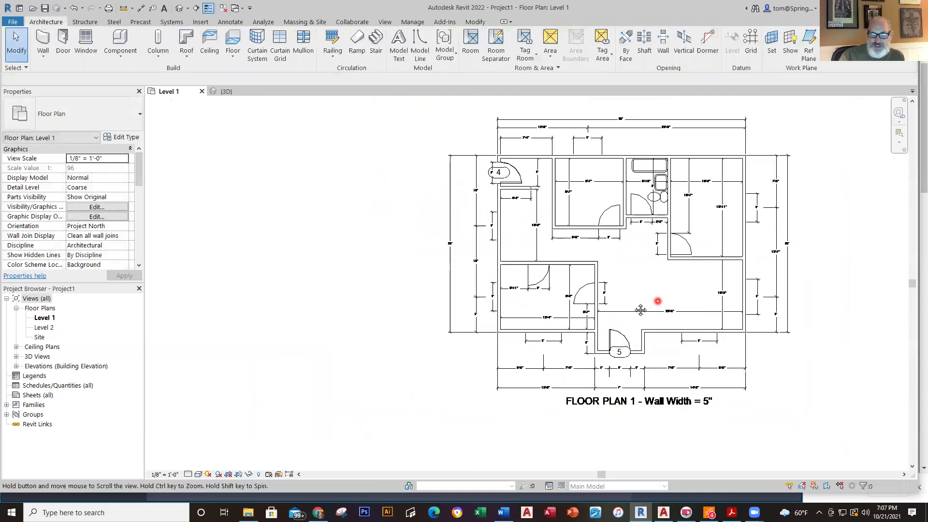
middle_drag(655, 303, 307, 261)
click(226, 93)
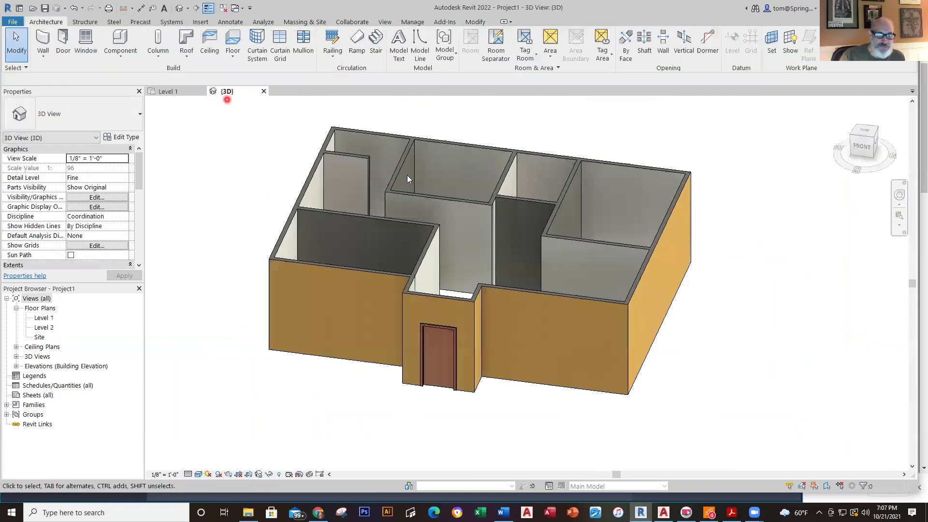
scroll(593, 217, up, 3)
shift+middle_drag(829, 334, 803, 321)
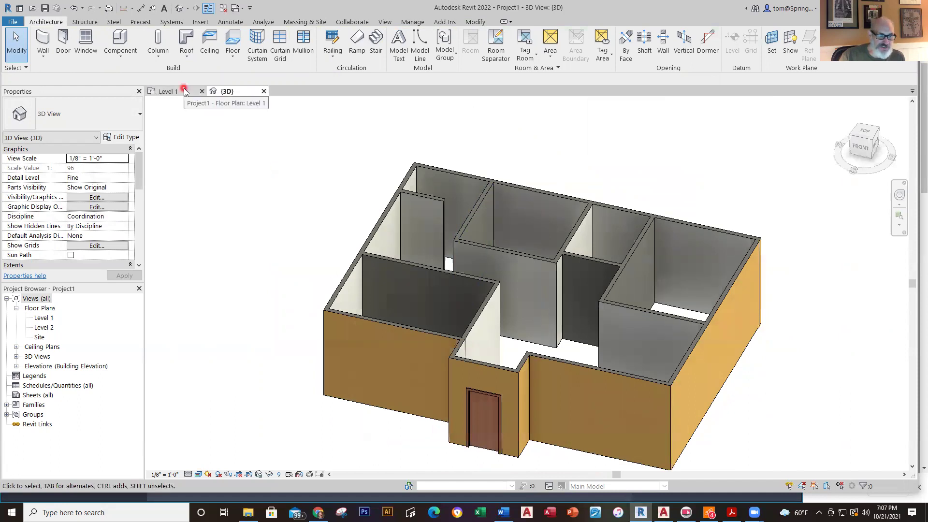
click(185, 92)
scroll(416, 201, up, 2)
Place 36" x 80" single-flush doors tagged 6, 7, 8 and 9 in the interior walls
click(63, 53)
scroll(425, 246, up, 2)
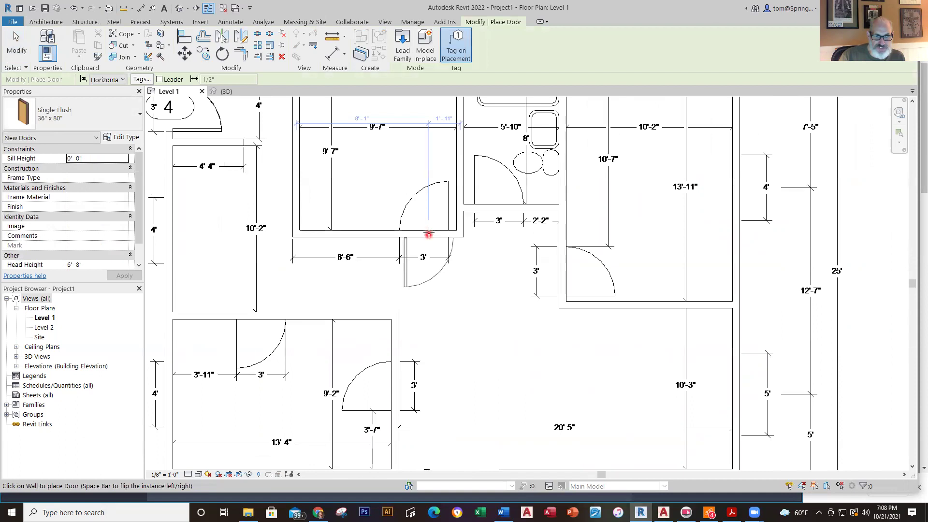
click(423, 230)
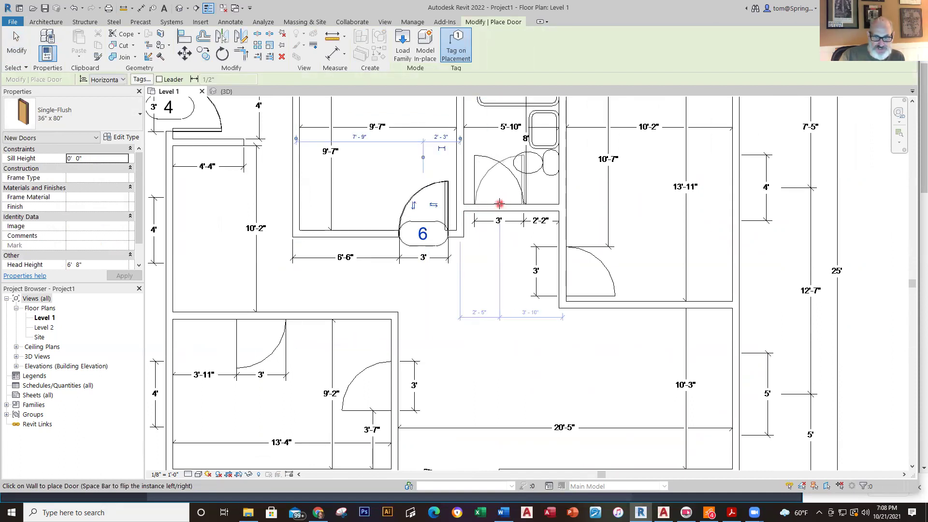
click(501, 203)
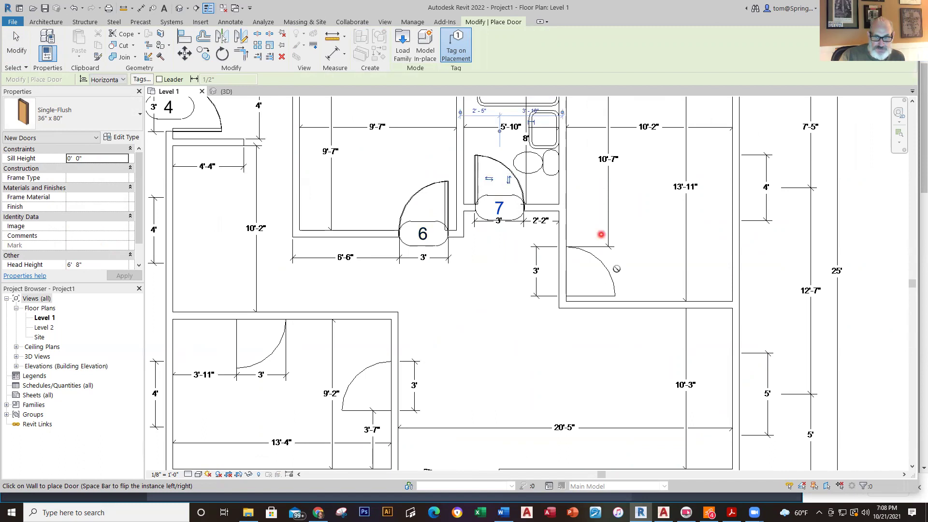
click(569, 272)
middle_drag(471, 387, 539, 247)
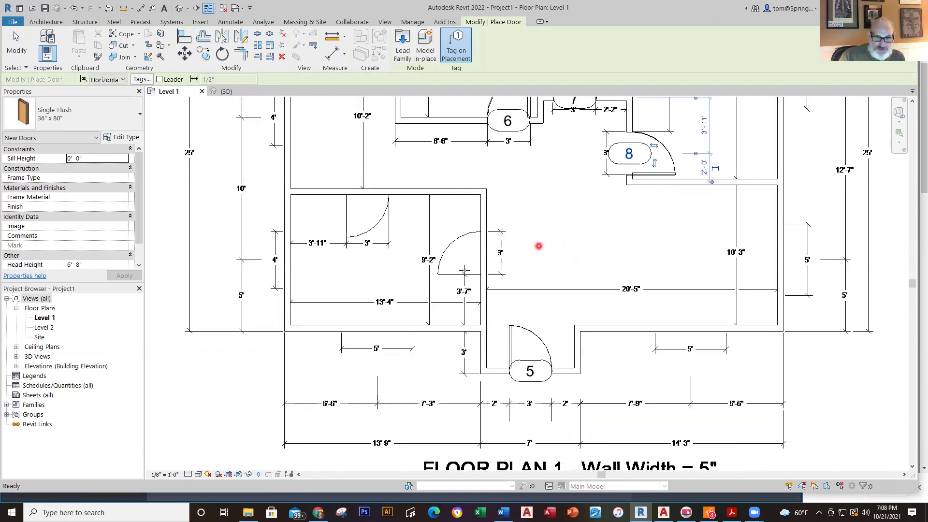
scroll(482, 252, up, 2)
click(482, 250)
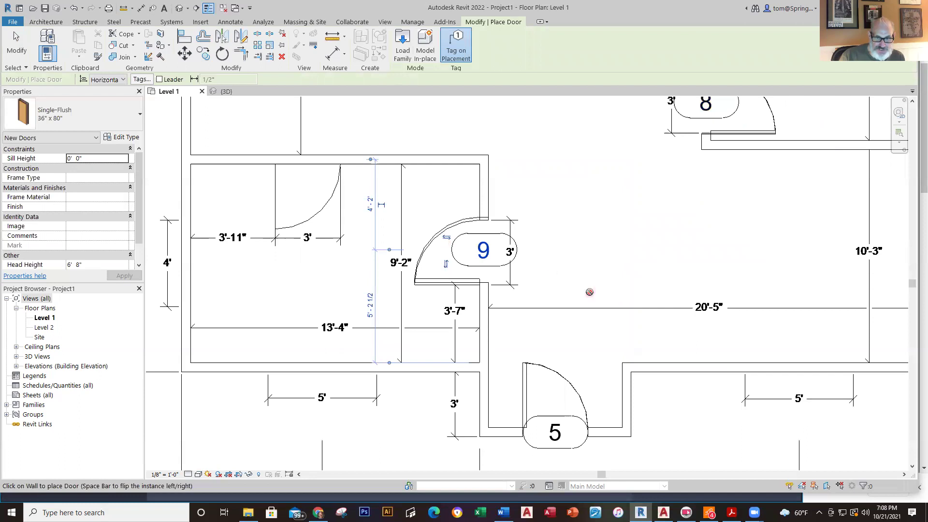
key(Escape)
key(Escape)
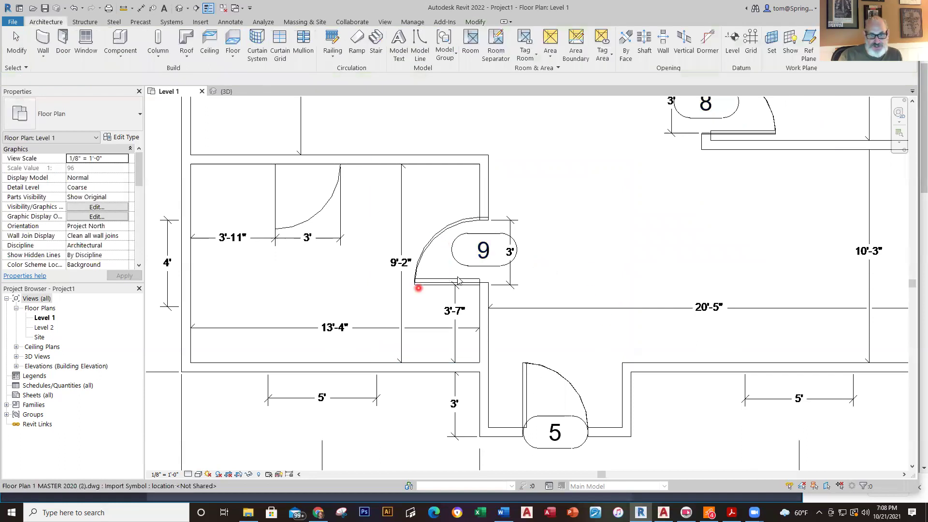
Shift door 9 slightly down its wall and show the whole floor plan
click(458, 276)
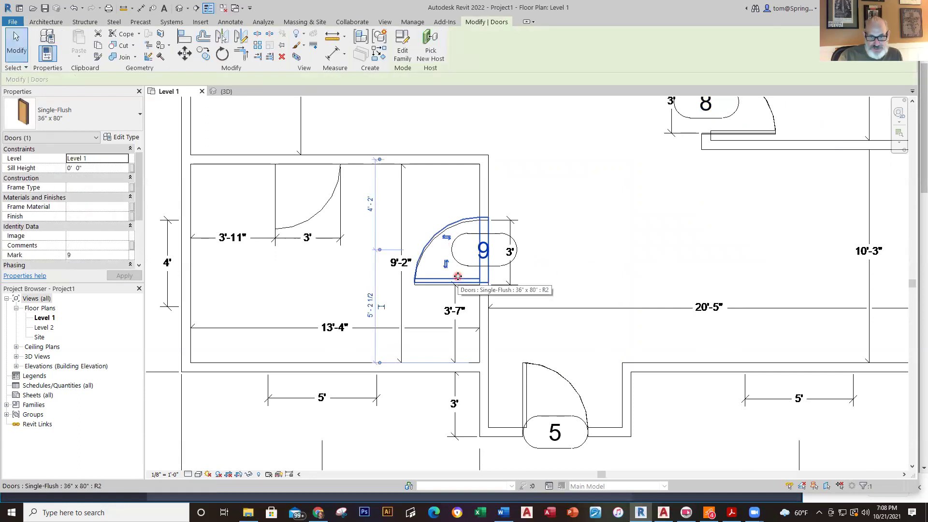
drag(457, 276, 458, 280)
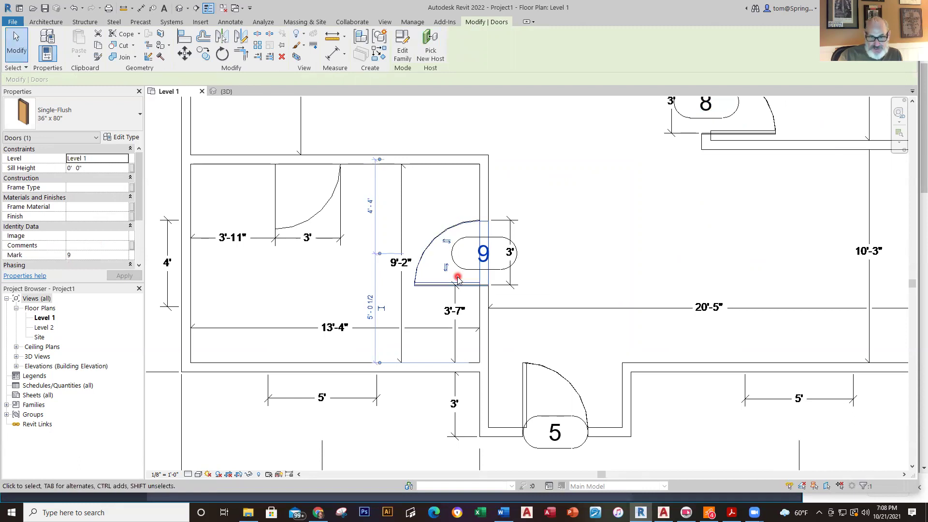
key(Escape)
scroll(683, 246, down, 5)
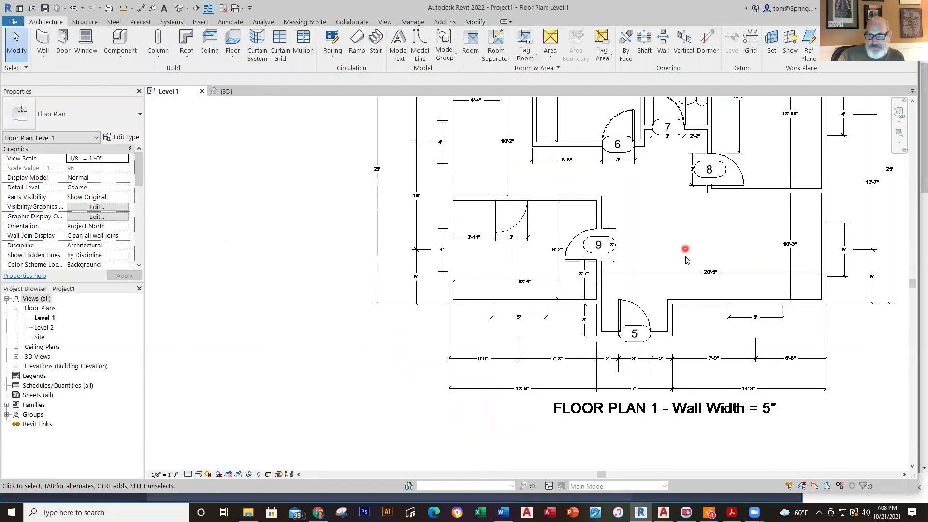
middle_drag(564, 319, 503, 393)
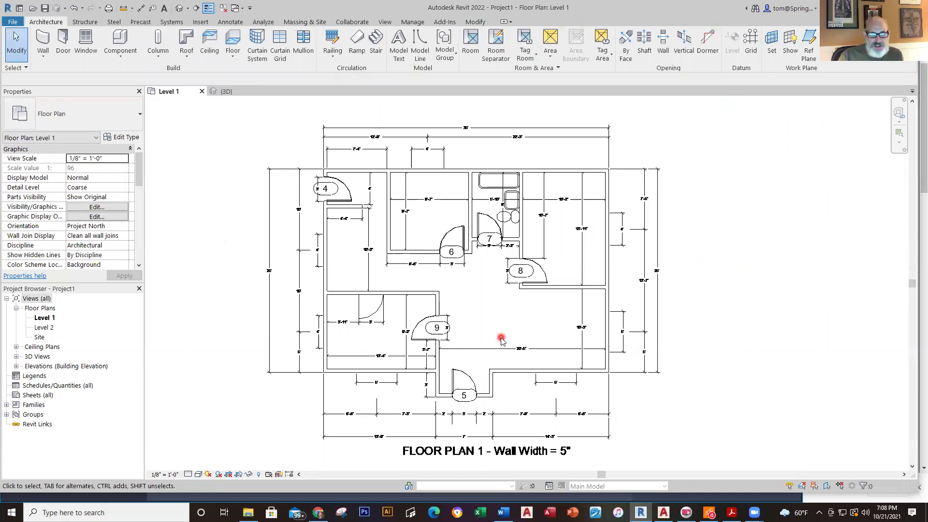
scroll(409, 155, up, 3)
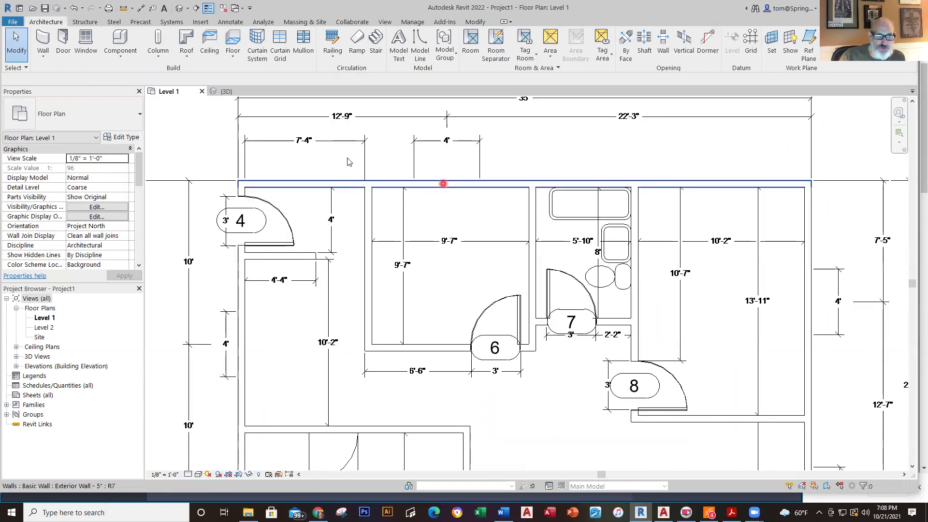
Place 60" x 36" Slider with Trim windows in the bottom exterior wall
click(86, 44)
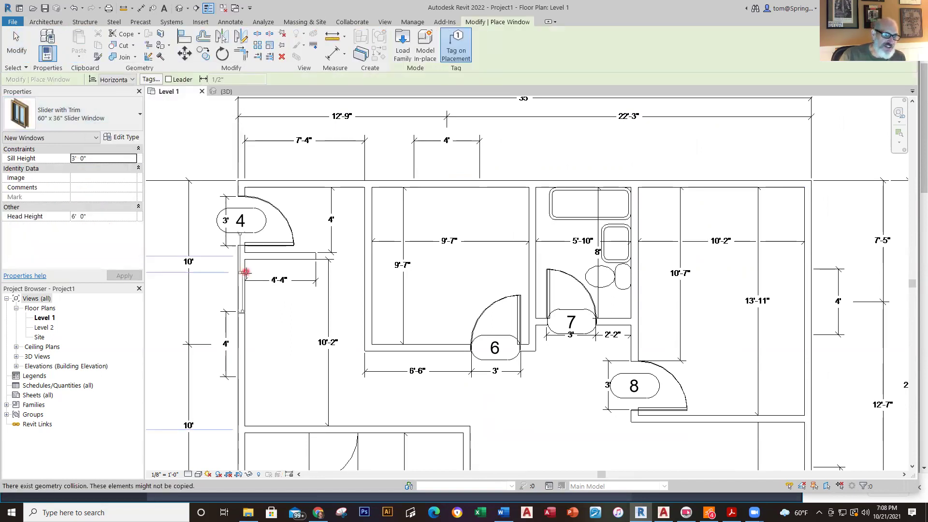
scroll(265, 348, down, 3)
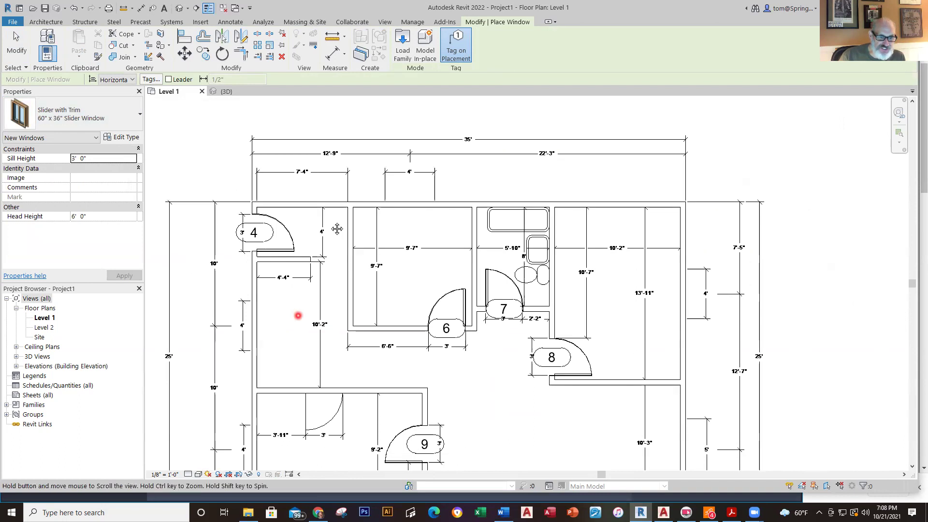
middle_drag(337, 229, 400, 80)
scroll(392, 375, up, 2)
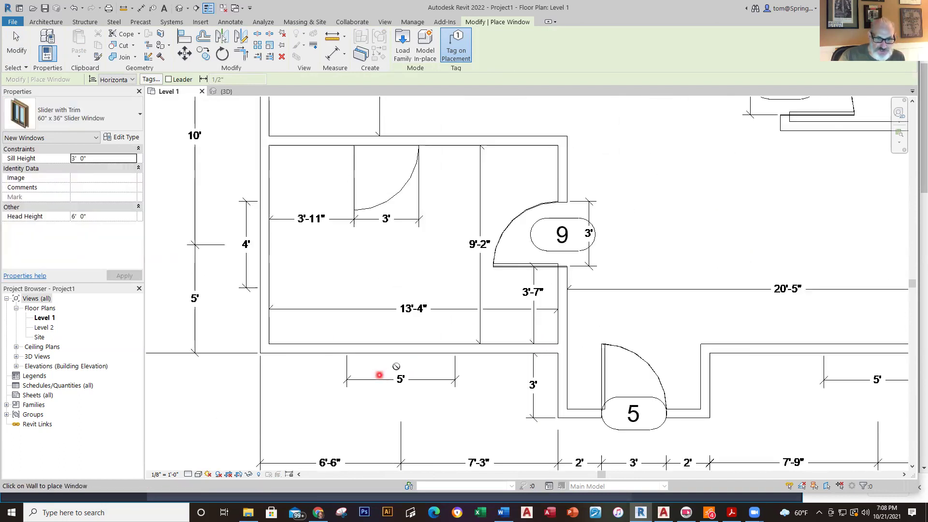
click(402, 354)
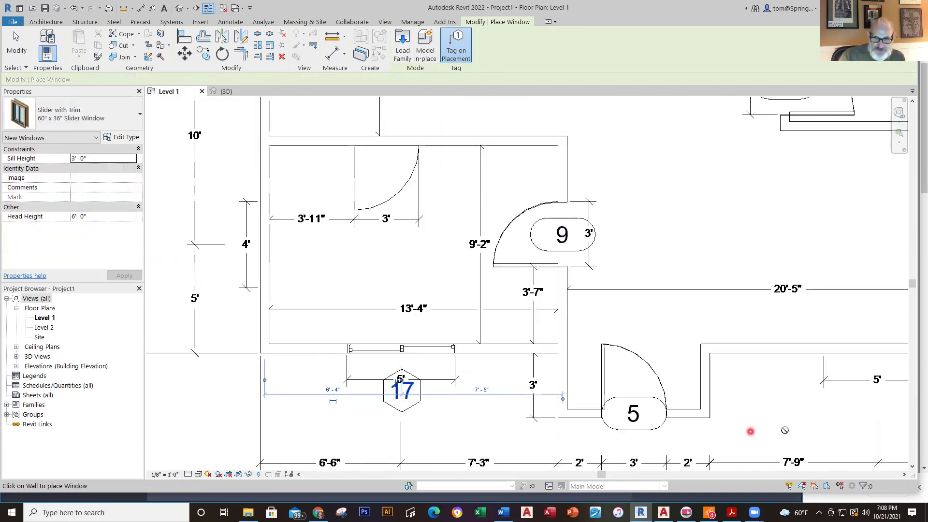
scroll(777, 426, down, 1)
middle_drag(807, 414, 493, 354)
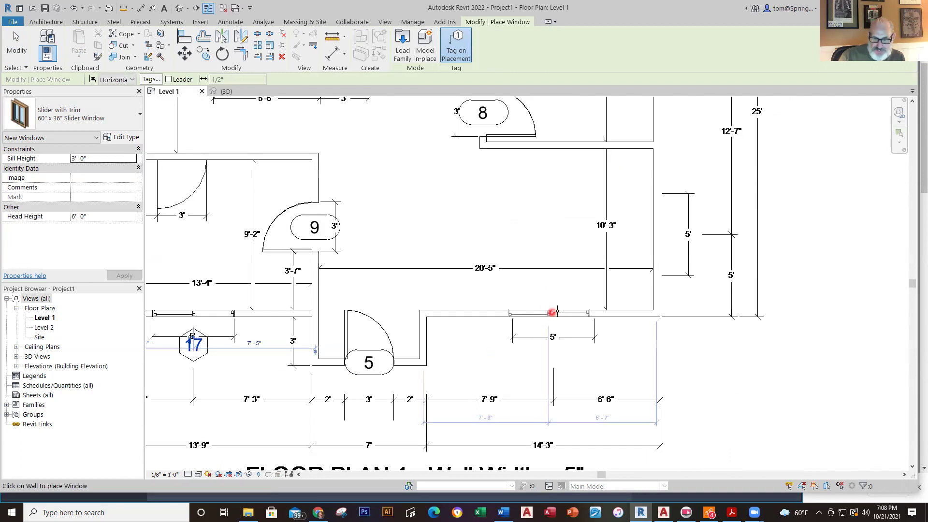
click(553, 311)
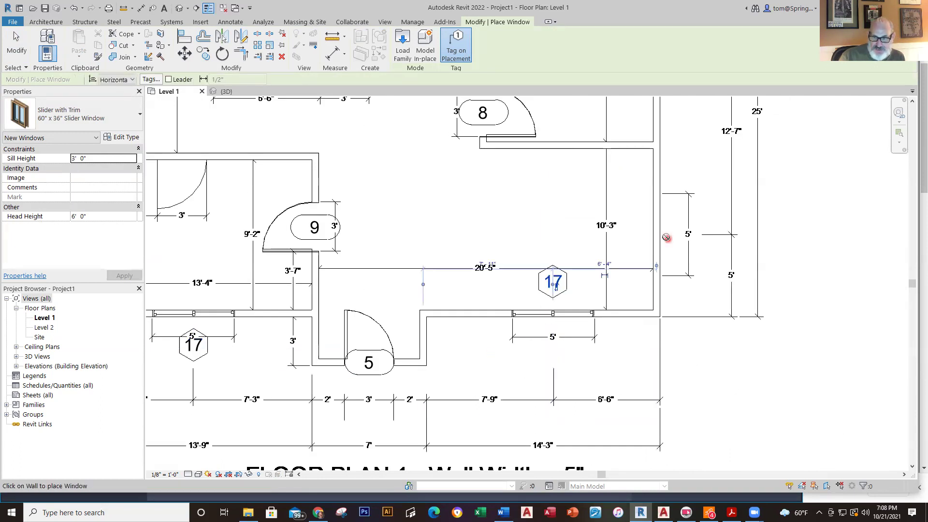
scroll(661, 234, up, 2)
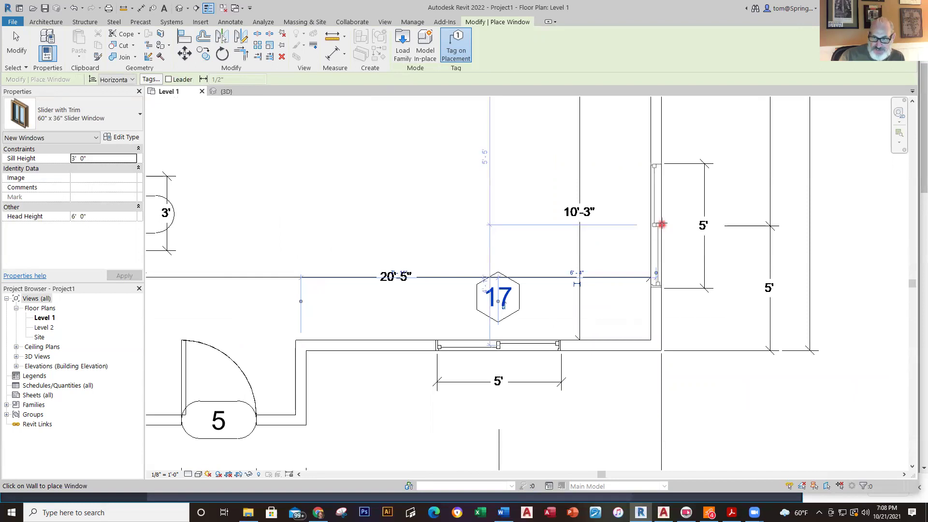
scroll(662, 225, down, 4)
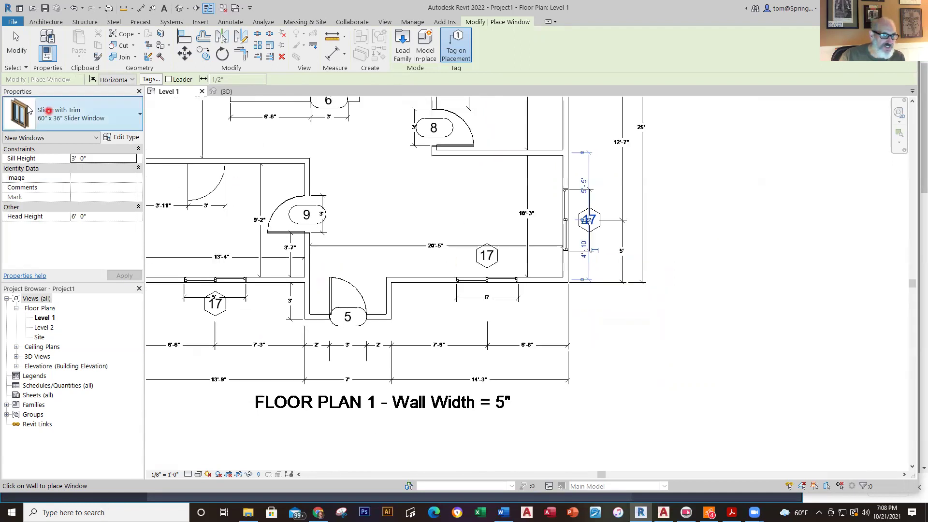
key(Escape)
key(Escape)
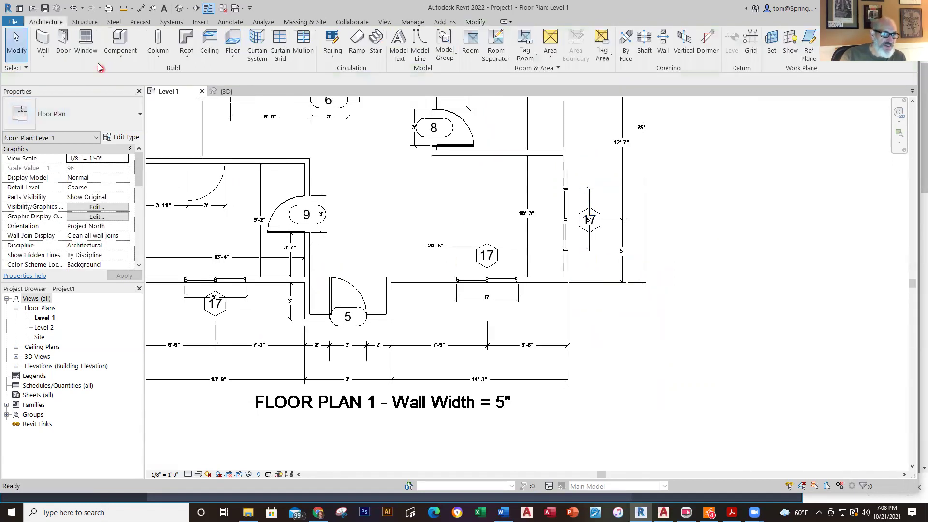
Place 48" x 36" slider windows in the right wall and two in the left wall
click(78, 45)
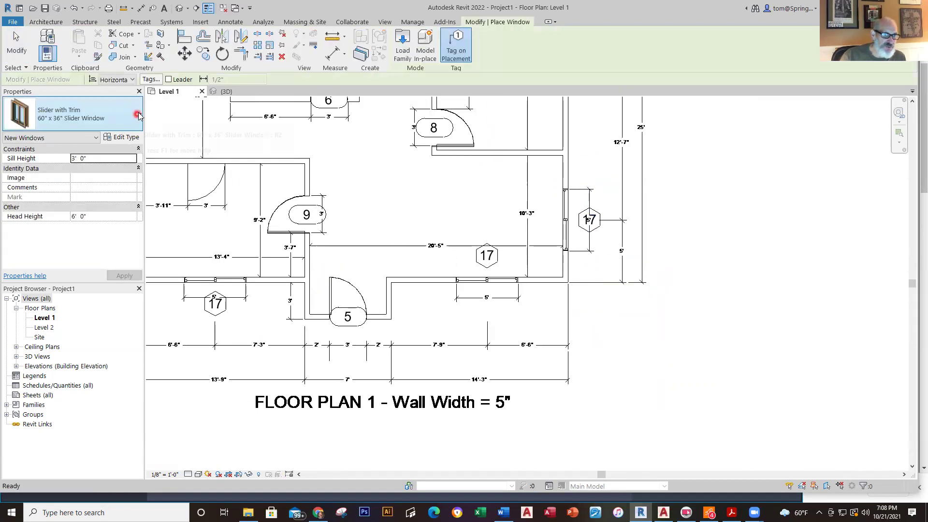
click(139, 115)
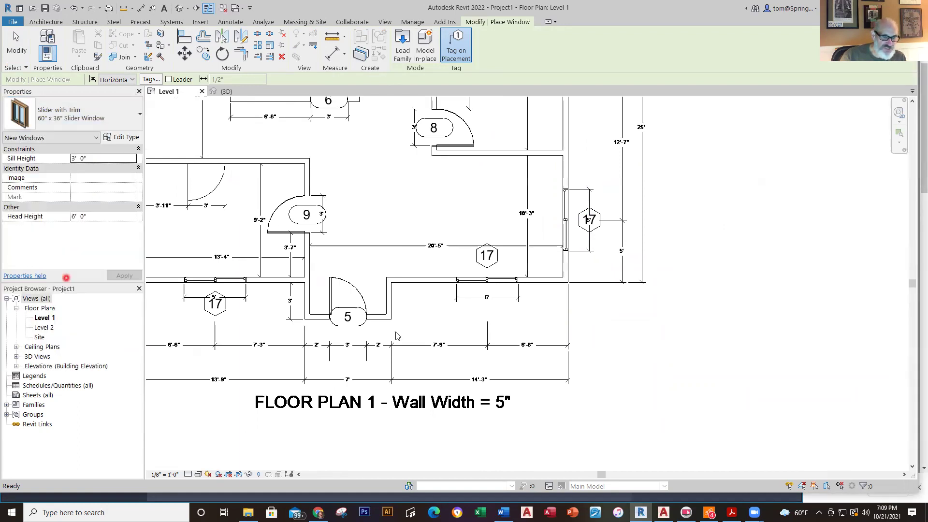
middle_drag(726, 243, 729, 442)
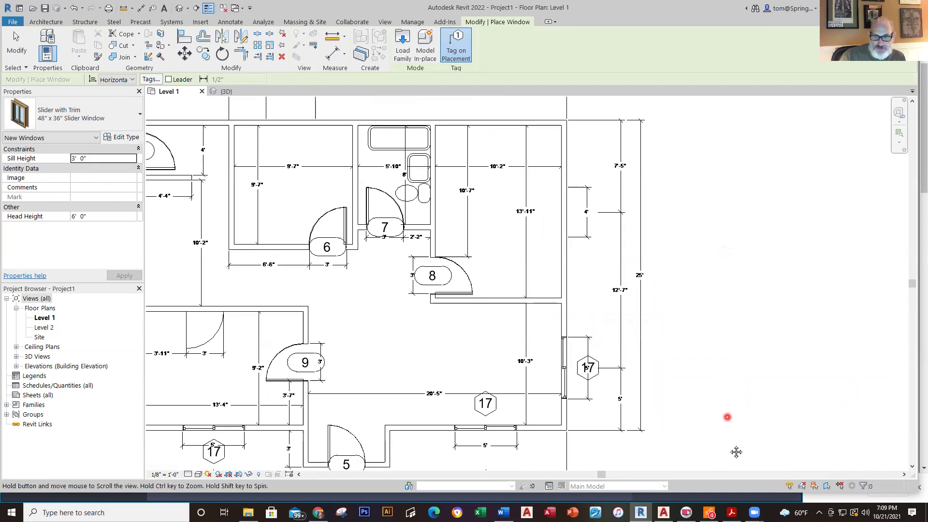
click(573, 263)
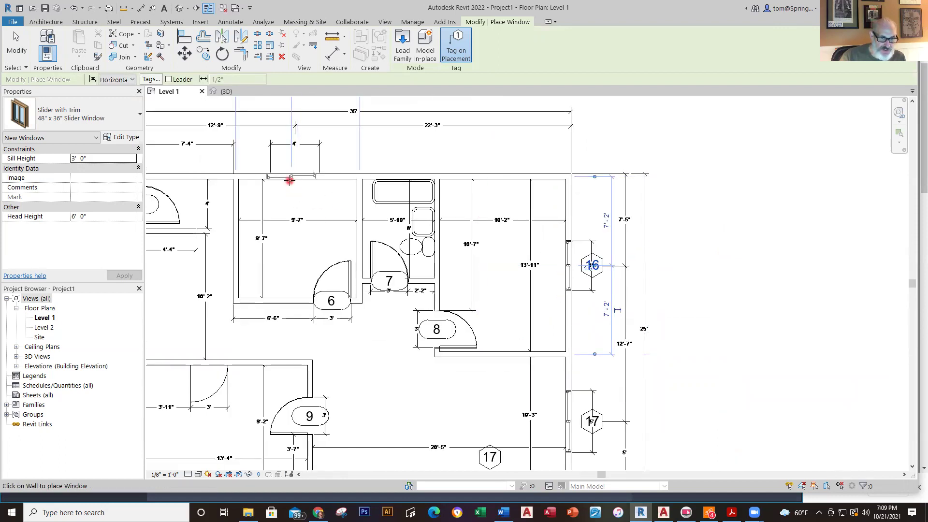
scroll(289, 180, up, 3)
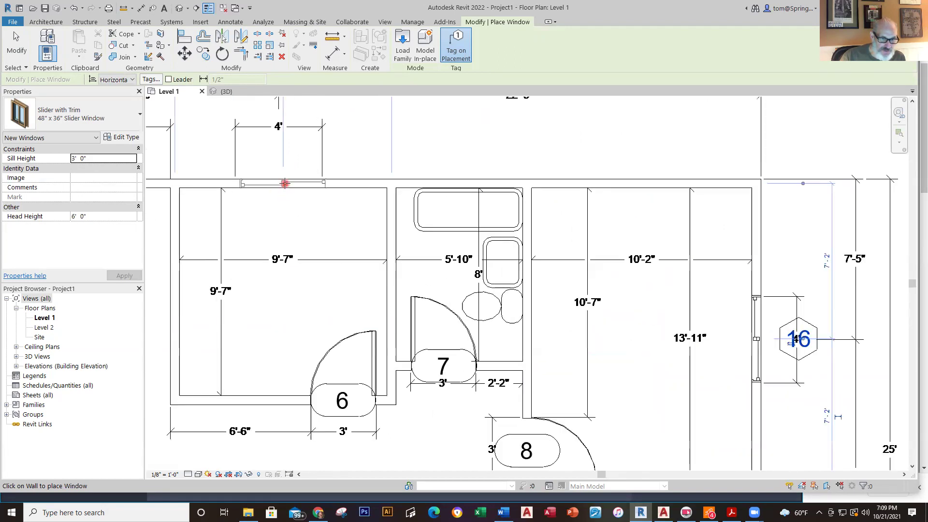
scroll(278, 185, down, 3)
middle_drag(314, 306, 494, 195)
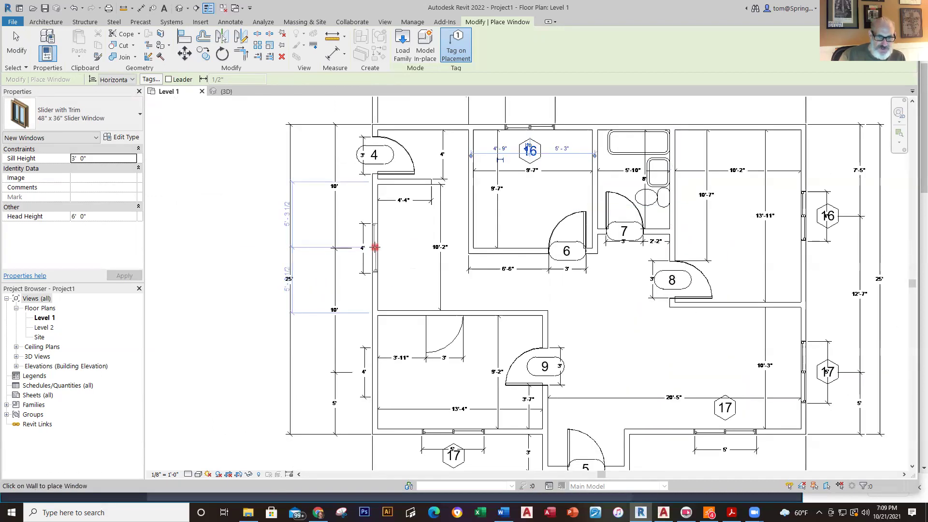
click(375, 248)
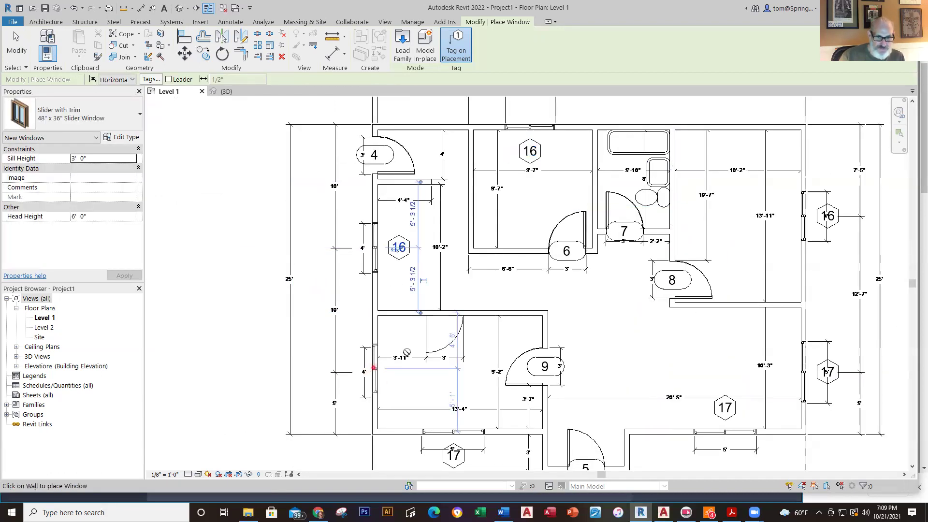
click(375, 368)
key(Escape)
key(Escape)
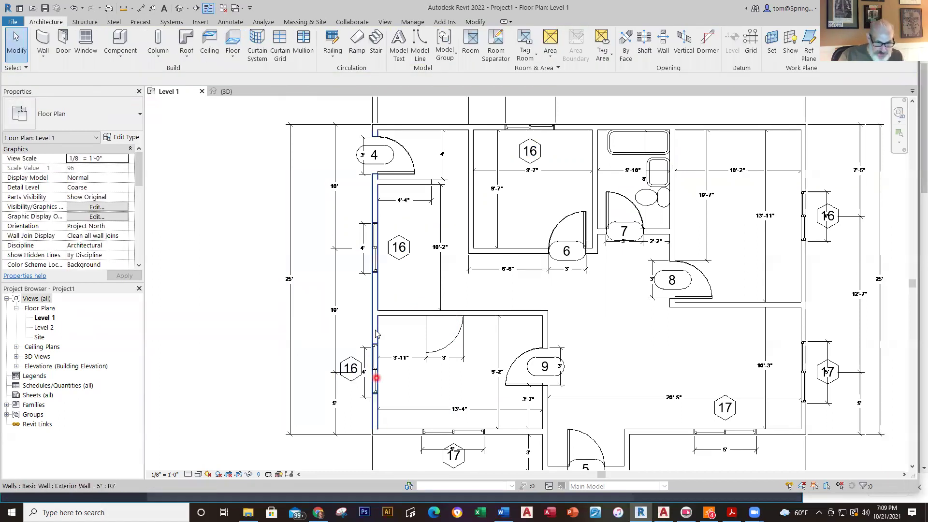
Nudge the lower left-wall window slightly along its wall and frame the whole plan
scroll(376, 334, up, 5)
click(362, 391)
mouse_move(362, 390)
mouse_down()
mouse_move(361, 402)
mouse_move(360, 388)
mouse_up()
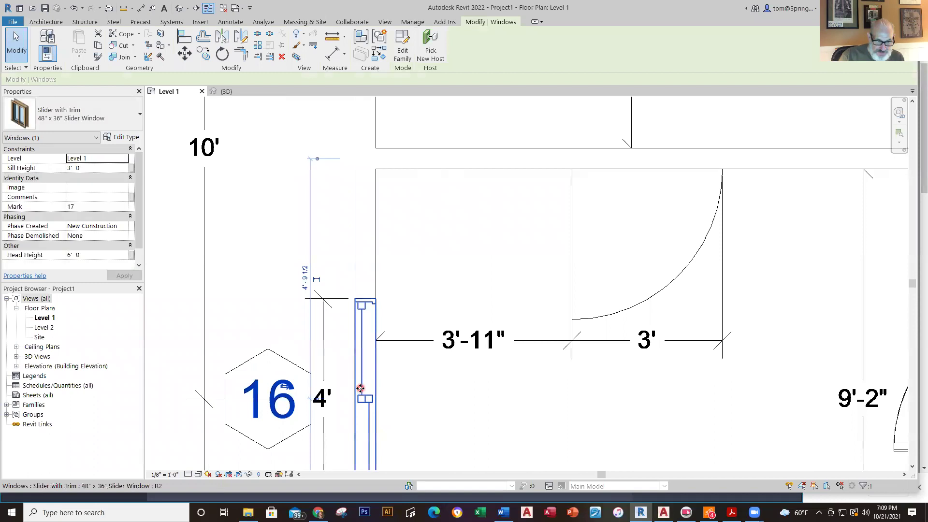
key(Escape)
scroll(548, 360, down, 5)
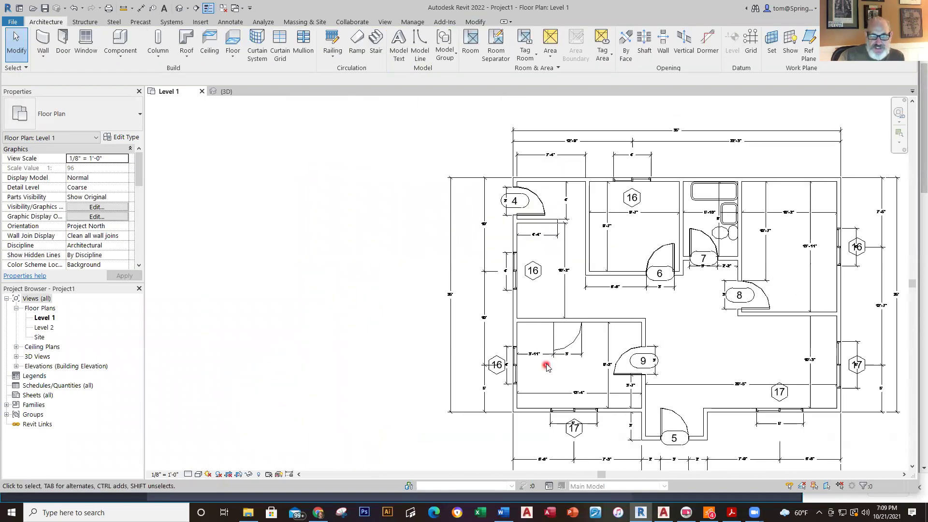
middle_drag(546, 366, 494, 339)
Check the house's walls, doors and windows in 3D, then go back to the Level 1 plan
click(231, 94)
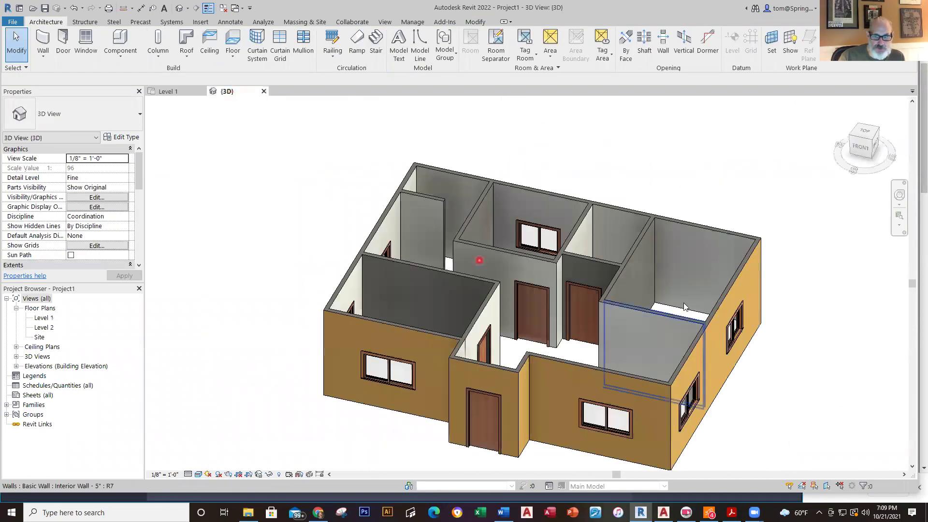
scroll(817, 370, down, 2)
middle_drag(697, 330, 690, 326)
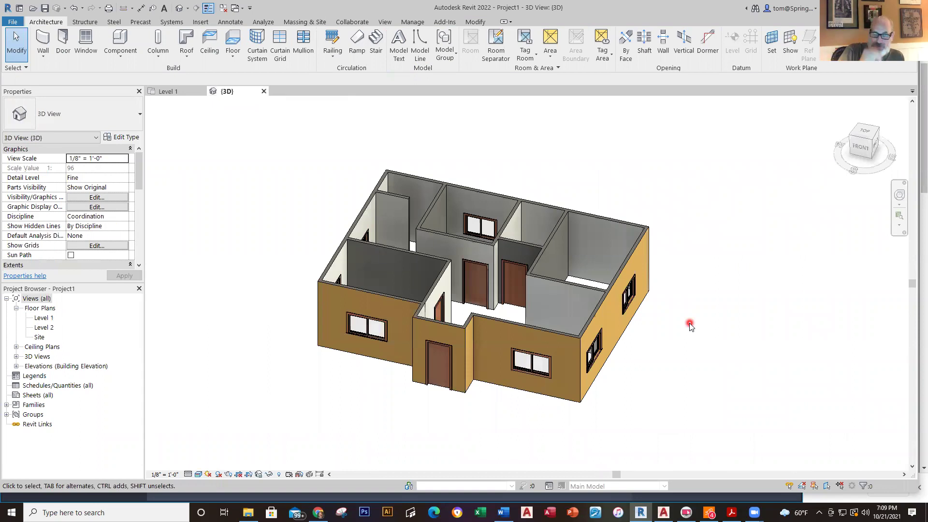
click(181, 92)
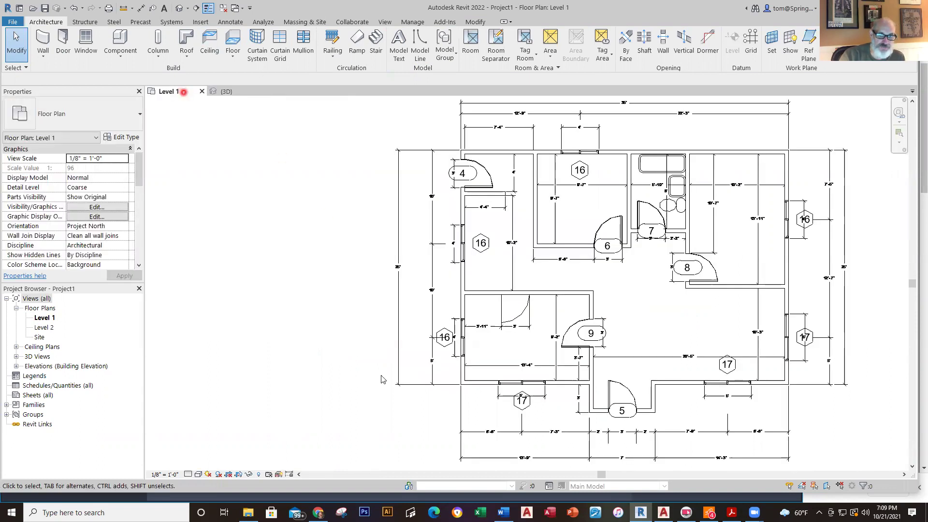
scroll(382, 378, down, 1)
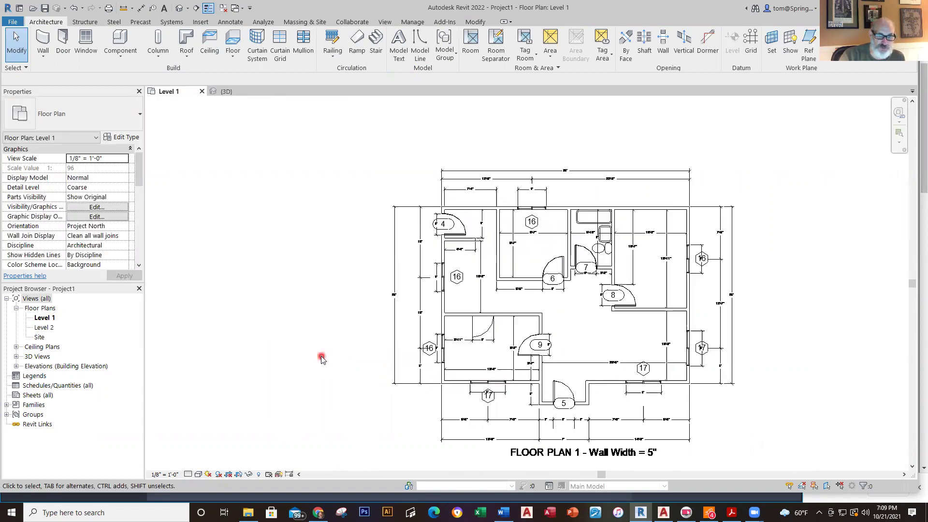
Open the Level 2 plan and start a Roof by Footprint with a 1' overhang
double_click(44, 328)
middle_drag(365, 268, 167, 233)
click(192, 57)
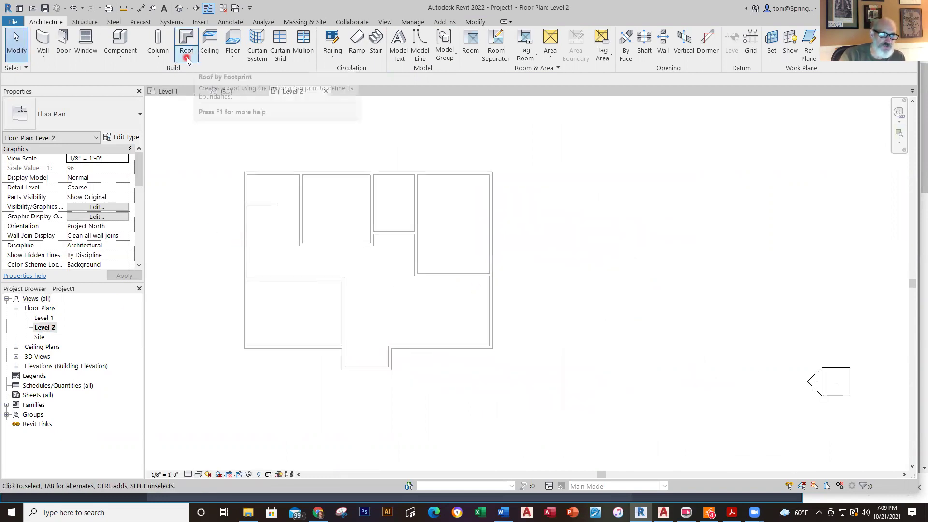
click(201, 76)
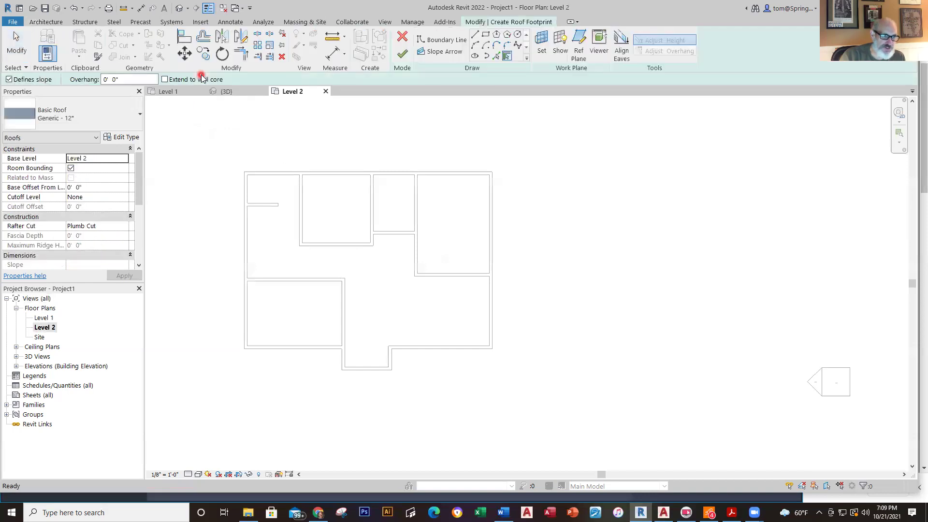
click(77, 82)
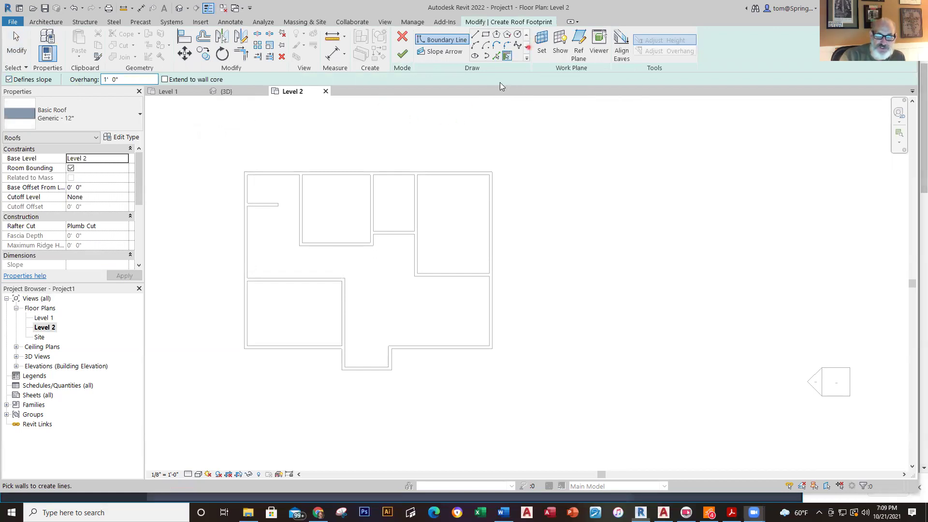
click(353, 150)
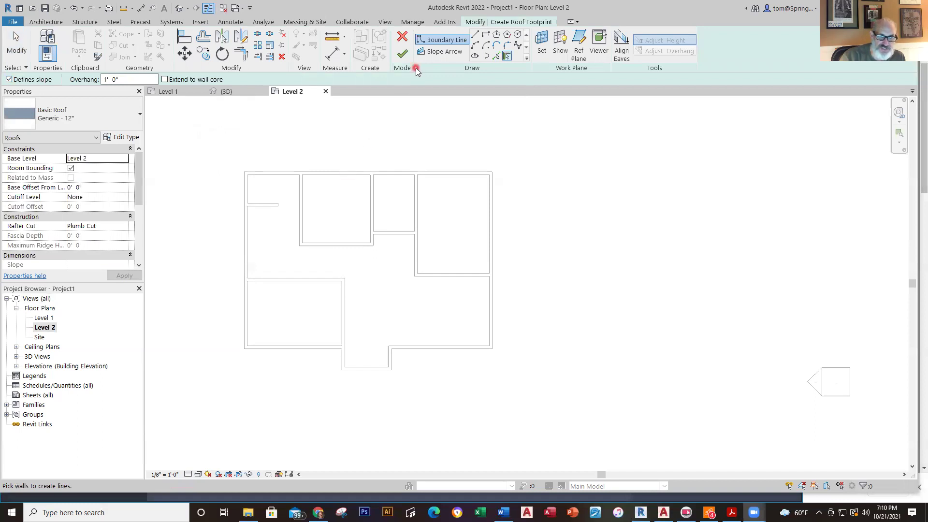
Pick every exterior wall, including the entry notch, and finish the hip roof
click(344, 173)
click(343, 171)
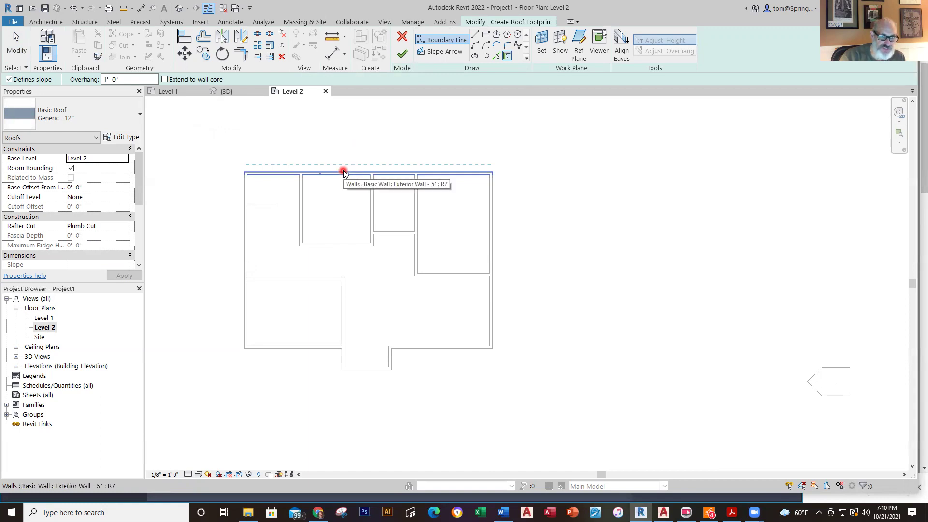
click(494, 251)
click(456, 369)
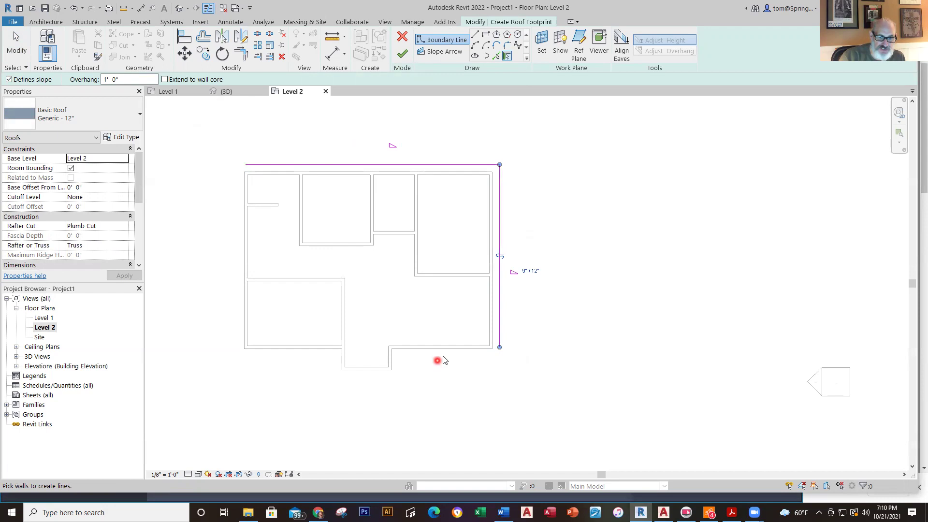
click(452, 349)
scroll(392, 369, up, 4)
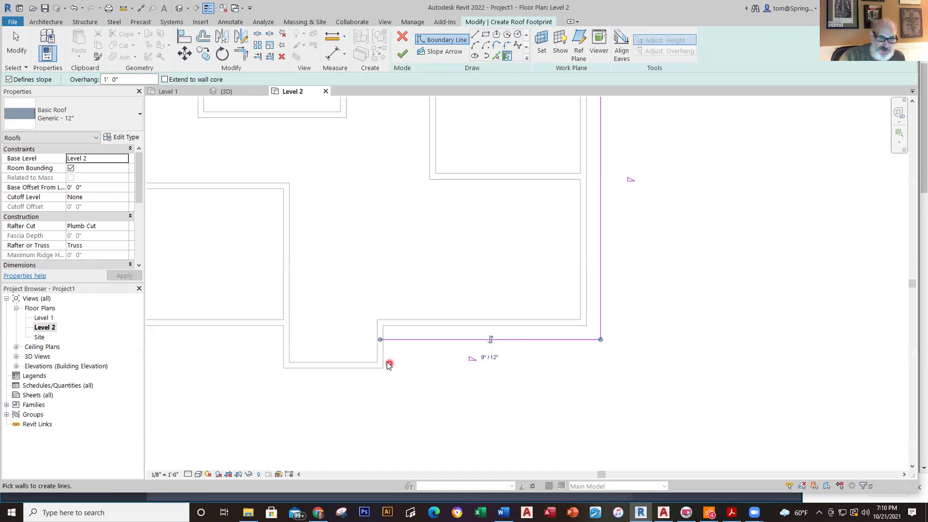
click(382, 352)
click(358, 370)
click(284, 352)
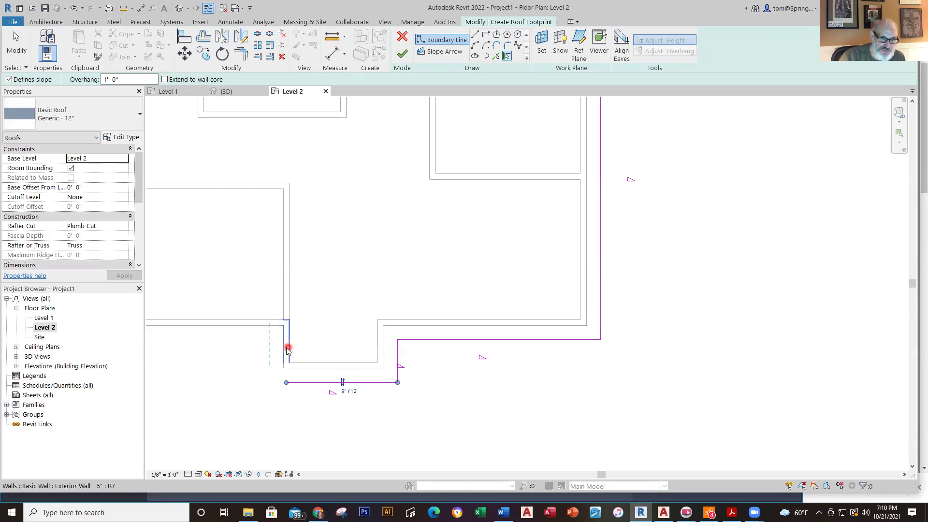
middle_drag(368, 311, 505, 362)
click(348, 363)
click(305, 296)
scroll(382, 222, down, 3)
middle_drag(369, 253, 317, 221)
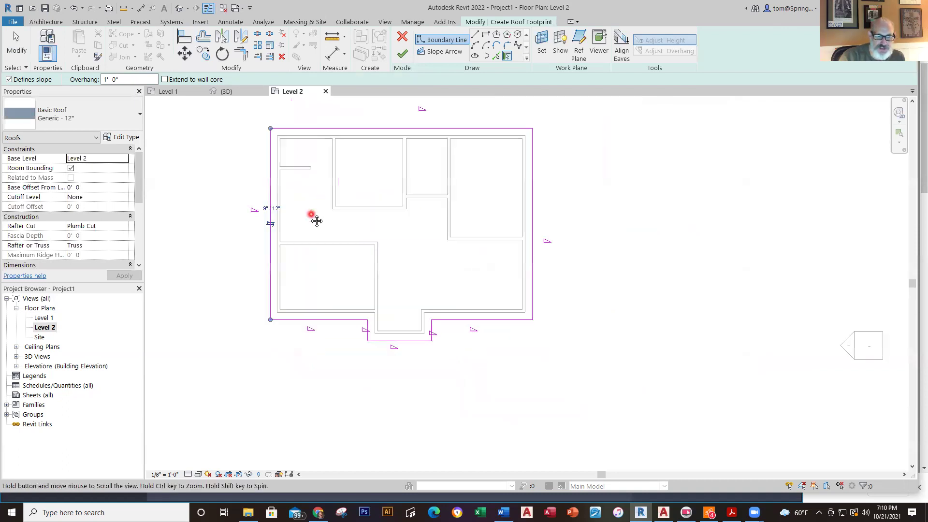
click(402, 54)
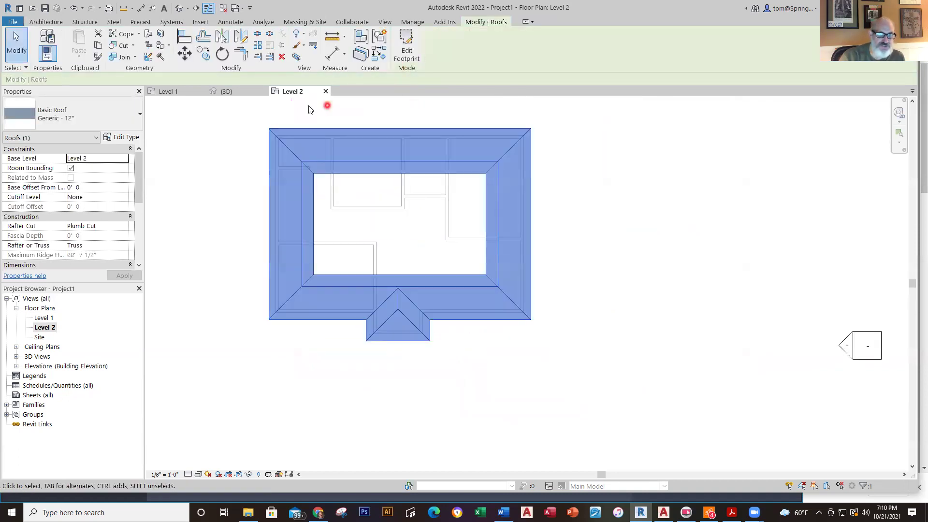
Inspect the new hip roof in 3D from the front of the house
click(227, 91)
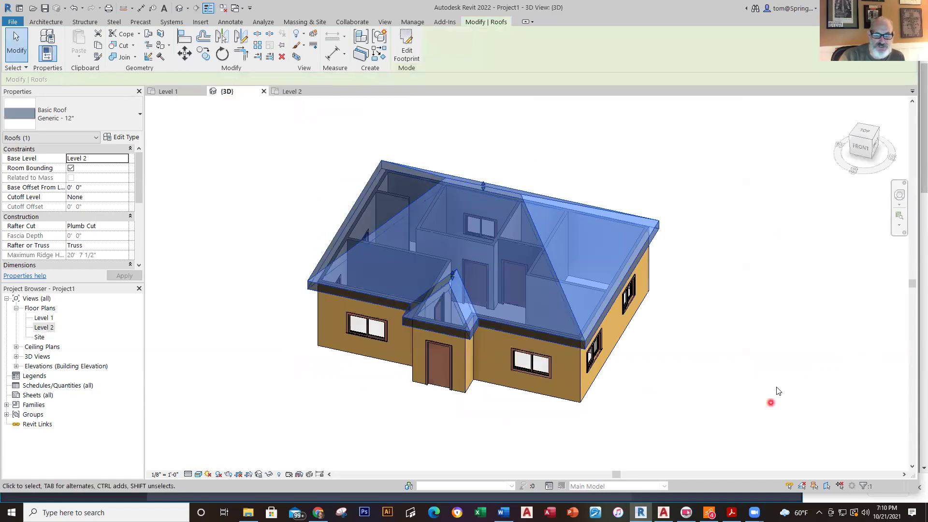
click(752, 387)
scroll(752, 387, down, 2)
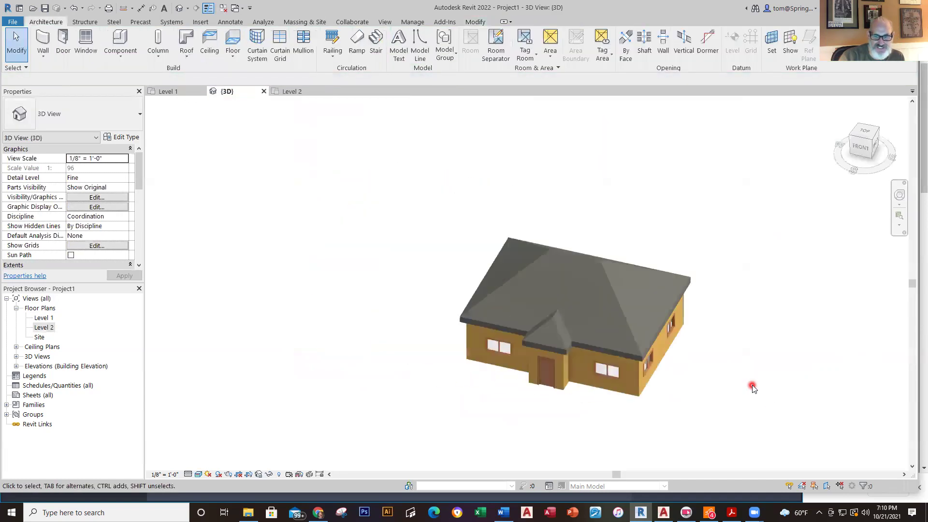
shift+middle_drag(752, 387, 549, 332)
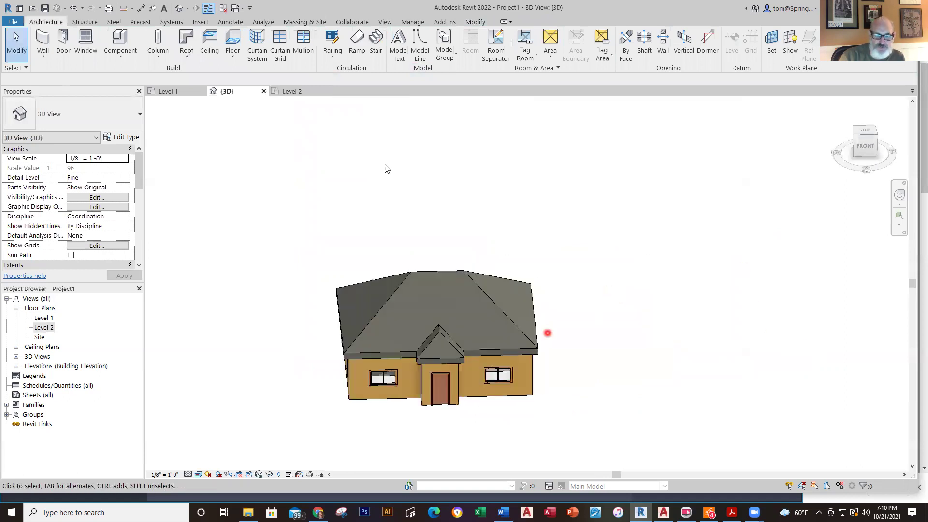
Return to the Level 2 plan, zoom in and select the roof
click(286, 92)
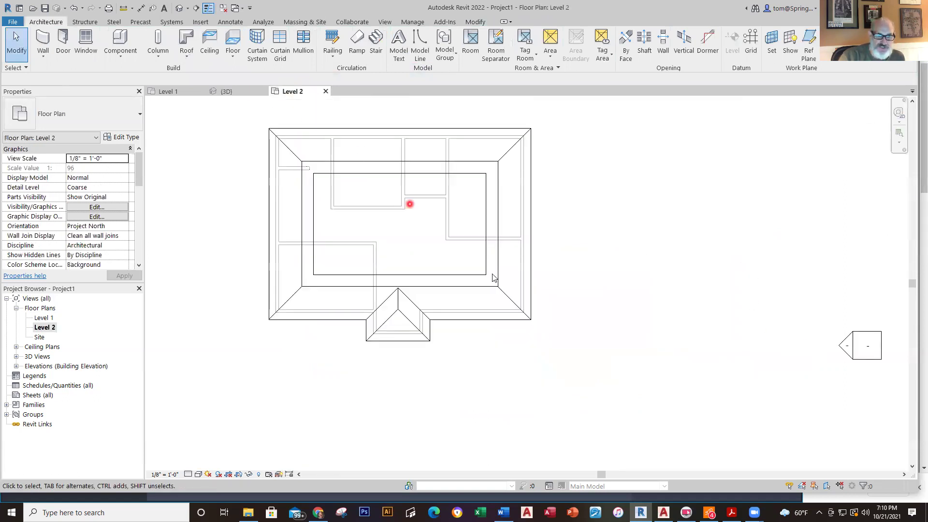
scroll(411, 201, up, 1)
scroll(546, 261, up, 1)
click(539, 265)
Clear Defines Slope on the right, left and porch-front roof edges to make gables, then view in 3D
scroll(652, 324, down, 2)
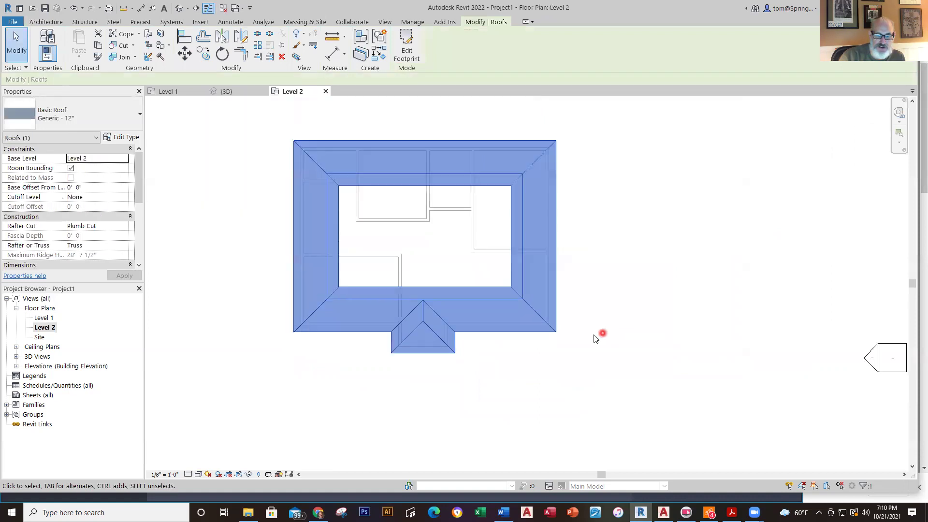
click(409, 51)
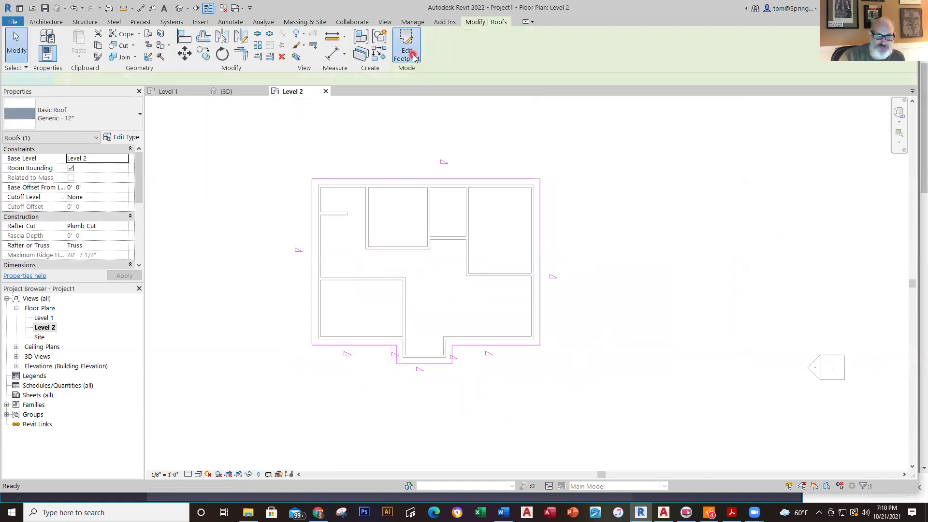
click(541, 302)
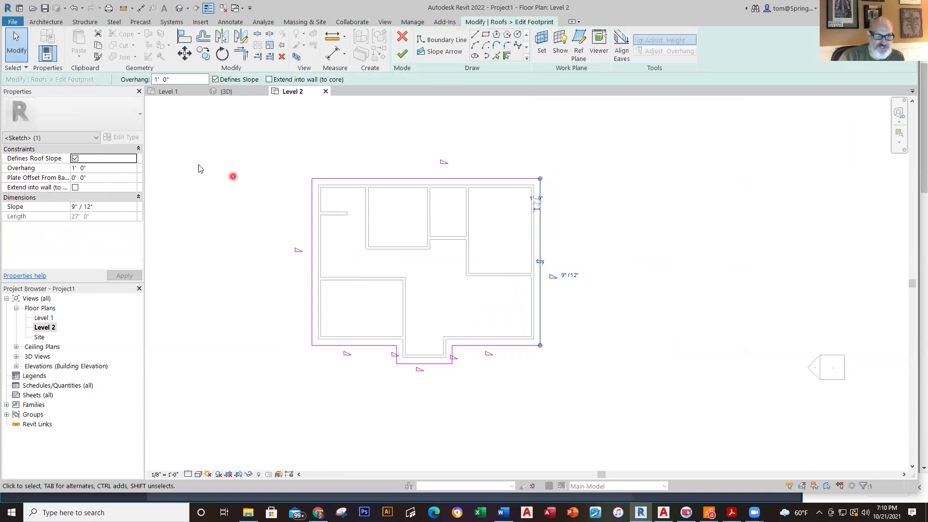
click(214, 80)
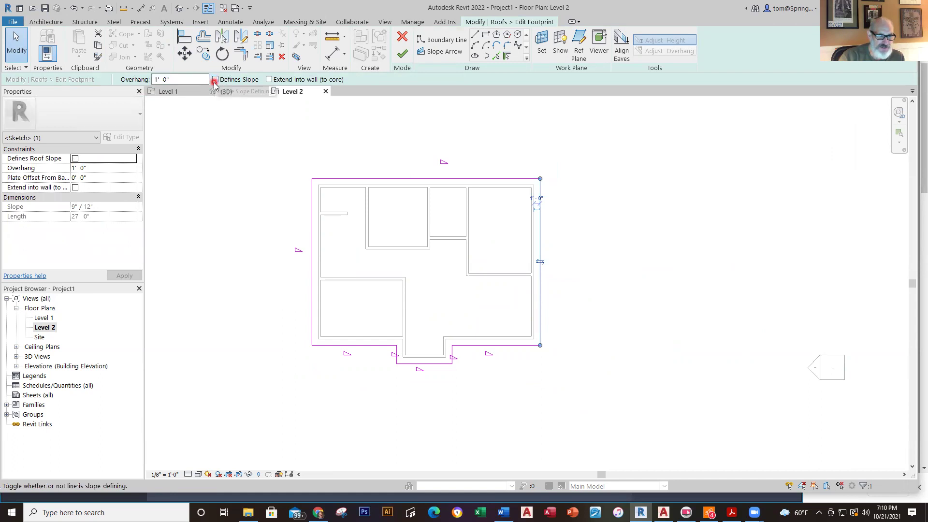
click(313, 289)
click(215, 80)
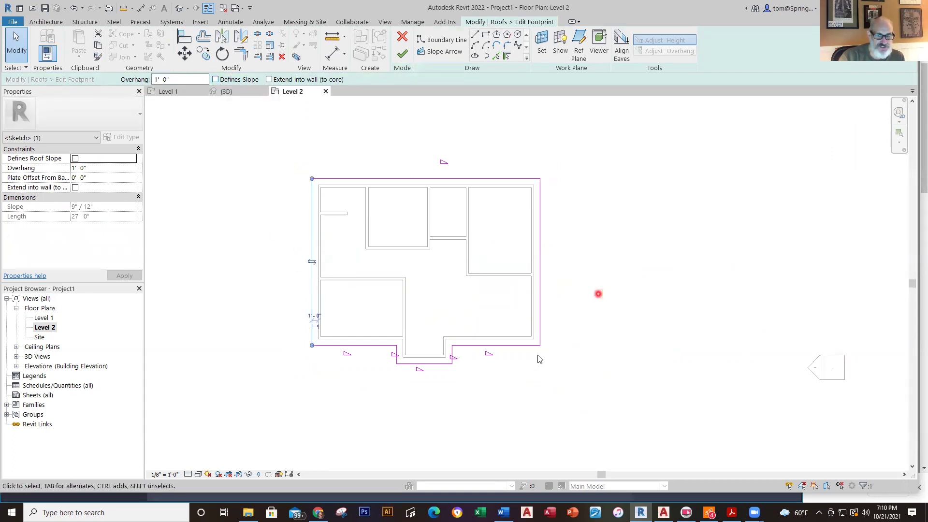
click(428, 363)
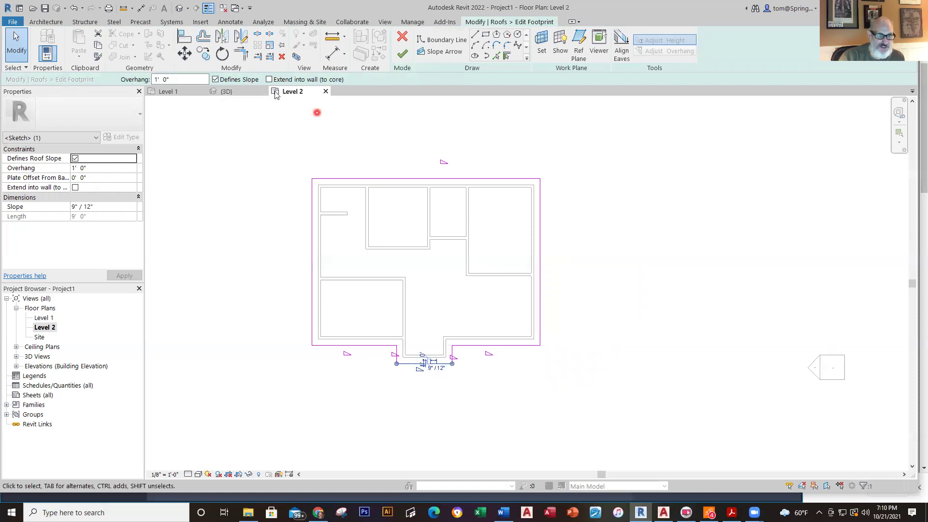
click(216, 79)
click(403, 55)
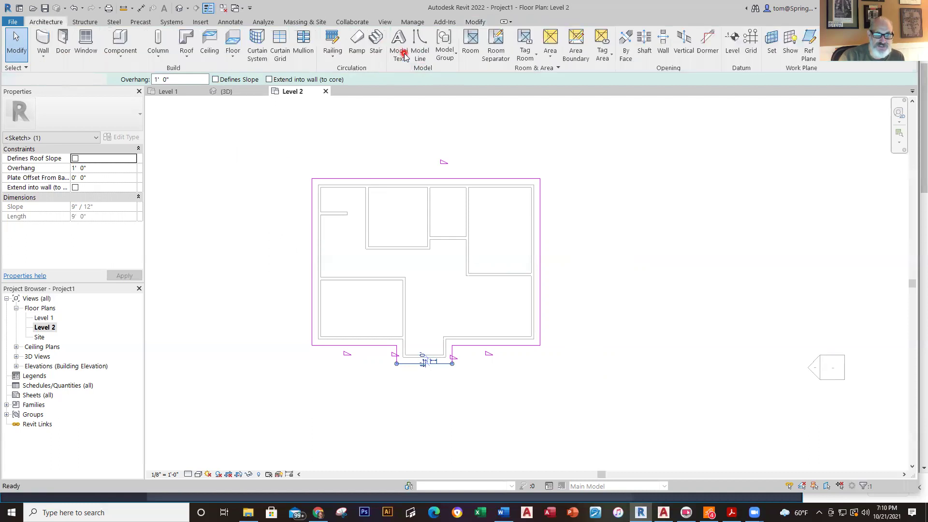
click(228, 92)
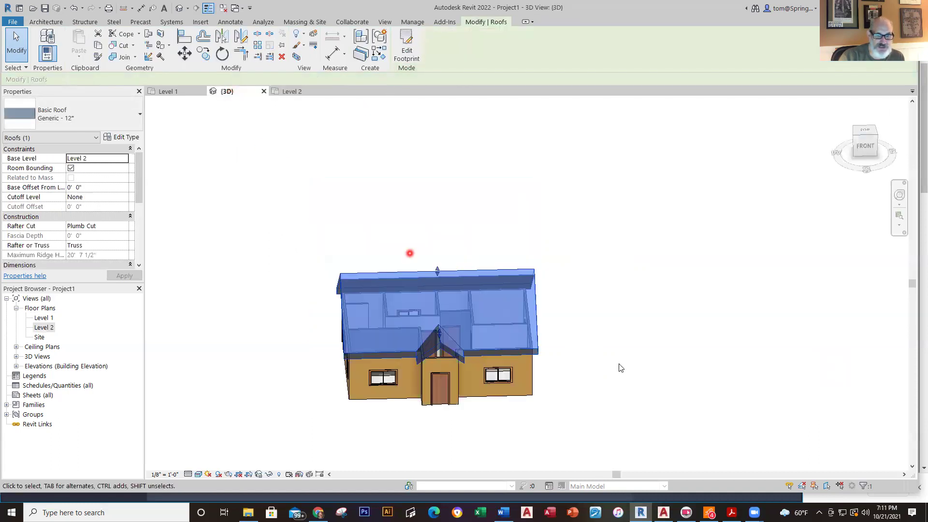
Attach the top of the front gable-end wall to the roof
click(585, 369)
shift+middle_drag(585, 368, 300, 367)
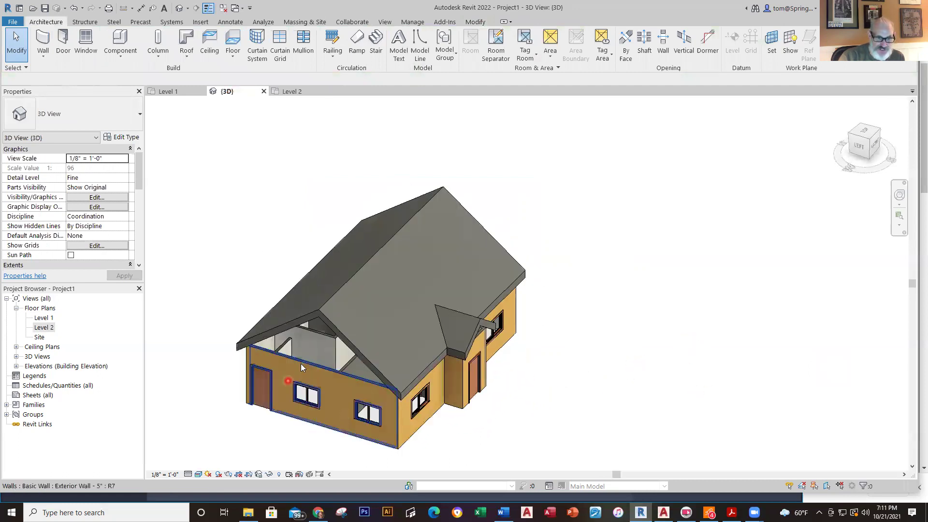
click(313, 364)
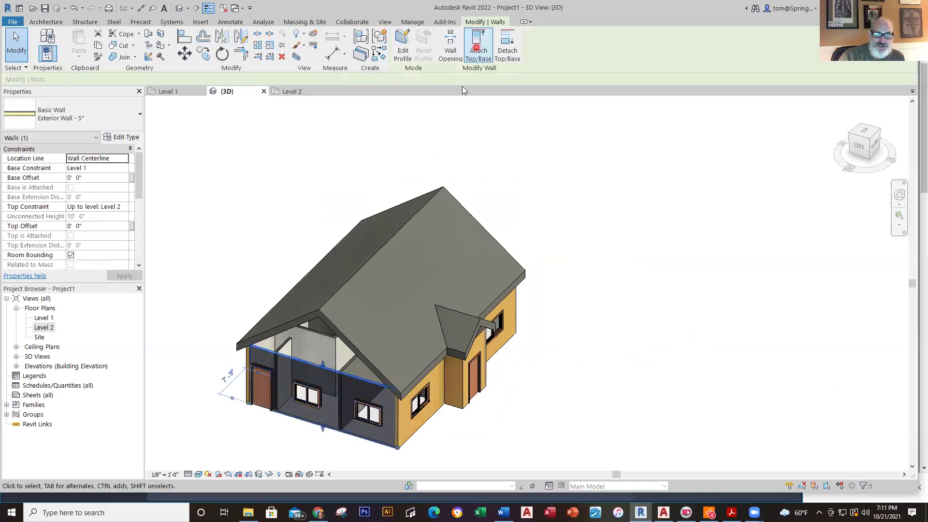
click(404, 300)
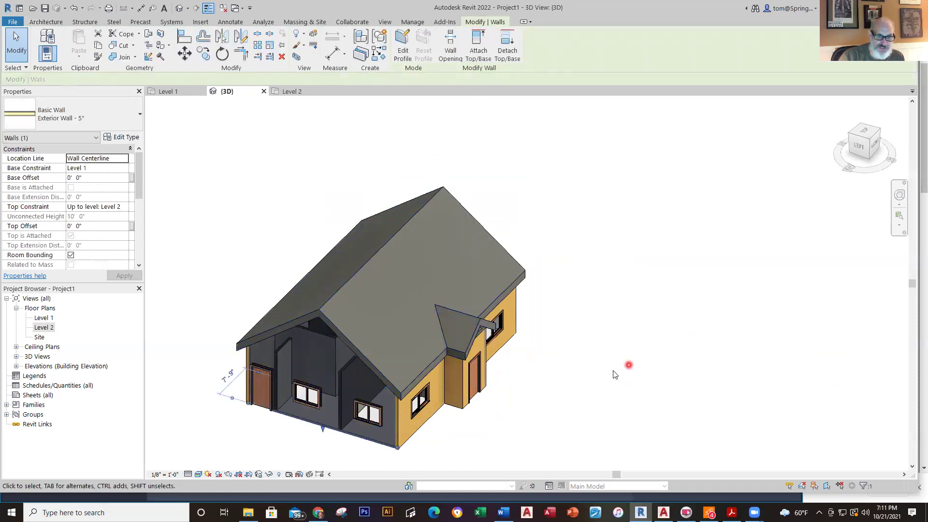
click(568, 396)
Attach the top of the porch wall to the roof
scroll(479, 394, up, 3)
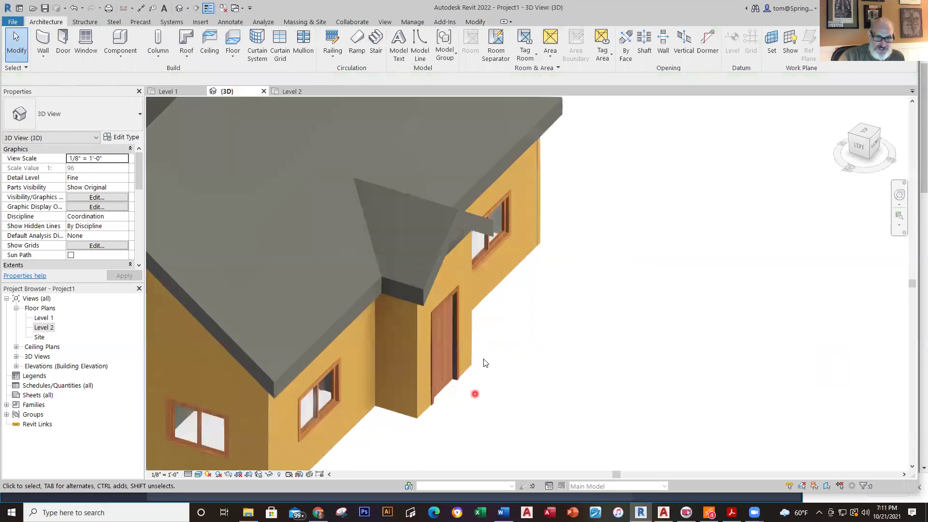
shift+middle_drag(553, 388, 500, 311)
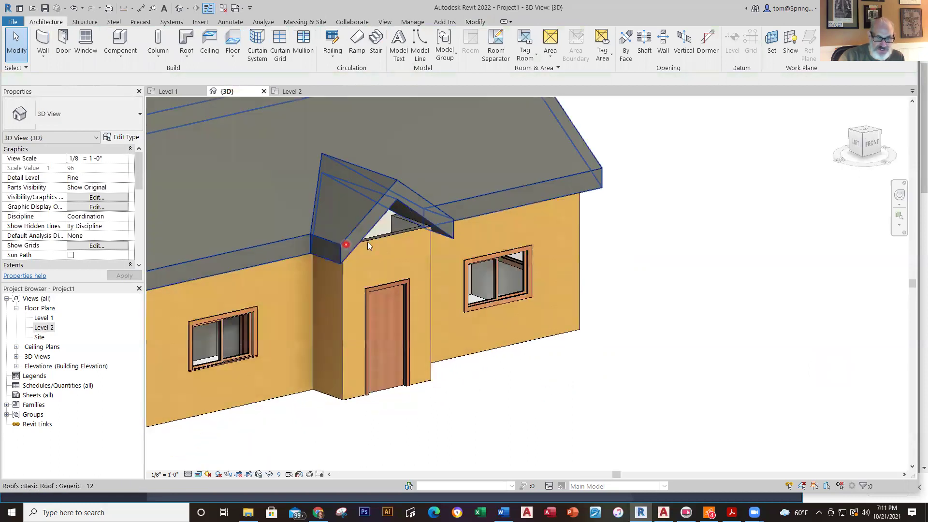
click(417, 227)
click(478, 46)
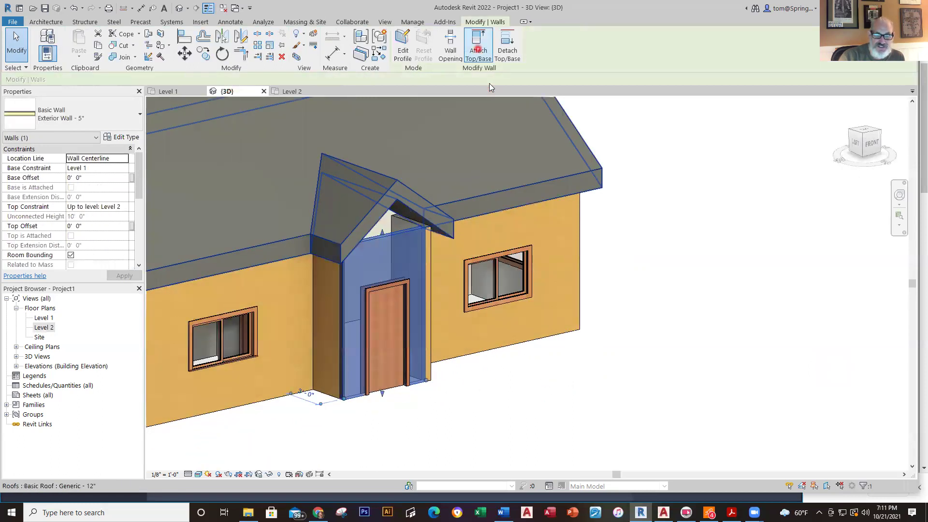
click(394, 203)
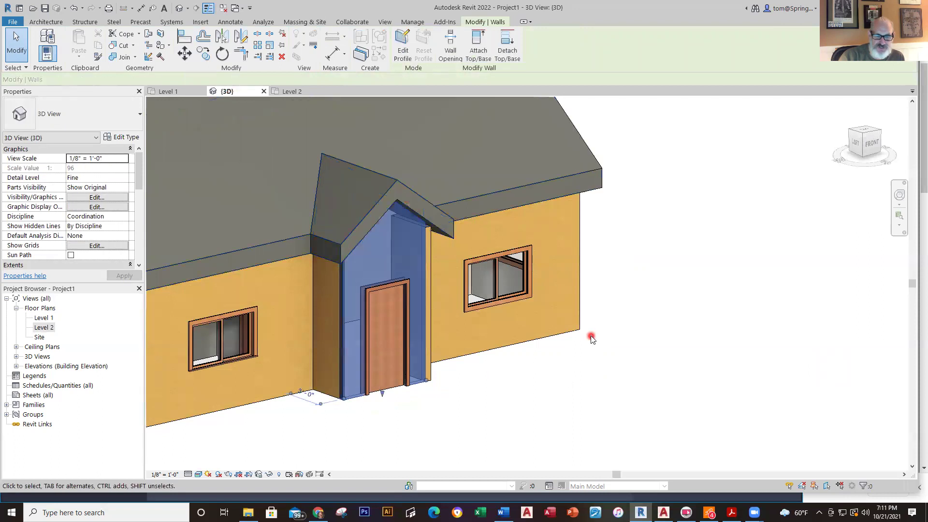
click(592, 367)
Attach the thin porch side wall beside the door up to the roof
shift+middle_drag(647, 367, 552, 369)
scroll(375, 359, up, 2)
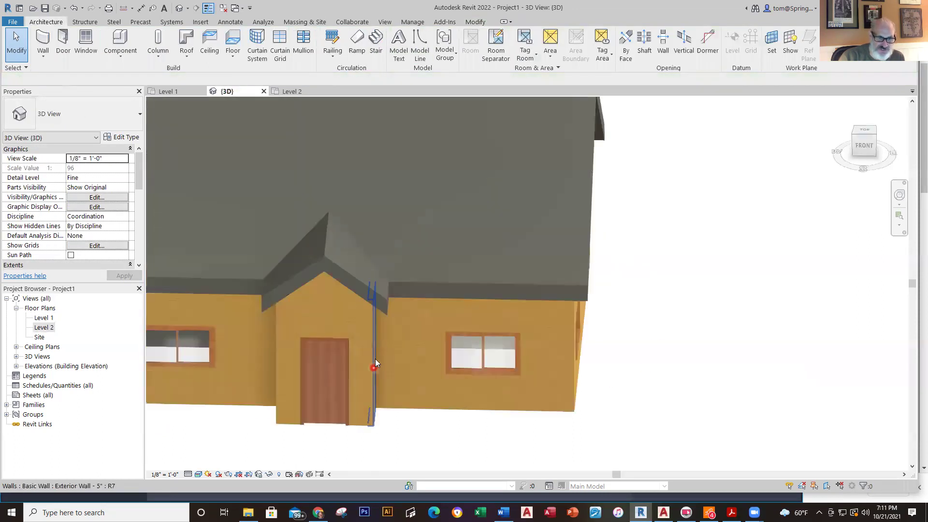
scroll(369, 315, up, 2)
scroll(370, 314, down, 3)
shift+middle_drag(420, 216, 520, 131)
click(521, 131)
click(478, 46)
click(512, 150)
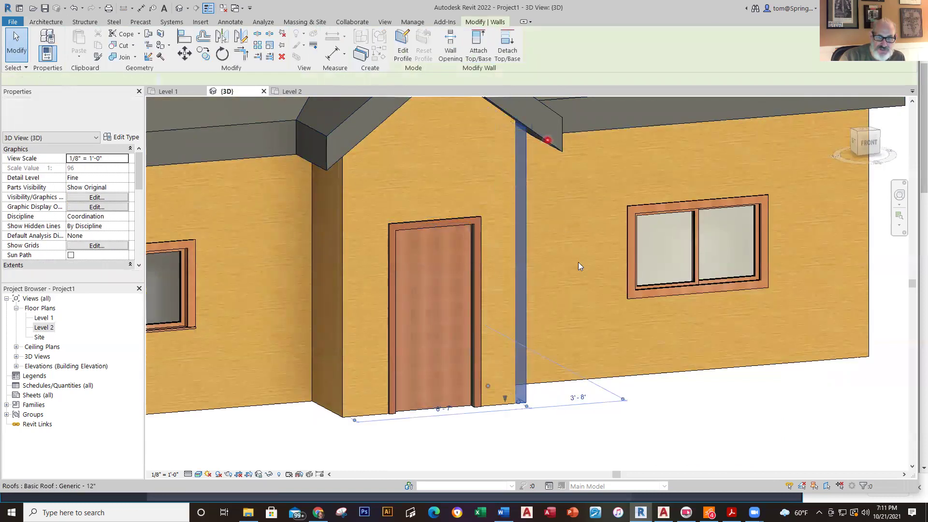
click(637, 442)
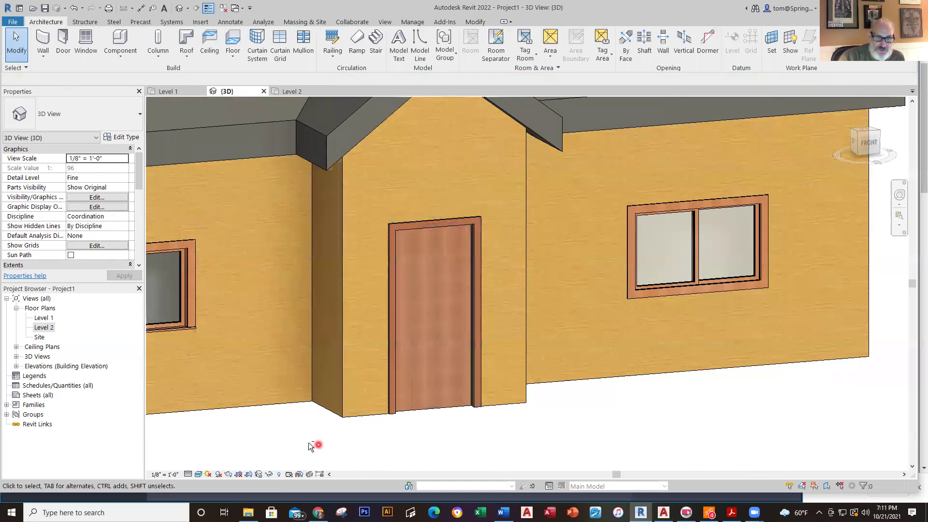
Attach the side gable-end wall's top to the roof, then view the front-left corner
shift+middle_drag(625, 416, 621, 435)
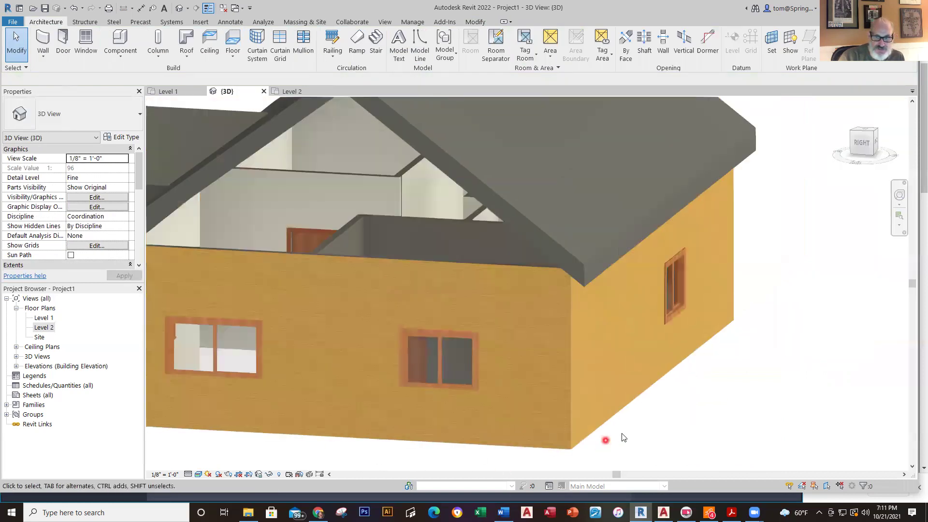
click(475, 266)
click(478, 49)
click(453, 176)
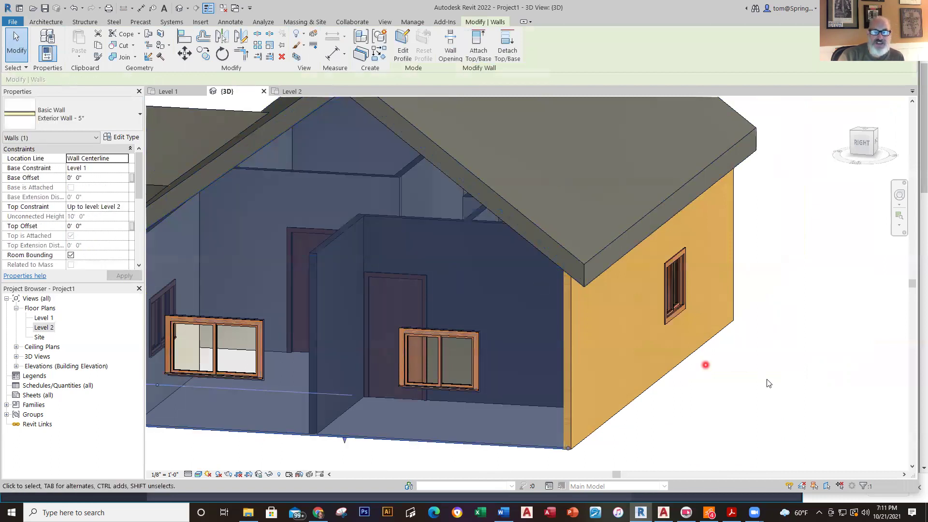
click(729, 389)
shift+middle_drag(738, 403, 725, 452)
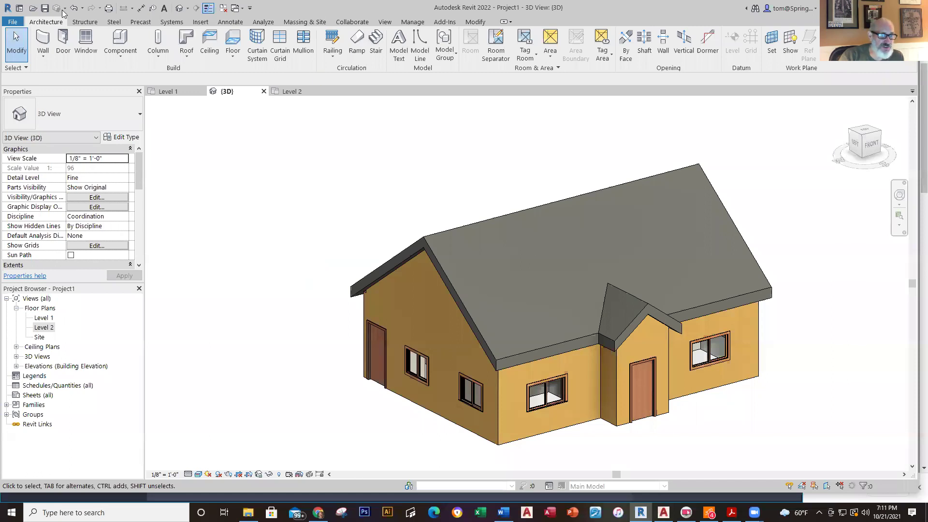
Start Save As and browse to the CIT-112 folder on the Desktop
click(41, 22)
click(45, 8)
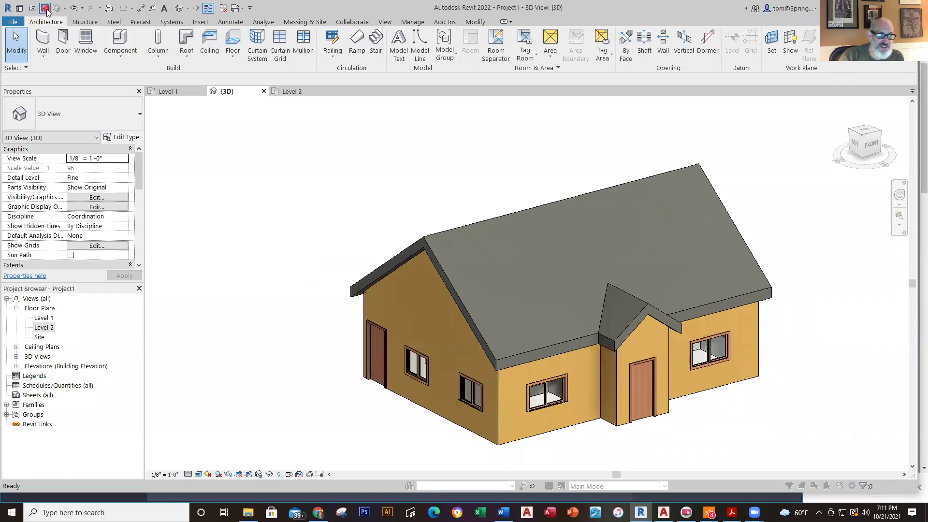
click(512, 336)
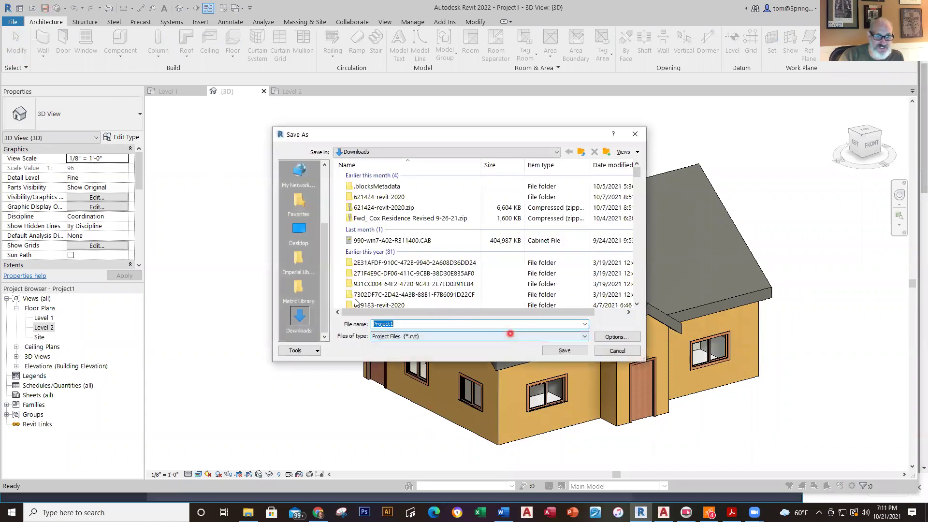
click(298, 229)
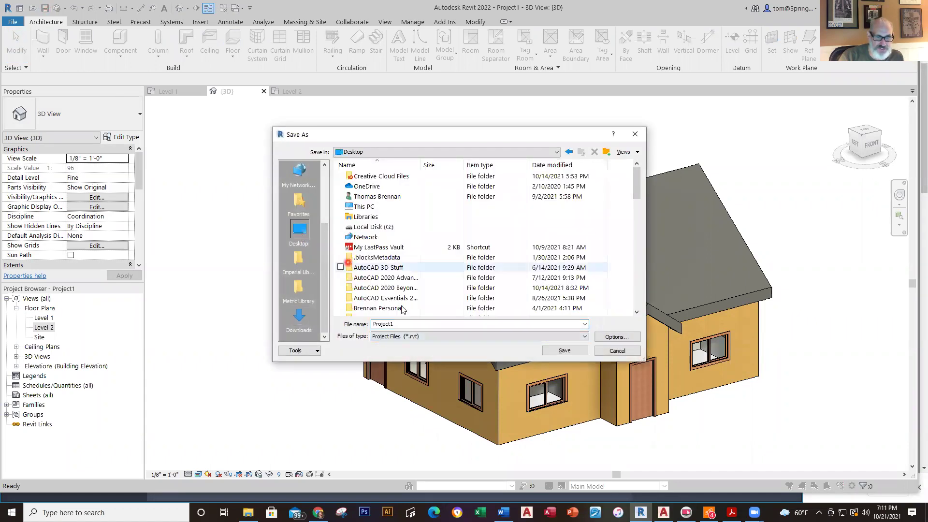
scroll(401, 309, down, 3)
double_click(376, 227)
Name the file REVIT FLOOR PLAN 1 with the student's name and '- 2', declining to overwrite
double_click(423, 324)
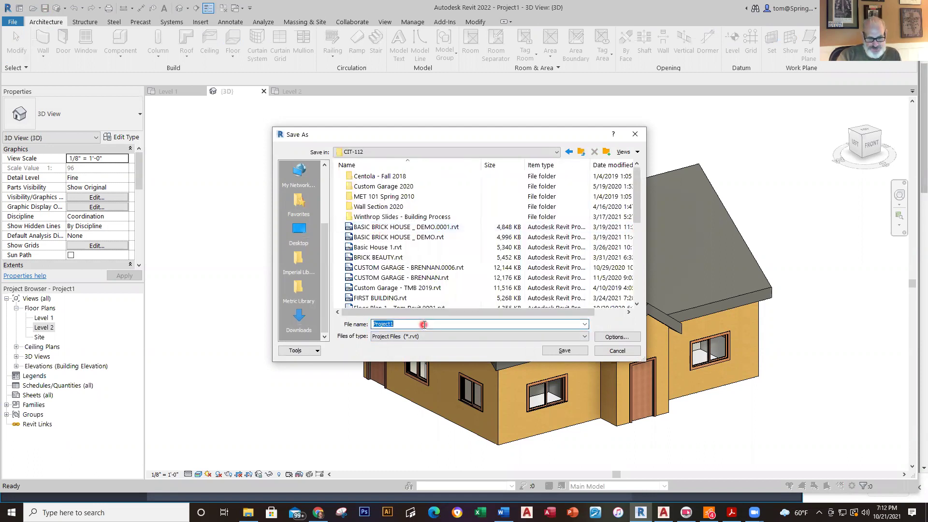
key(BackSpace)
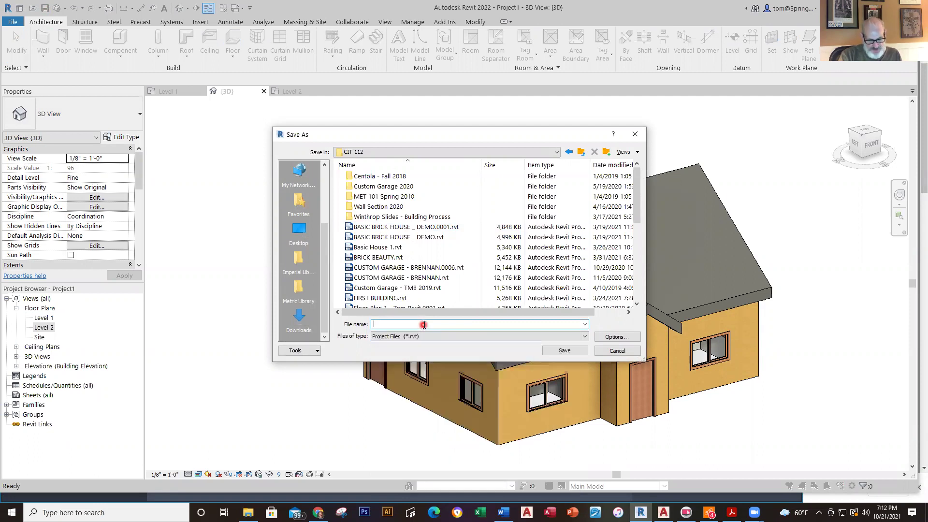
text(REVIT FL)
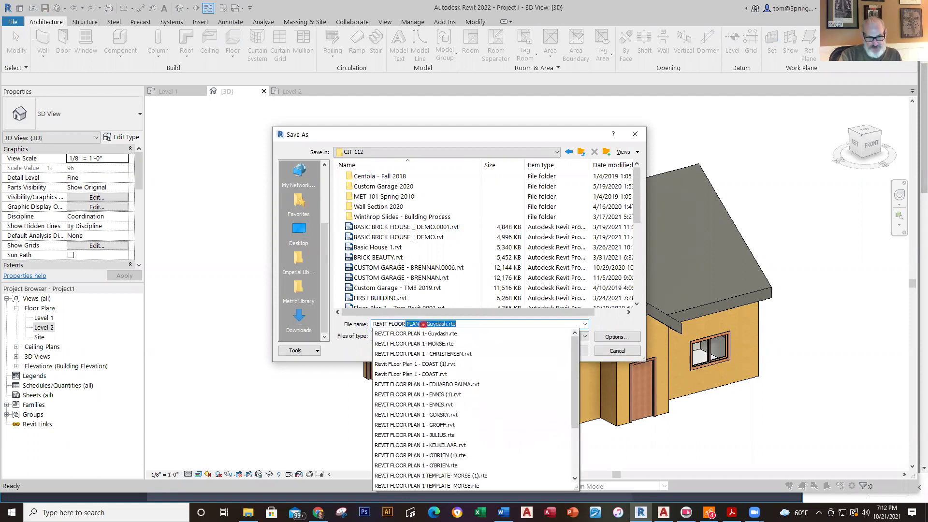
text(OOR PLAN 1 - )
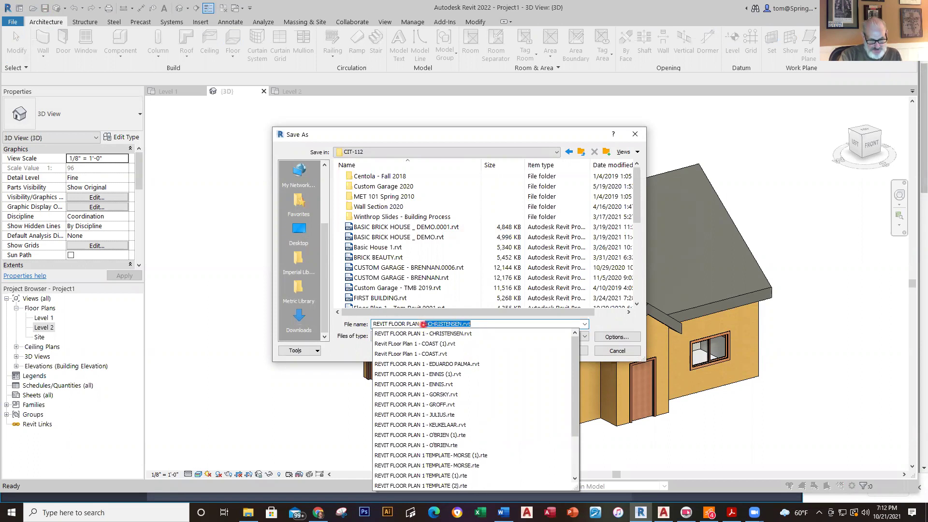
text(BRENNAN)
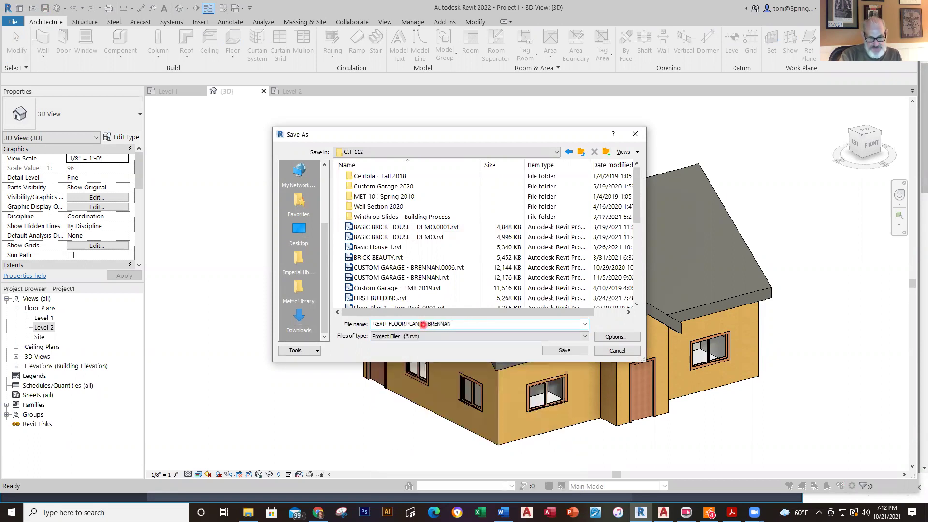
key(Return)
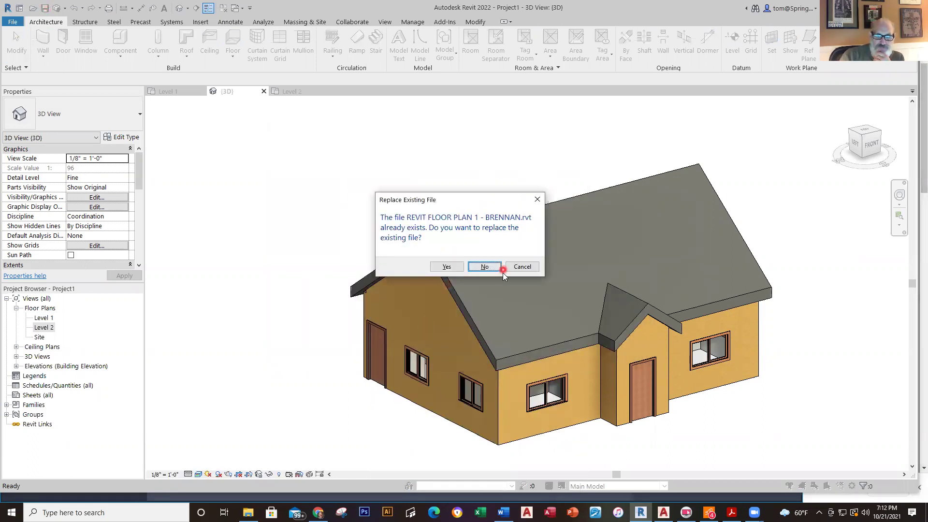
click(485, 266)
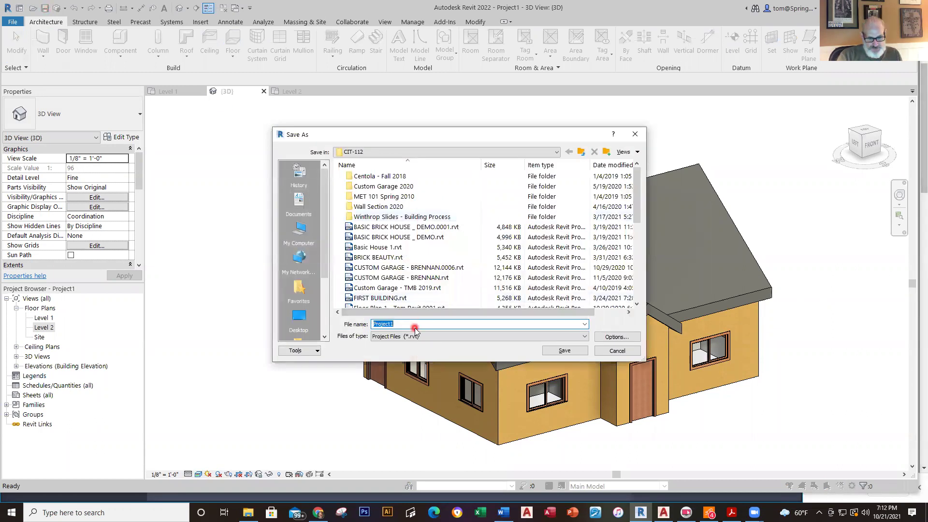
text(REVI)
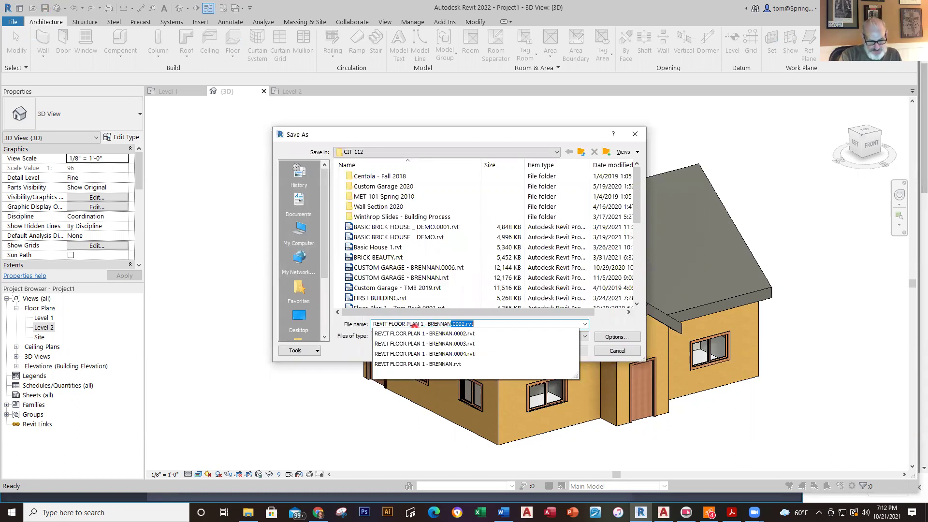
text(-)
triple_click(414, 327)
key(Escape)
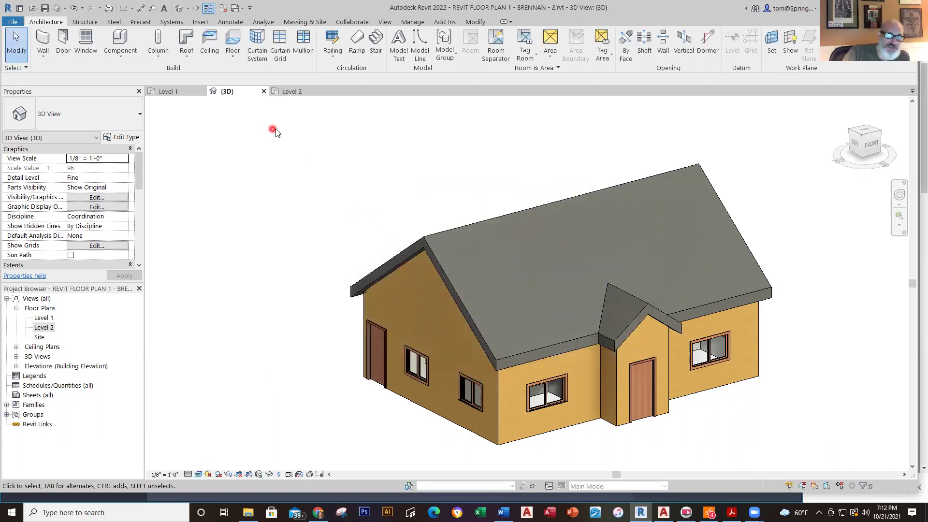
Close the house project and open Custom Garage Plan - MASTER 2019 from Recent Files
click(17, 22)
click(40, 215)
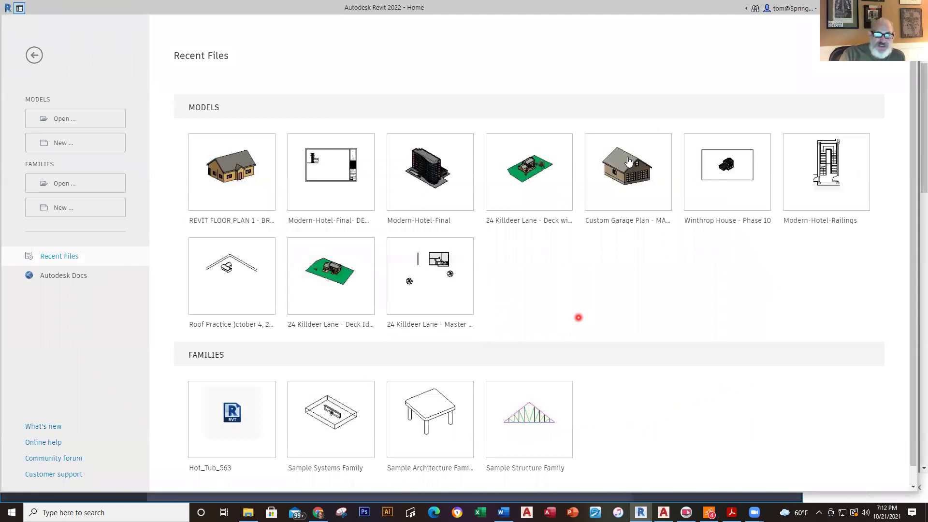
click(629, 164)
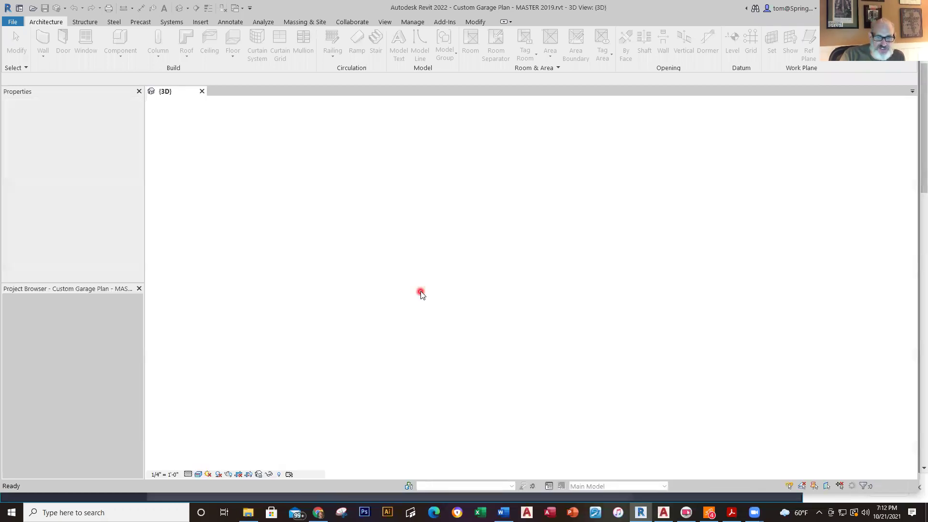
Switch the garage 3D view to Shaded, then Realistic visual style, and orbit to a new angle
click(198, 474)
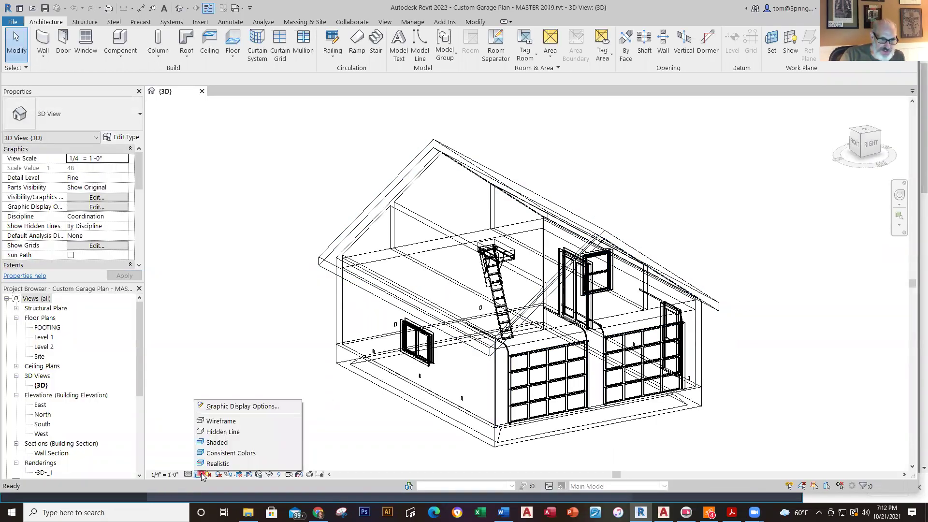
click(248, 445)
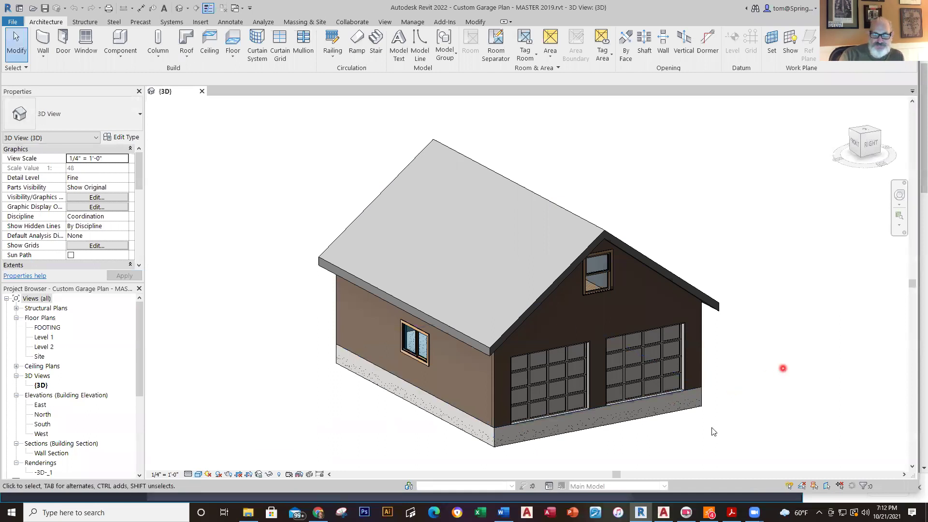
click(199, 474)
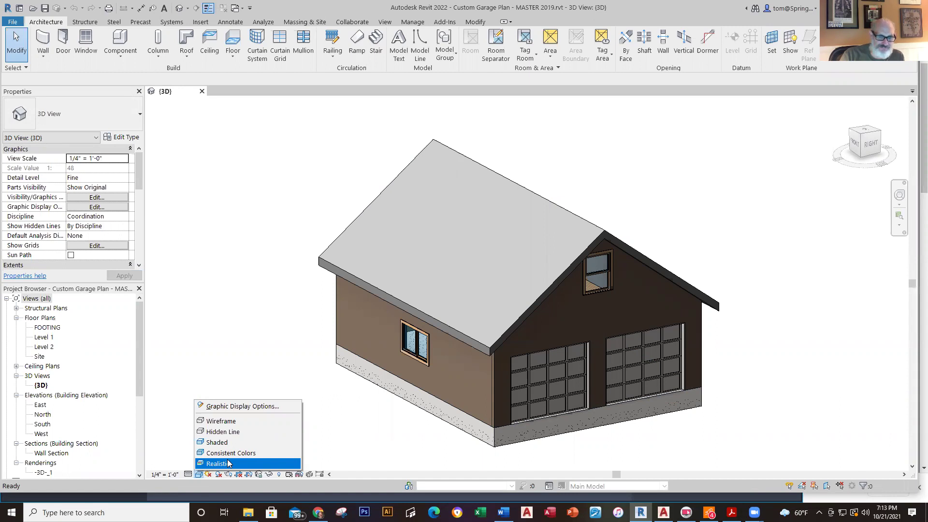
click(227, 463)
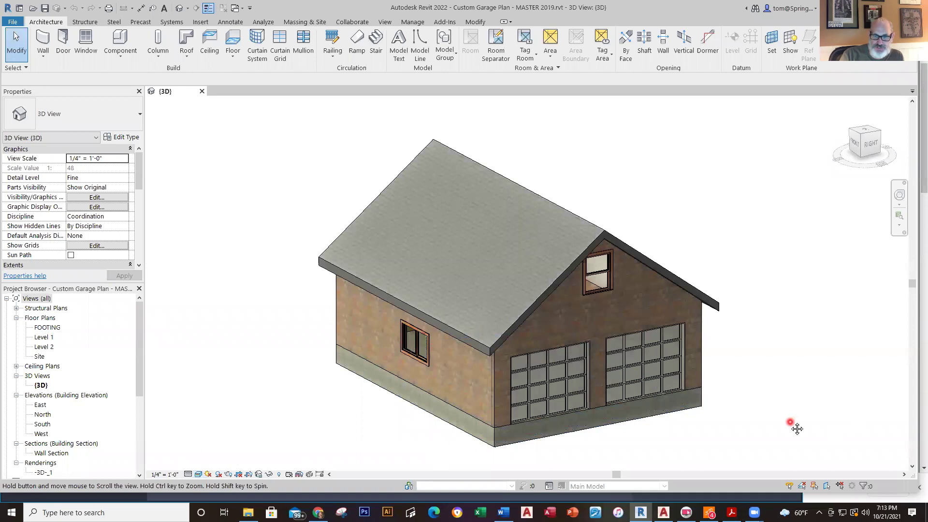
scroll(704, 414, up, 3)
scroll(338, 356, up, 3)
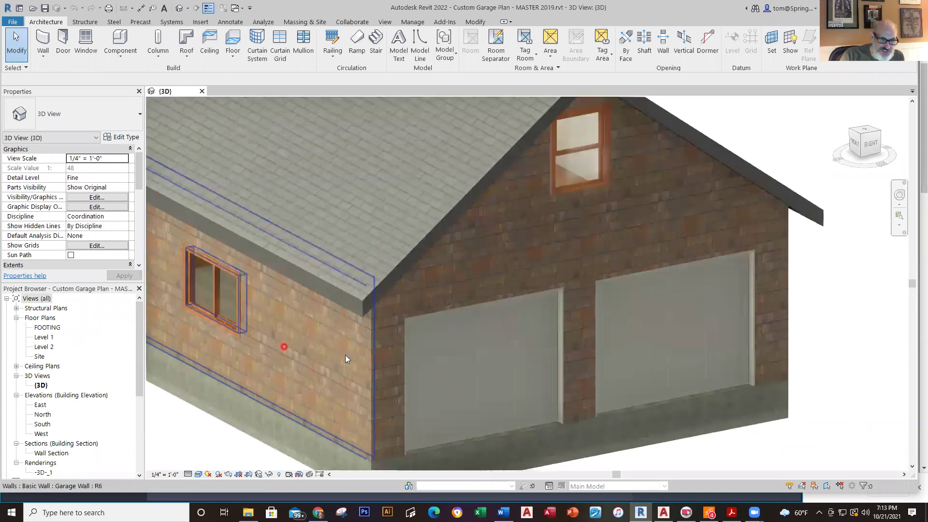
scroll(569, 367, down, 3)
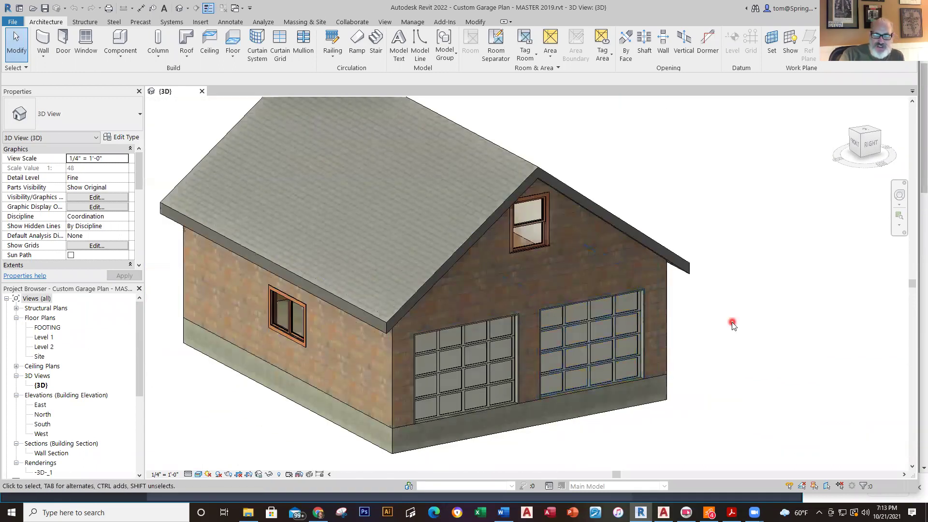
shift+middle_drag(732, 322, 729, 342)
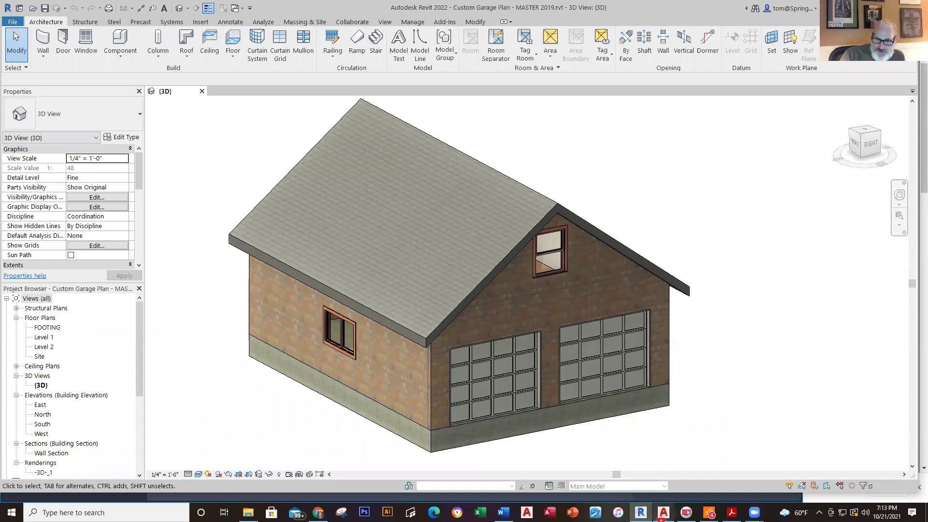
click(663, 512)
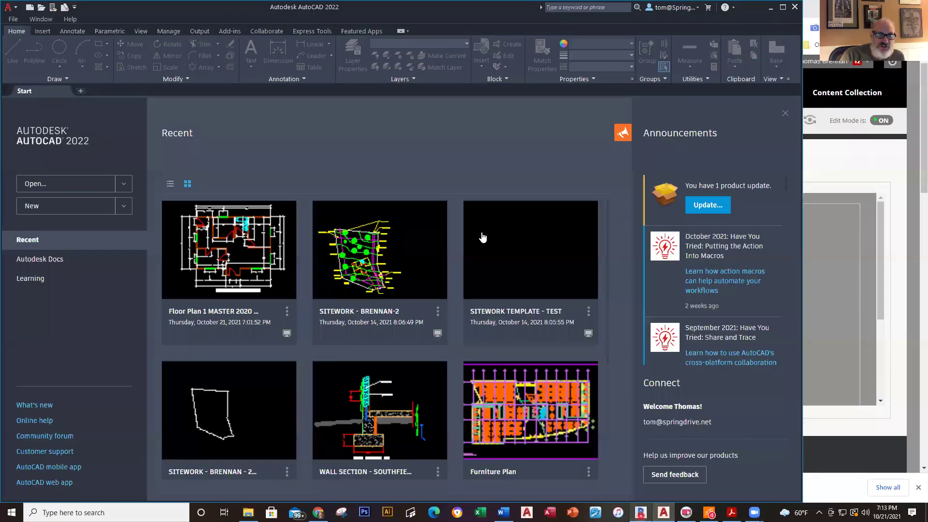
click(641, 513)
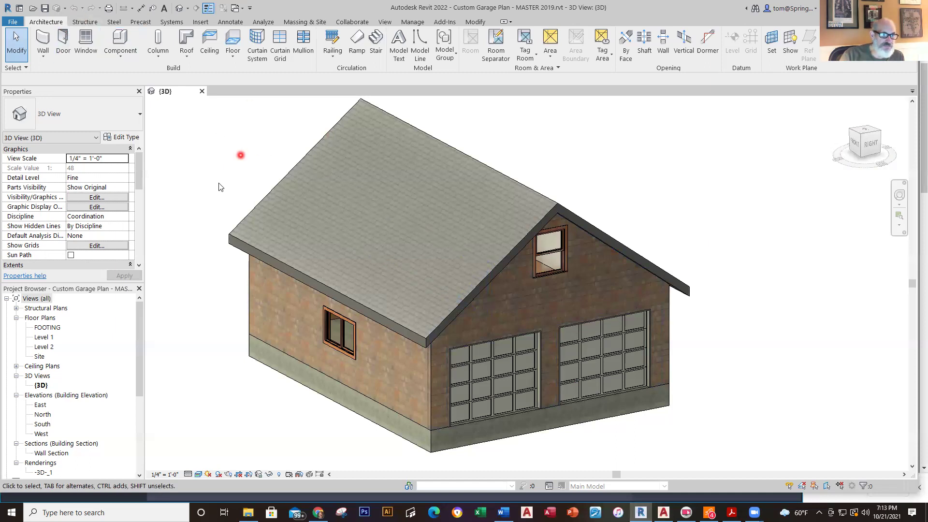
Open the Level 1 floor plan, deleting a top dimension segment and then undoing it
double_click(42, 337)
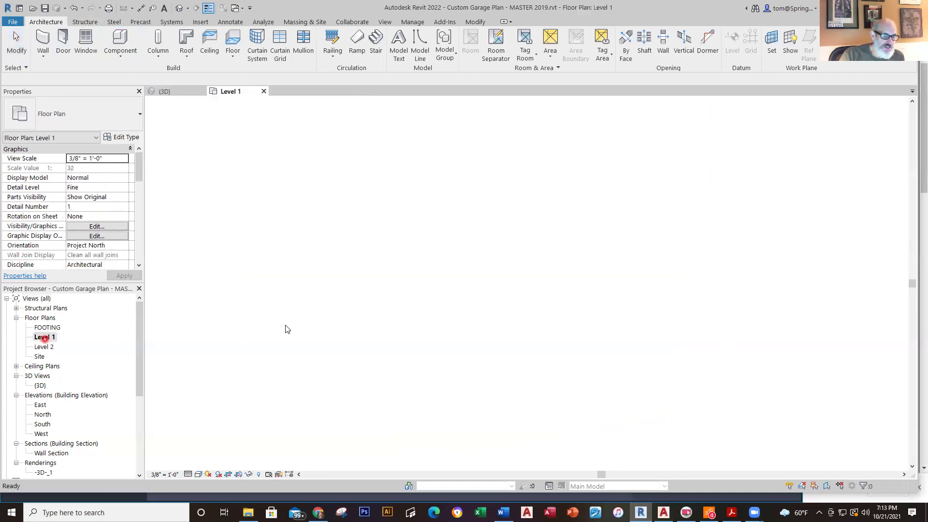
click(450, 142)
key(Delete)
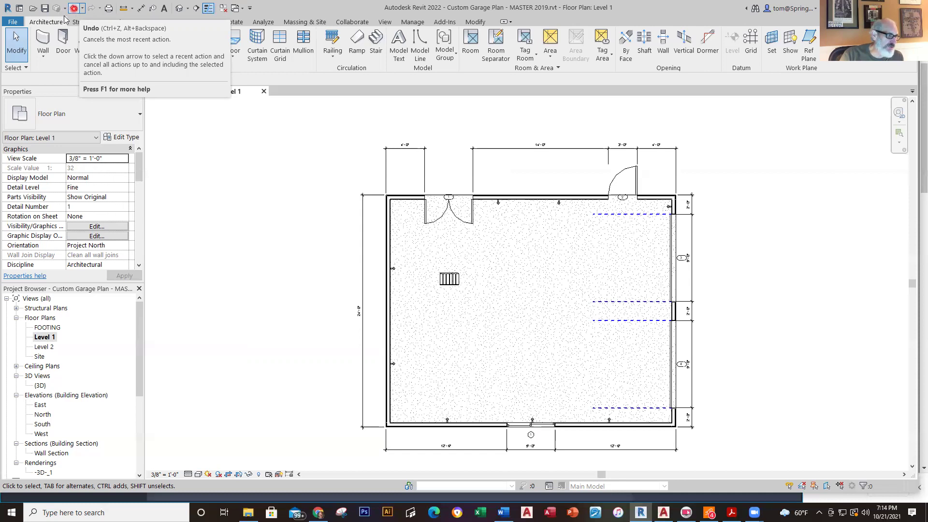
click(74, 8)
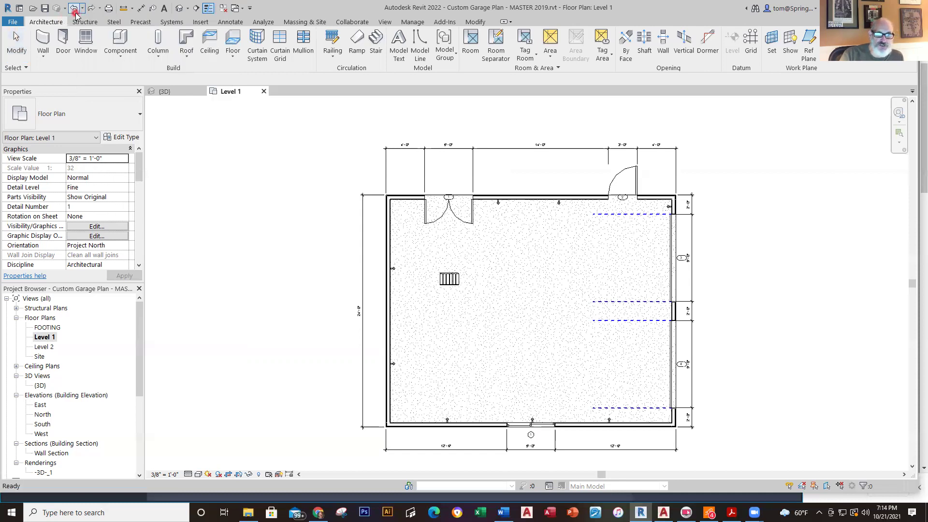
Pan the plan, briefly select the attic stairs, and return to the {3D} view
middle_click(729, 323)
middle_drag(730, 324, 616, 309)
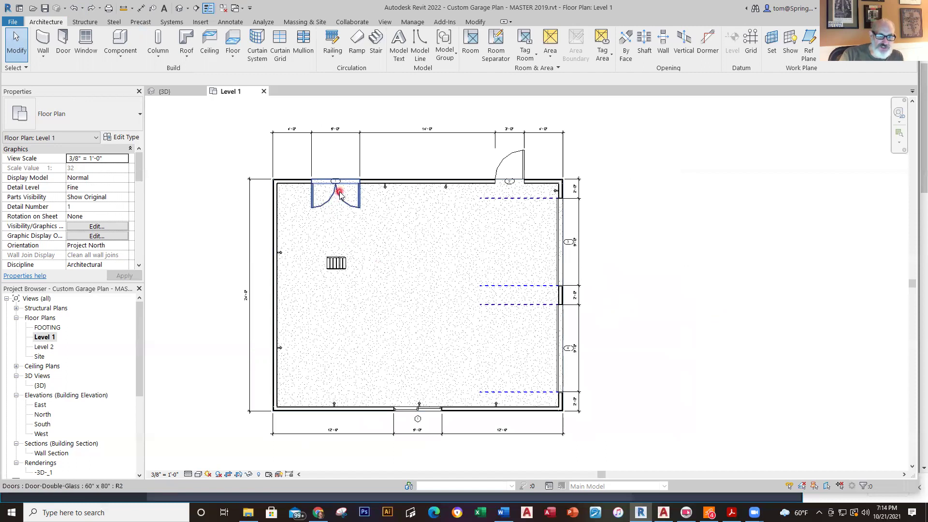
click(341, 262)
key(Escape)
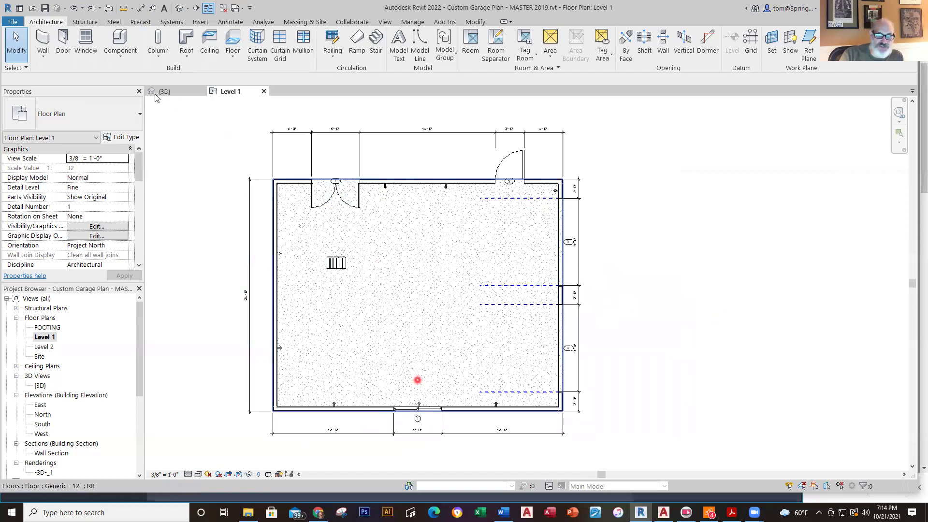
click(170, 91)
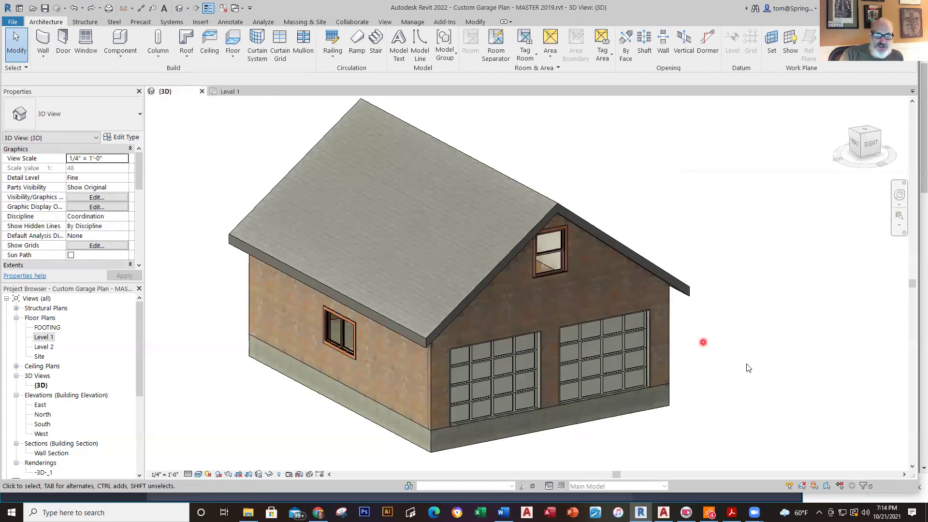
drag(139, 172, 140, 203)
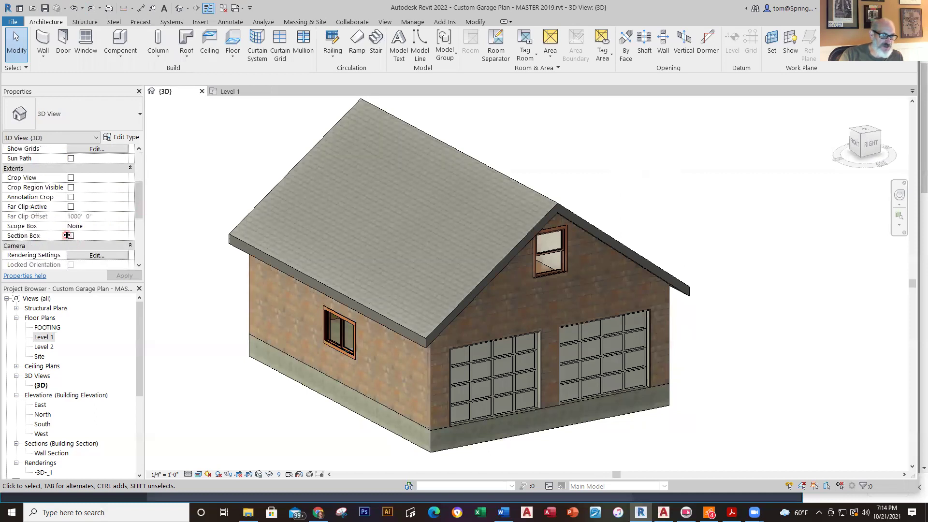
click(73, 235)
click(124, 276)
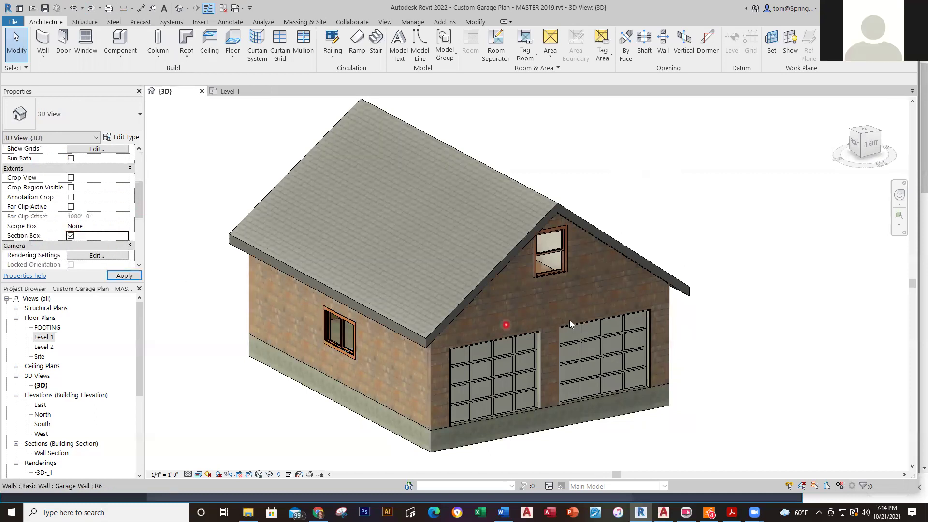
click(735, 273)
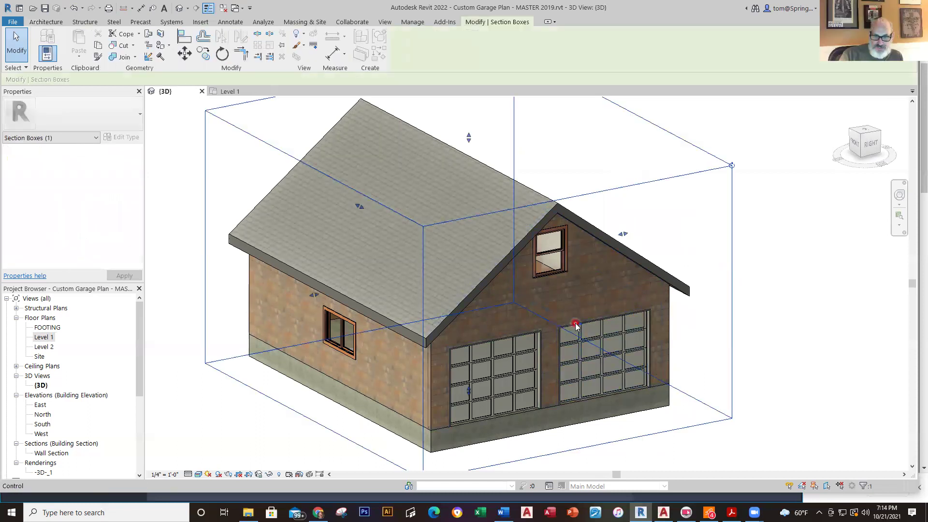
drag(576, 321, 679, 370)
shift+middle_drag(710, 356, 651, 386)
scroll(468, 356, up, 5)
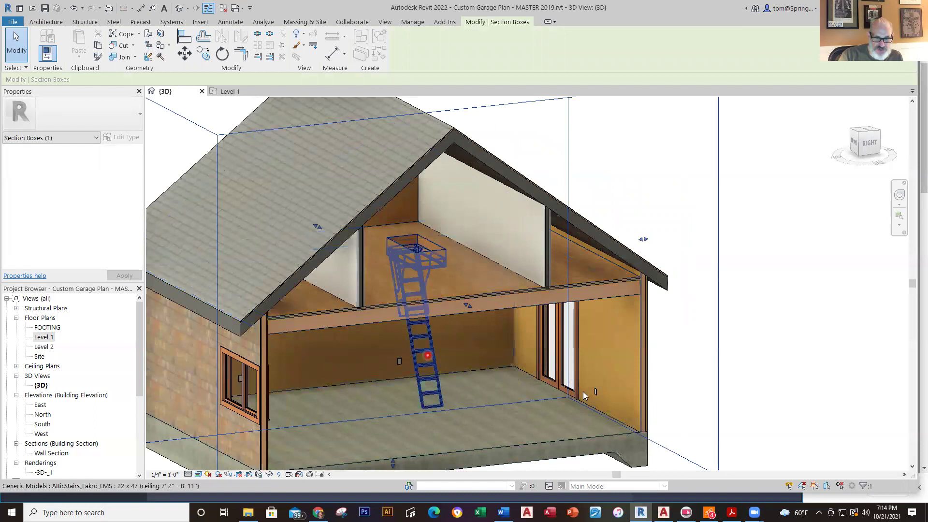
shift+middle_drag(715, 373, 624, 417)
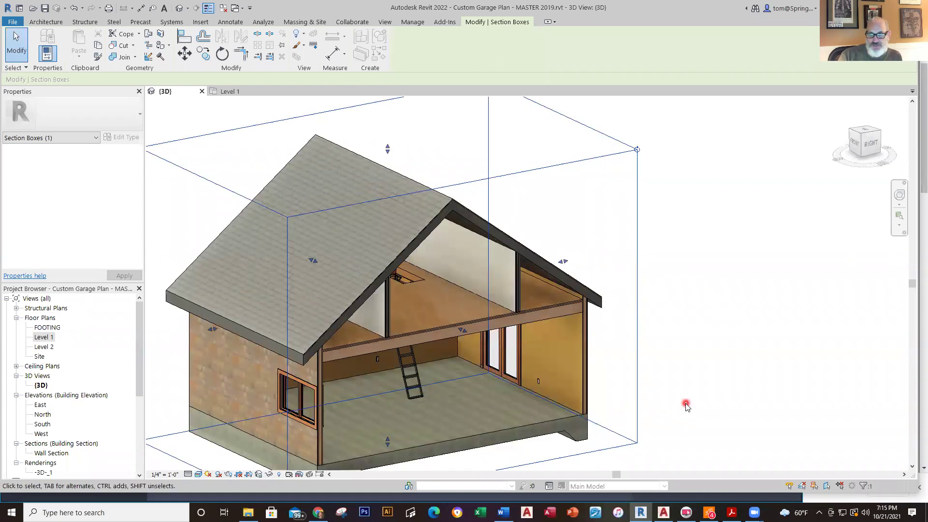
scroll(731, 367, down, 1)
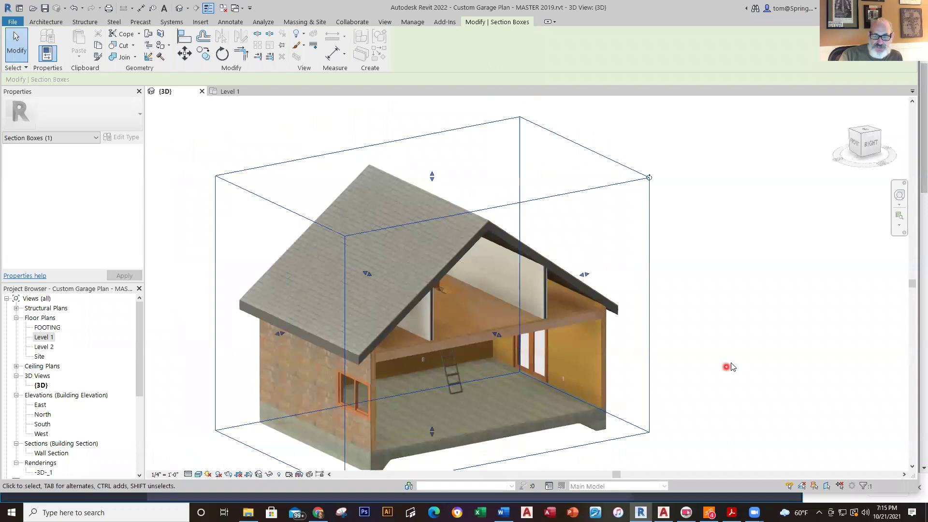
click(718, 350)
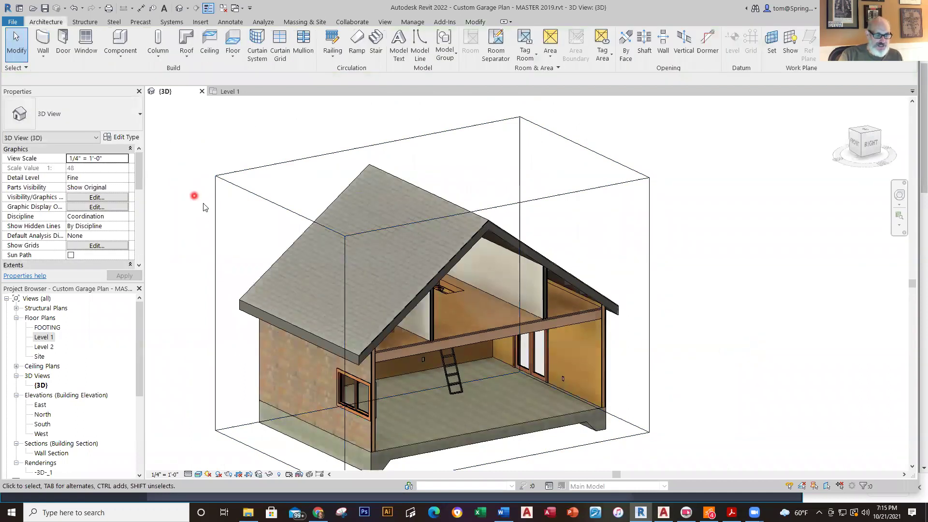
key(ctrl+z)
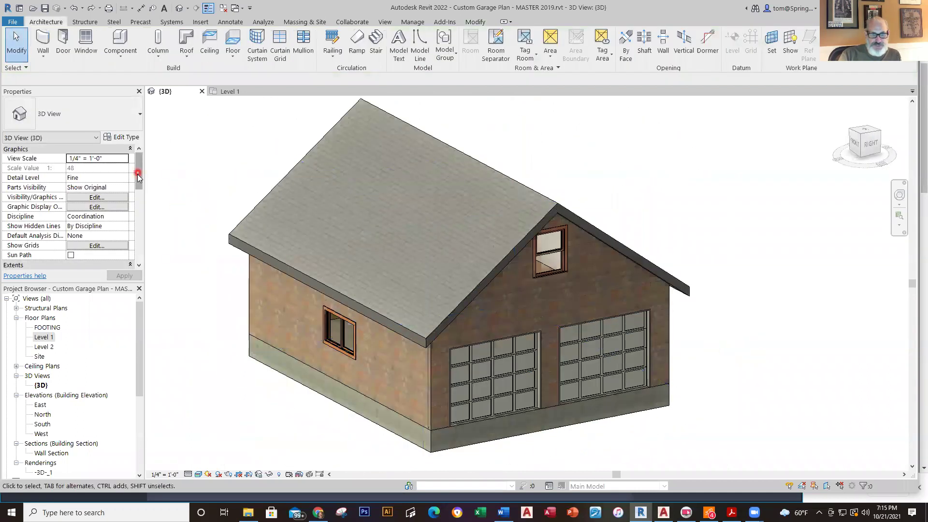
scroll(137, 174, down, 1)
middle_drag(211, 236, 315, 218)
scroll(326, 242, down, 1)
scroll(321, 243, down, 1)
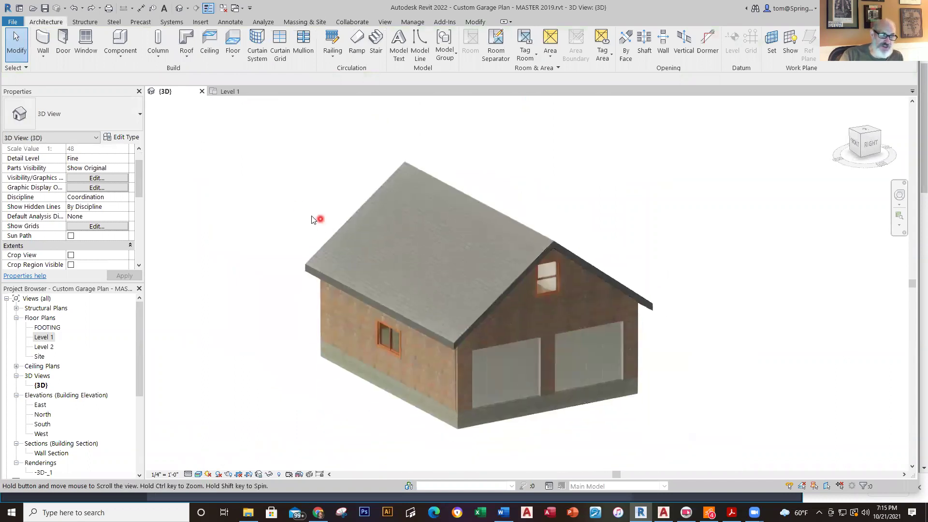
Close the garage without saving and open Winthrop House - Phase 10 from Recent Files
click(13, 23)
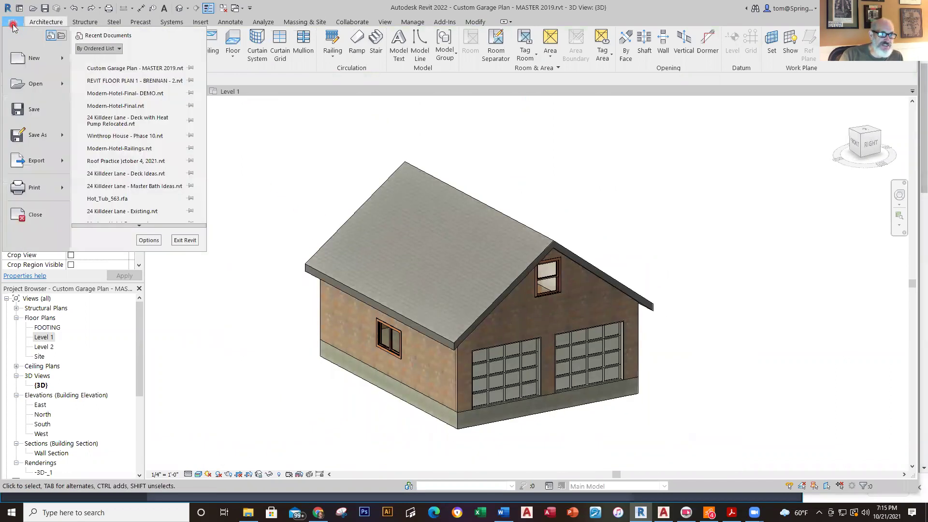
click(28, 214)
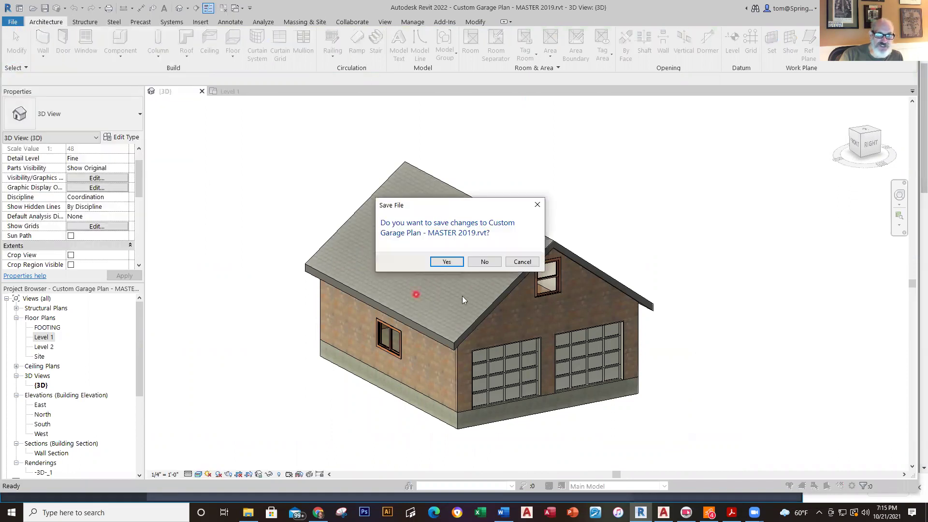
click(485, 261)
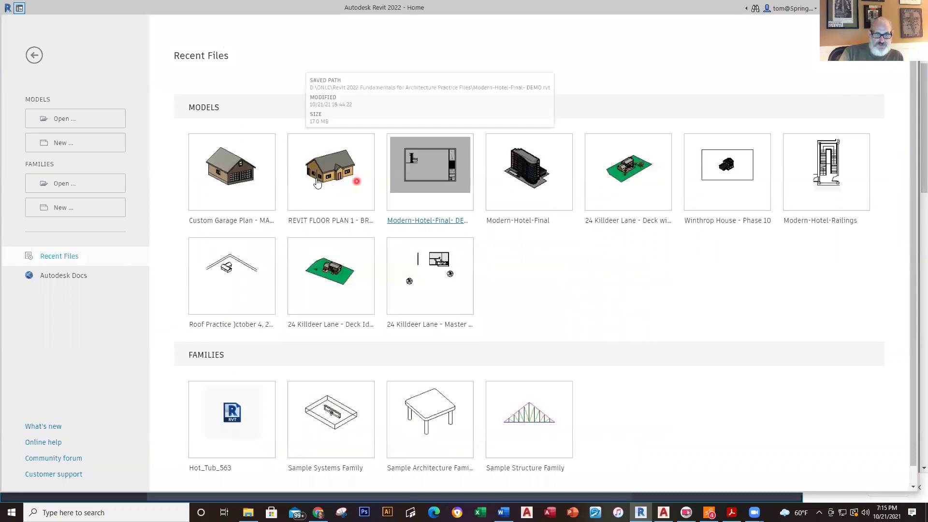
click(735, 162)
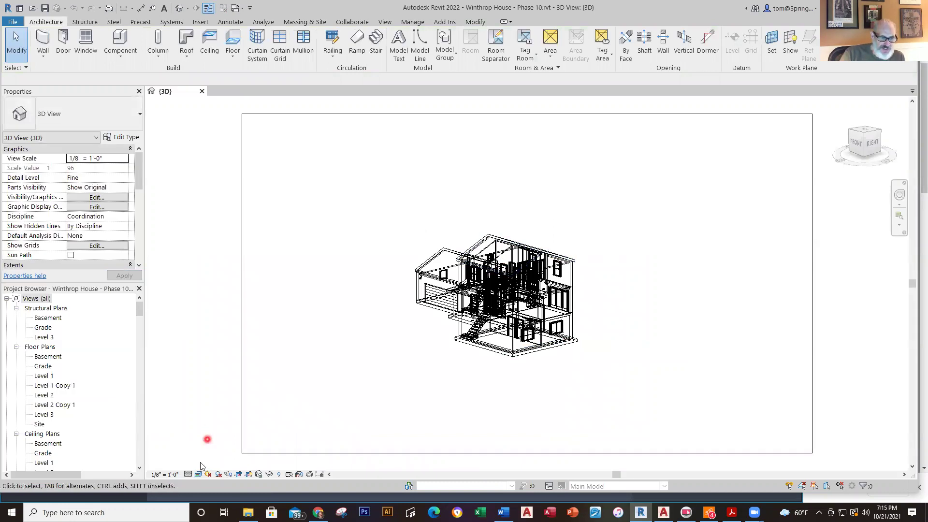
Apply the Realistic visual style to the Winthrop House 3D view
click(198, 474)
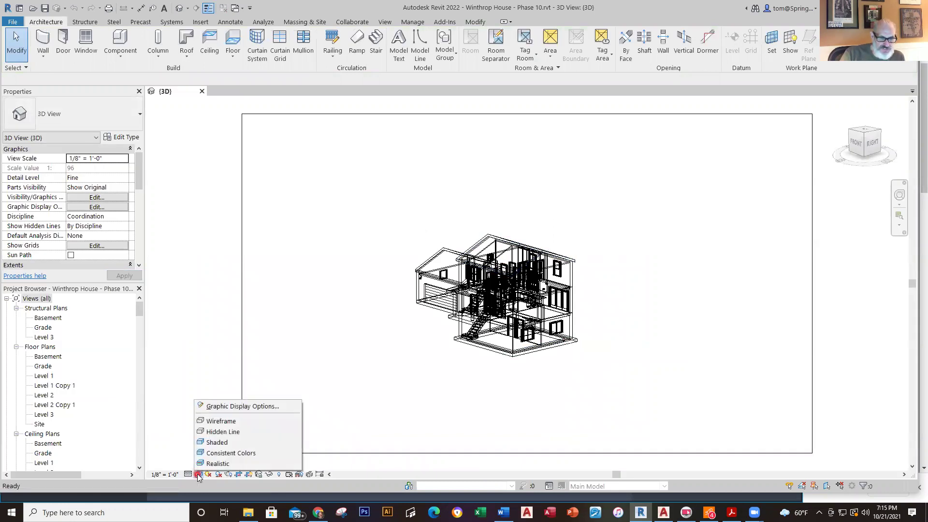
click(224, 463)
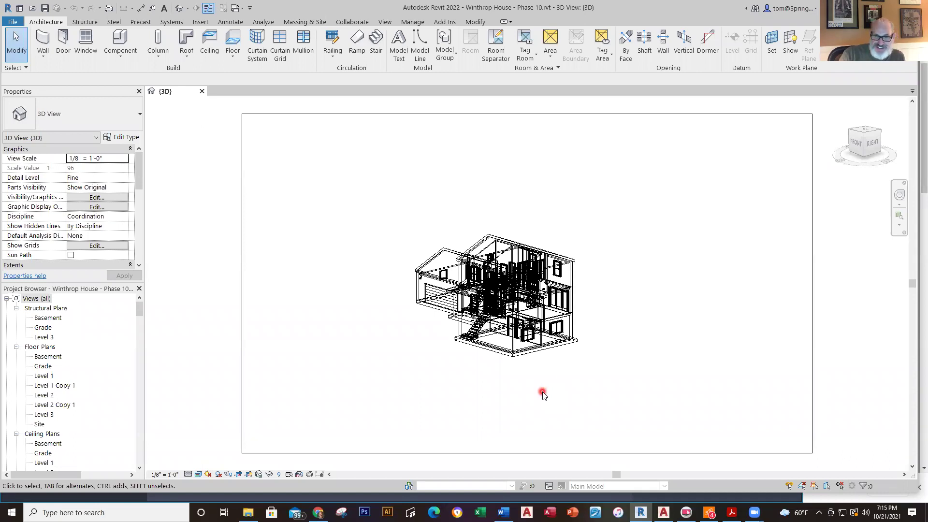
click(198, 475)
click(485, 410)
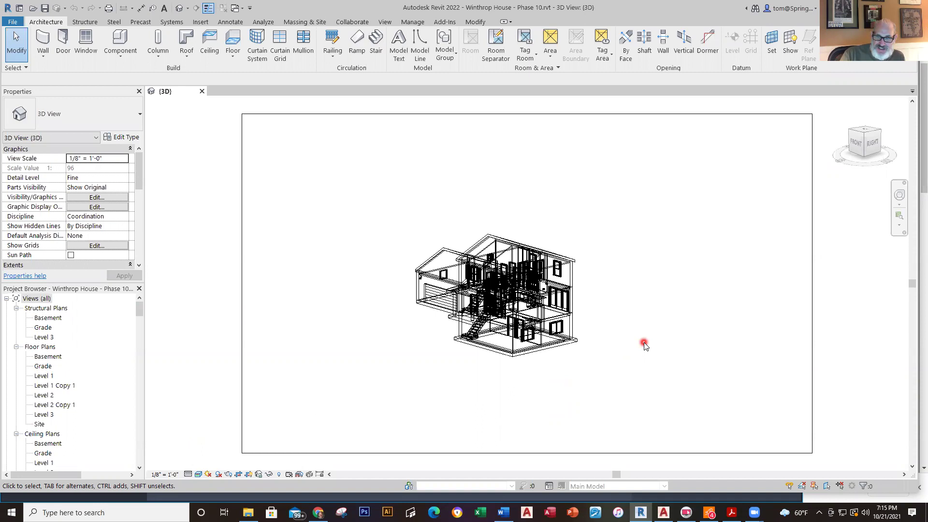
scroll(548, 305, up, 5)
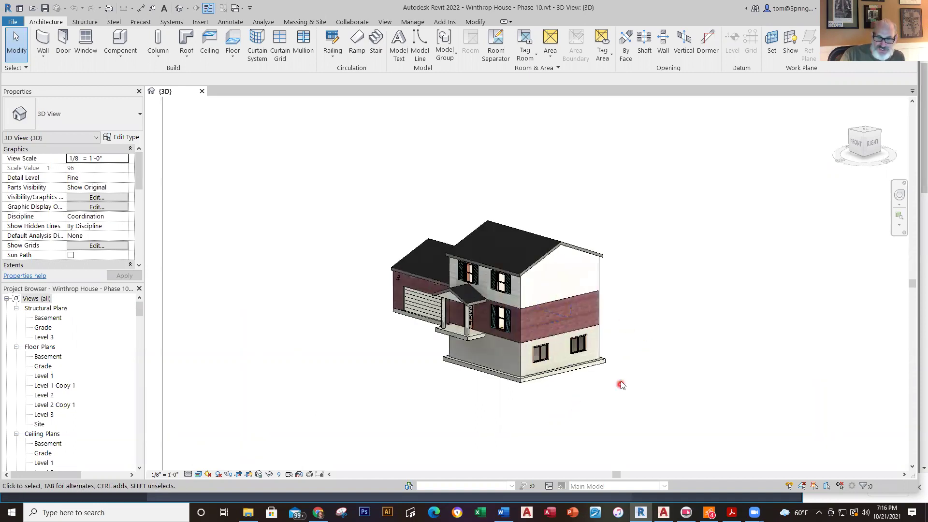
View the house from the ViewCube's top-left-front corner and zoom and pan to frame it
click(850, 130)
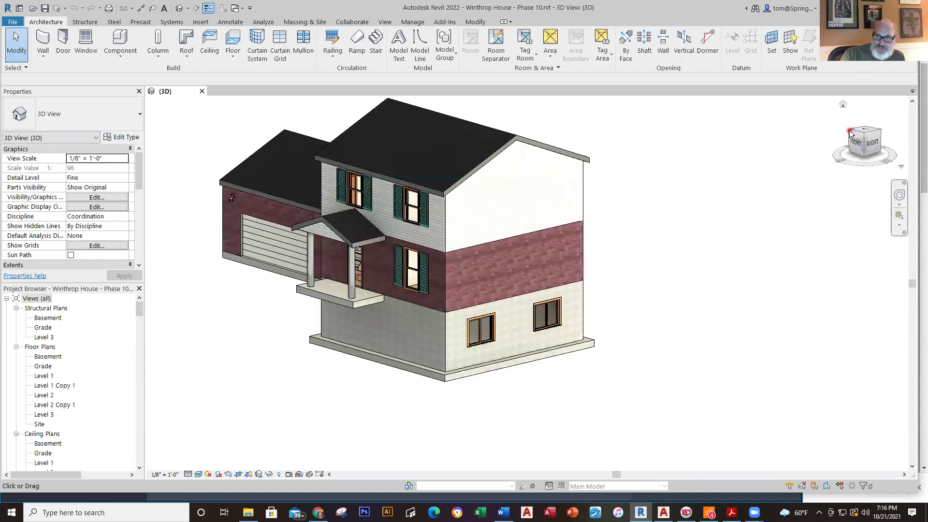
scroll(710, 300, up, 3)
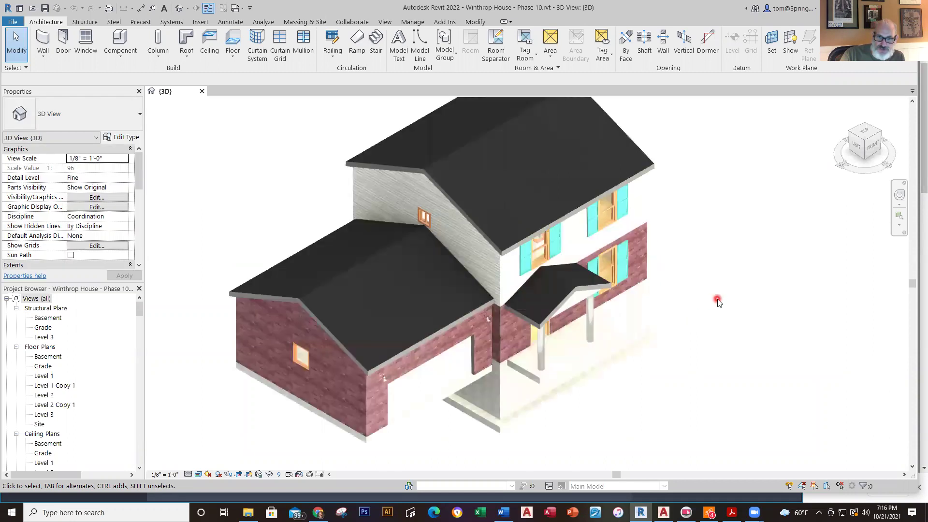
scroll(724, 276, up, 2)
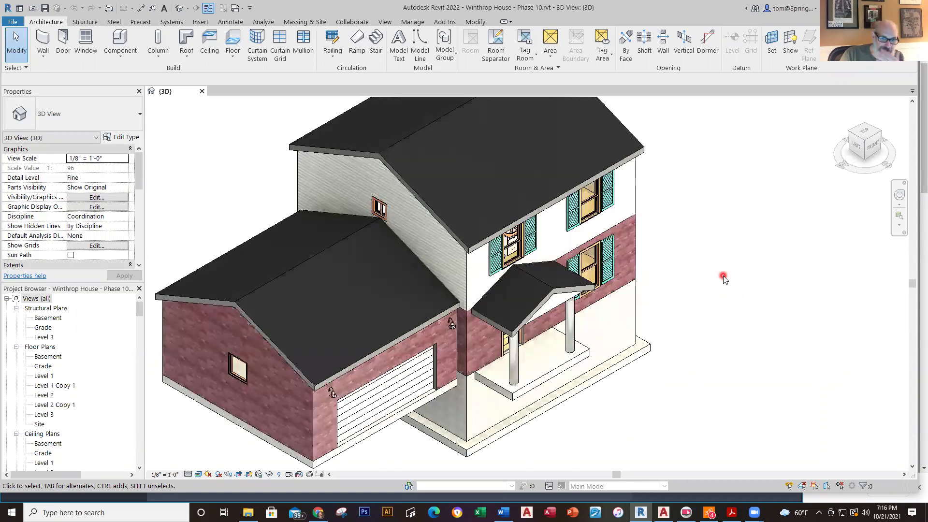
scroll(553, 299, up, 2)
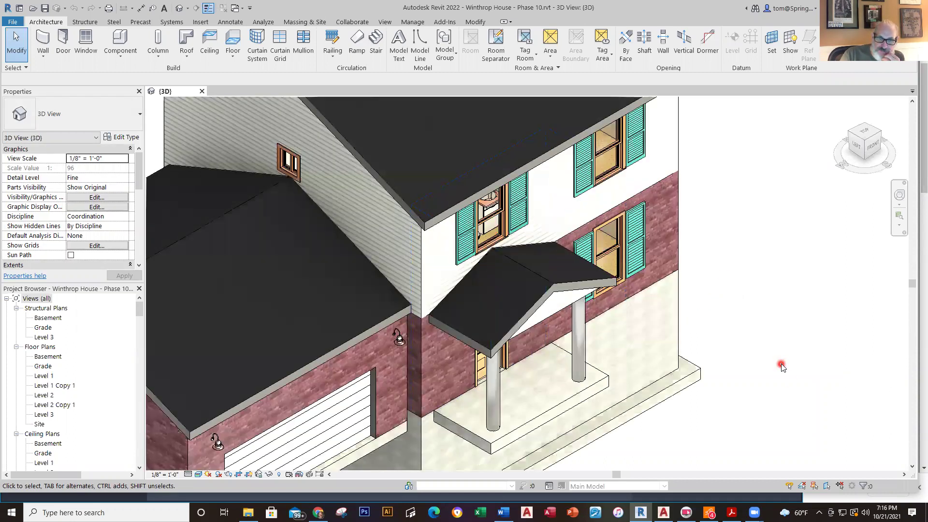
scroll(782, 366, down, 2)
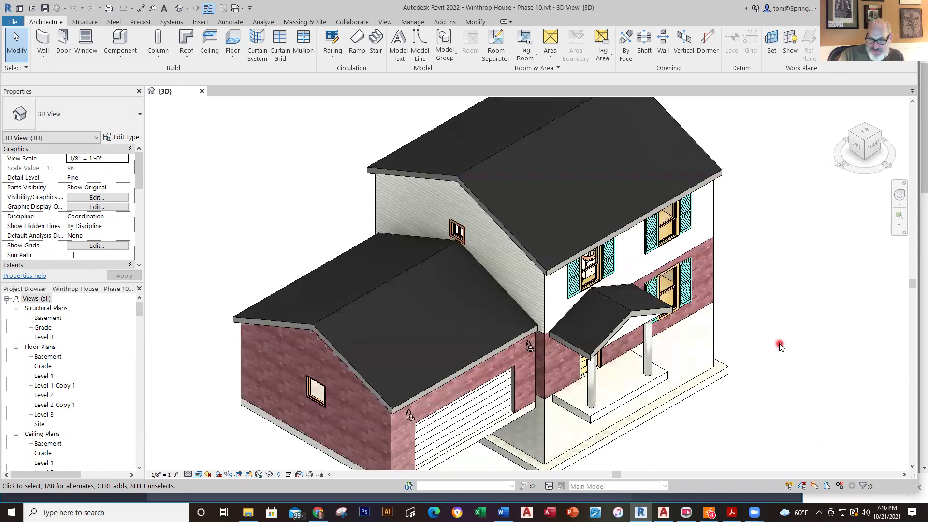
scroll(779, 345, down, 1)
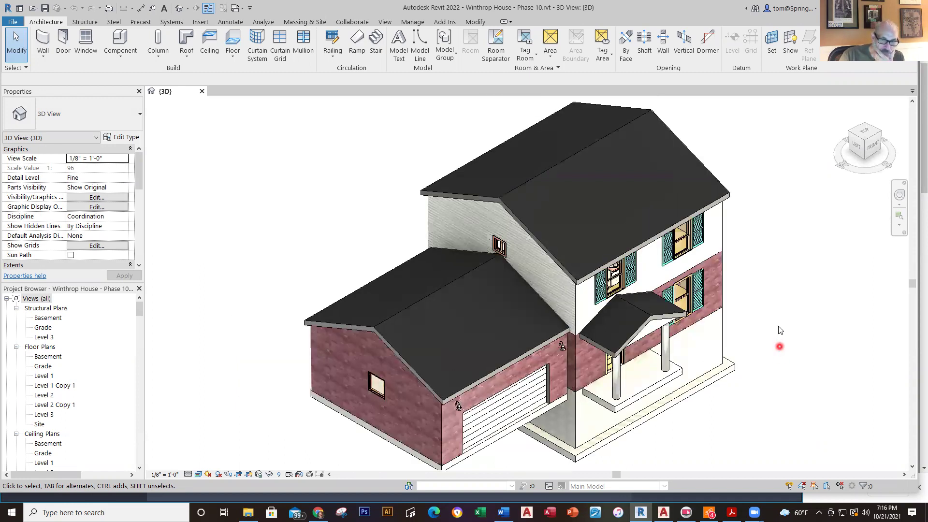
scroll(779, 333, down, 1)
middle_drag(779, 333, 709, 306)
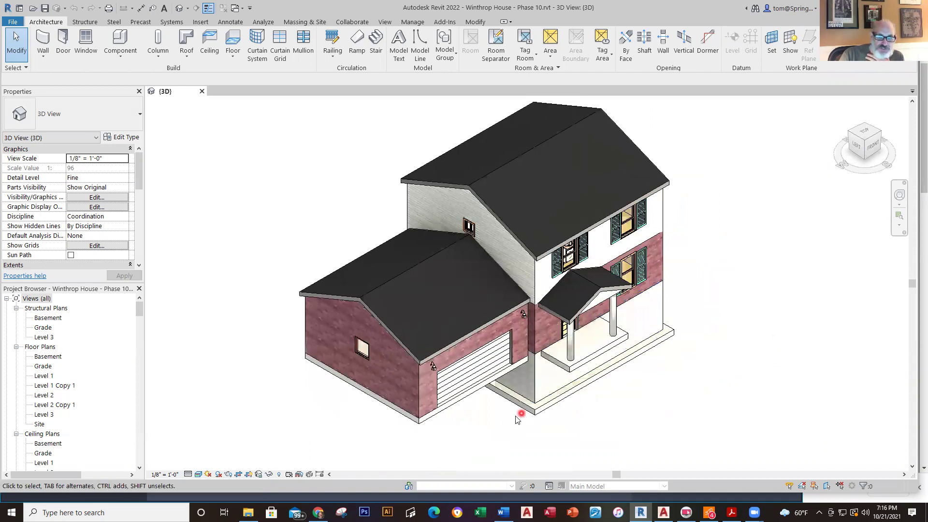
Open the Level 1, Level 2 and Basement floor plans in turn, panning each view
click(48, 379)
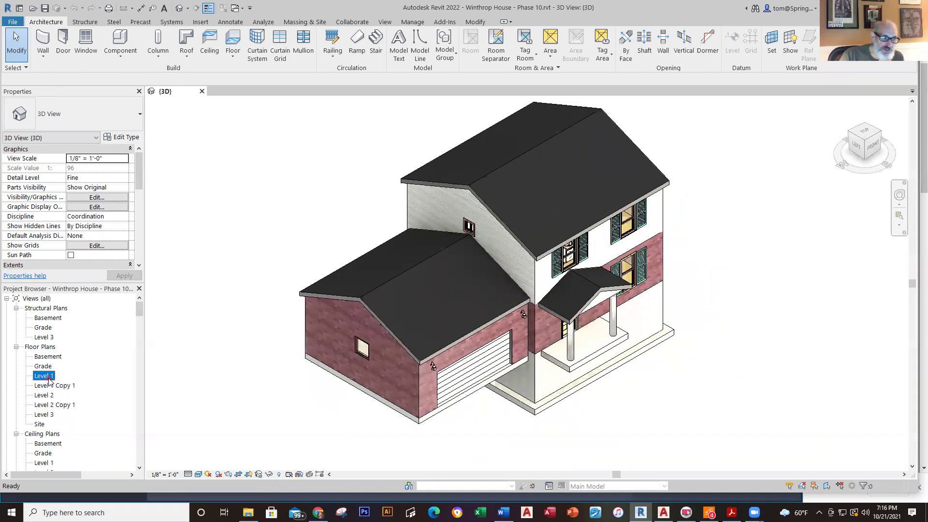
double_click(49, 379)
middle_drag(587, 329, 534, 330)
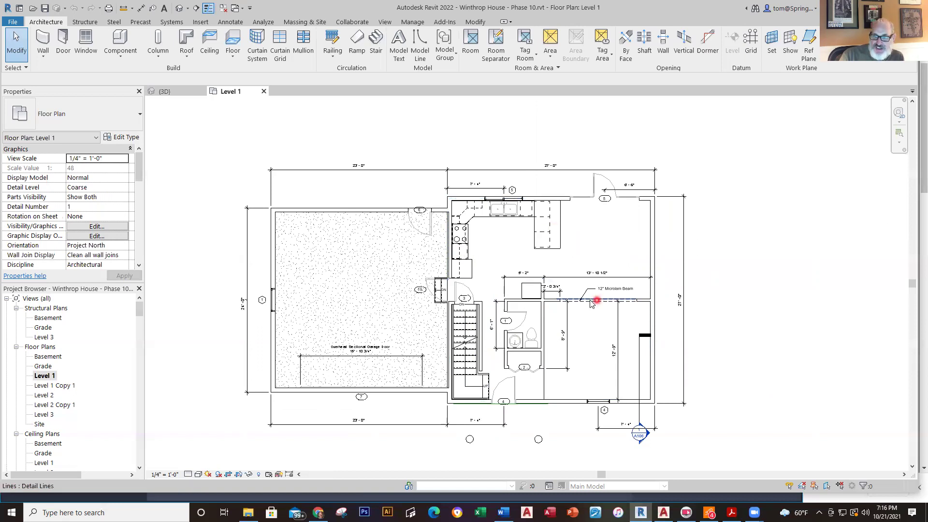
middle_drag(602, 274, 616, 321)
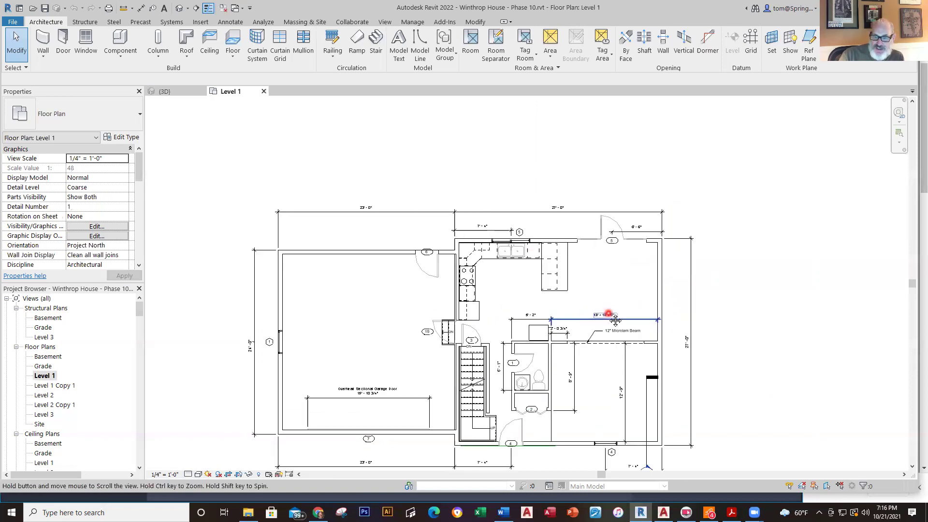
double_click(51, 395)
mouse_move(558, 379)
middle_down()
mouse_move(521, 333)
mouse_move(475, 306)
middle_up()
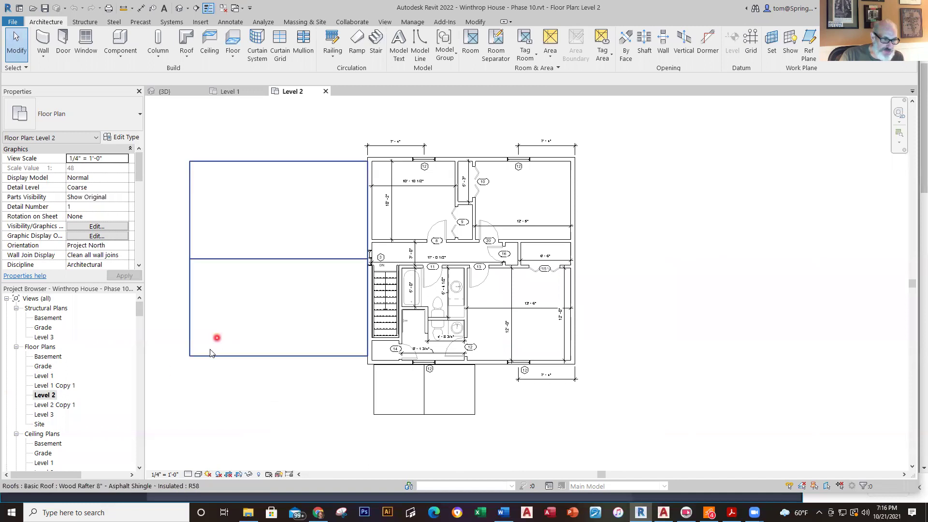
double_click(57, 357)
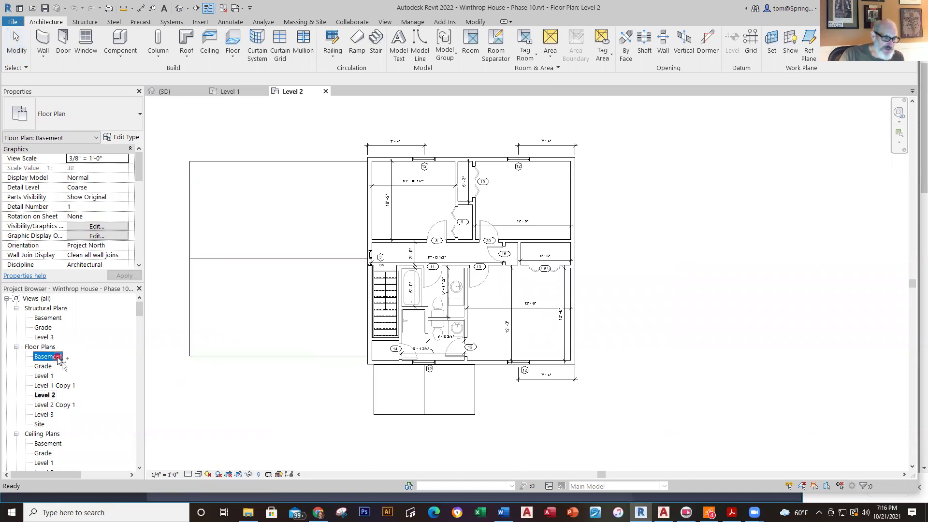
middle_drag(538, 395, 533, 407)
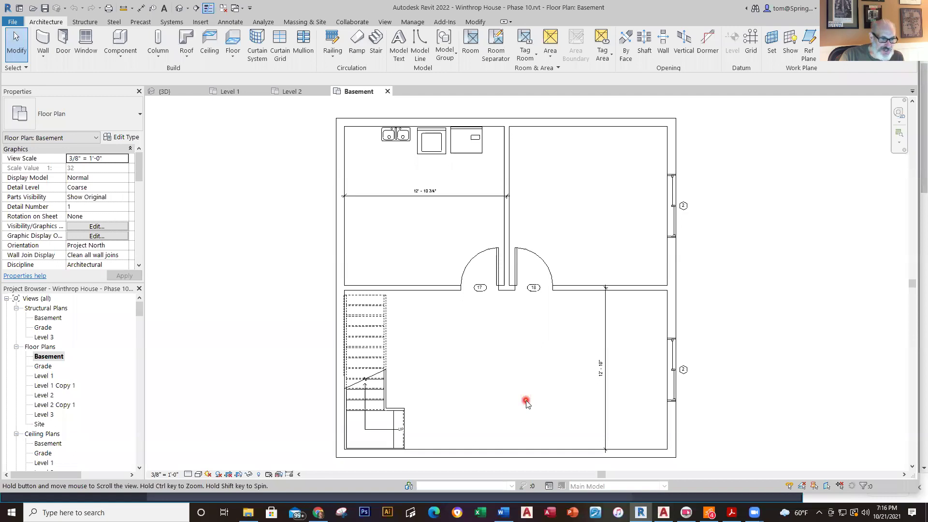
click(140, 308)
drag(141, 310, 150, 336)
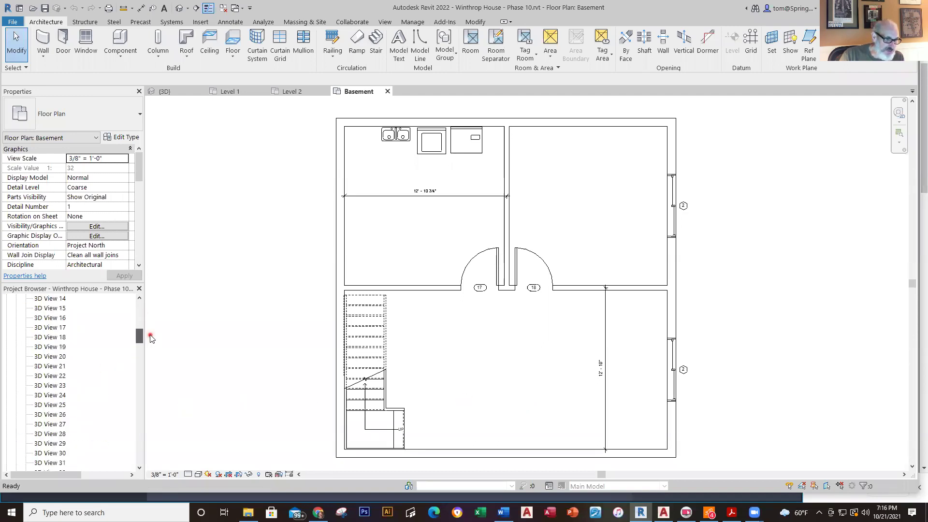
Open interior views 3D View 21, 18, 17 and 19 in turn
double_click(47, 367)
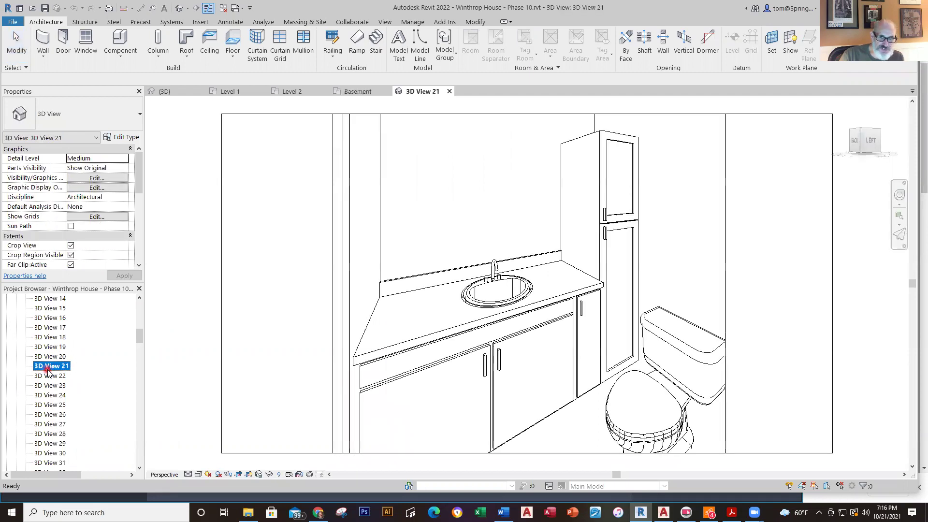
double_click(50, 337)
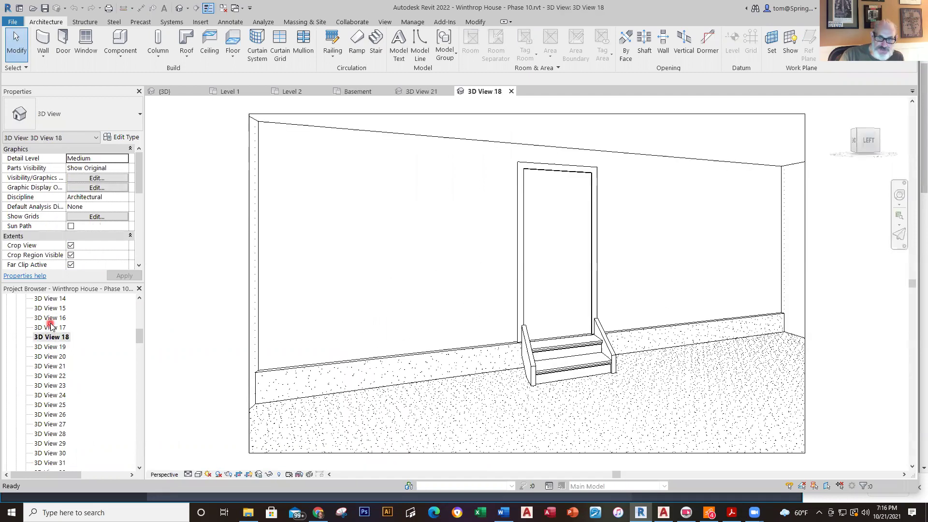
double_click(50, 327)
double_click(51, 346)
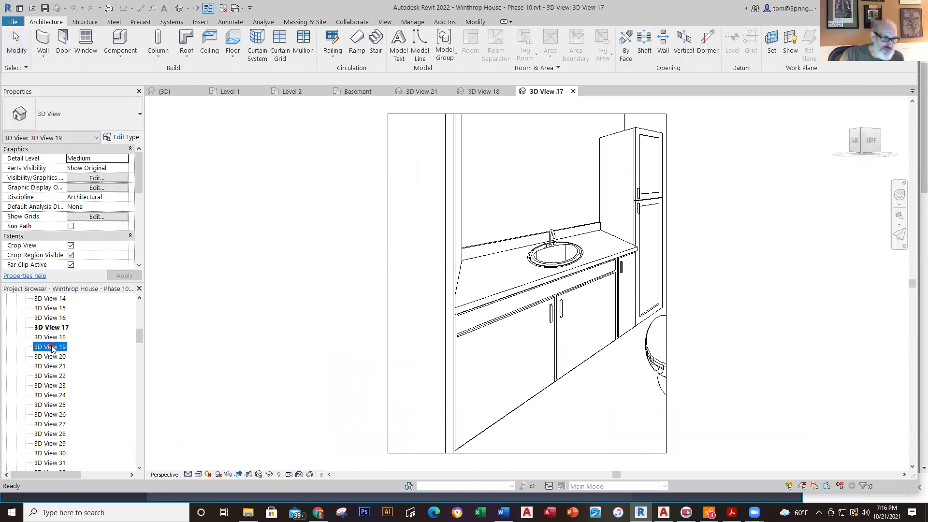
Return to 3D View 18, cancelling an accidental rename, and make it the active view
click(54, 338)
click(53, 337)
double_click(53, 337)
key(Escape)
double_click(48, 339)
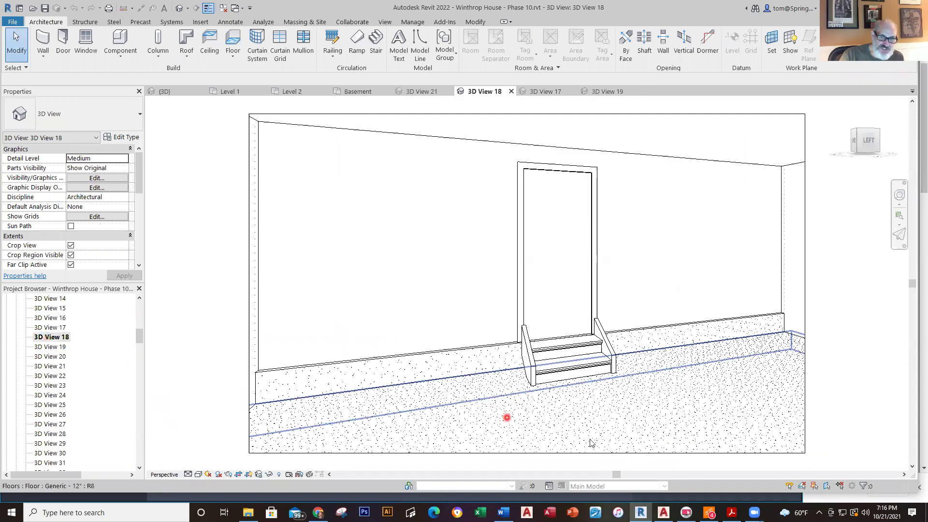
scroll(380, 424, down, 2)
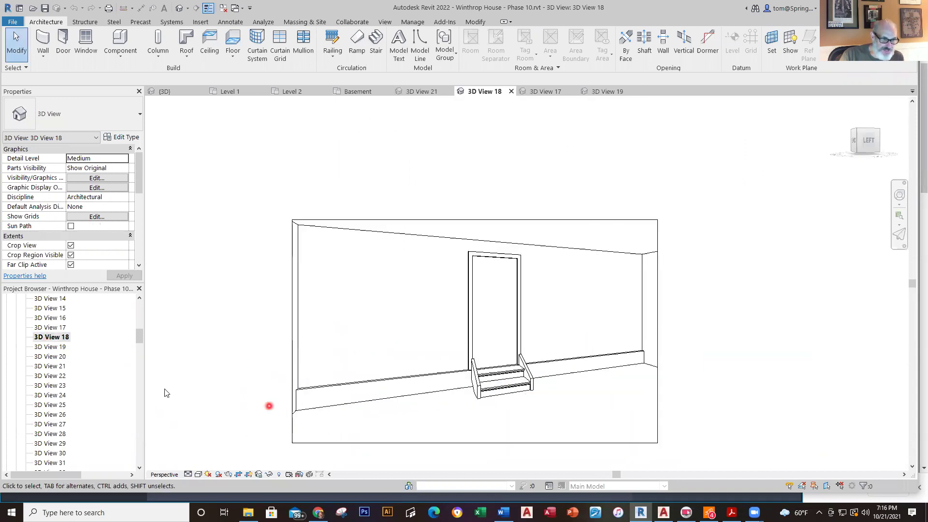
drag(137, 335, 147, 365)
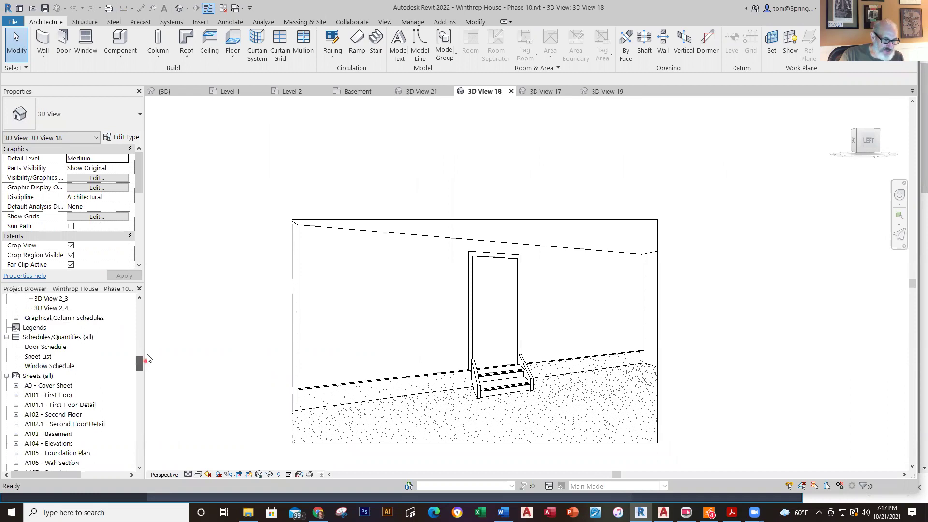
scroll(87, 366, up, 3)
Open kitchen renderings 3D View 2_1, 2_2, 2_3 and 2_4 in turn, ending on 2_4
double_click(56, 366)
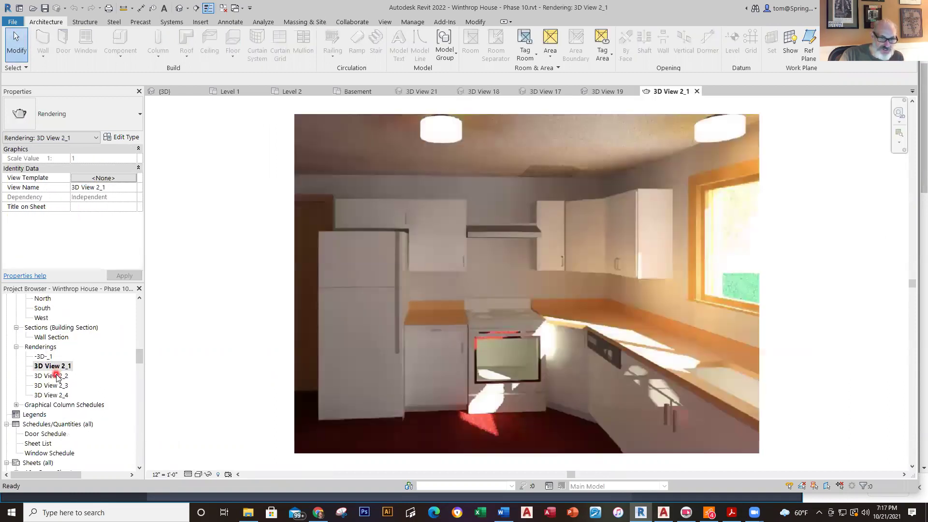
double_click(56, 376)
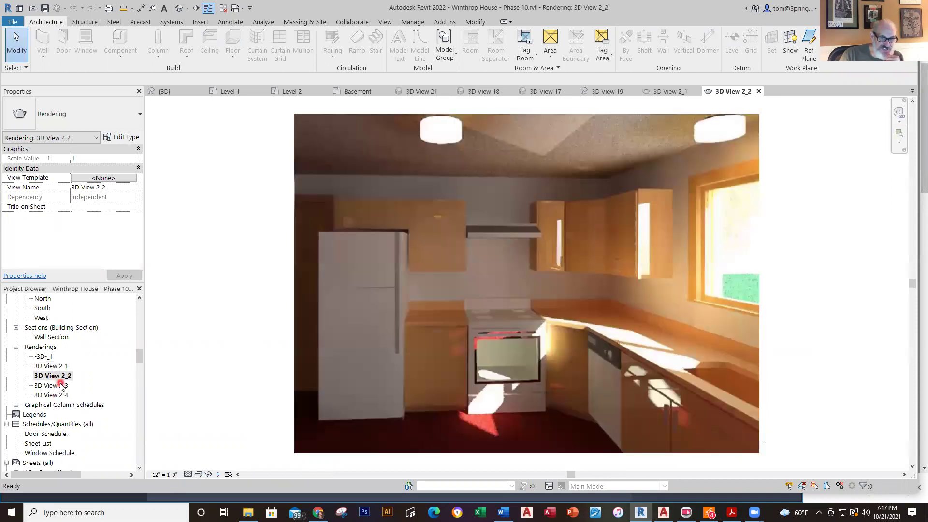
double_click(53, 386)
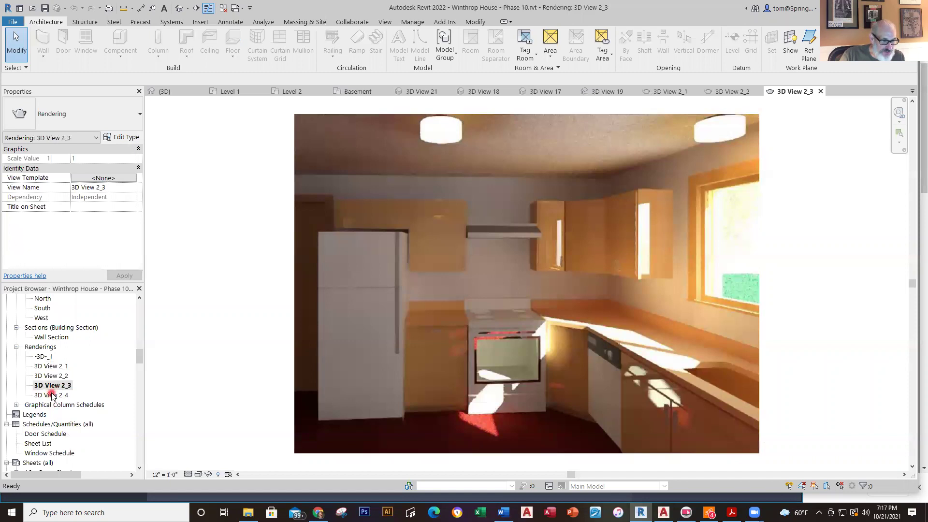
double_click(53, 395)
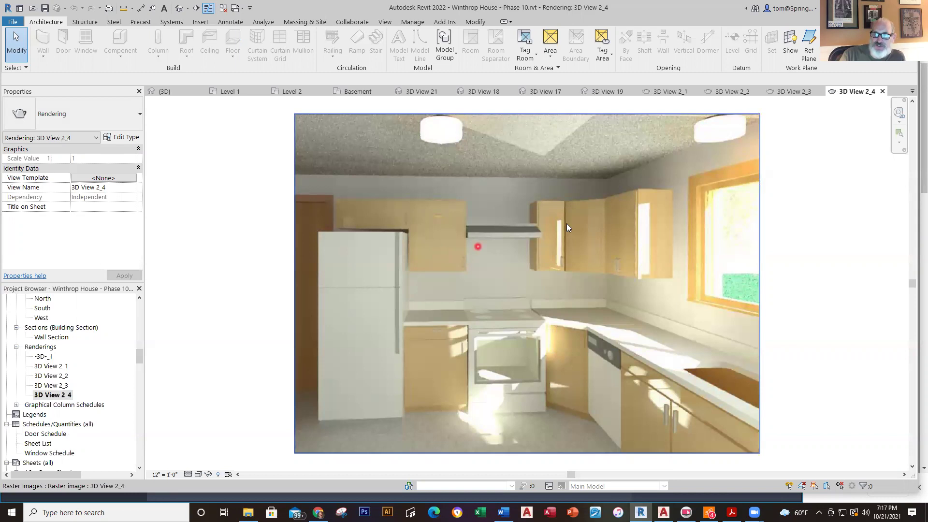
key(Escape)
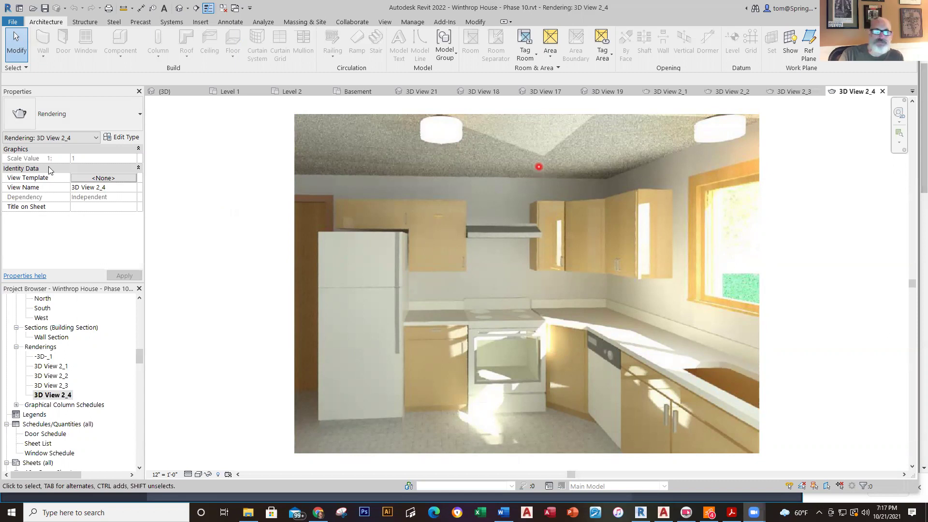
Close the Winthrop House project from the File menu, returning to Recent Files
click(12, 22)
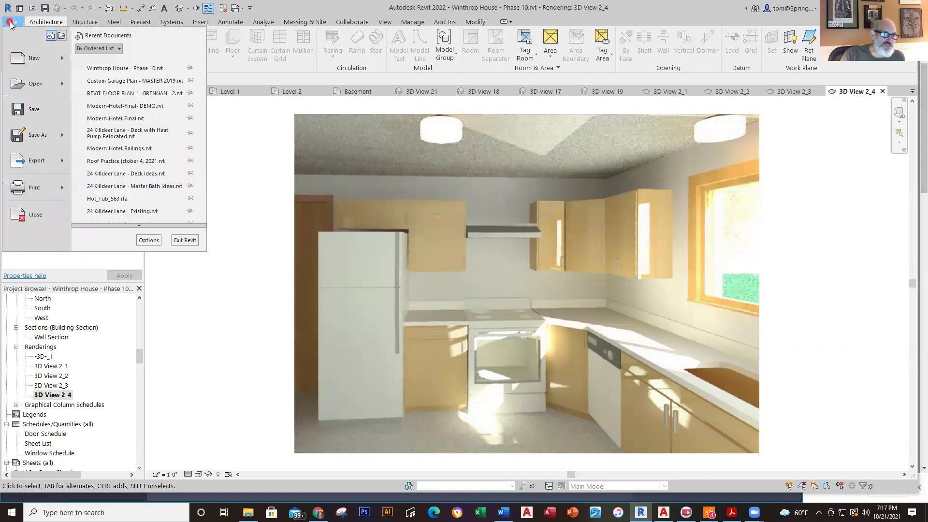
click(38, 217)
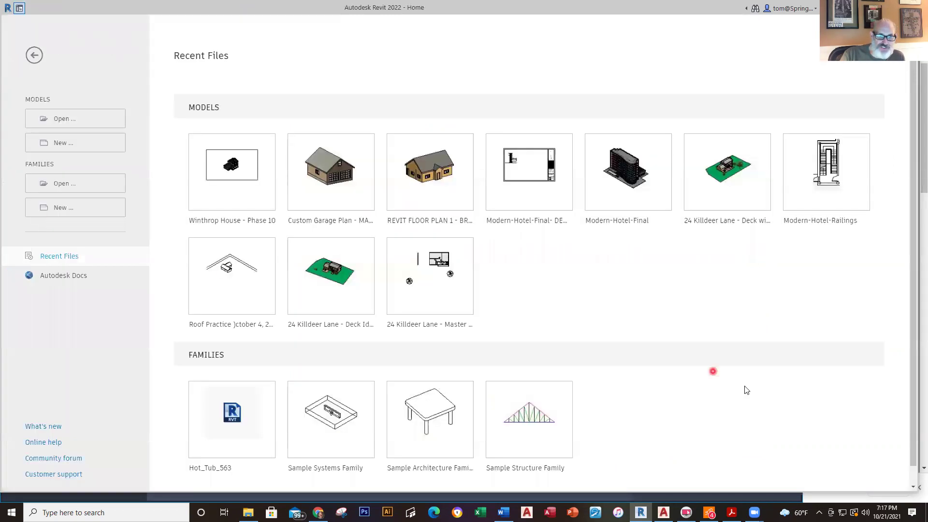
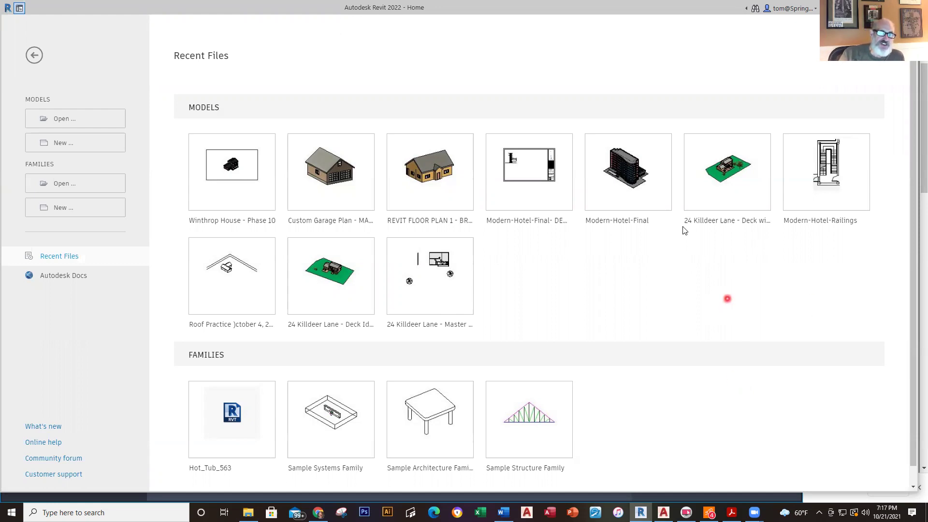
Create a new project, Project2, from the Imperial-Architectural Template
click(77, 144)
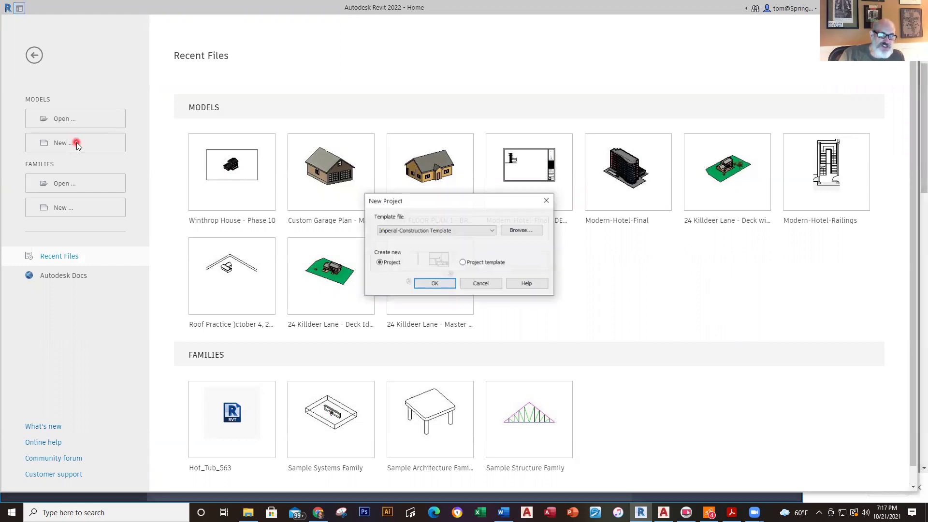
click(493, 230)
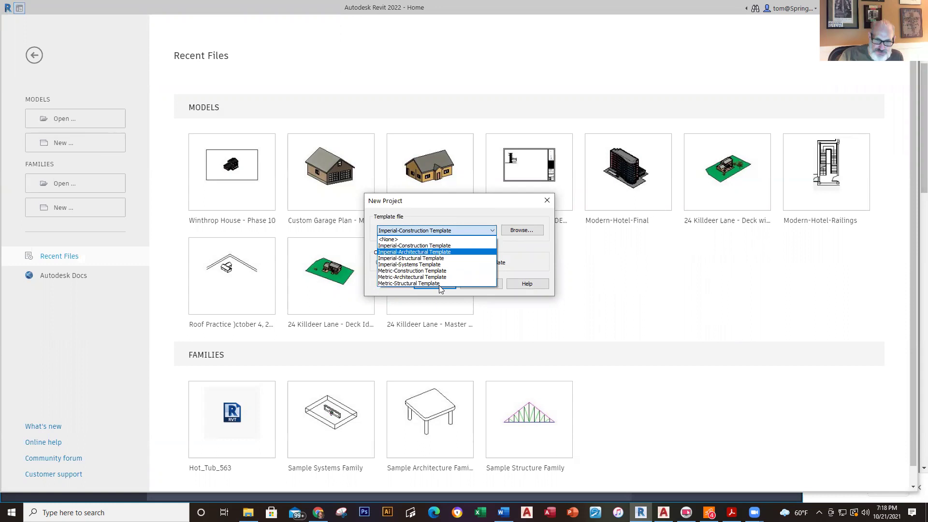
click(440, 251)
click(438, 285)
click(389, 272)
click(435, 284)
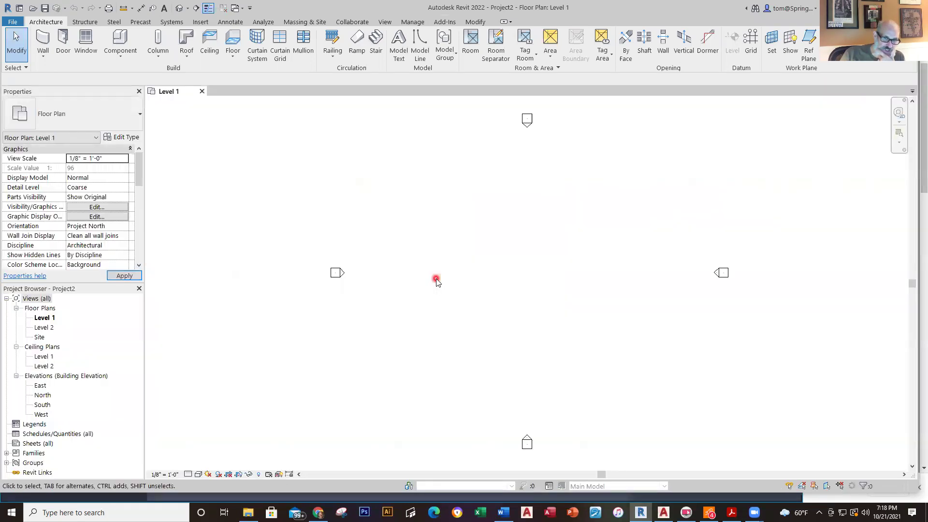
Recentre the Level 1 plan and start Wall: Architectural with Generic - 8" walls, 20' 0" unconnected height
click(638, 280)
middle_drag(551, 310, 487, 324)
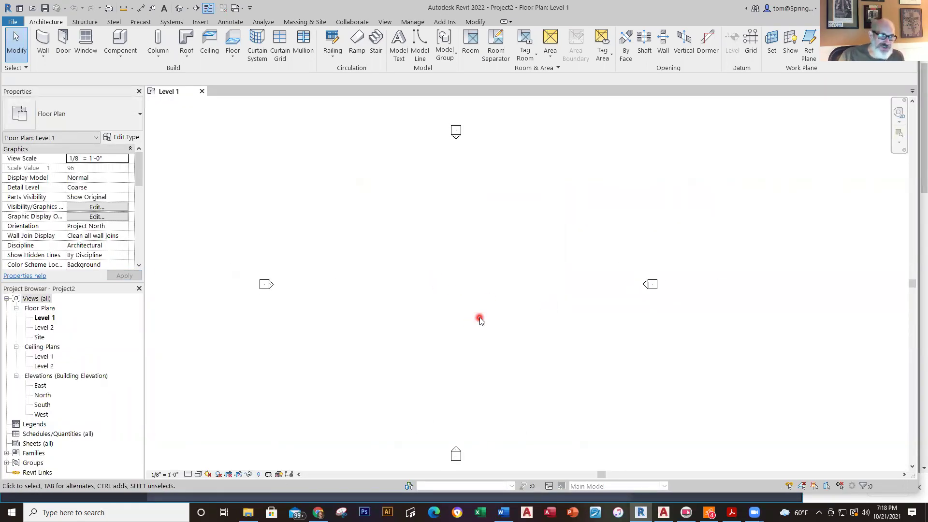
click(43, 52)
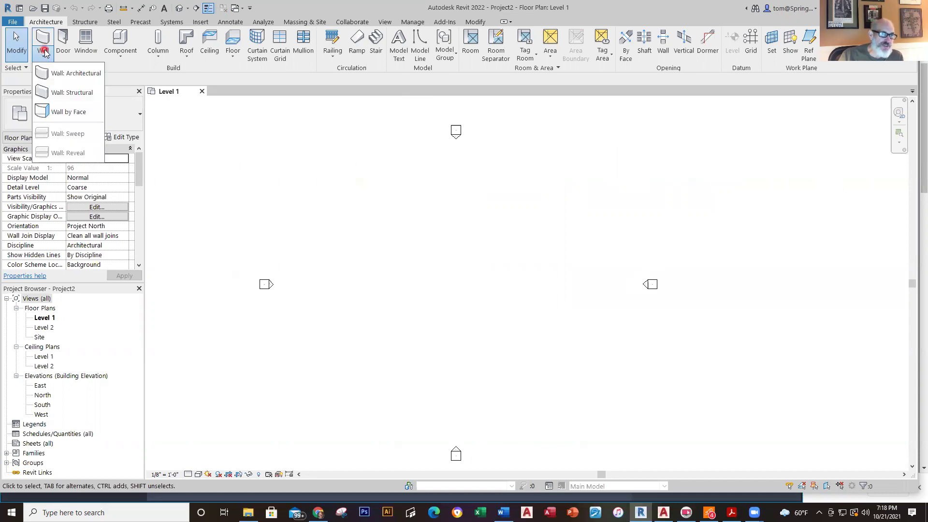
click(57, 81)
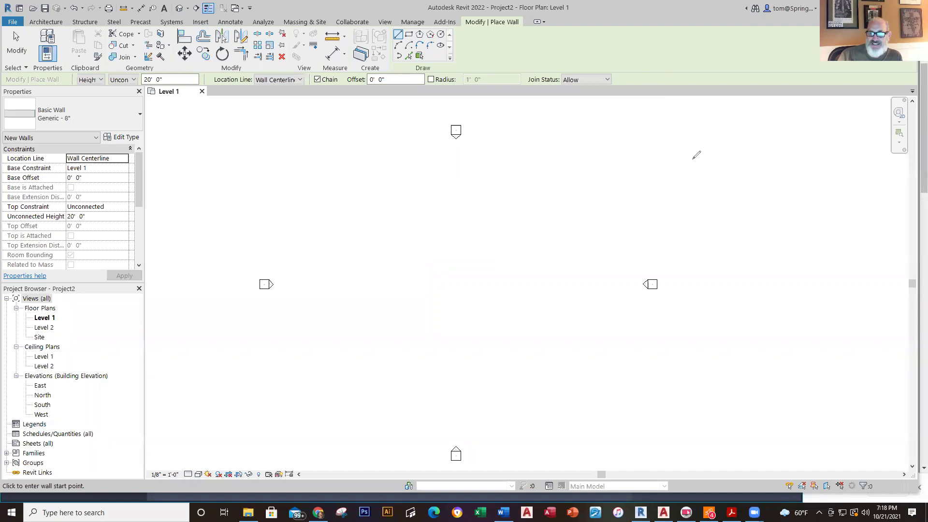
mouse_move(424, 20)
mouse_down()
mouse_move(390, 23)
mouse_move(378, 51)
mouse_move(403, 82)
mouse_move(448, 84)
mouse_move(464, 41)
mouse_move(435, 21)
mouse_move(404, 26)
mouse_move(391, 49)
mouse_move(408, 20)
mouse_up()
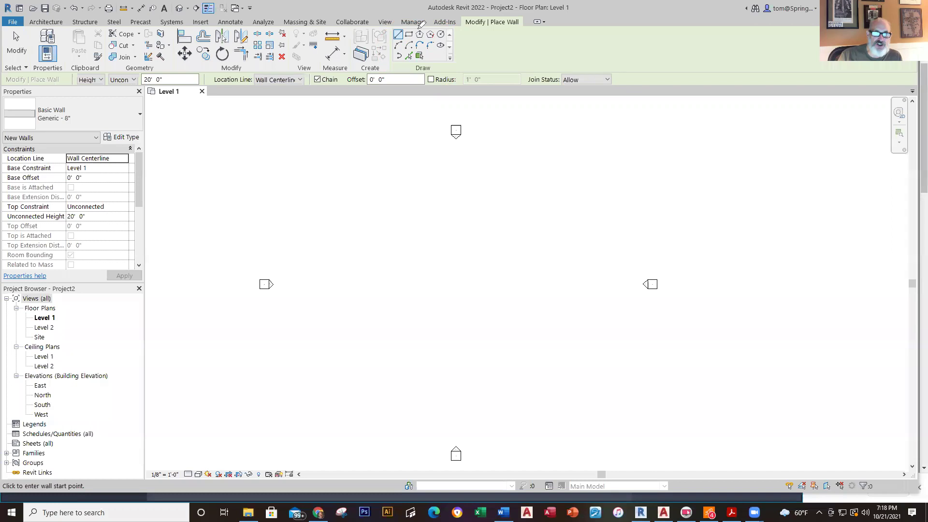
mouse_move(414, 18)
mouse_down()
mouse_move(402, 35)
mouse_move(408, 45)
mouse_move(423, 30)
mouse_move(413, 17)
mouse_up()
mouse_move(420, 21)
mouse_down()
mouse_move(414, 40)
mouse_move(437, 23)
mouse_move(421, 19)
mouse_up()
drag(434, 26, 447, 47)
mouse_move(418, 42)
mouse_down()
mouse_move(398, 50)
mouse_move(406, 67)
mouse_move(411, 44)
mouse_up()
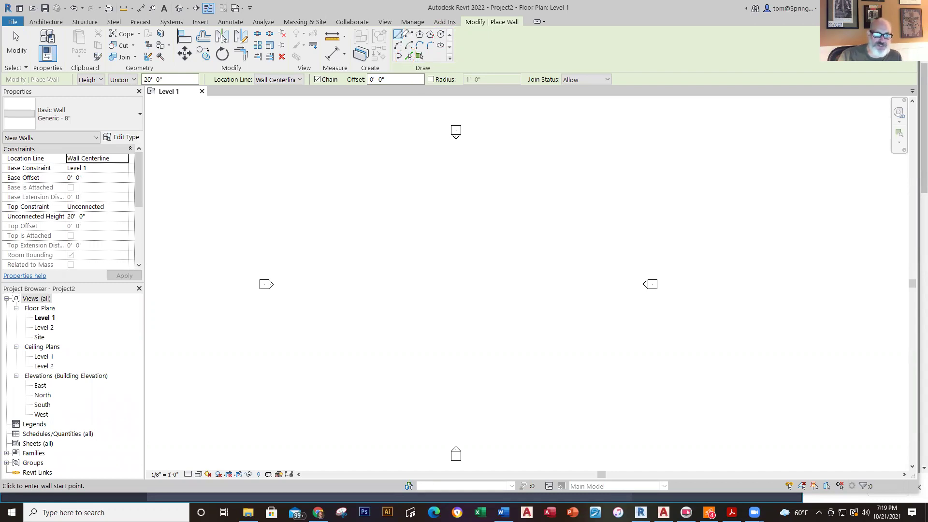
mouse_move(408, 28)
mouse_down()
mouse_move(407, 37)
mouse_move(416, 29)
mouse_up()
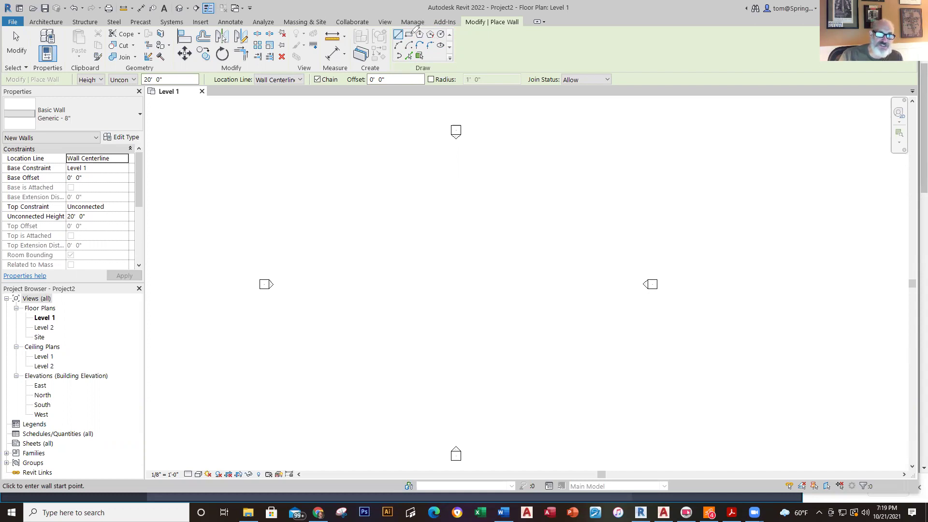
click(409, 35)
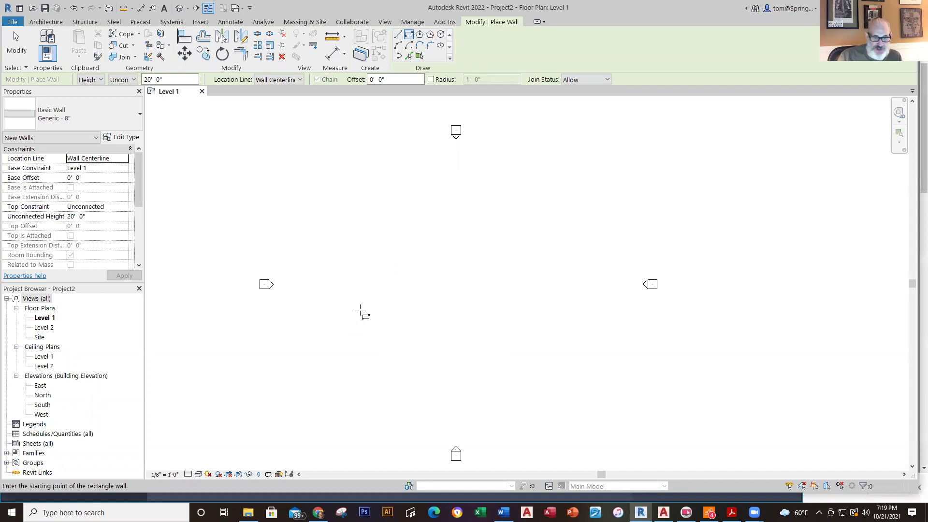
click(367, 356)
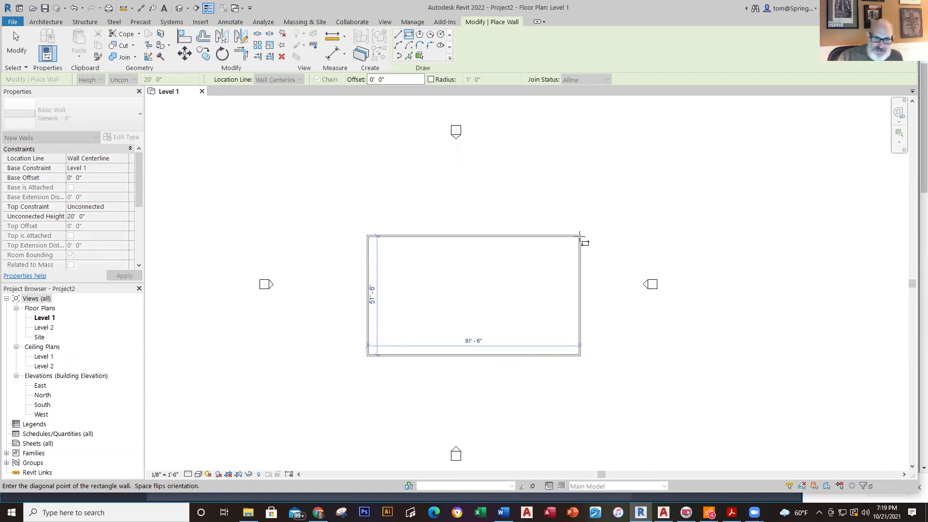
click(474, 264)
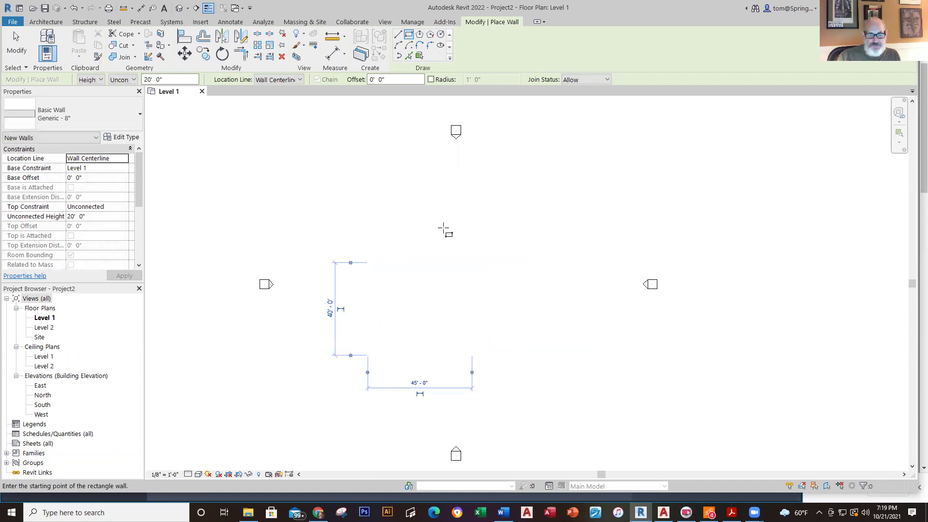
key(Escape)
key(Escape)
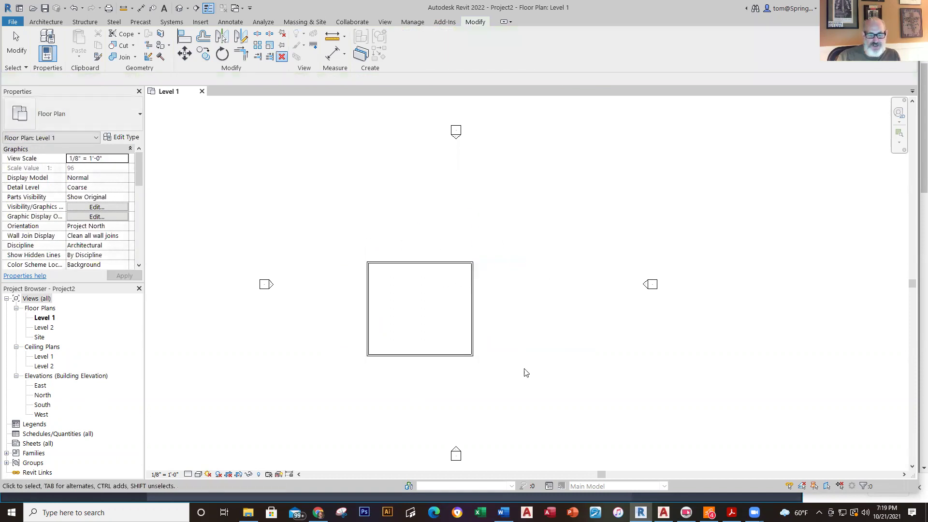
scroll(524, 373, up, 4)
scroll(506, 374, down, 1)
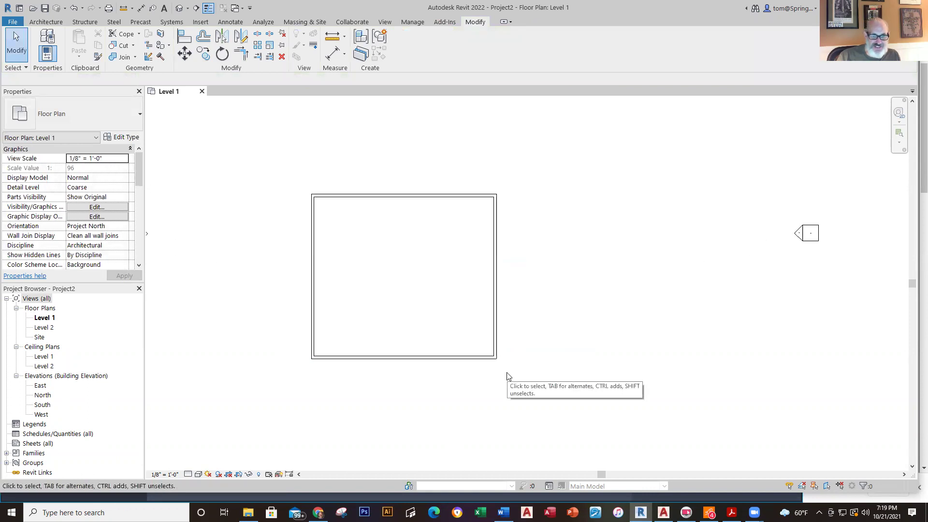
click(313, 288)
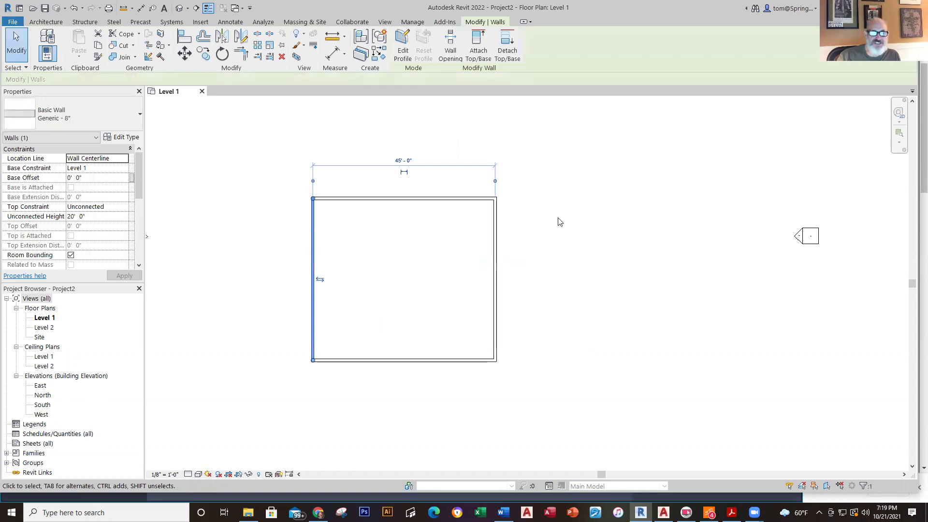
scroll(546, 241, up, 2)
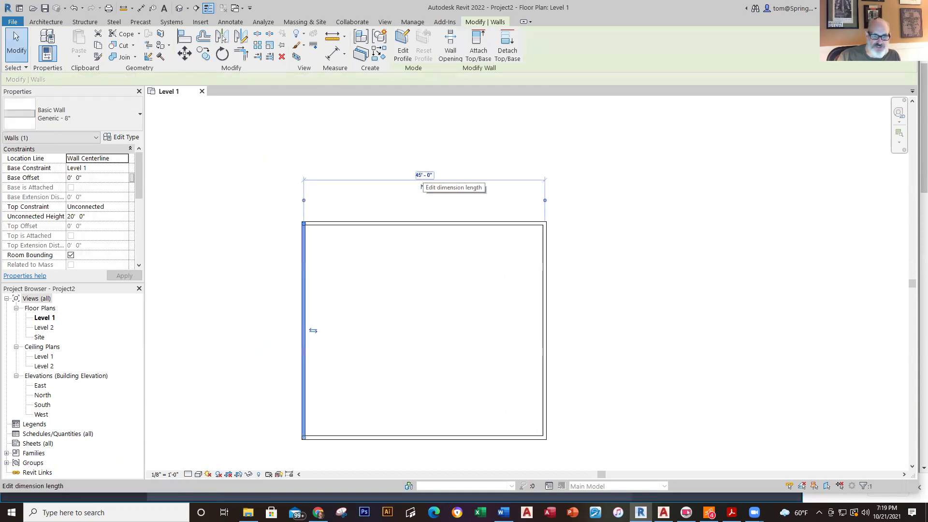
click(423, 186)
text(25)
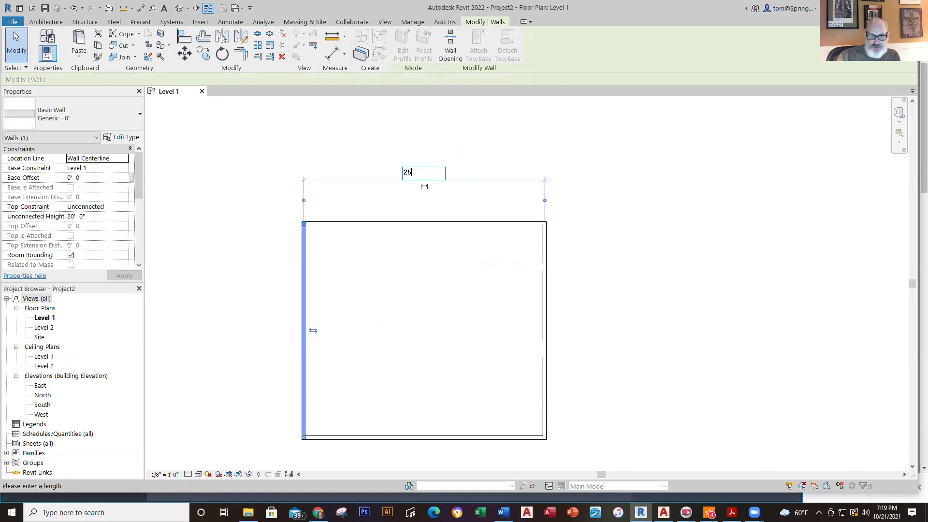
key(Return)
mouse_move(583, 332)
middle_down()
mouse_move(568, 344)
mouse_move(499, 296)
middle_up()
click(389, 187)
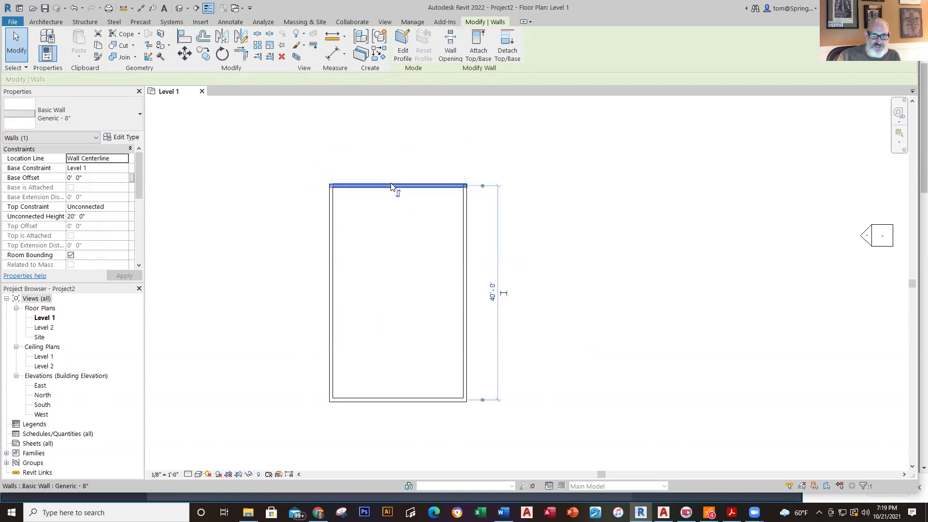
click(494, 287)
text(25)
key(Return)
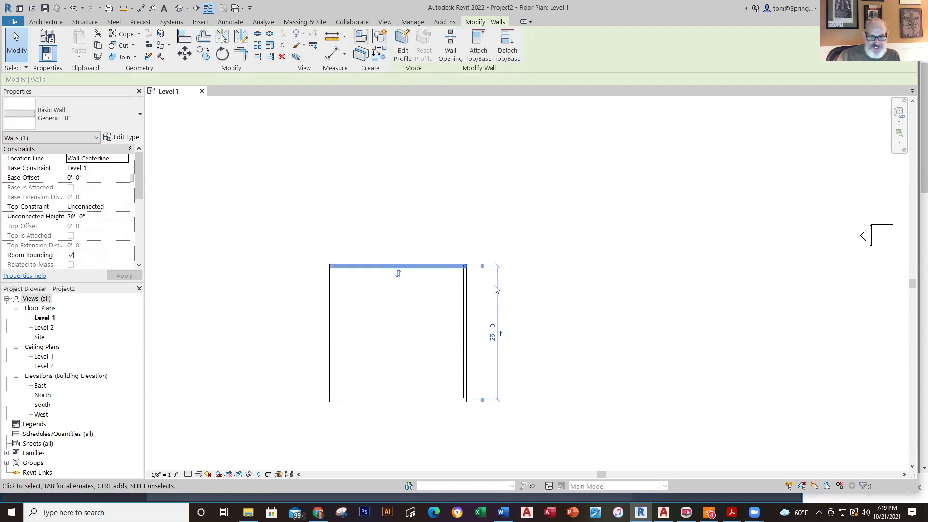
key(Escape)
key(ctrl+z)
key(ctrl+z)
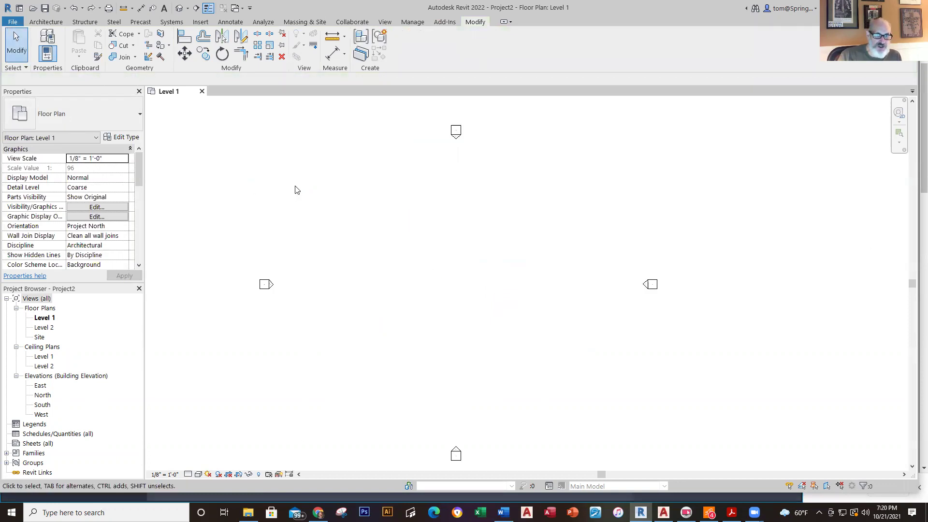
Start the Wall: Architectural tool in Rectangle draw mode
click(51, 21)
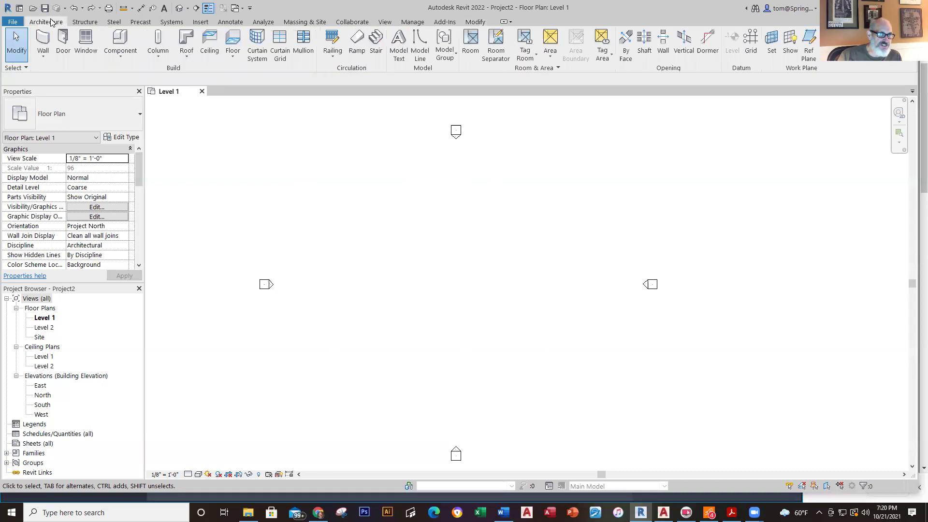
click(43, 55)
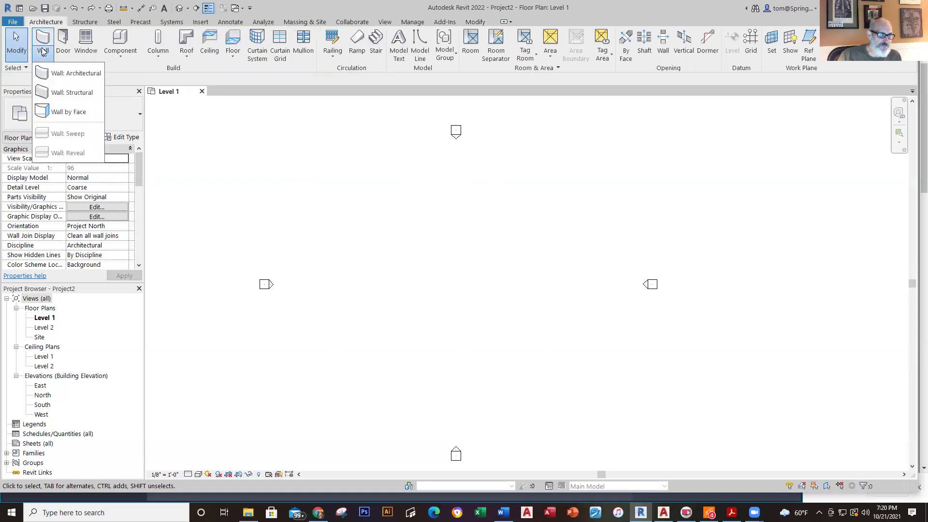
click(47, 78)
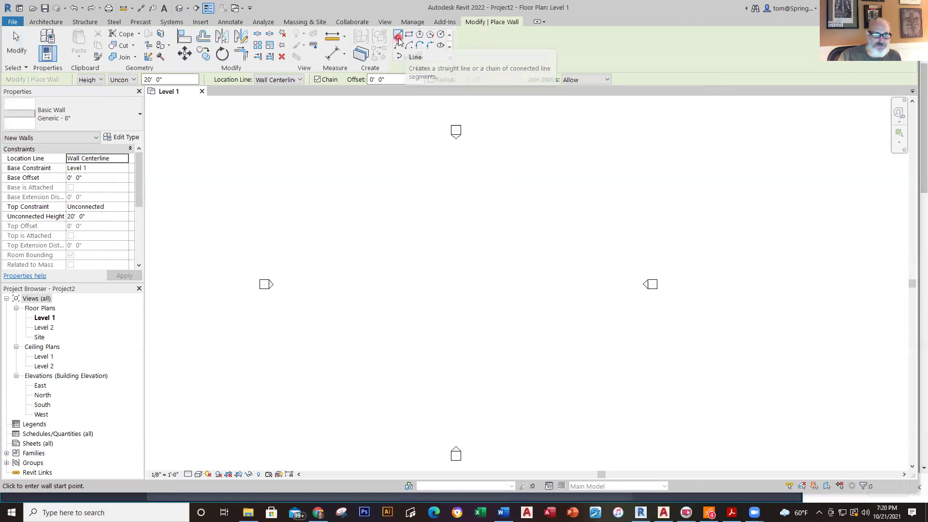
click(409, 35)
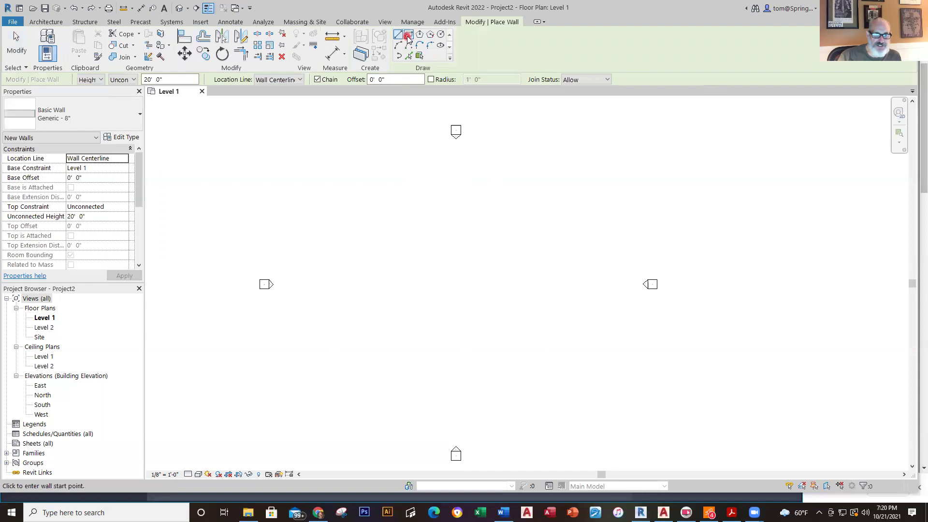
right_click(409, 38)
click(409, 35)
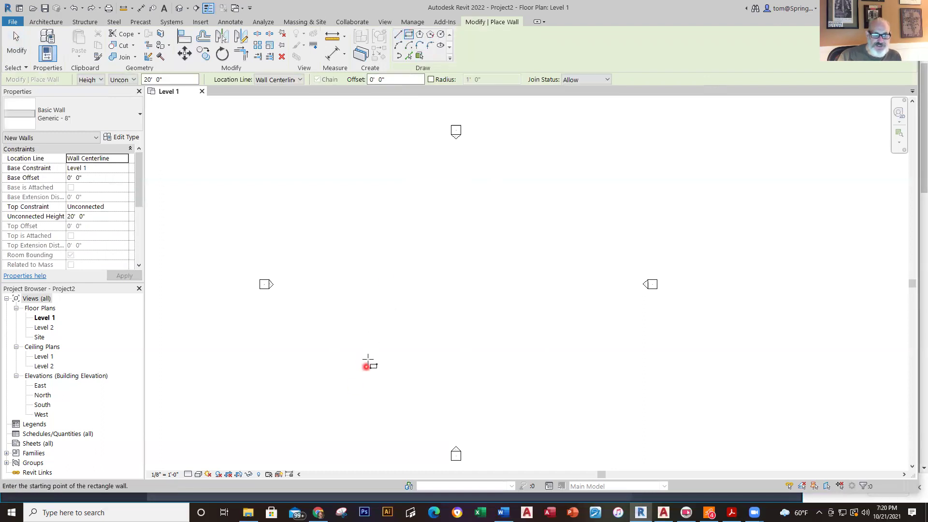
Draw a rectangle of walls about 57' by 50'6" from two opposite corners and zoom in on it
click(381, 344)
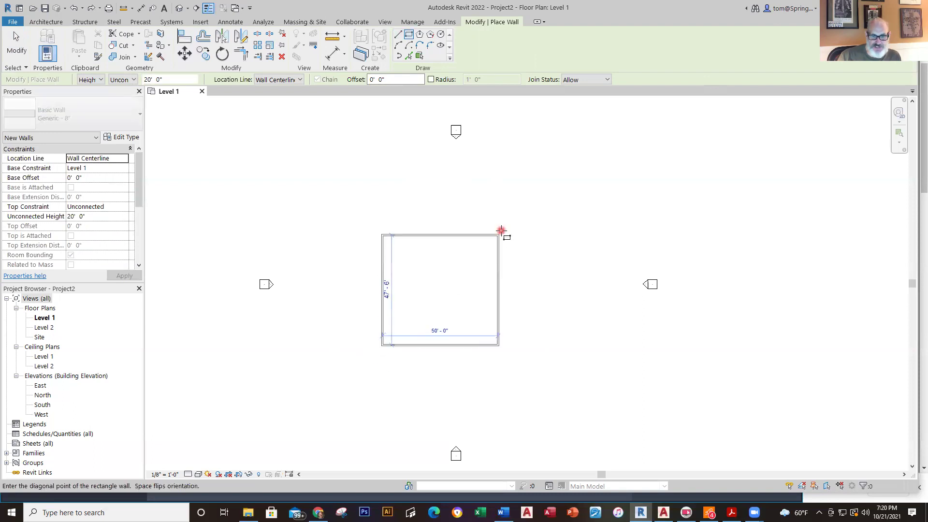
click(515, 227)
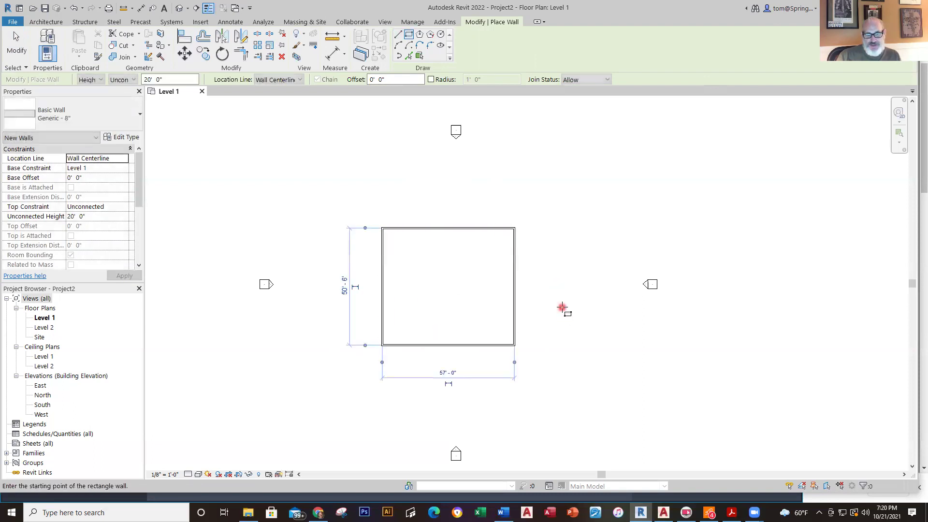
key(Escape)
key(Escape)
scroll(408, 354, up, 2)
middle_drag(472, 382, 443, 408)
scroll(429, 406, up, 1)
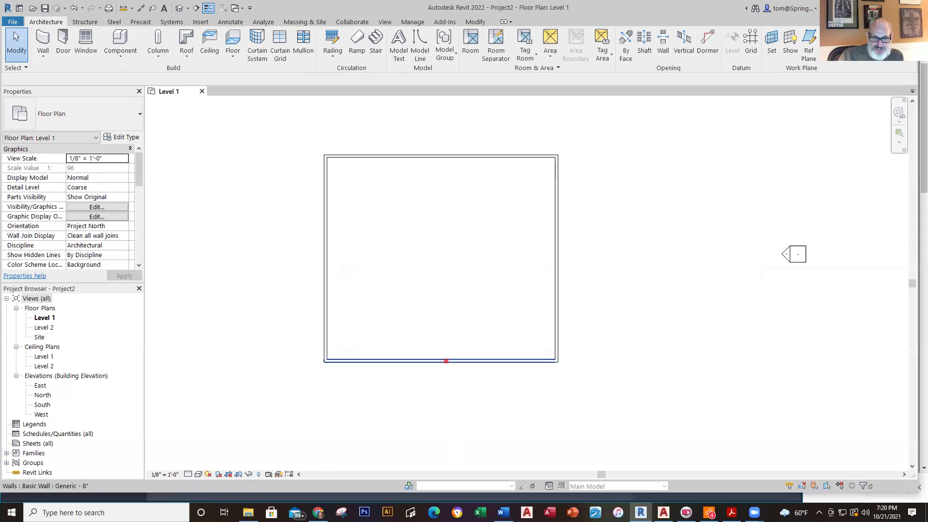
Change the rectangle's 50'-6" depth to 25' through its temporary dimension
click(445, 361)
click(287, 261)
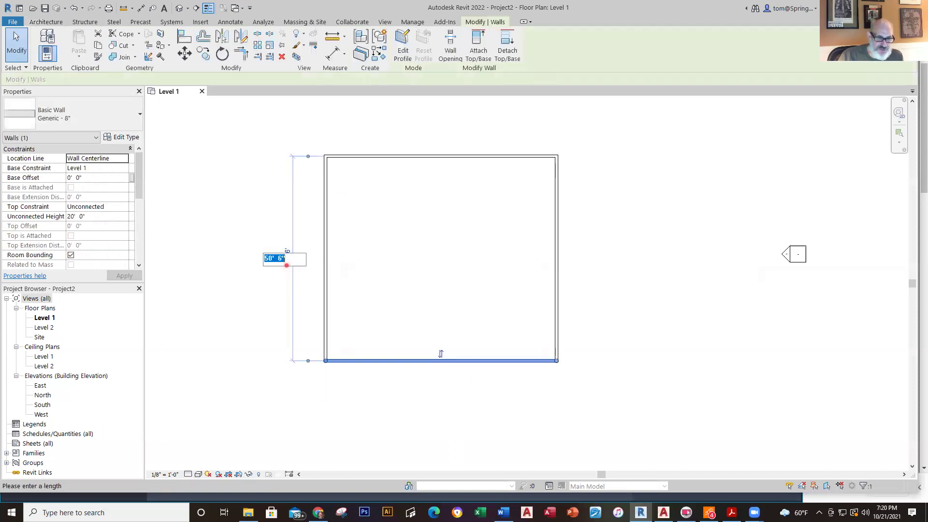
text(25)
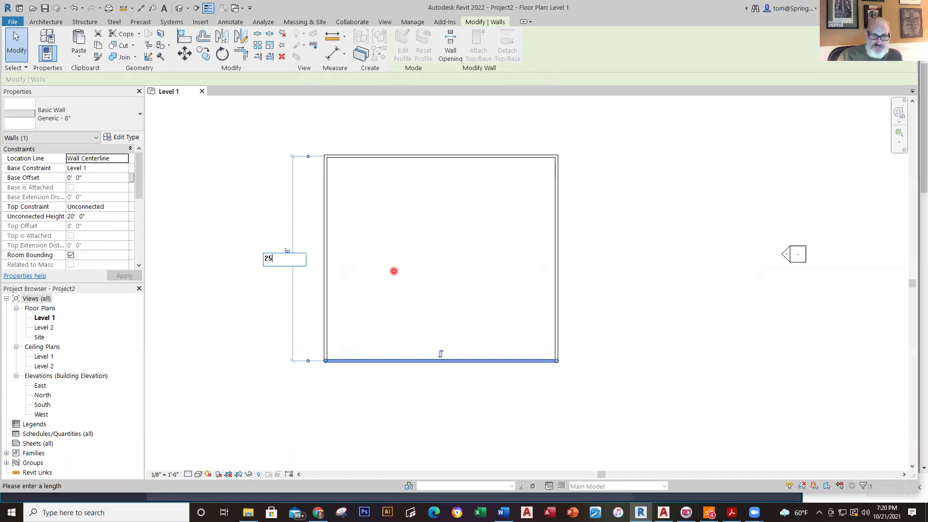
key(Return)
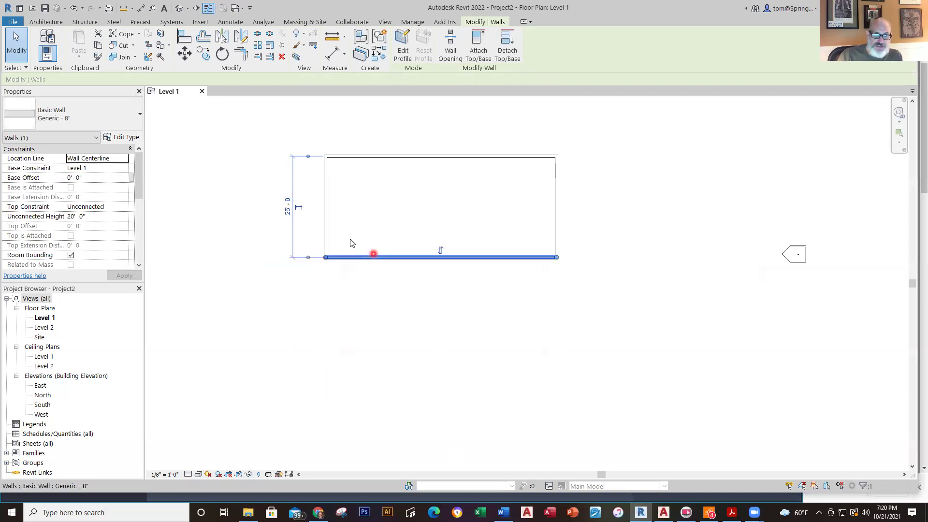
Change the rectangle's 57' length to 25', dismissing the error and the views list
click(323, 218)
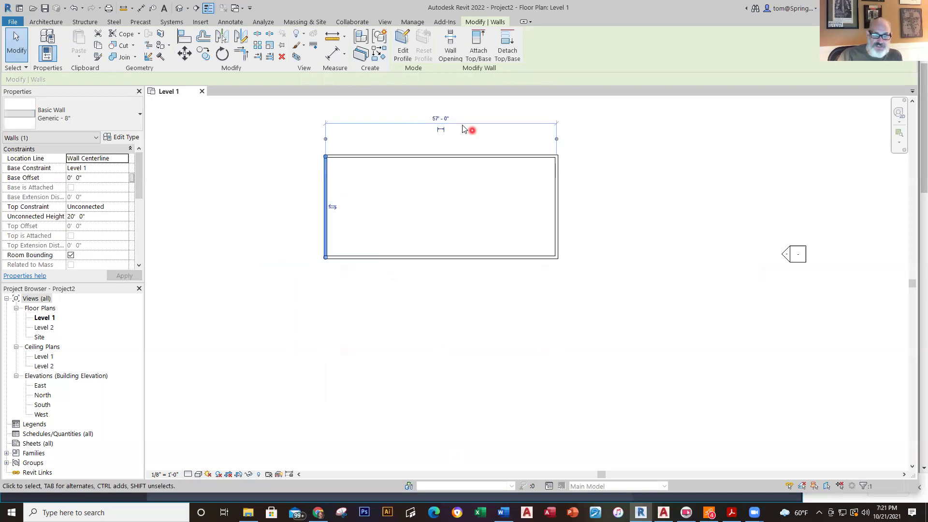
click(437, 118)
text(25)
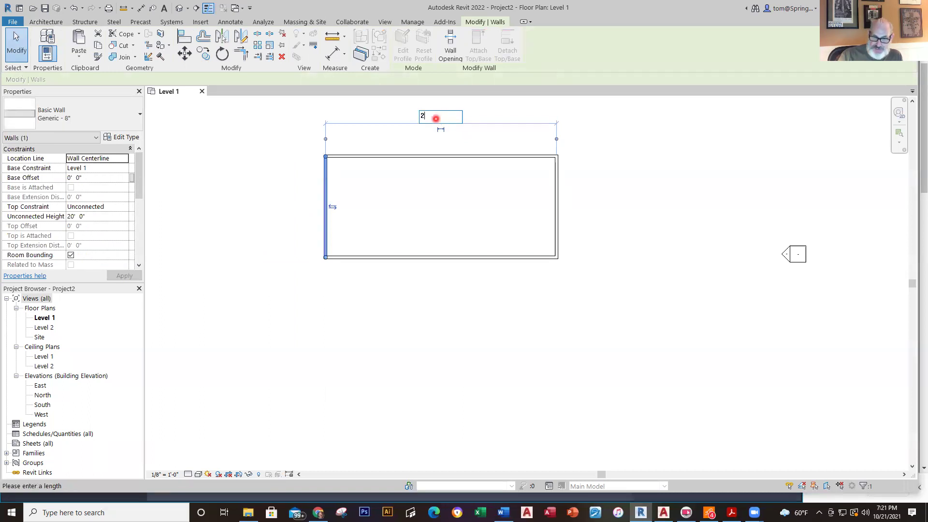
click(537, 273)
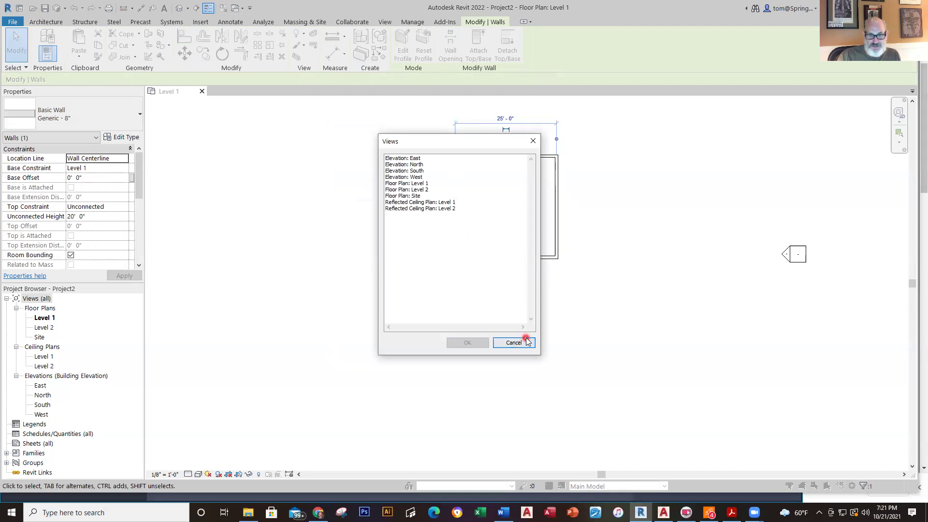
click(517, 344)
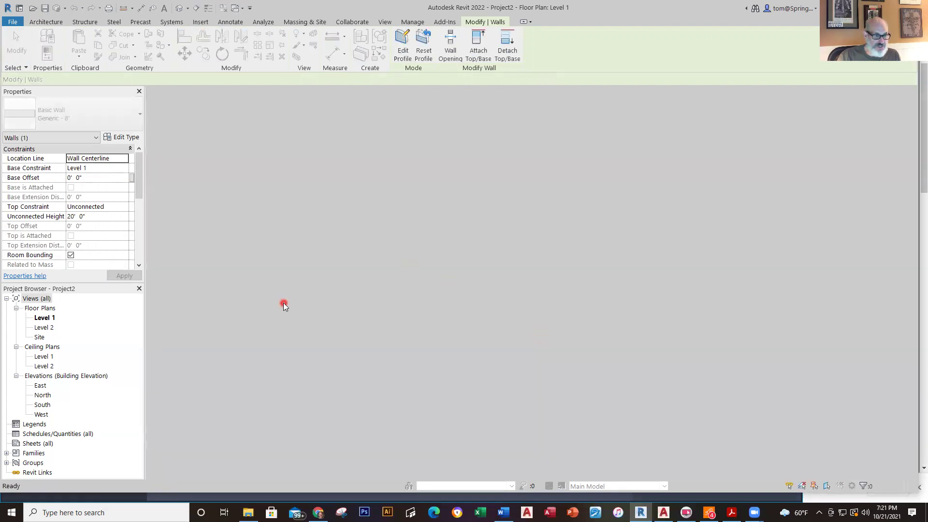
Reopen the Level 1 plan and check the top and right wall lengths
click(44, 319)
double_click(44, 319)
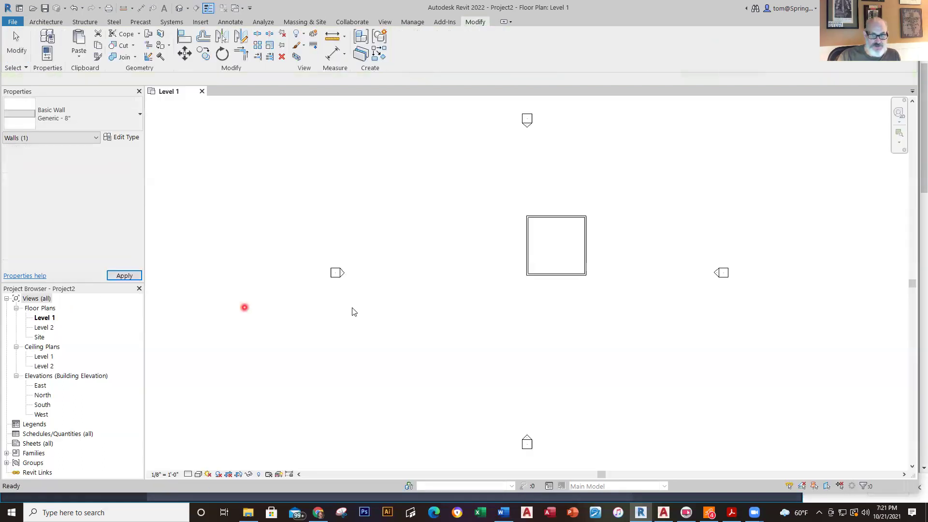
scroll(623, 227, up, 5)
scroll(596, 232, up, 1)
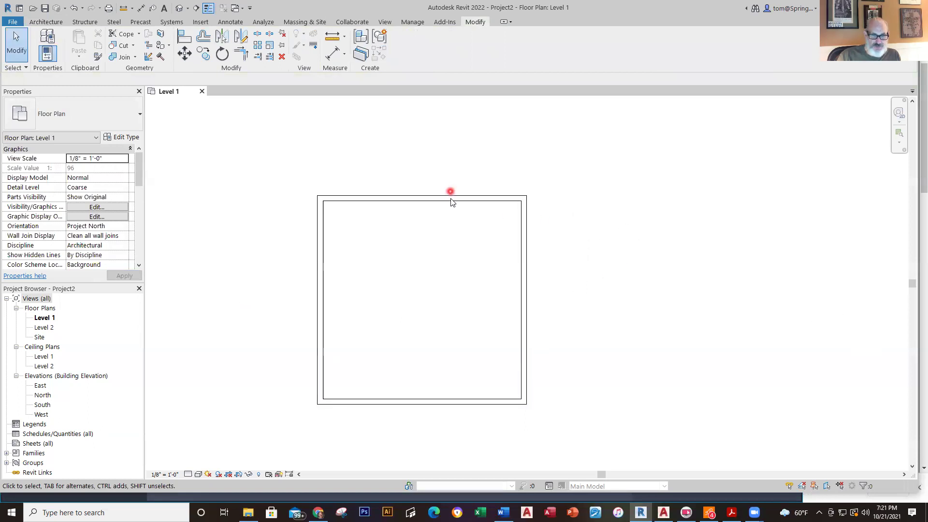
click(452, 199)
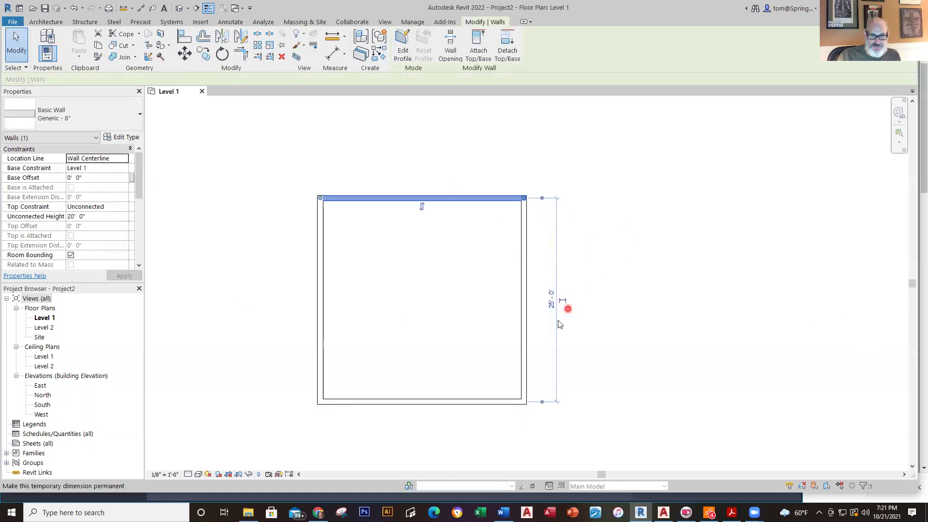
click(542, 319)
click(523, 341)
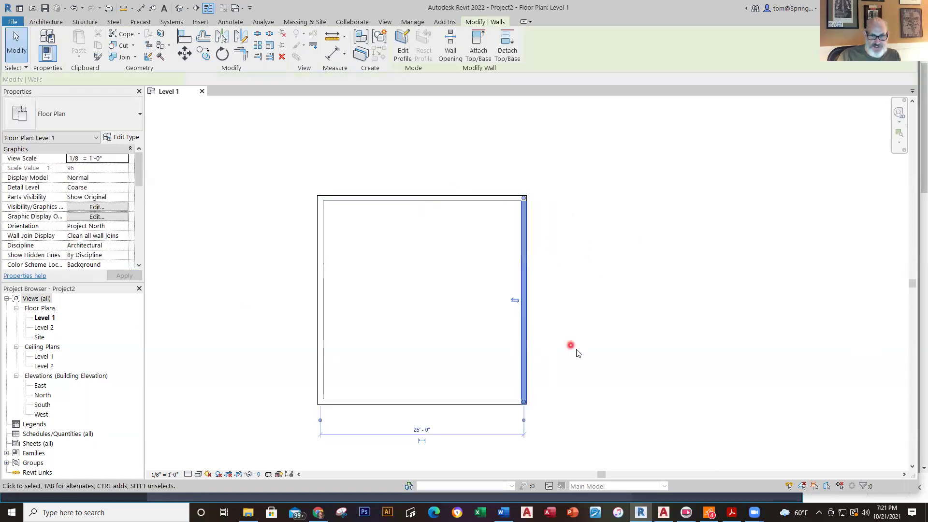
click(616, 383)
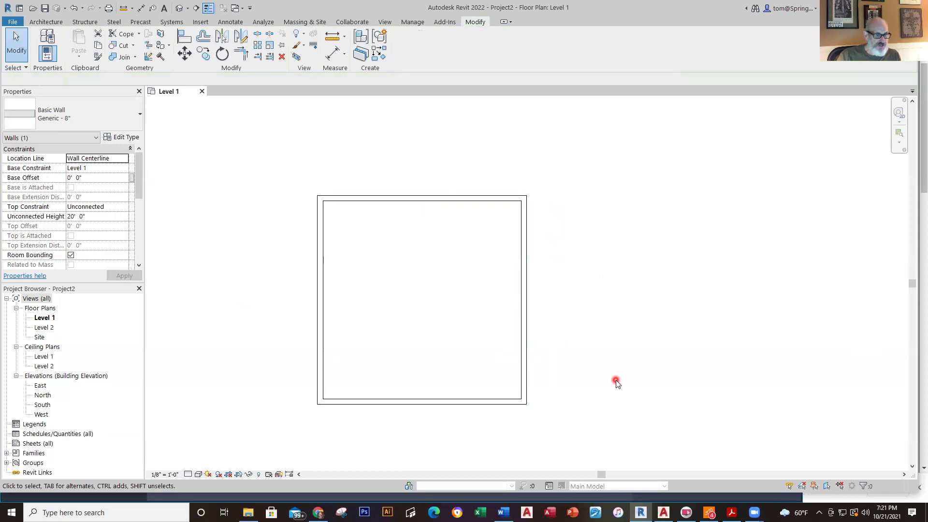
Undo the 25' wall square with Ctrl+Z and recentre the empty Level 1 plan
click(424, 199)
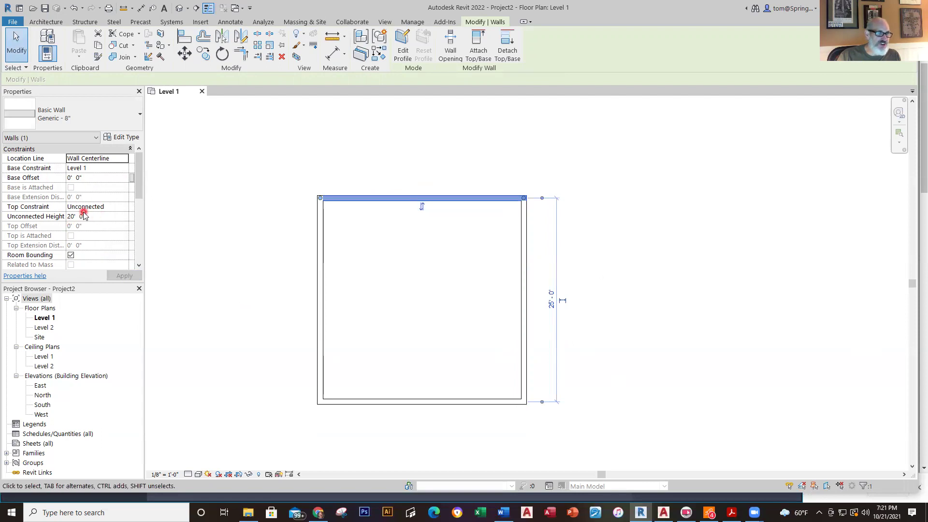
click(264, 200)
click(284, 273)
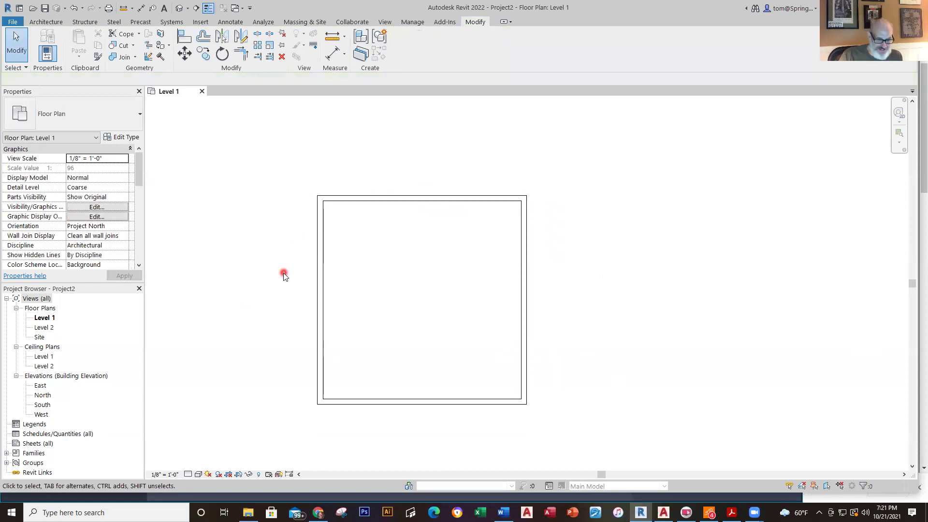
key(ctrl+z)
click(391, 264)
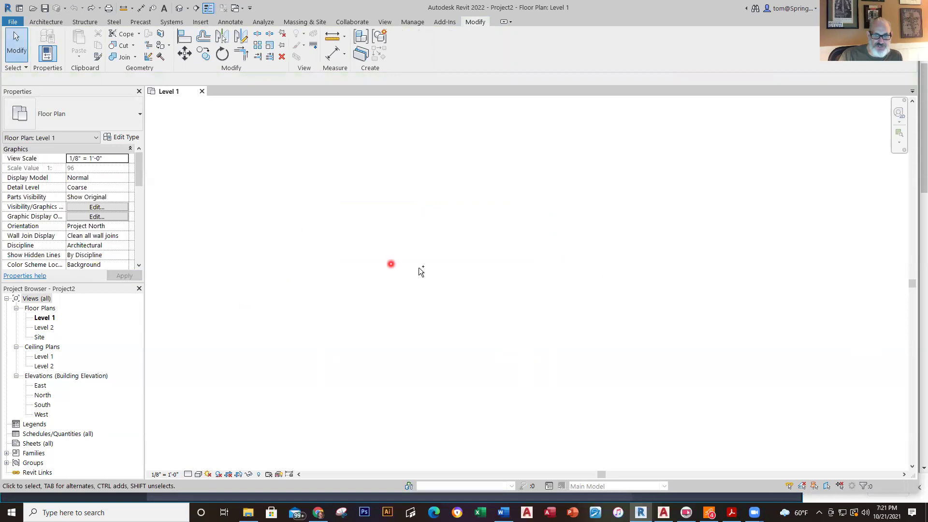
scroll(481, 263, down, 4)
middle_drag(480, 263, 508, 247)
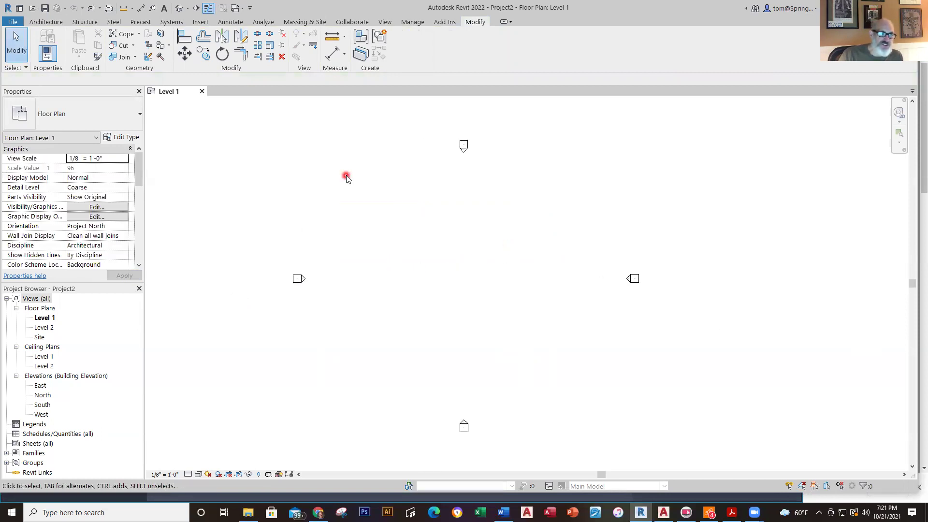
click(52, 22)
Start new walls with Top Constraint set to Up to level: Level 2
click(45, 45)
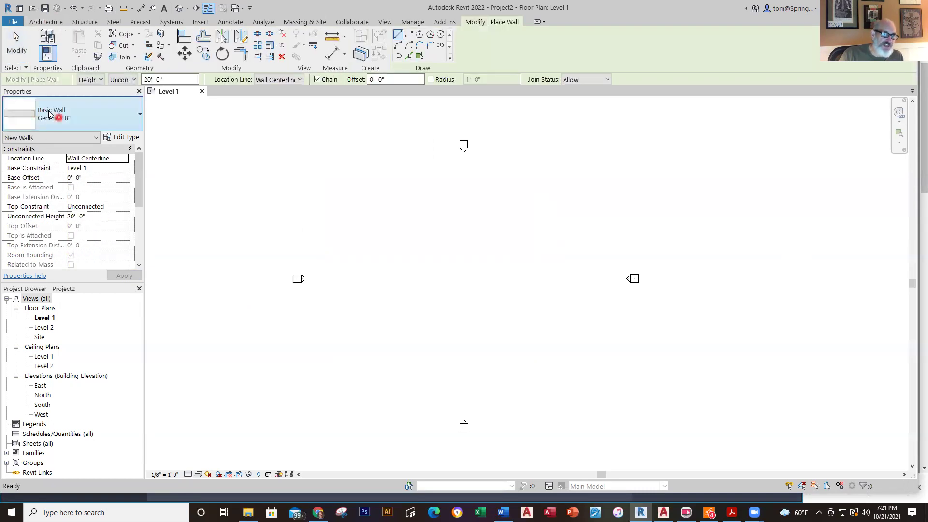
click(118, 173)
click(83, 169)
click(120, 209)
click(125, 207)
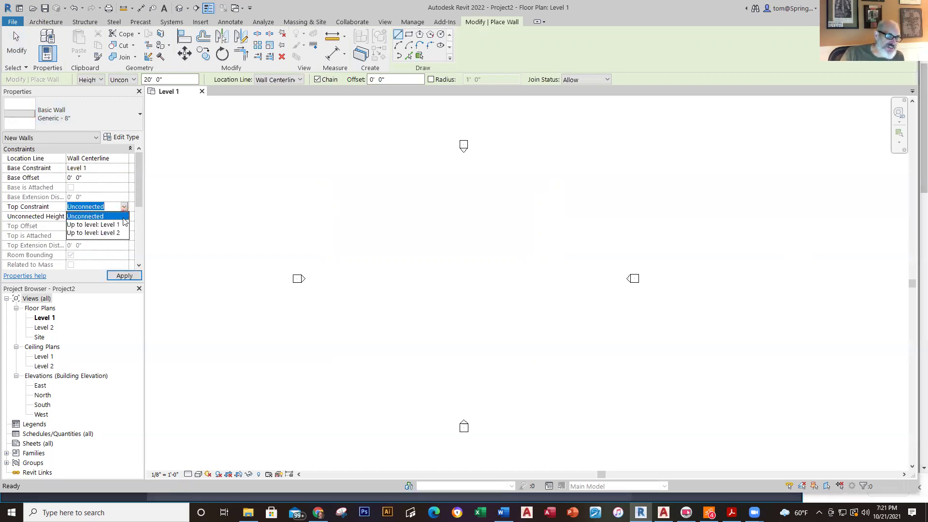
click(107, 233)
click(123, 279)
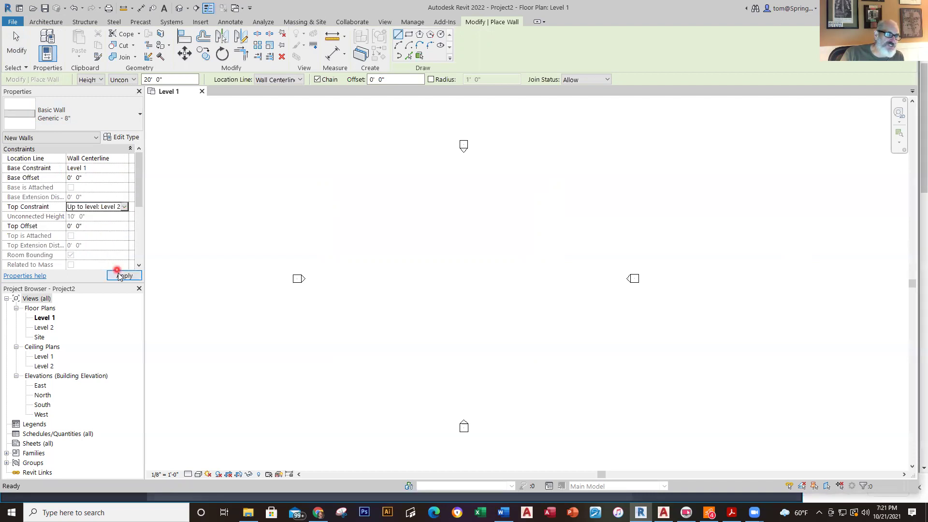
click(117, 277)
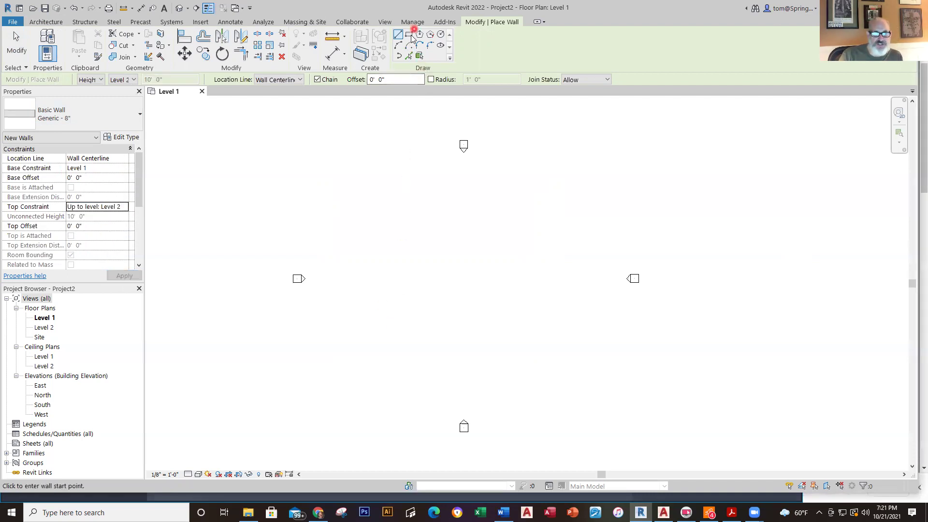
Draw a rectangle of walls and set both its width and height to 25'
click(390, 331)
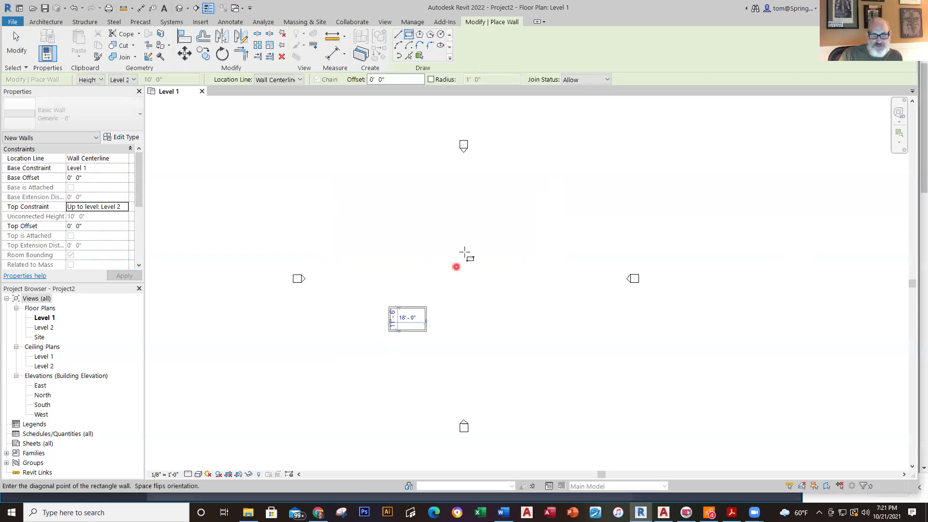
click(515, 235)
click(456, 358)
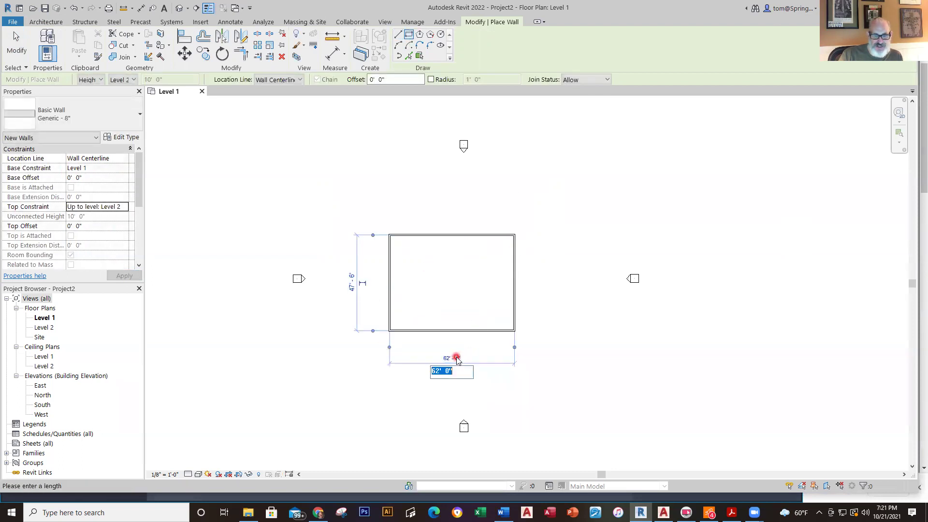
text(25)
key(Return)
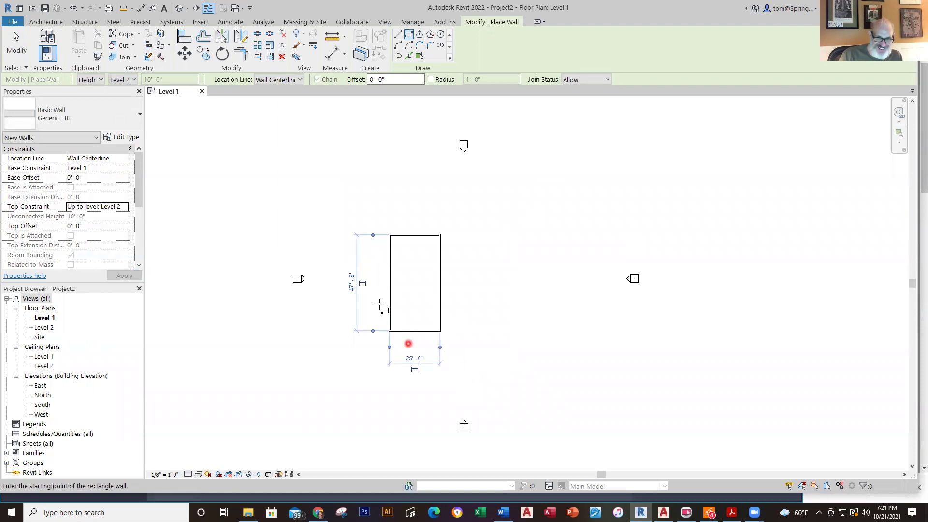
click(355, 284)
text(25)
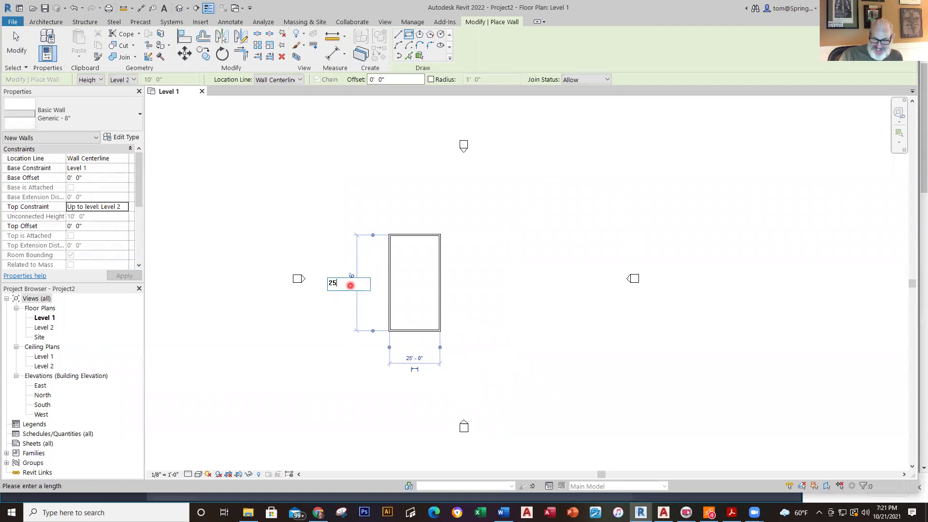
key(Return)
key(Escape)
key(Escape)
scroll(419, 260, up, 3)
View the walls in the default 3D view, Shaded then Realistic, then return to Level 1
click(178, 8)
scroll(512, 213, up, 6)
click(199, 474)
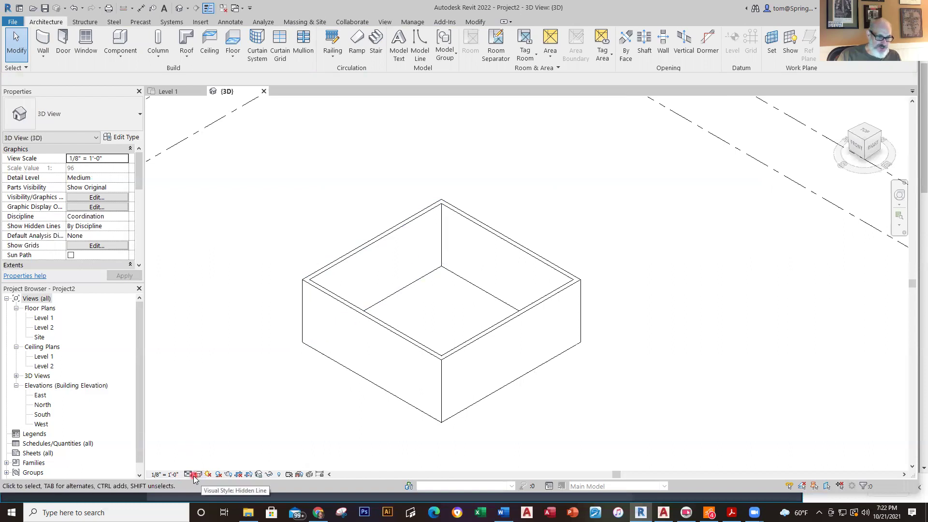
click(199, 475)
click(221, 452)
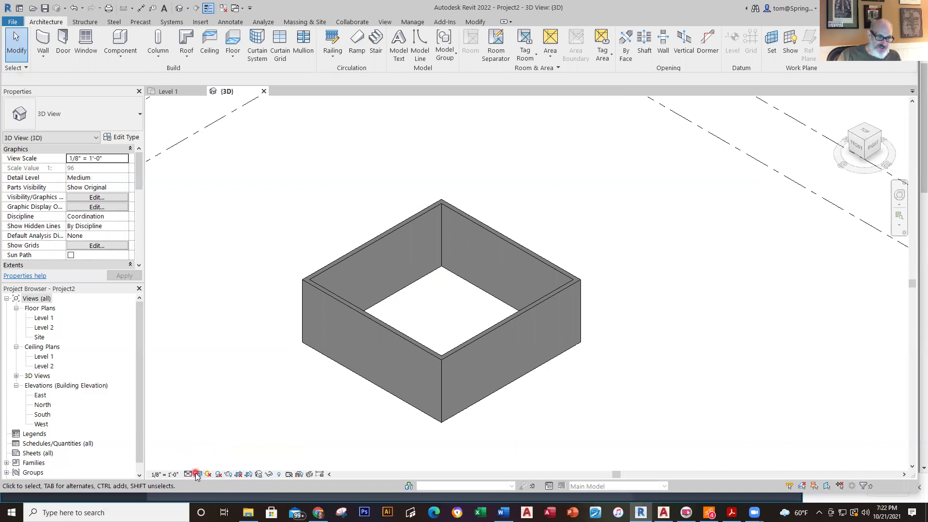
click(198, 475)
click(204, 464)
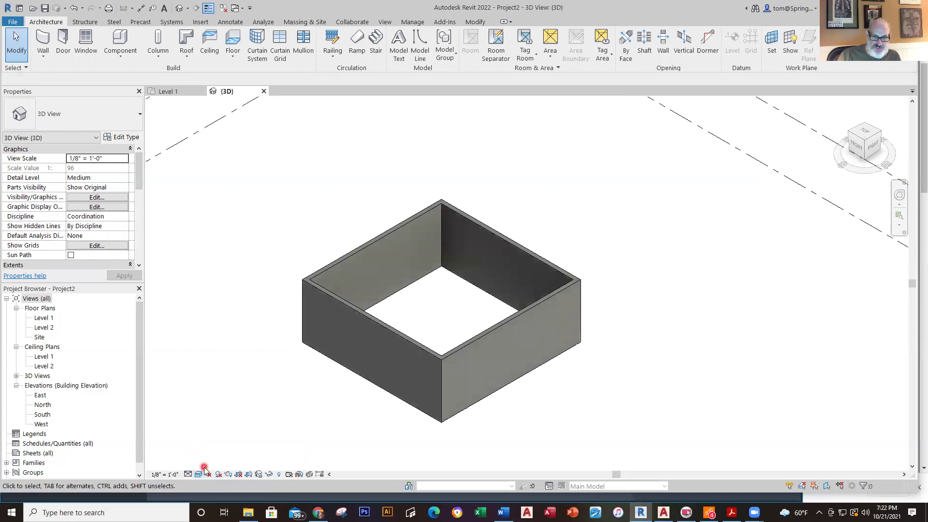
scroll(547, 428, up, 2)
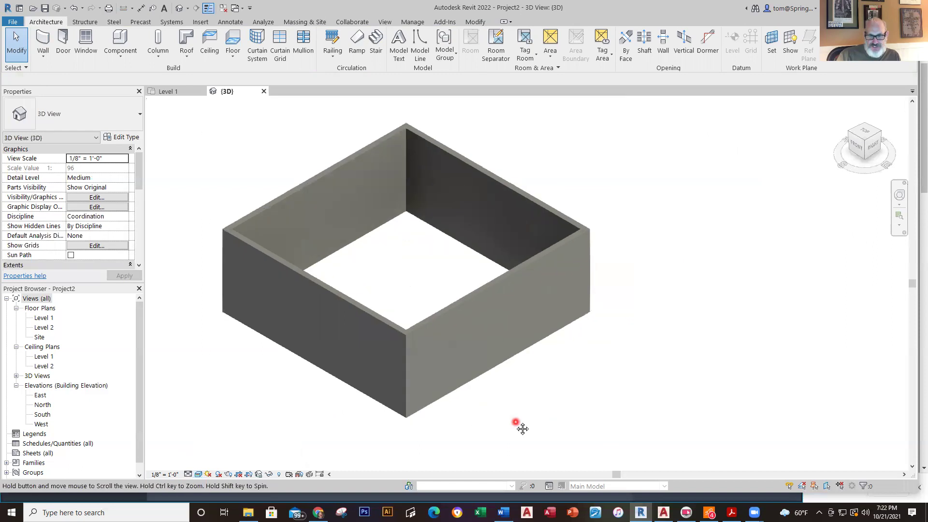
scroll(529, 427, down, 1)
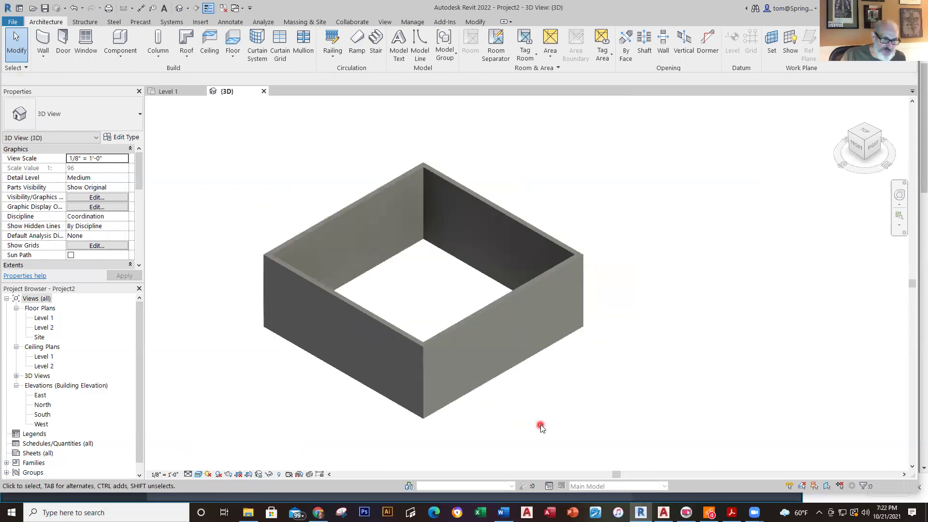
click(167, 92)
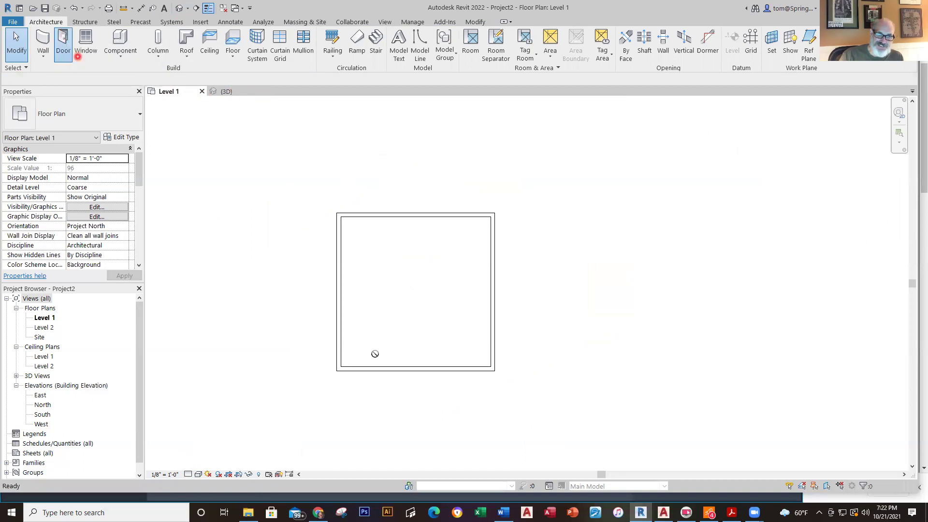
Place two Single-Flush 36" x 84" doors, one in the bottom wall and one in the top wall
click(63, 46)
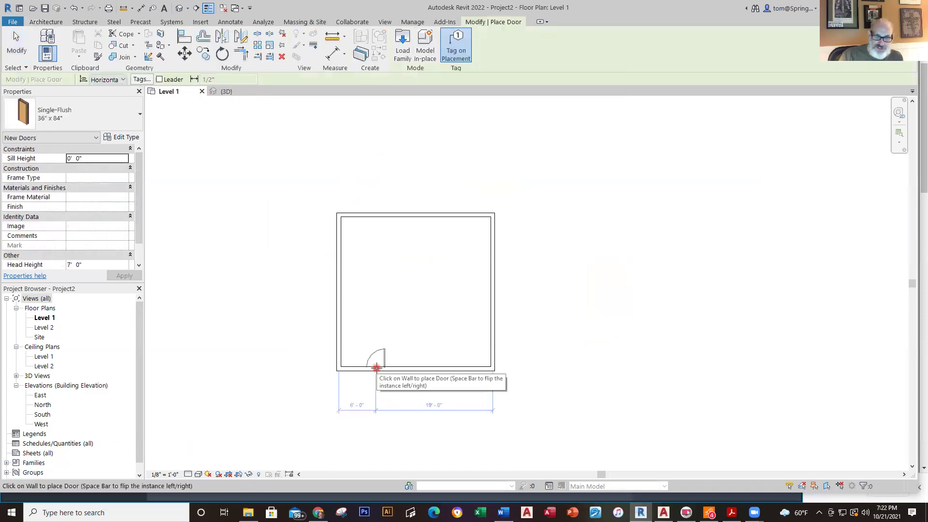
click(376, 368)
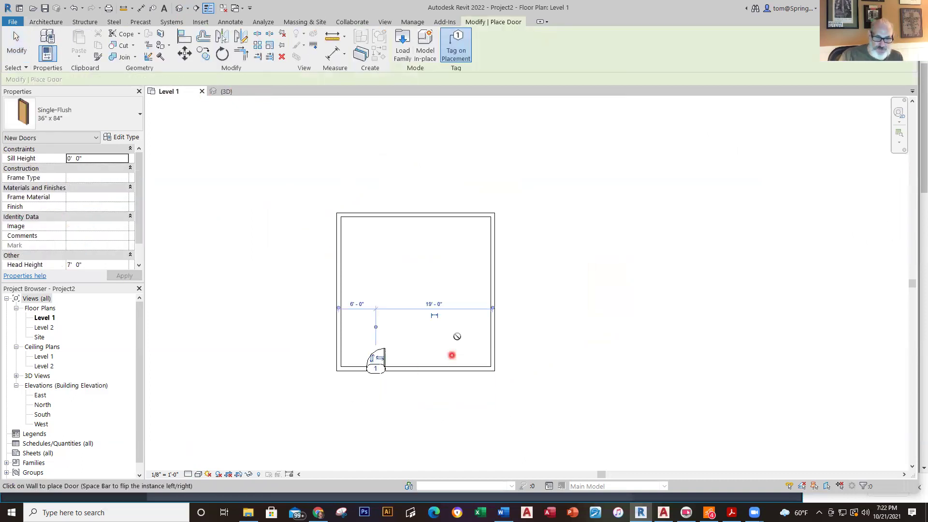
click(464, 214)
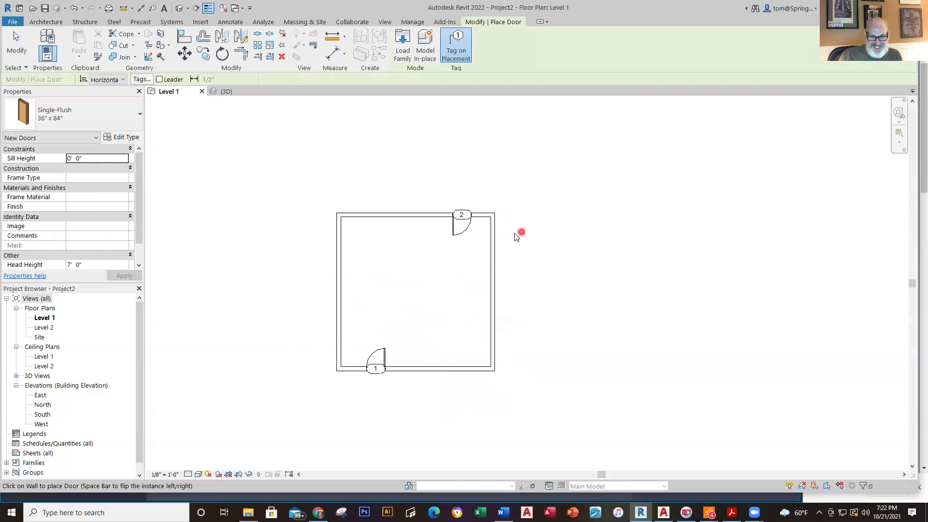
key(Escape)
key(Escape)
Select door 2 on the top wall to check its placement
click(462, 232)
scroll(464, 241, up, 4)
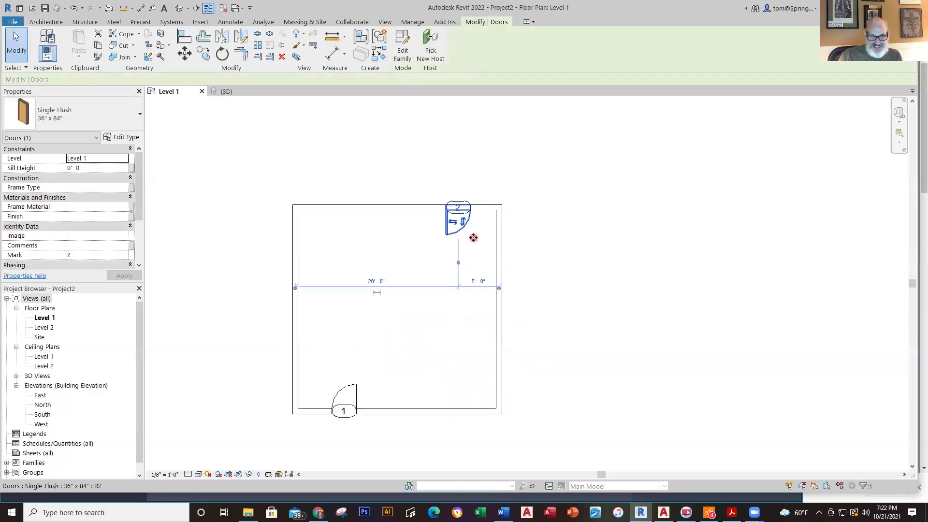
scroll(465, 247, down, 1)
scroll(464, 247, down, 2)
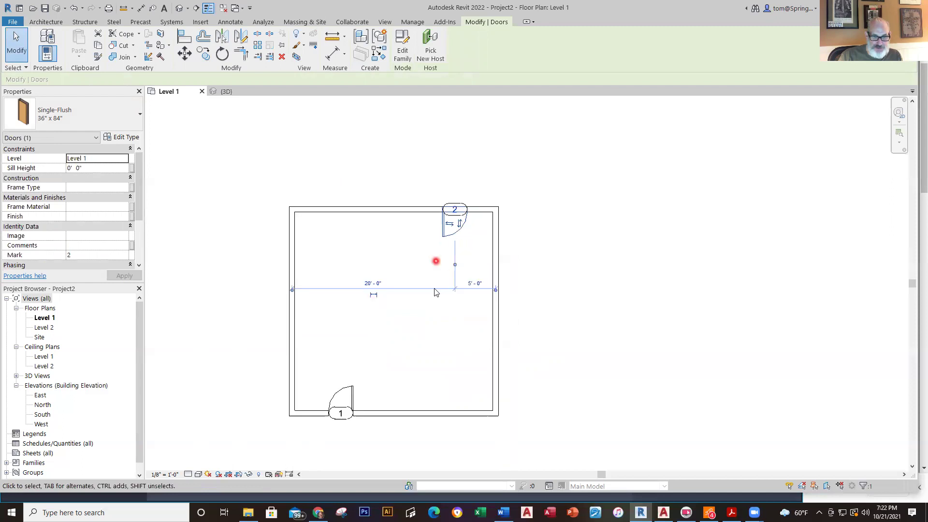
click(448, 306)
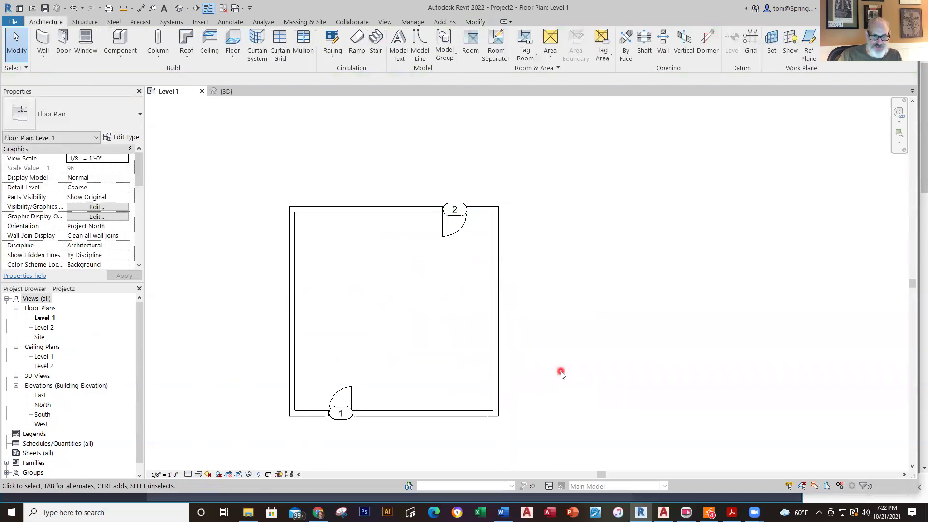
middle_drag(548, 329, 551, 323)
scroll(524, 275, up, 3)
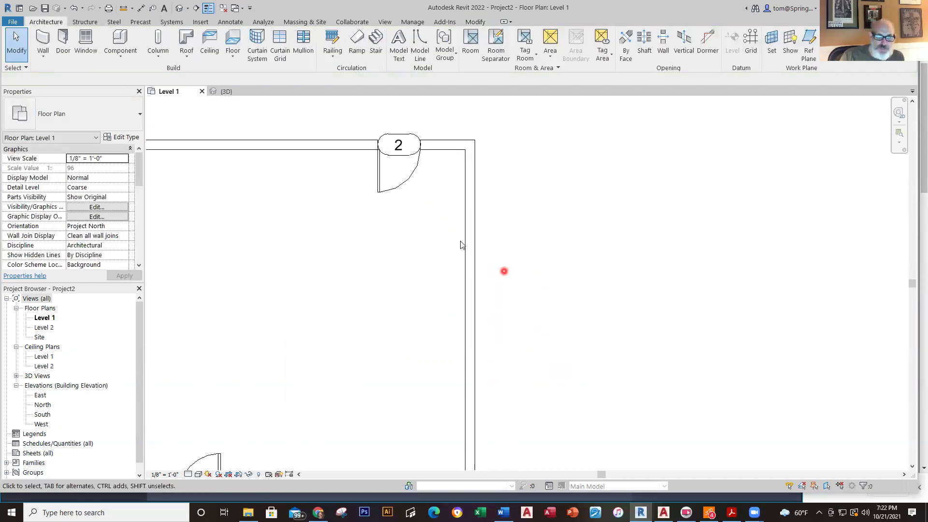
click(404, 180)
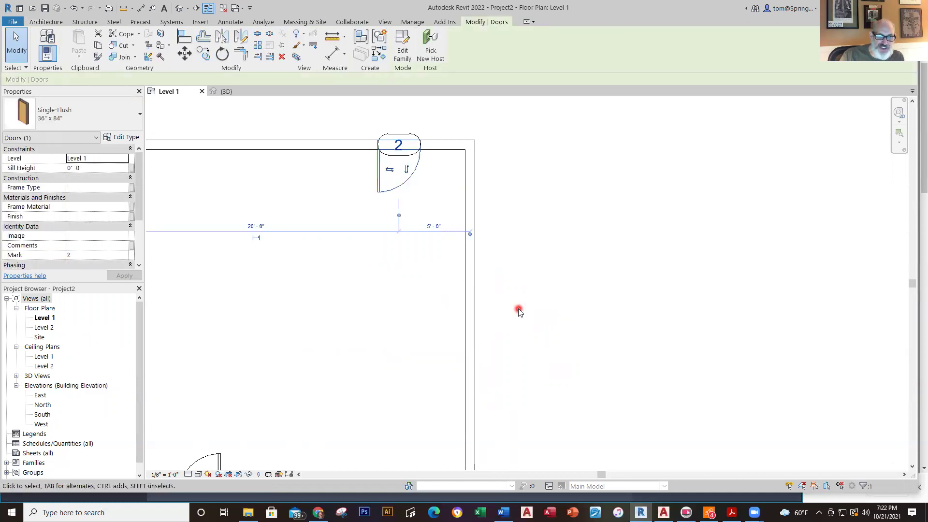
scroll(414, 271, down, 3)
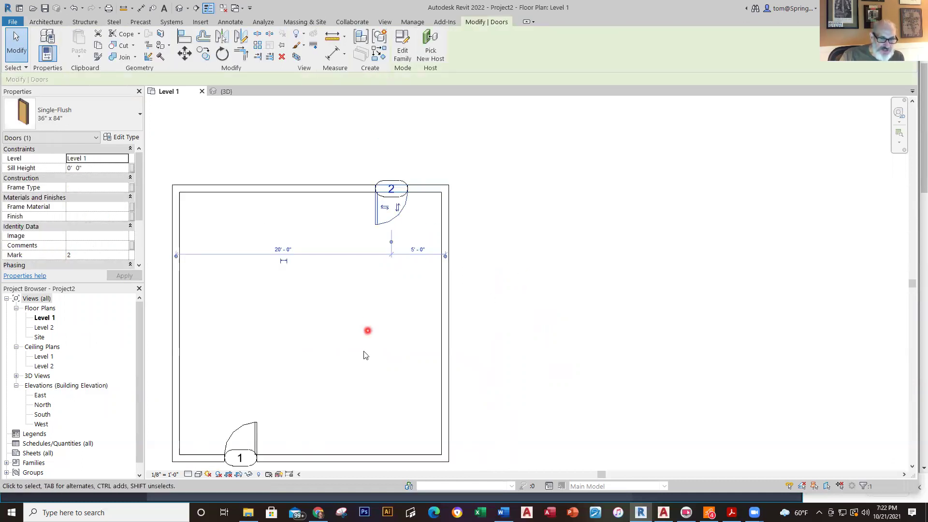
Move door 1 to 5' from the left wall instead of 6'
click(306, 389)
click(306, 399)
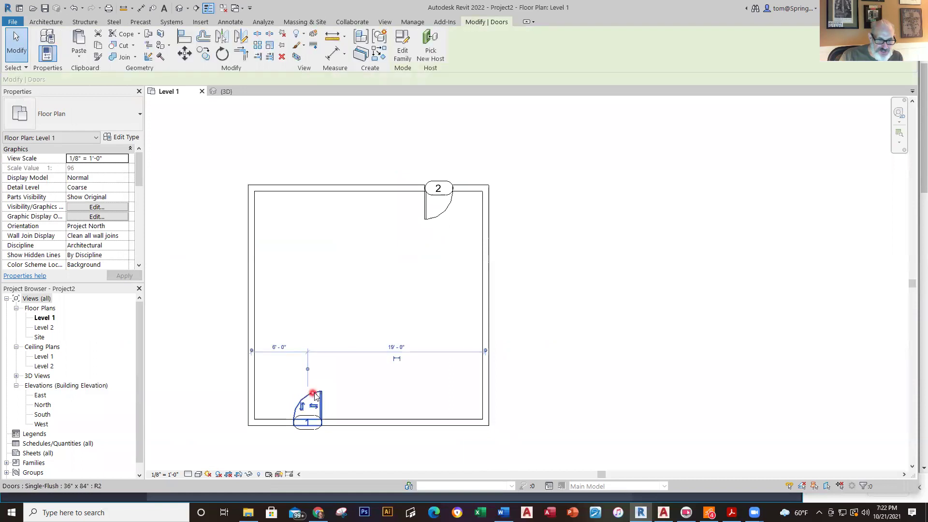
click(279, 347)
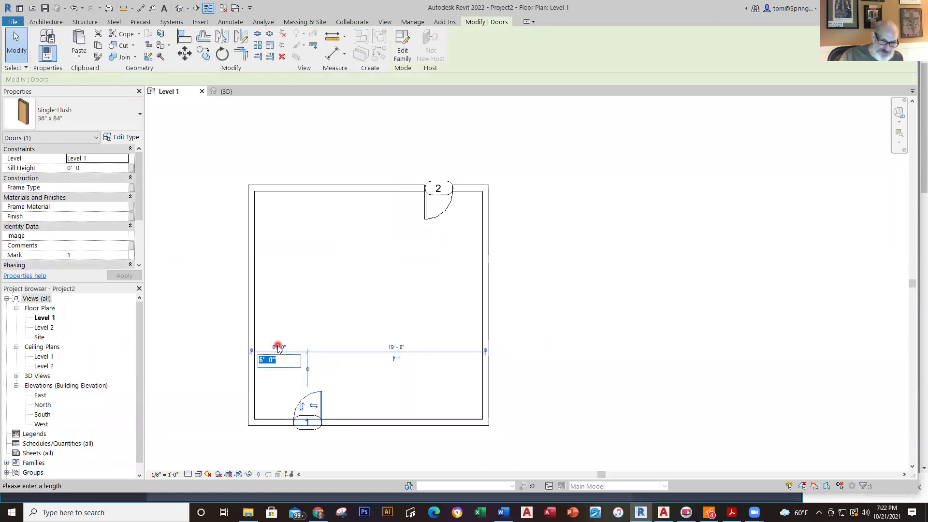
text(5)
key(Return)
click(525, 338)
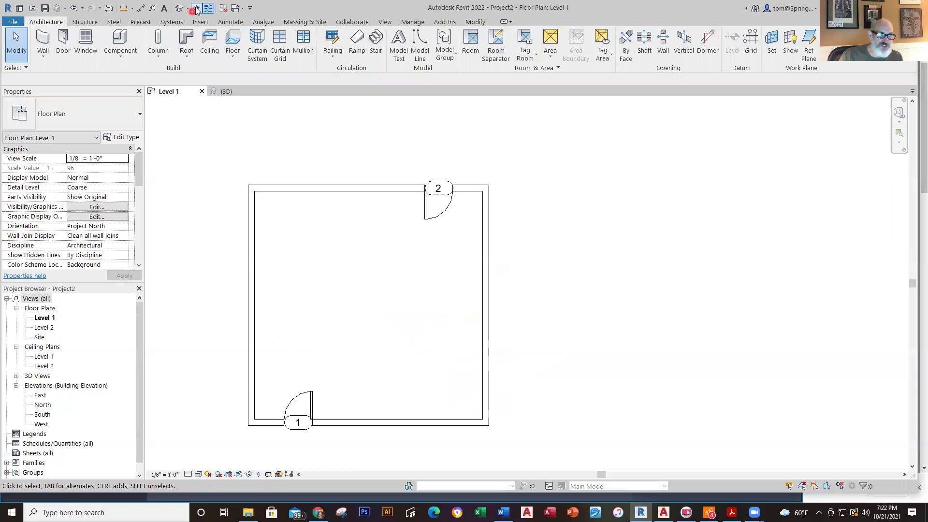
Check the doors in the {3D} view, then return to the Level 1 plan
click(228, 103)
click(230, 96)
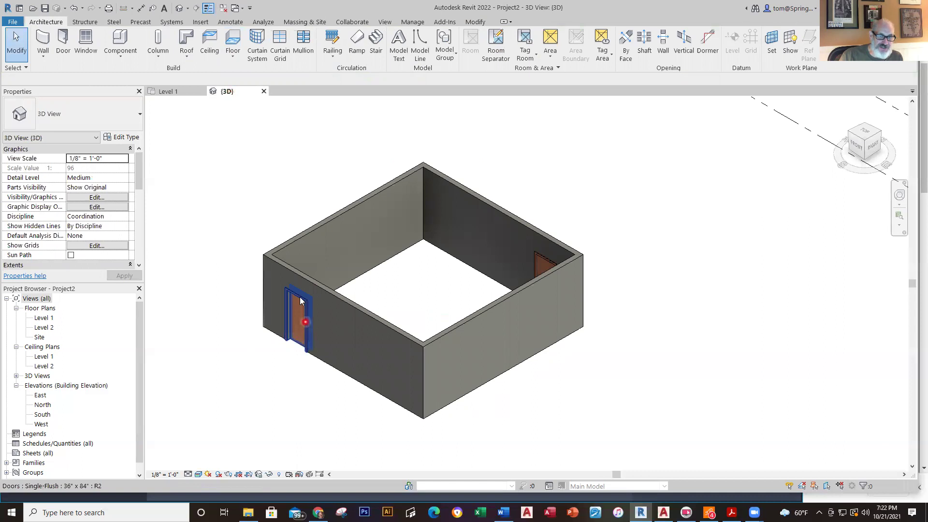
click(177, 94)
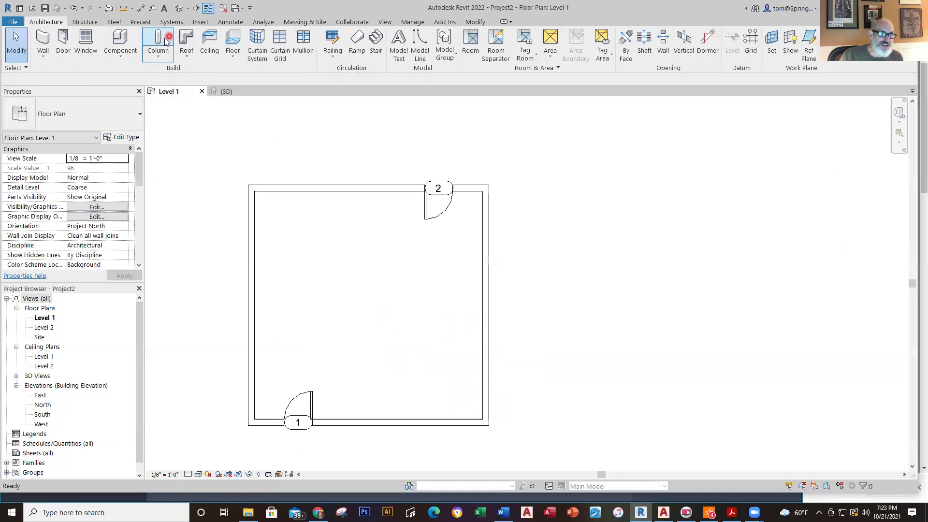
Place Fixed 36" x 48" windows in the walls, review them in 3D, and return to Level 1
click(84, 52)
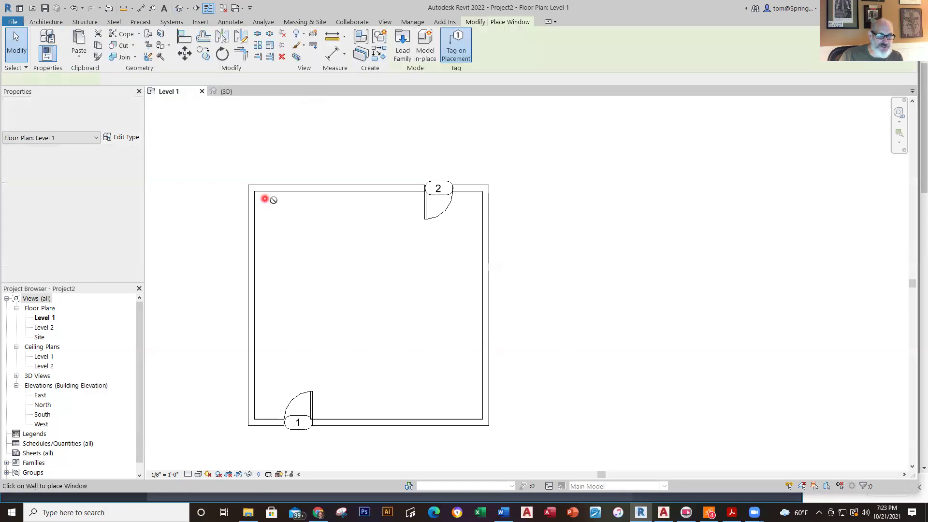
click(319, 190)
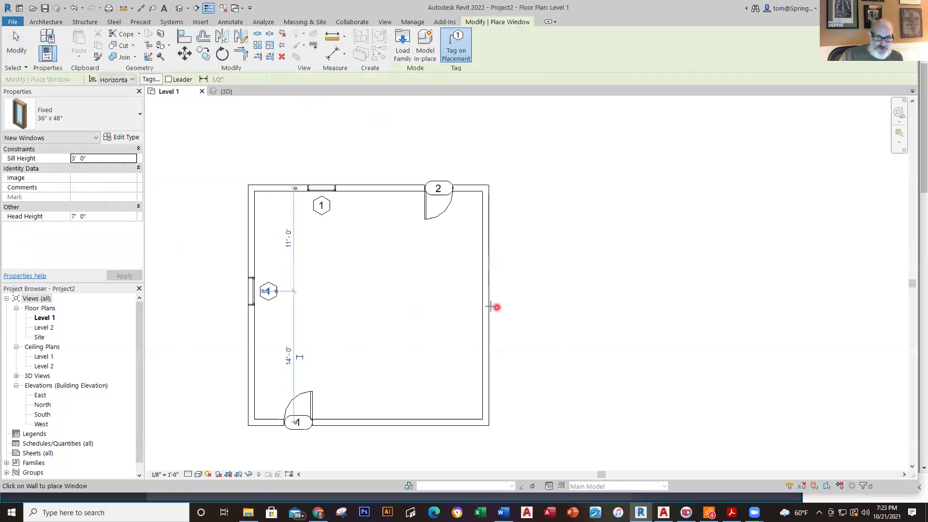
click(487, 306)
click(409, 425)
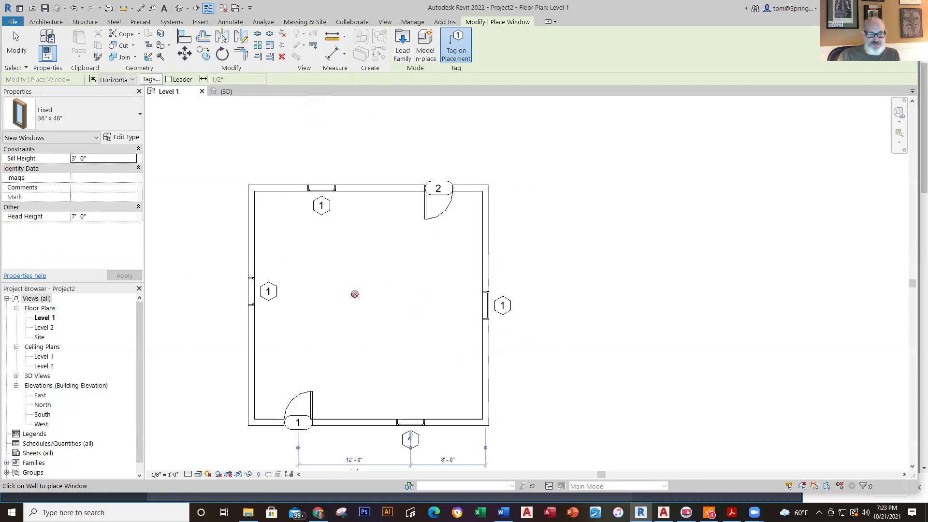
click(233, 93)
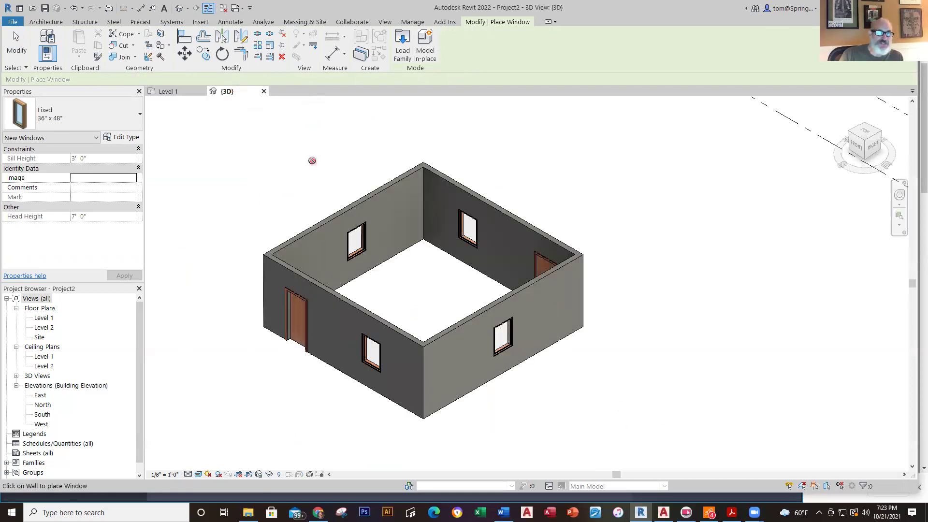
click(177, 91)
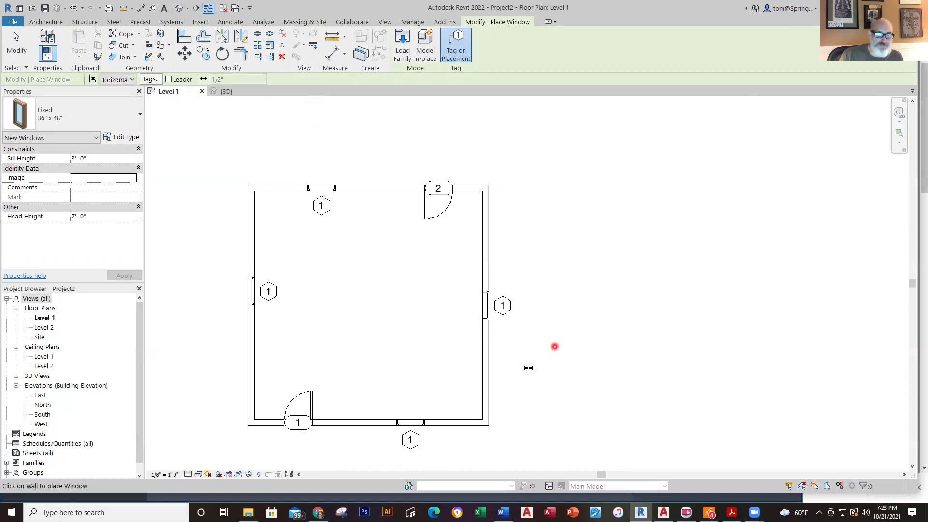
middle_drag(529, 368, 547, 348)
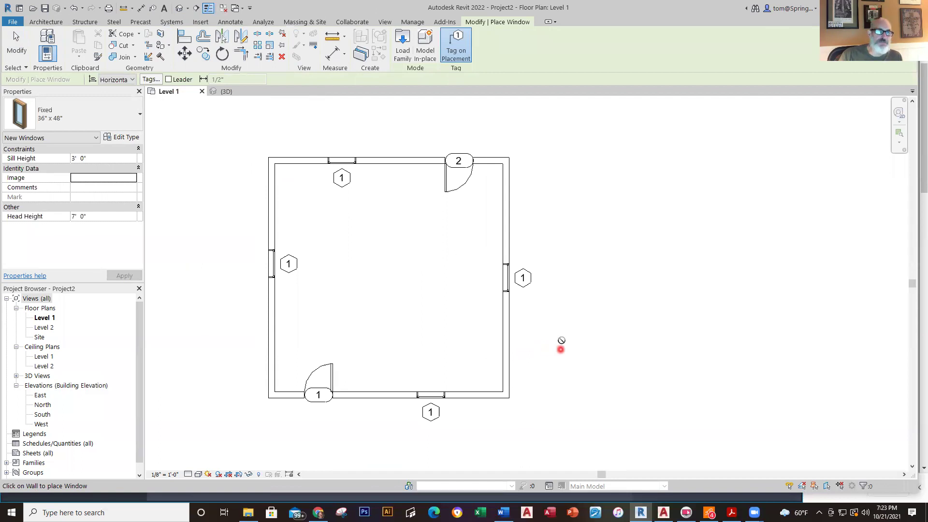
Start a Roof by Footprint and accept moving it to Level 2
click(48, 22)
click(186, 54)
click(197, 71)
click(222, 135)
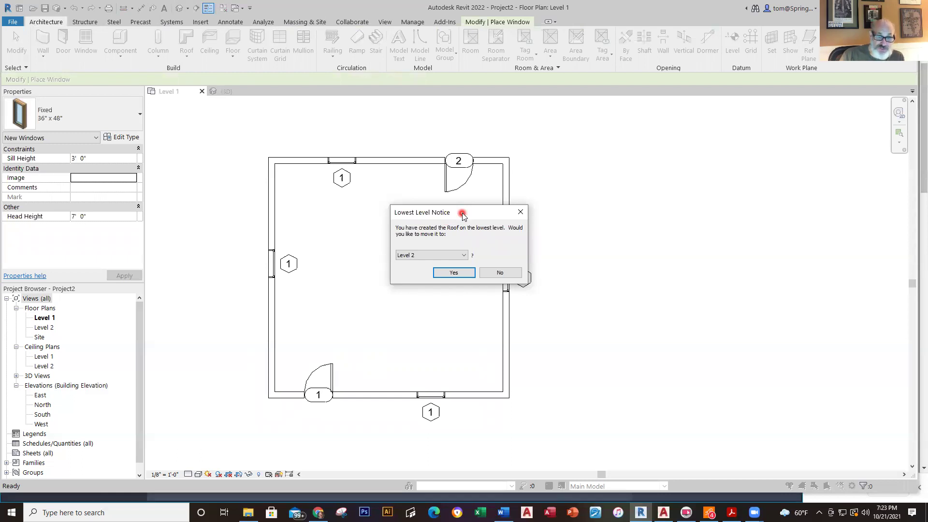
click(471, 273)
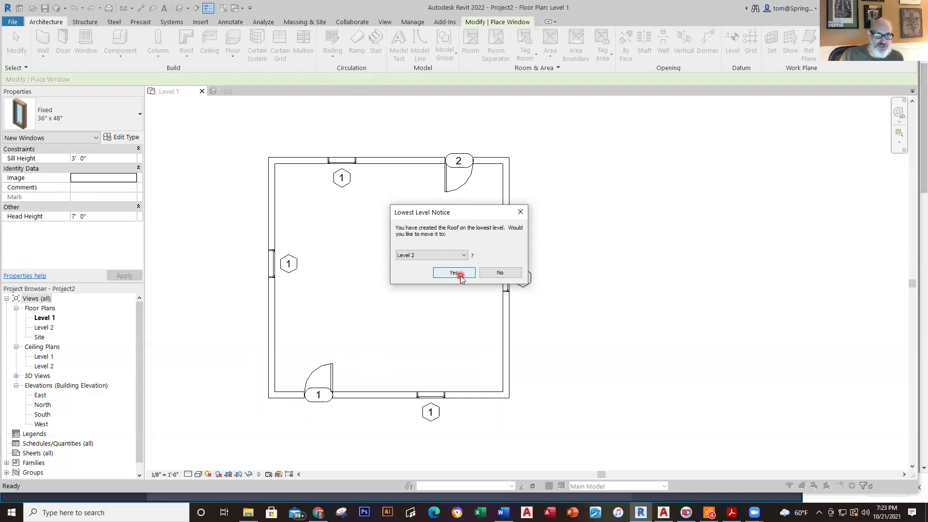
click(460, 277)
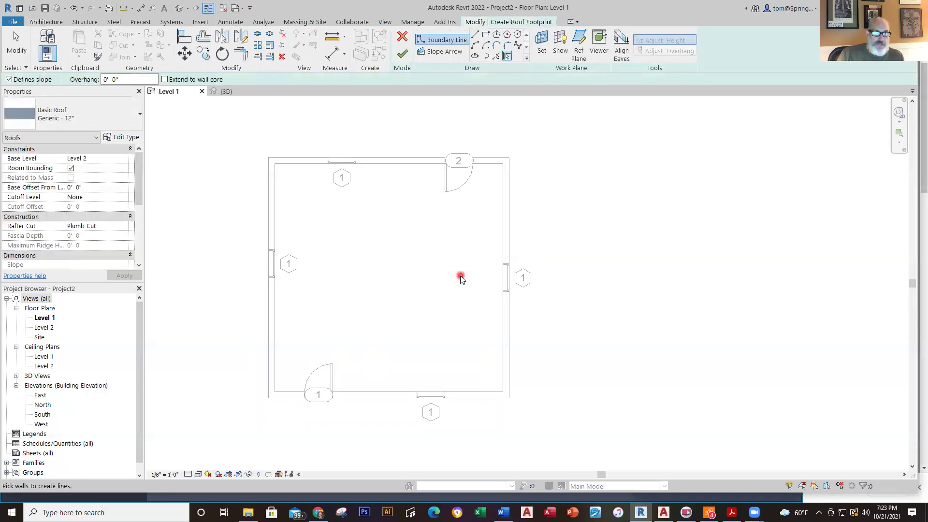
Set the roof overhang to 1' 0"
click(105, 79)
drag(104, 77, 71, 80)
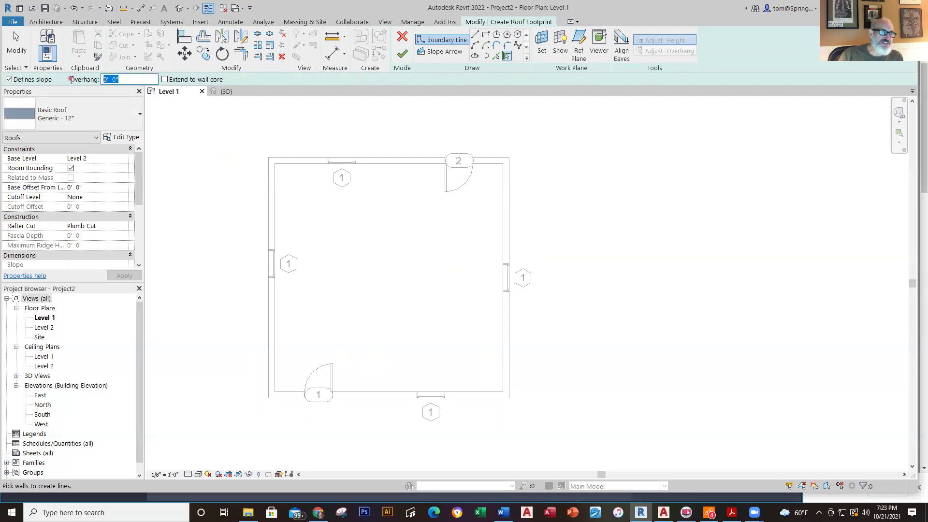
text(1)
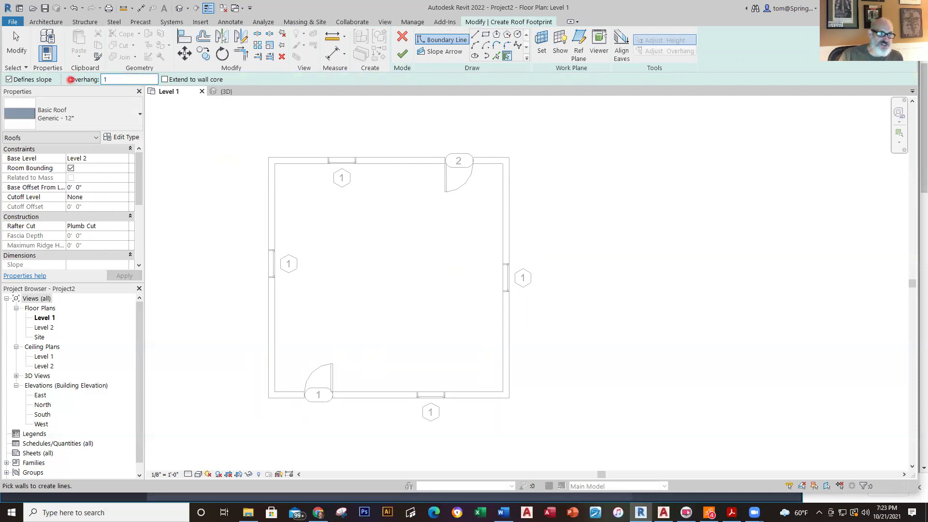
key(Return)
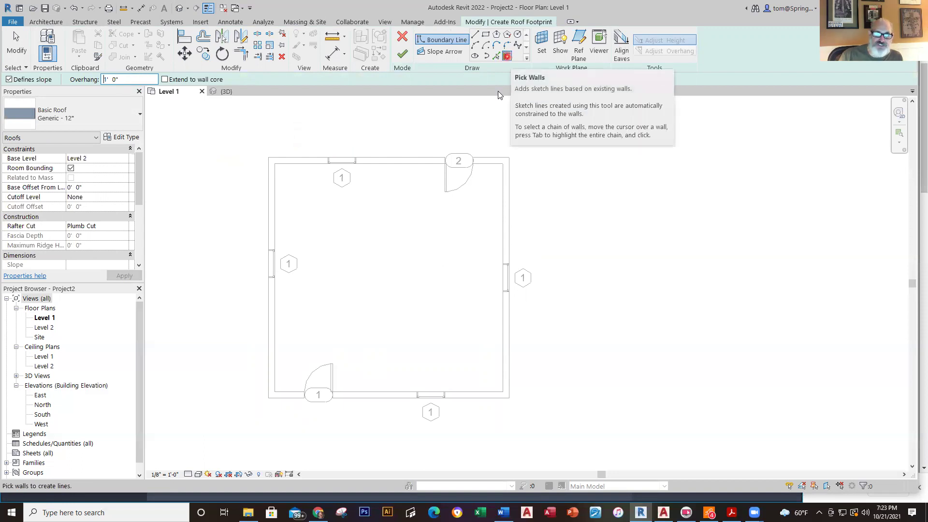
Pick the top, right, bottom and left walls as 9"/12" sloped roof edges, then finish the roof
click(380, 159)
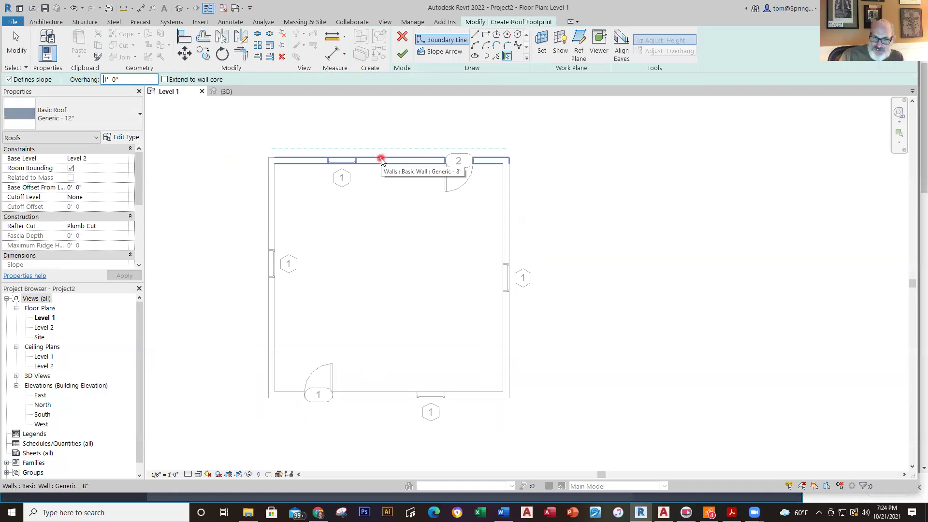
click(381, 159)
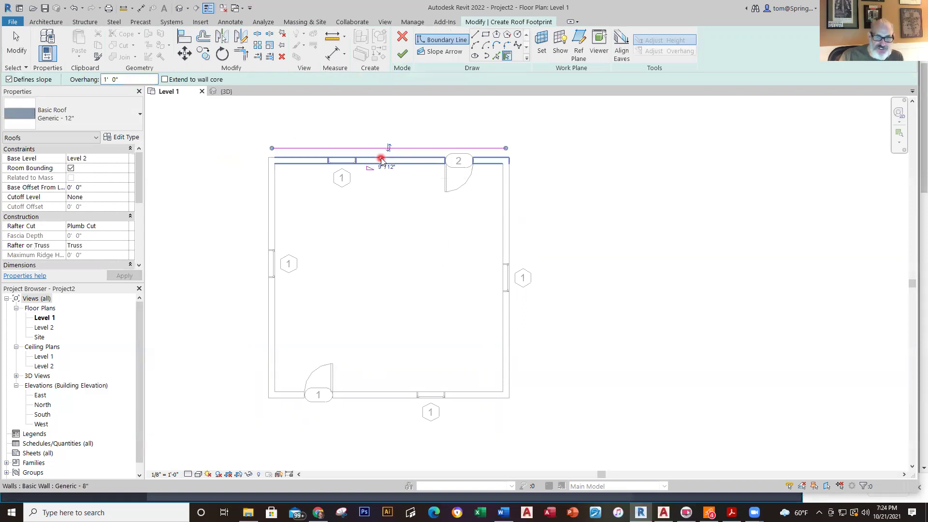
click(513, 233)
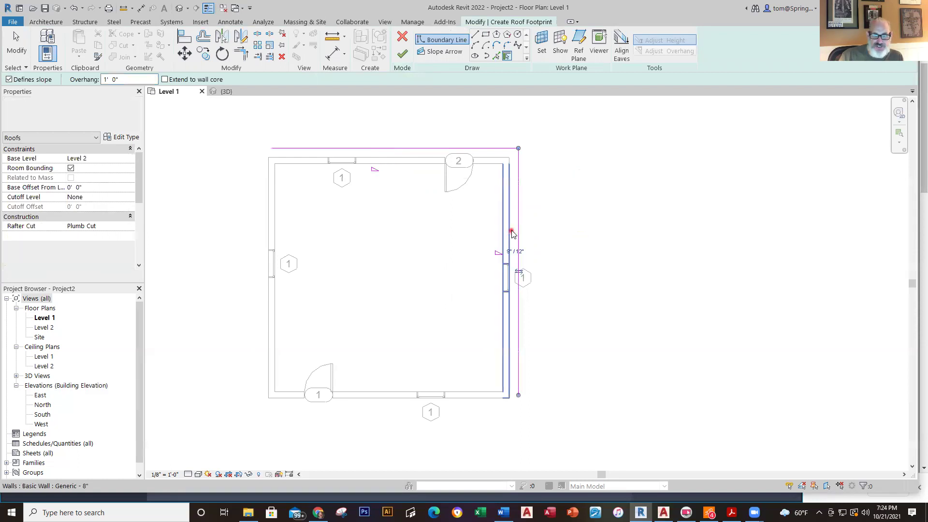
click(494, 399)
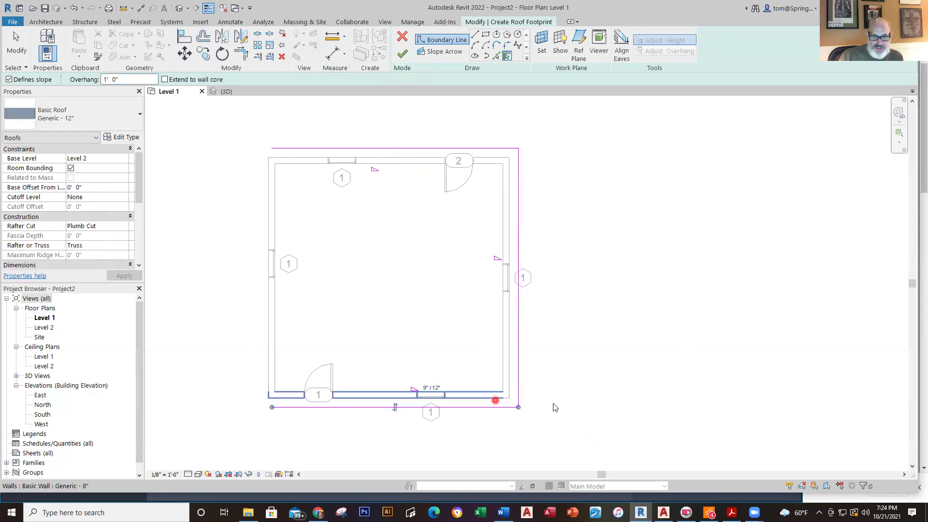
click(271, 311)
click(453, 287)
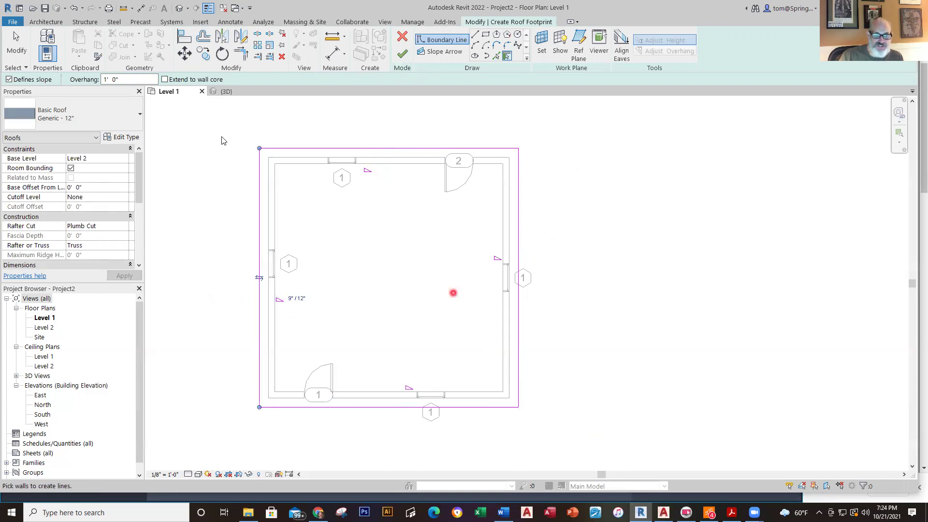
click(403, 55)
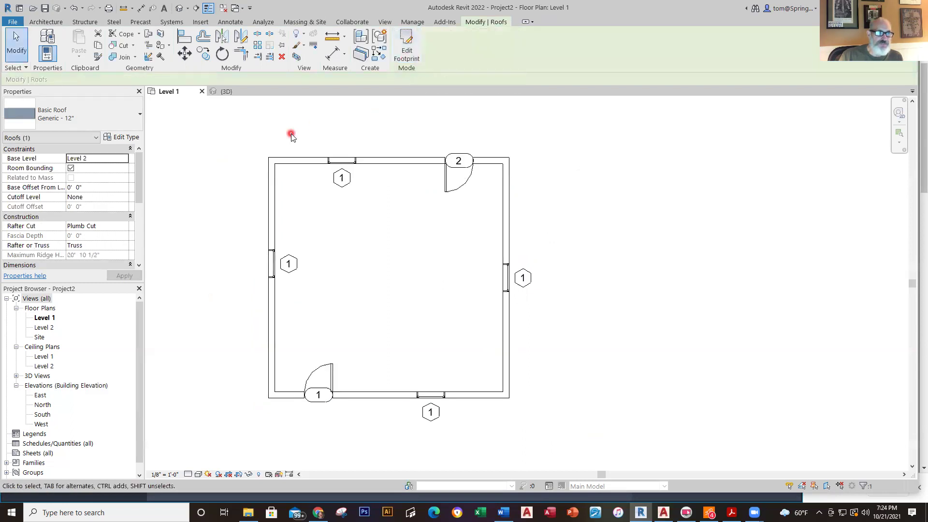
click(226, 92)
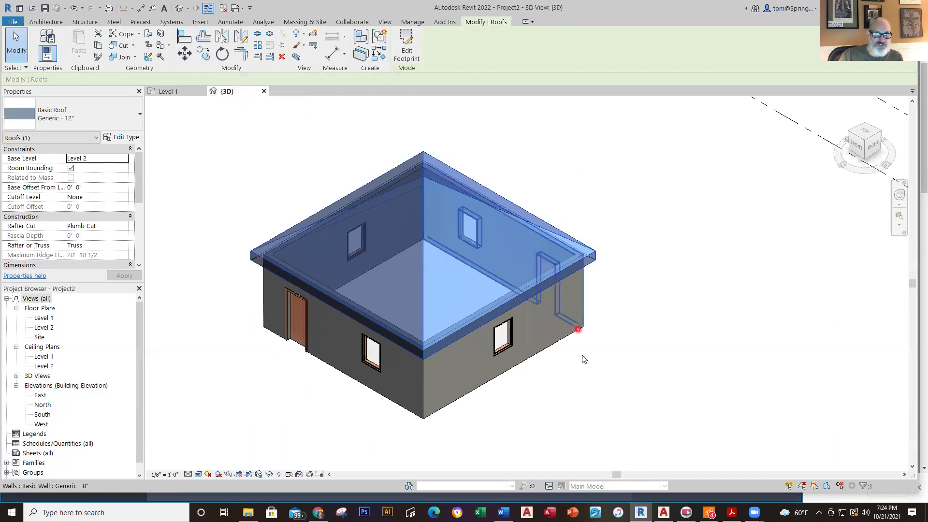
click(573, 424)
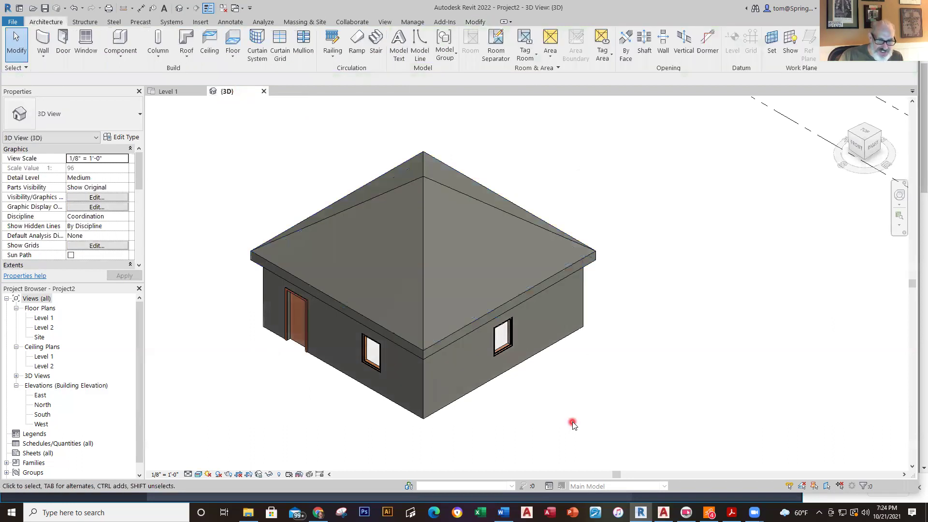
shift+middle_drag(572, 422, 595, 404)
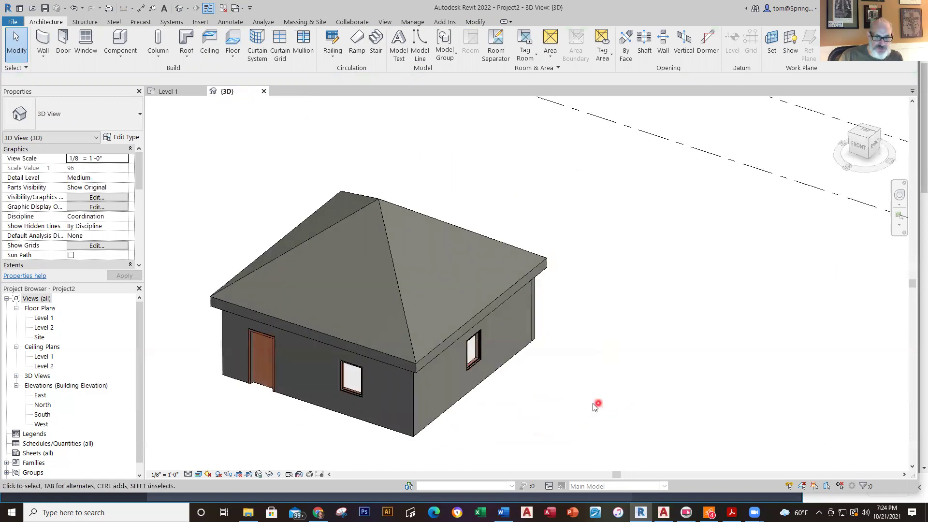
click(207, 101)
click(177, 91)
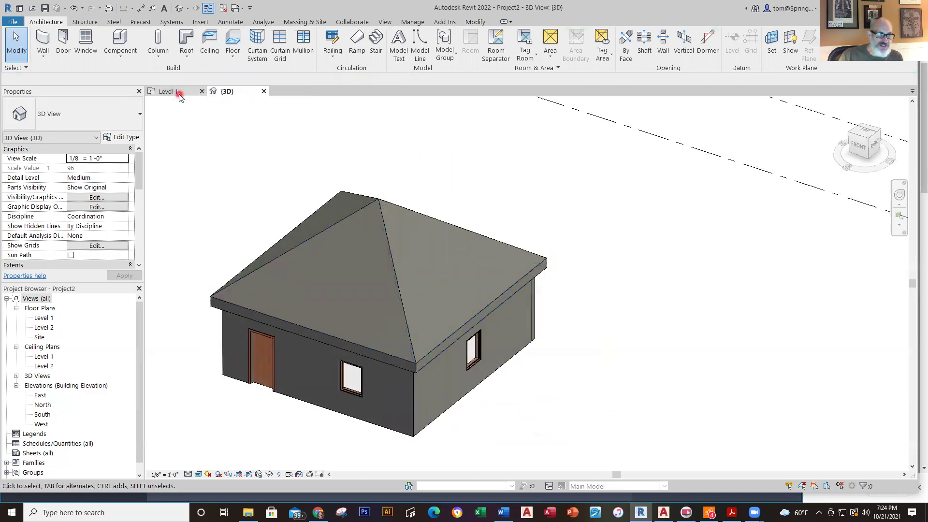
click(193, 316)
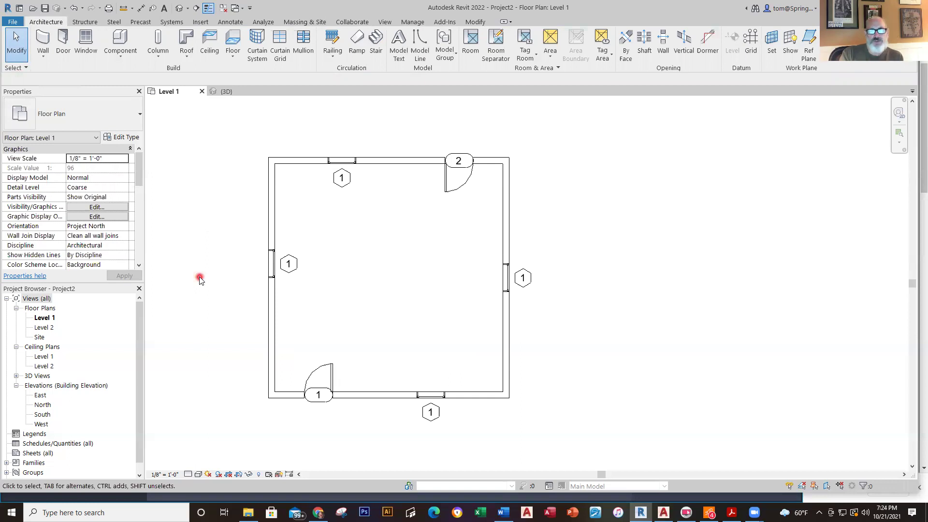
In the Level 2 plan, select the roof and edit its footprint
click(42, 330)
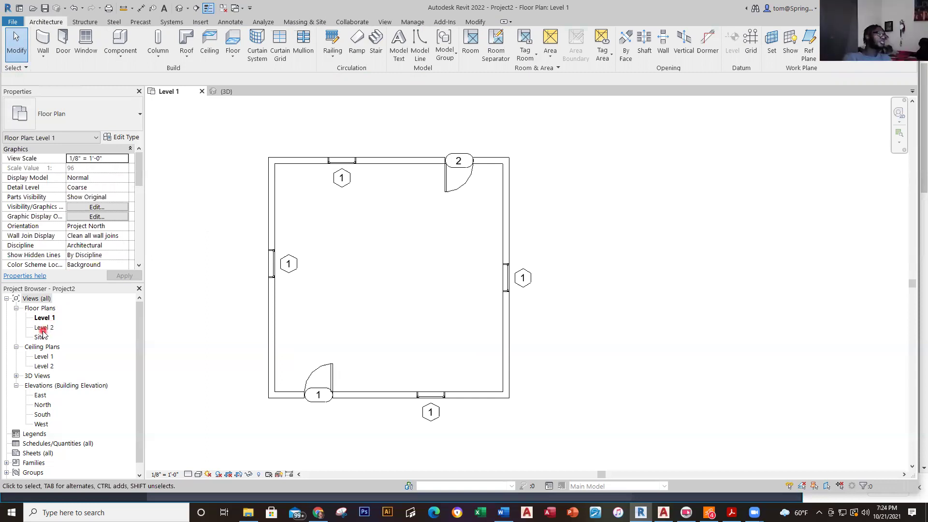
click(50, 330)
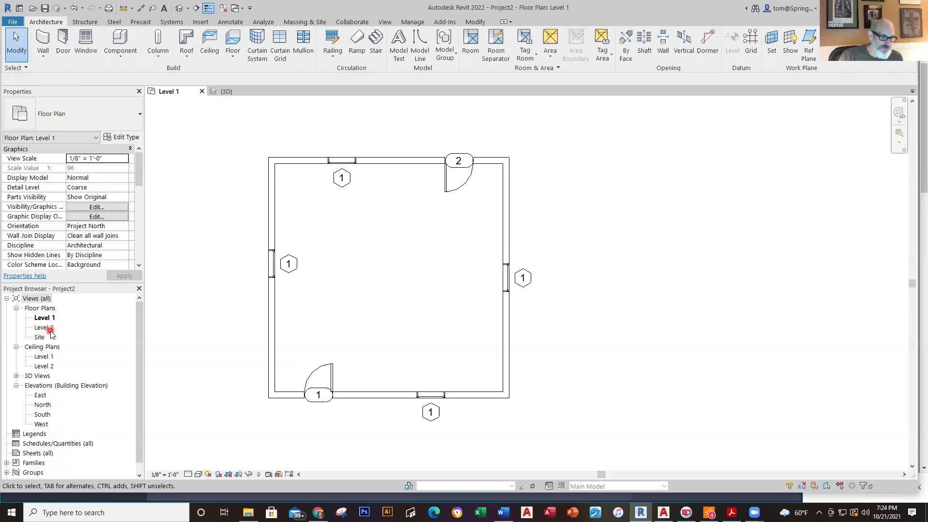
click(556, 308)
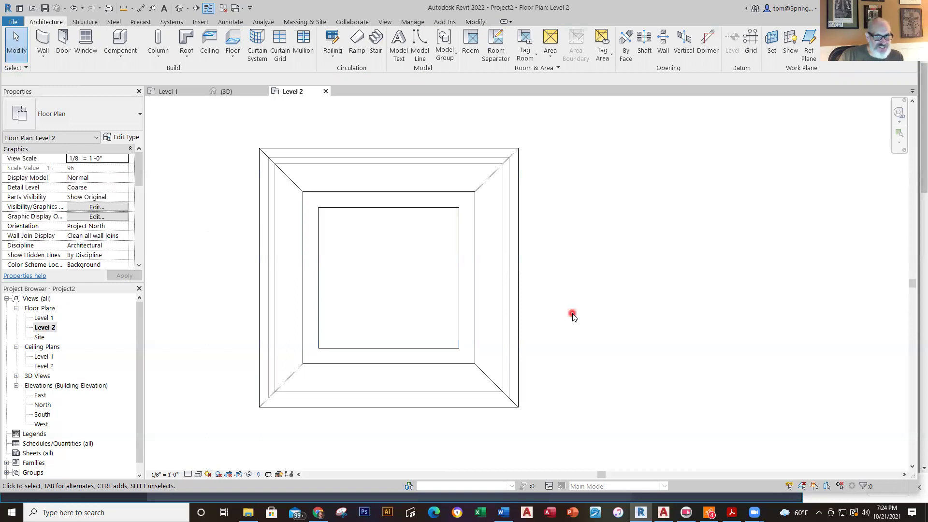
click(515, 319)
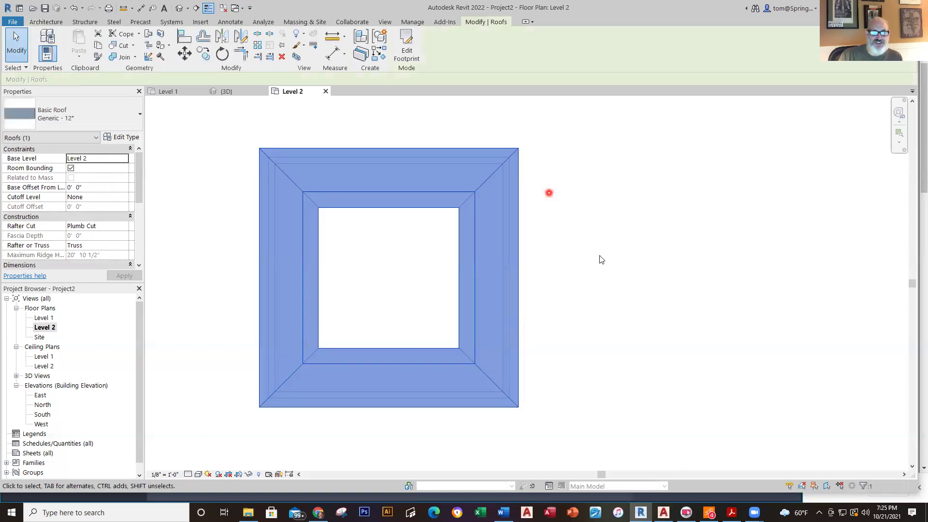
click(405, 45)
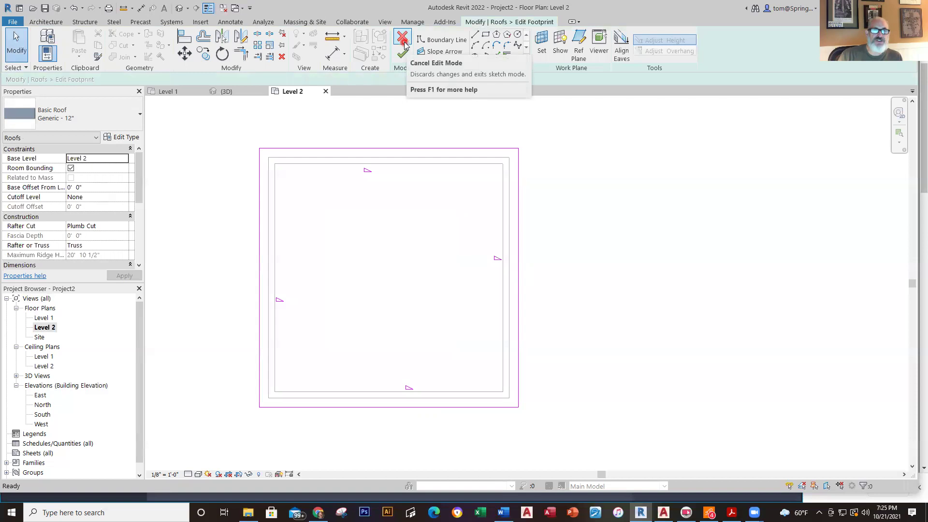
Clear Defines Slope on the top and bottom footprint edges, finish, and view in 3D
click(380, 150)
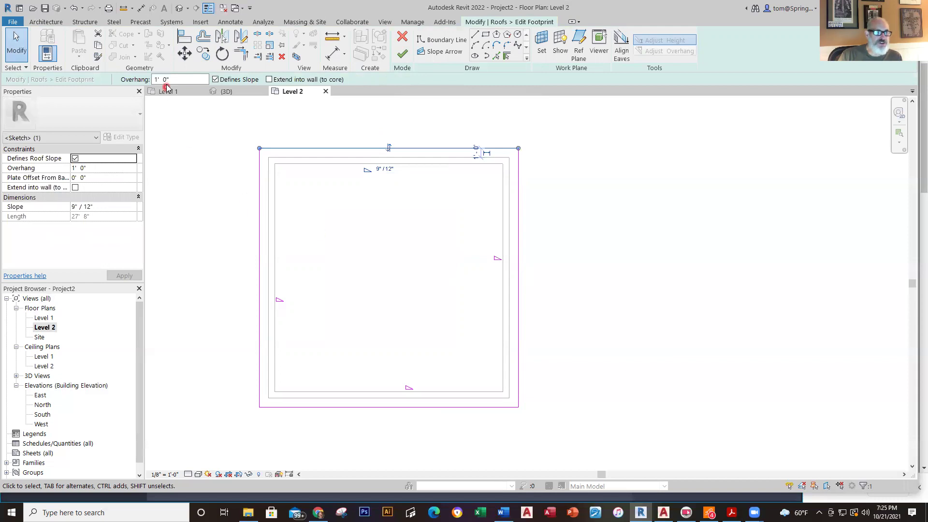
click(216, 80)
click(392, 408)
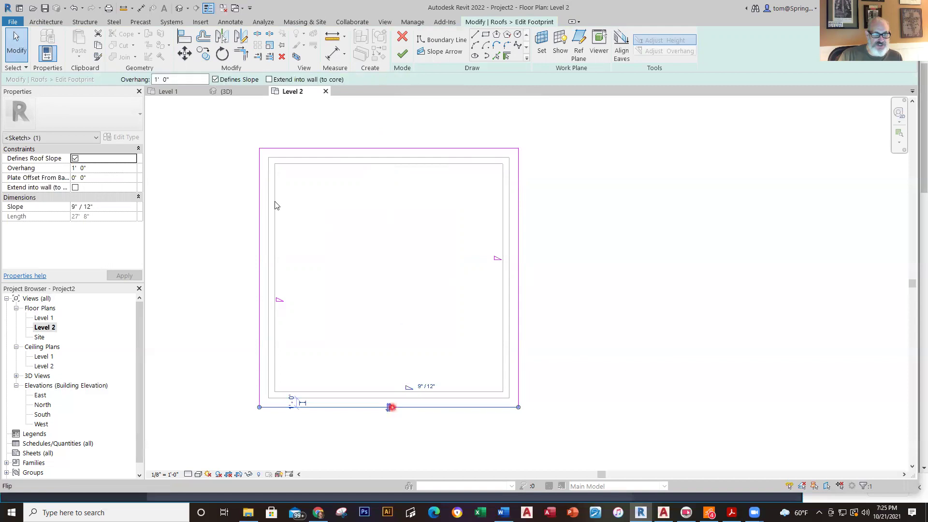
click(216, 80)
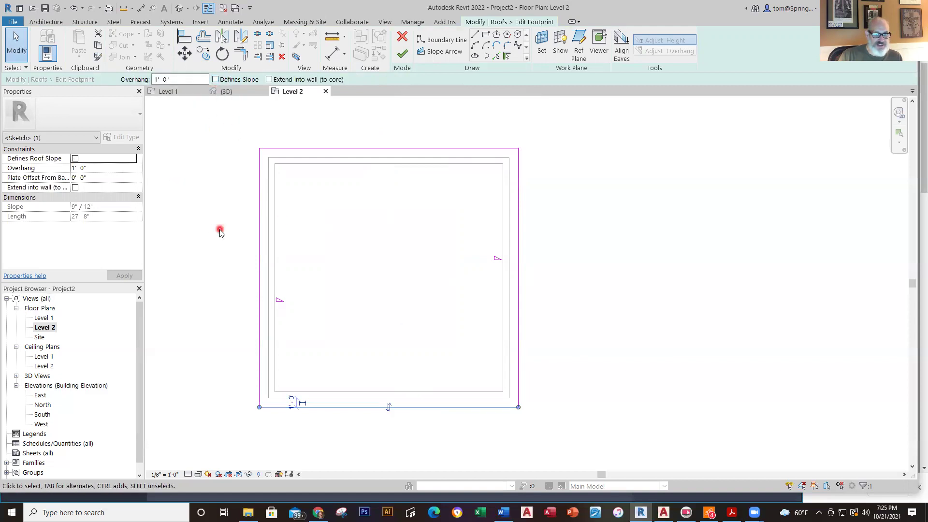
click(404, 55)
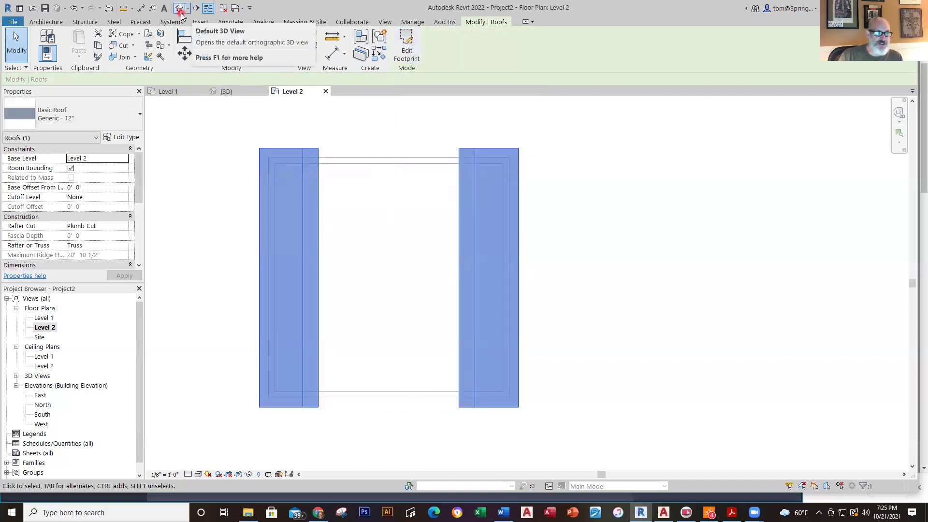
click(234, 95)
Attach the top of the first open gable-end wall to the roof
click(547, 422)
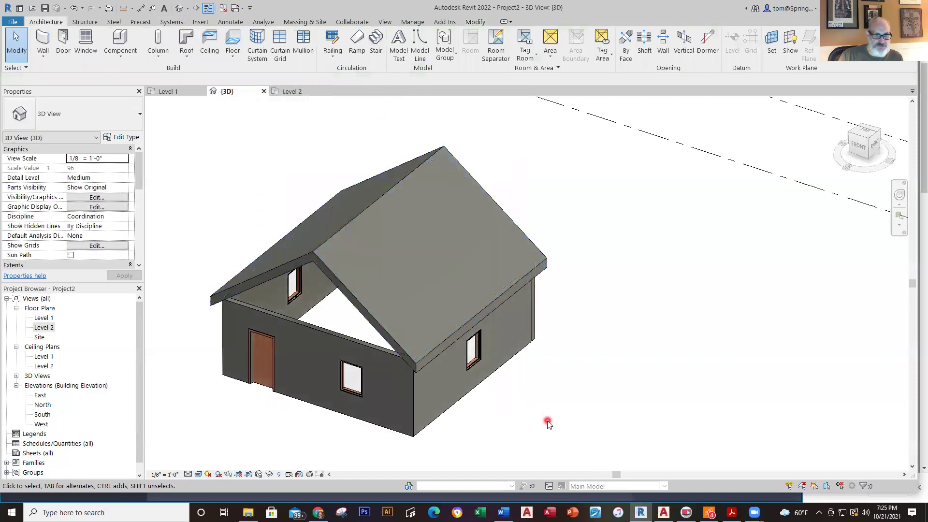
shift+middle_drag(572, 427, 521, 377)
click(332, 290)
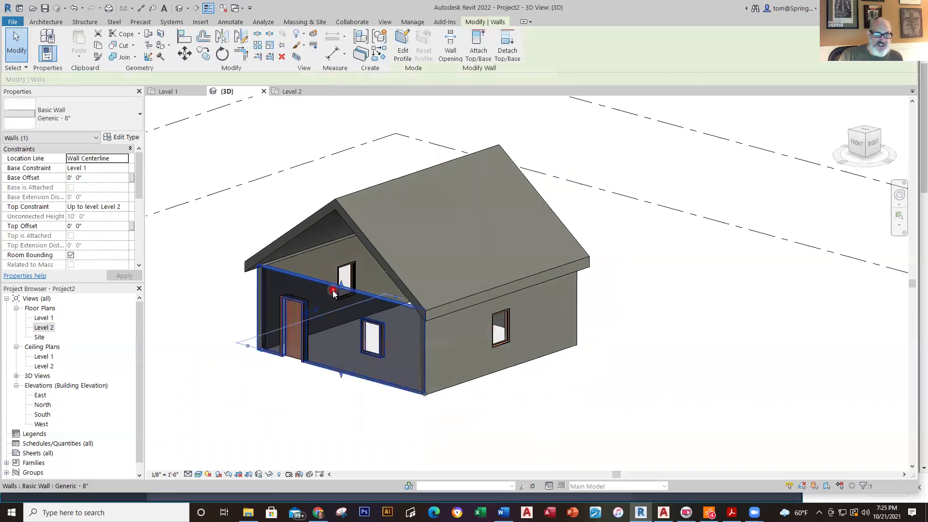
click(479, 39)
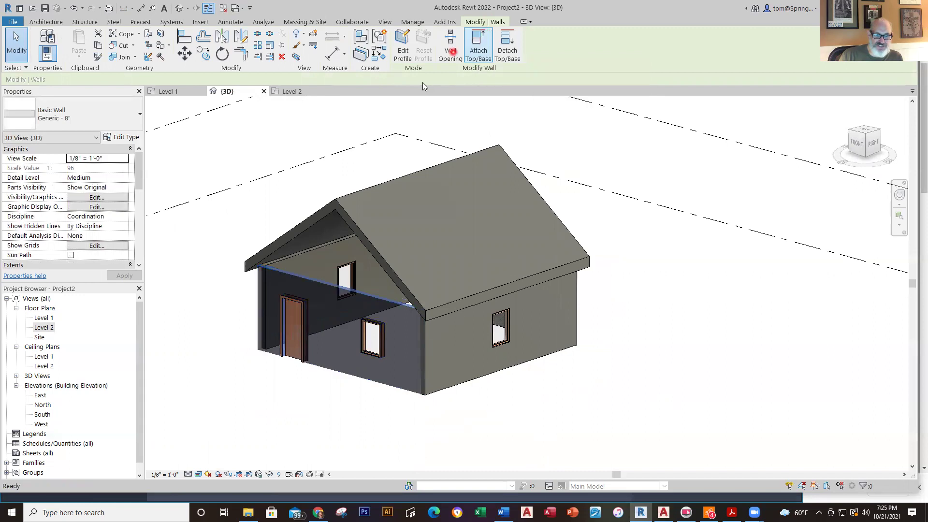
click(353, 228)
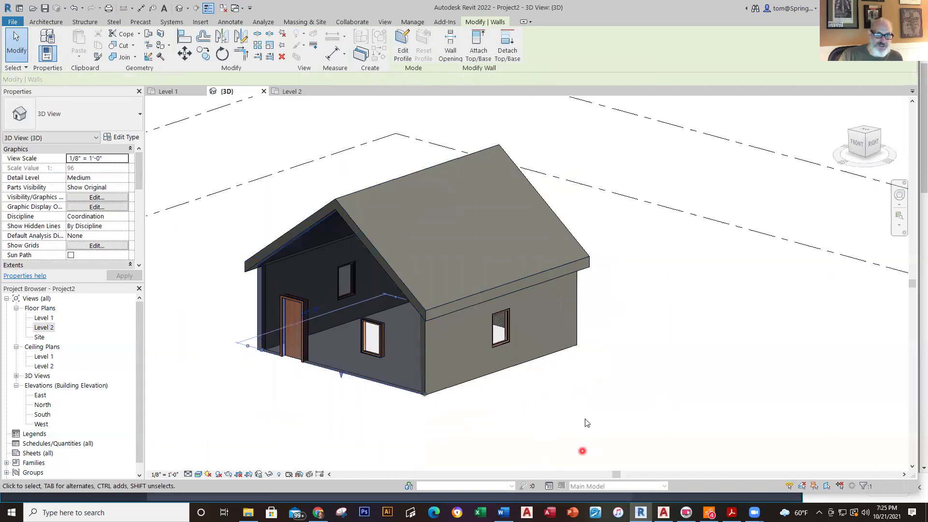
click(600, 416)
Attach the front gable-end wall's top to the roof as well
shift+middle_drag(606, 387, 613, 329)
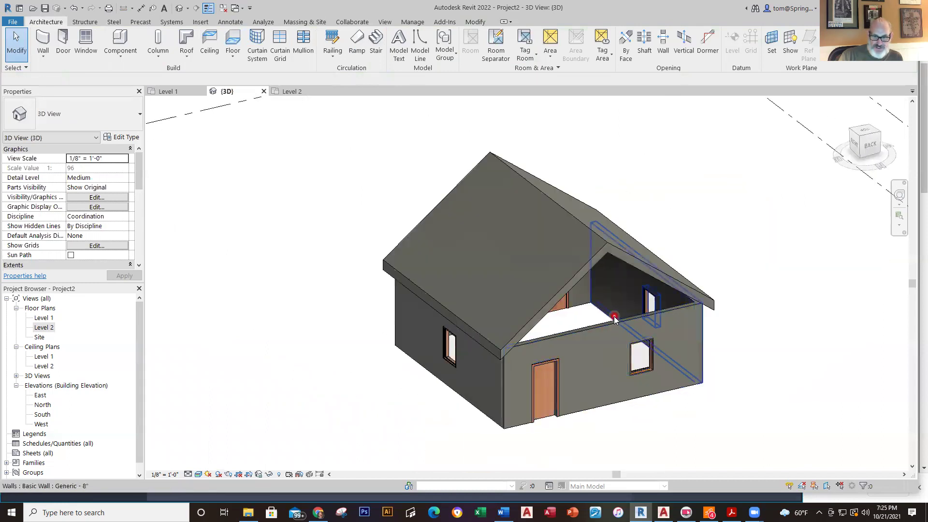
click(614, 323)
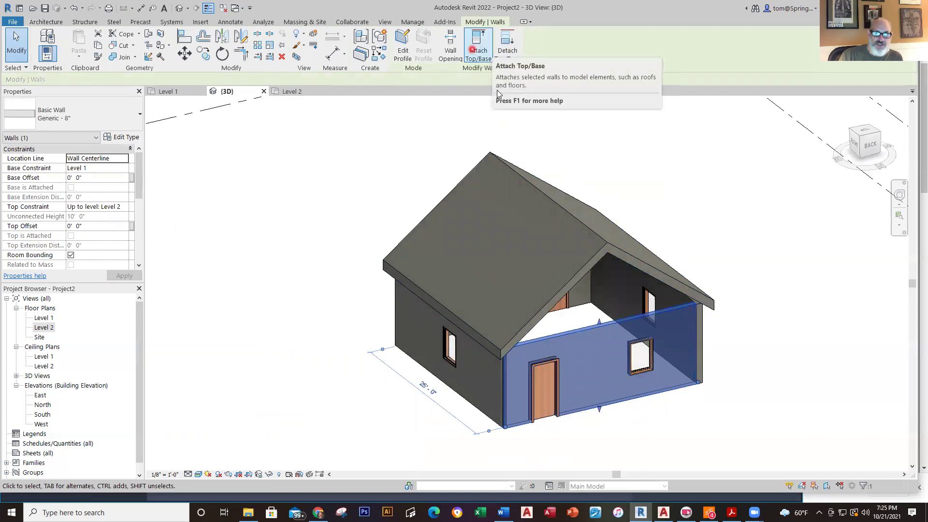
click(711, 310)
click(756, 317)
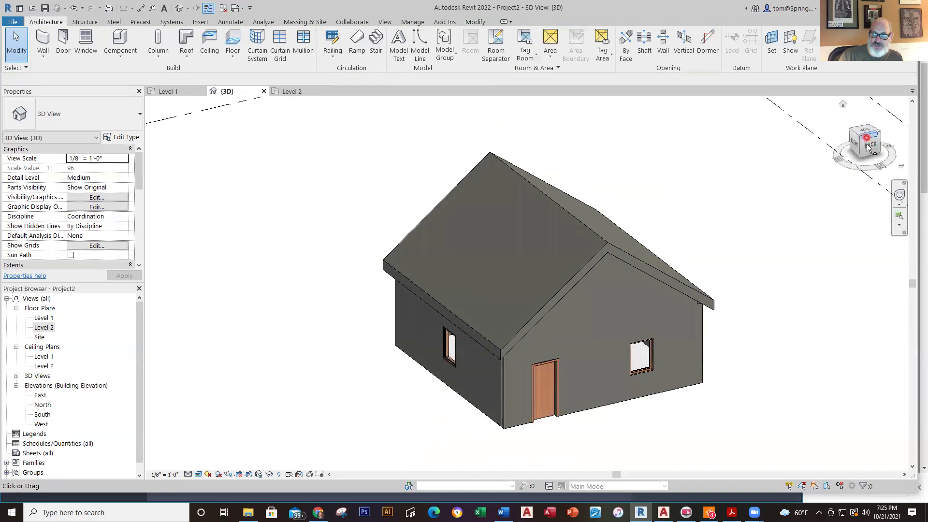
click(753, 315)
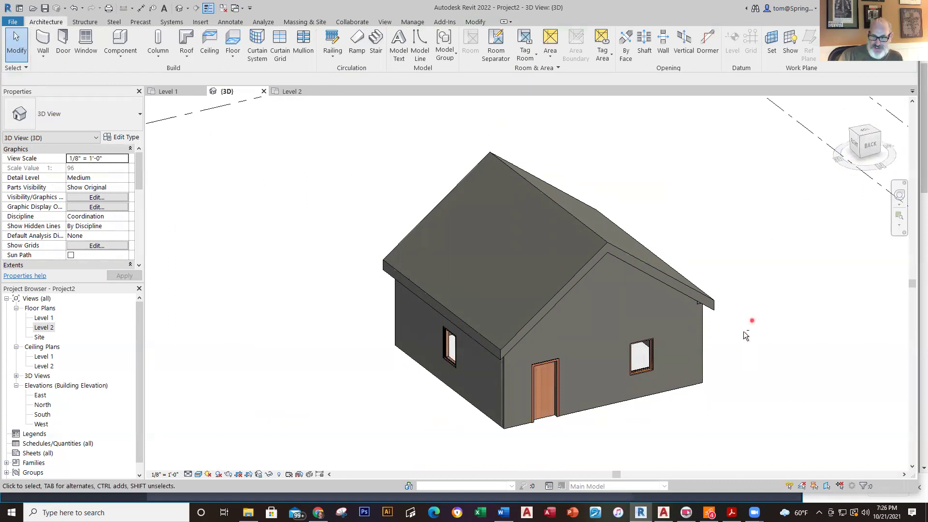
shift+middle_drag(763, 323, 713, 343)
Change the roof type to Wood Rafter 8" - Asphalt Shingle - Insulated
shift+middle_drag(549, 312, 528, 406)
shift+middle_drag(648, 368, 524, 400)
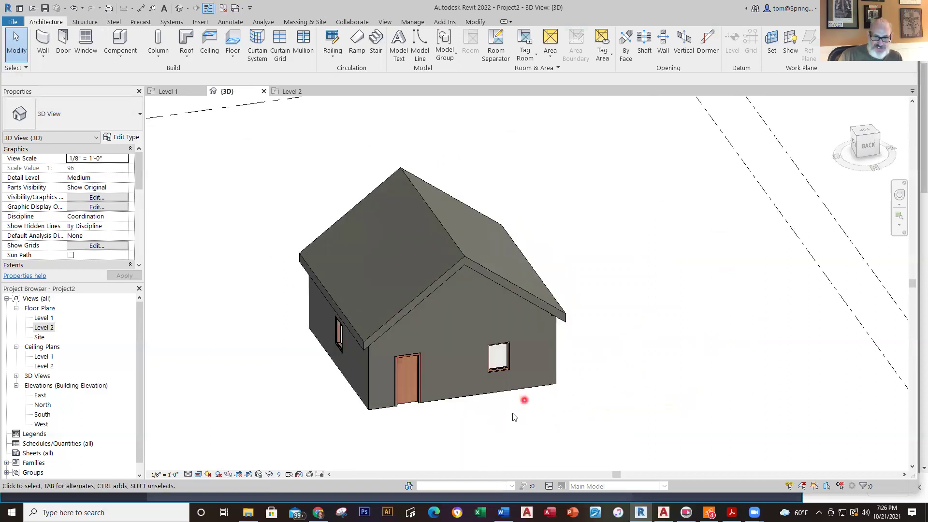
shift+middle_drag(599, 422, 539, 425)
scroll(554, 392, up, 2)
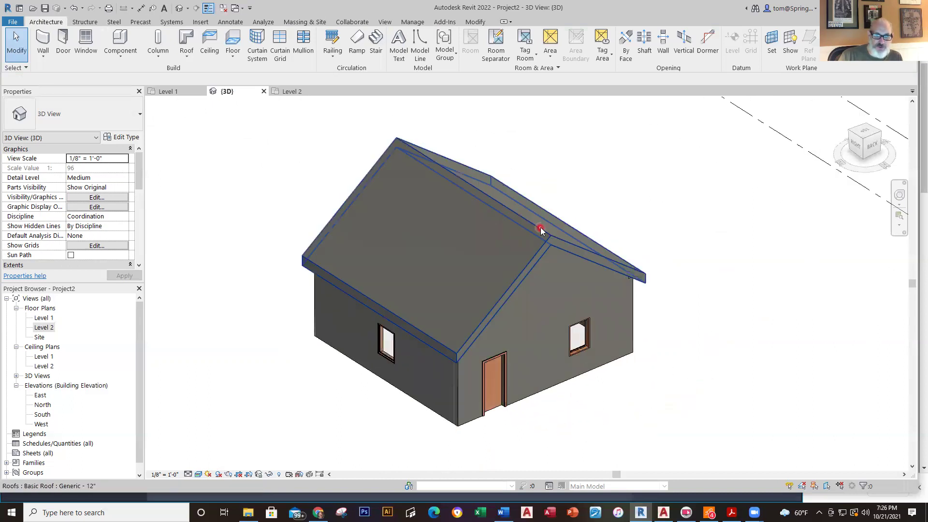
scroll(531, 233, up, 2)
scroll(543, 234, down, 1)
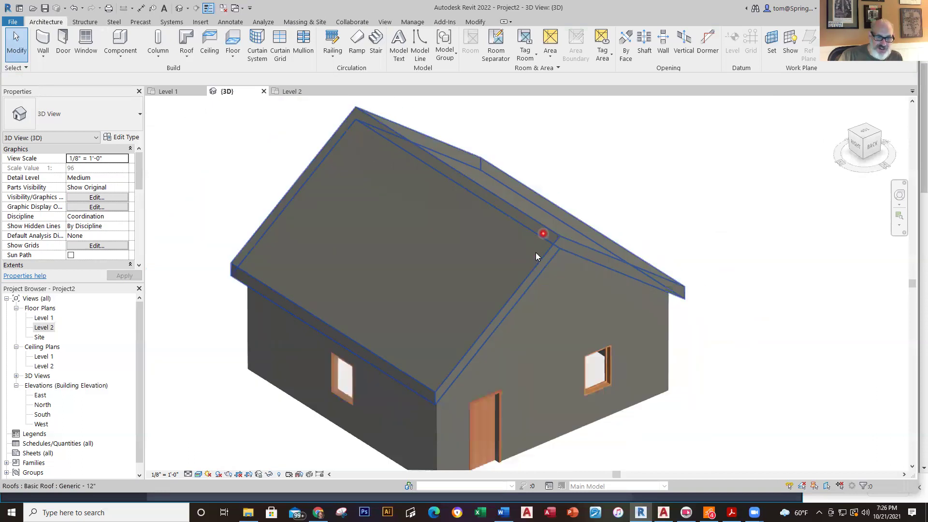
scroll(537, 257, down, 2)
click(546, 236)
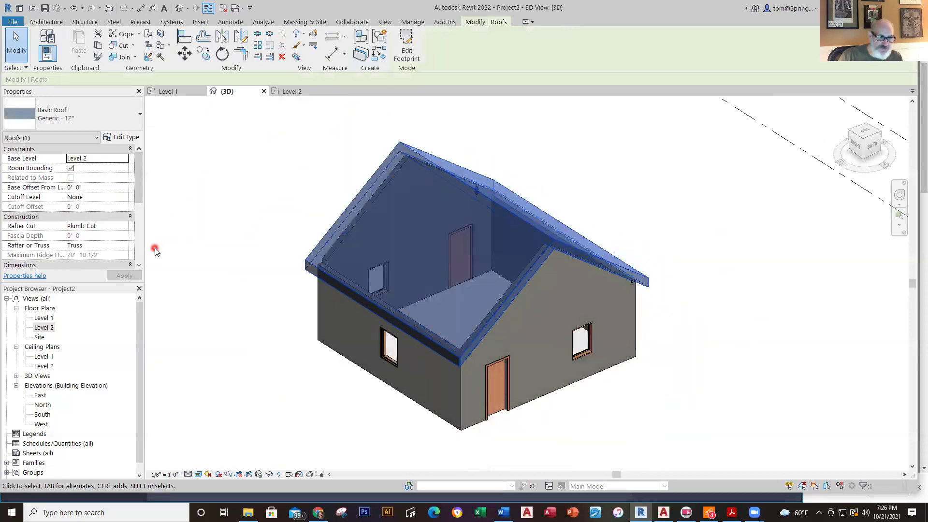
click(139, 115)
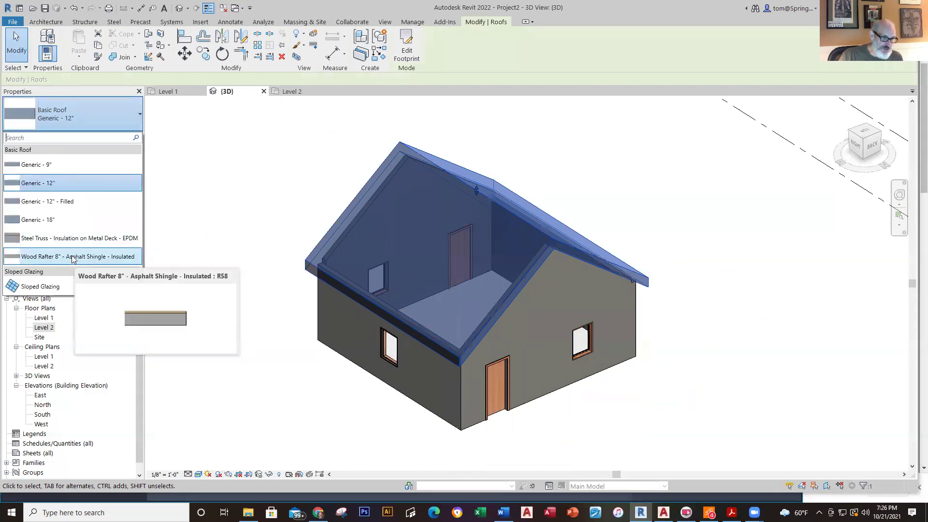
click(73, 256)
Set the 3D view's visual style to Realistic to show the shingle texture
click(677, 402)
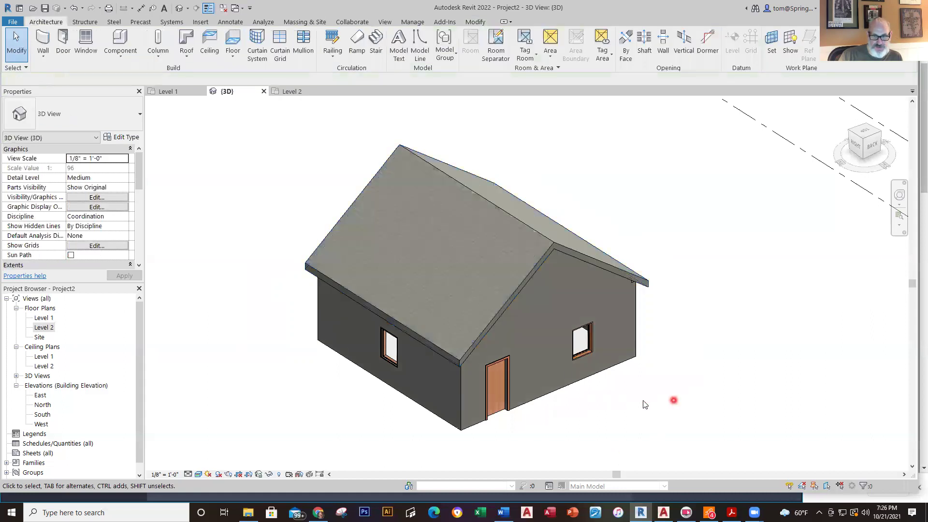
scroll(489, 278, up, 1)
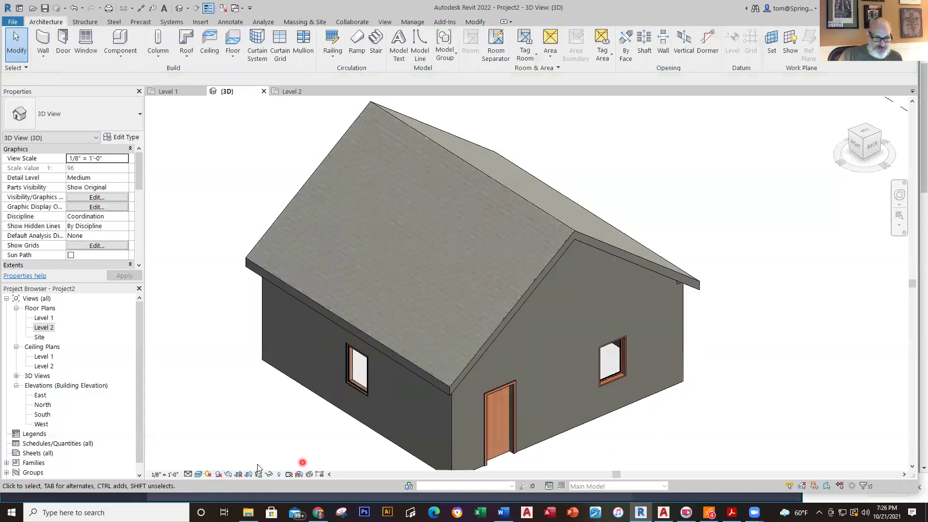
click(200, 475)
click(232, 466)
Select all the house's walls visible in the view from a gable-end wall
click(758, 412)
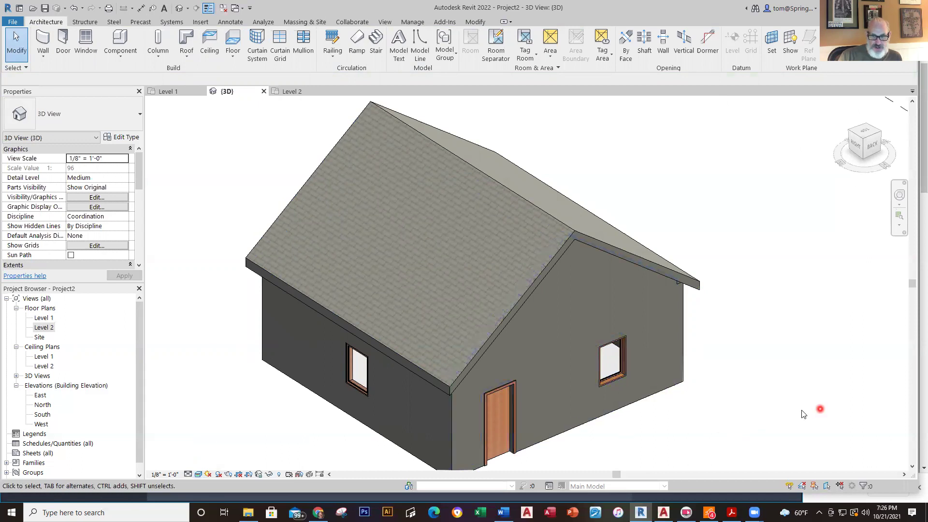
scroll(774, 411, down, 3)
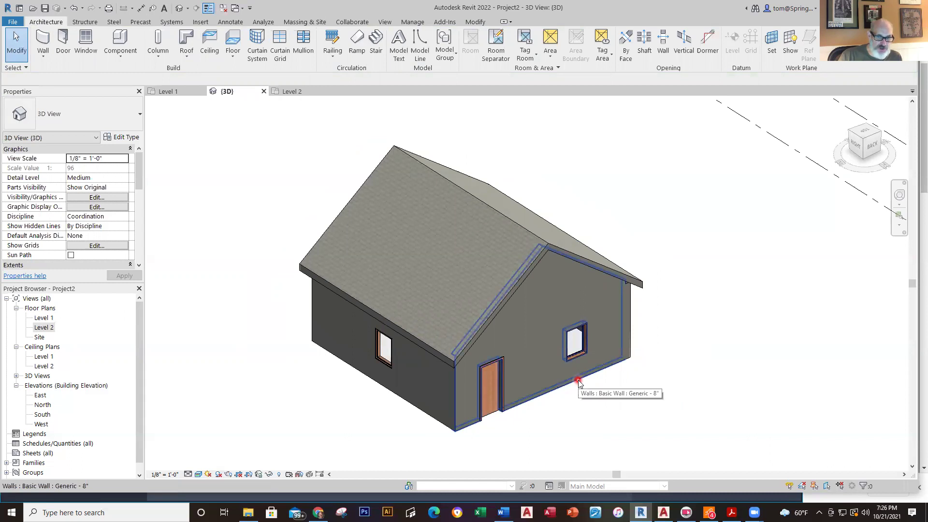
click(579, 380)
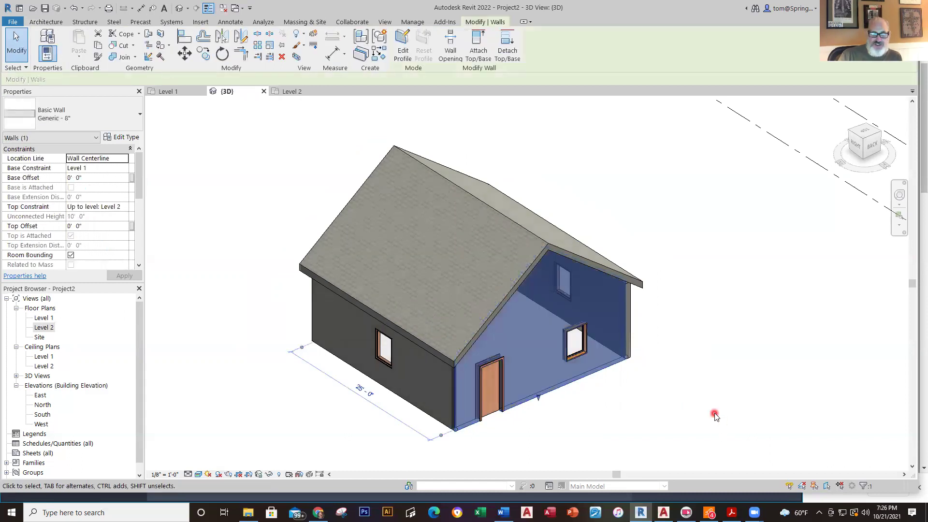
right_click(590, 380)
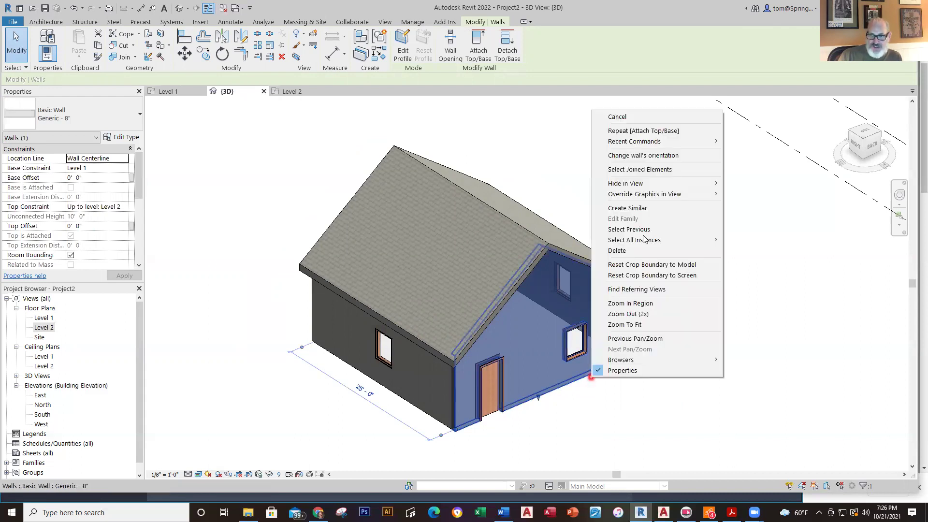
mouse_move(644, 238)
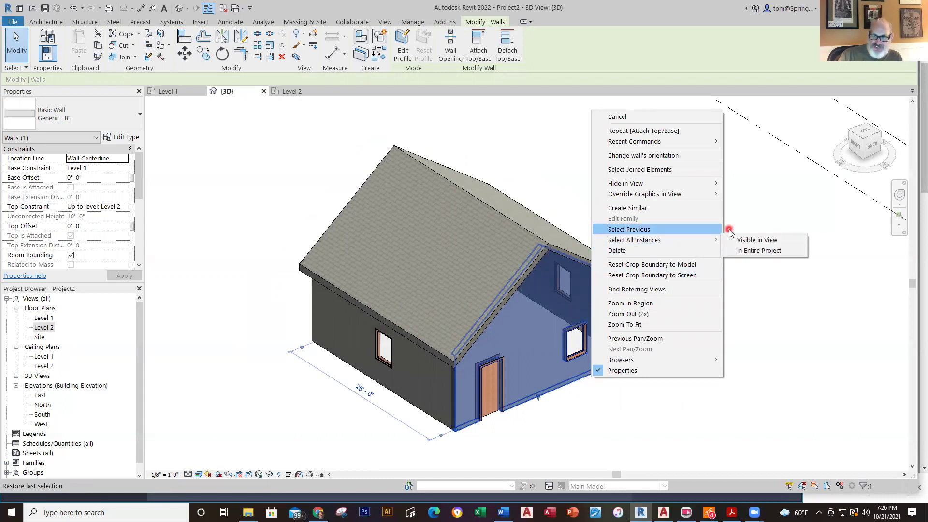
click(756, 240)
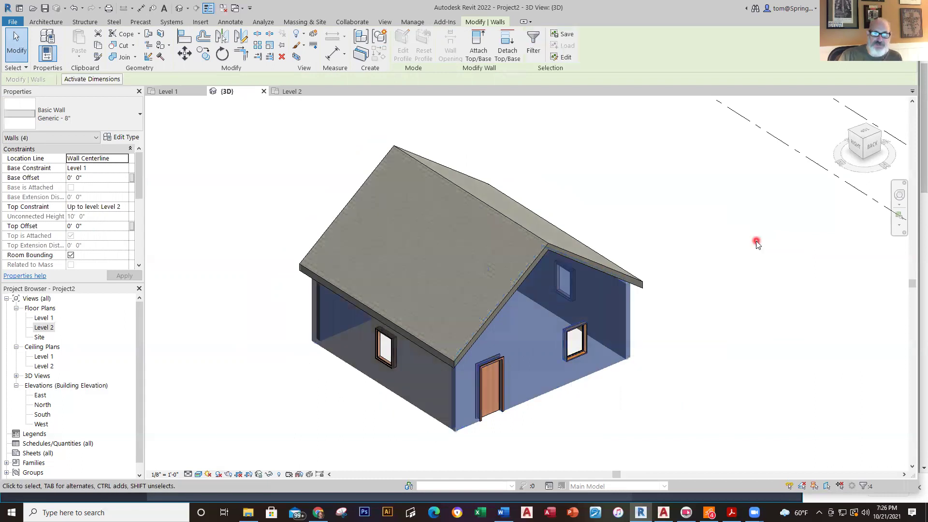
Change the four walls to Generic - 4" Brick and deselect them
click(140, 113)
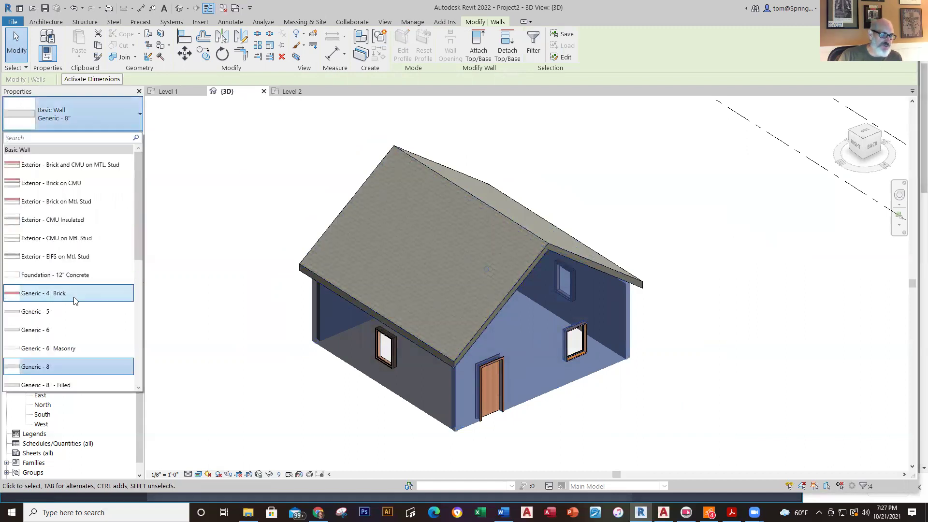
click(75, 299)
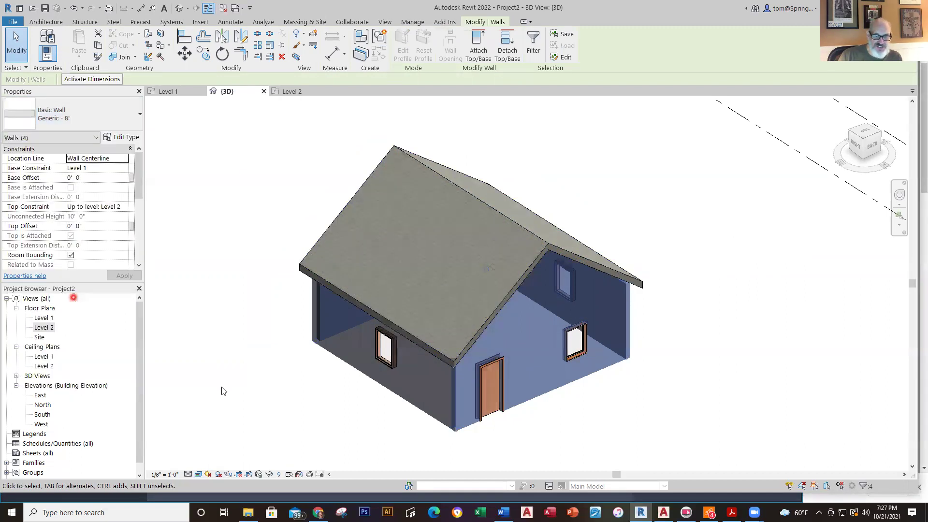
click(298, 425)
scroll(610, 402, down, 1)
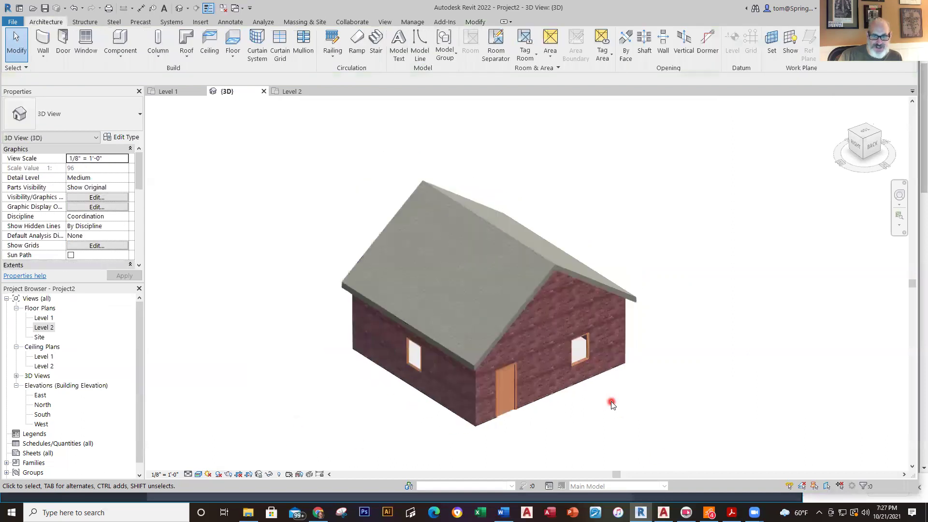
Orbit around the house to the door side, then return to the Level 1 plan
shift+middle_drag(616, 404, 595, 381)
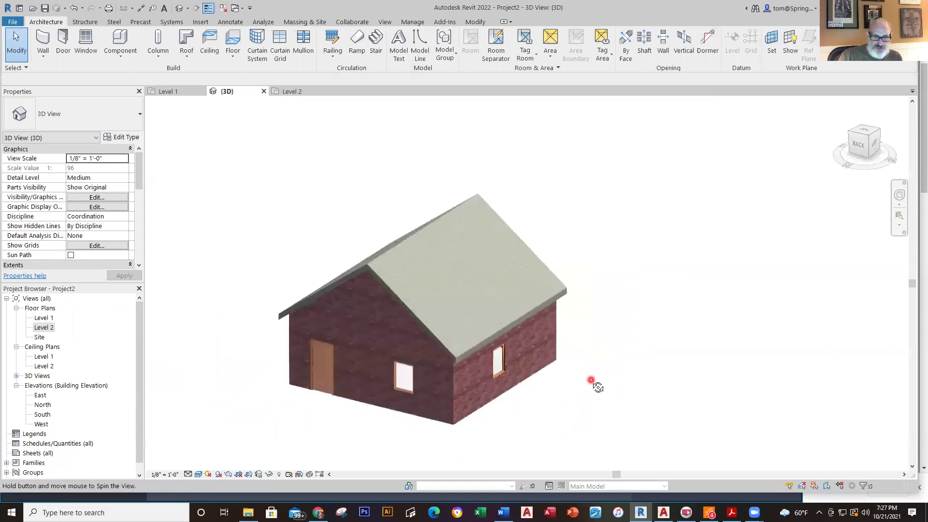
shift+middle_drag(656, 438, 534, 418)
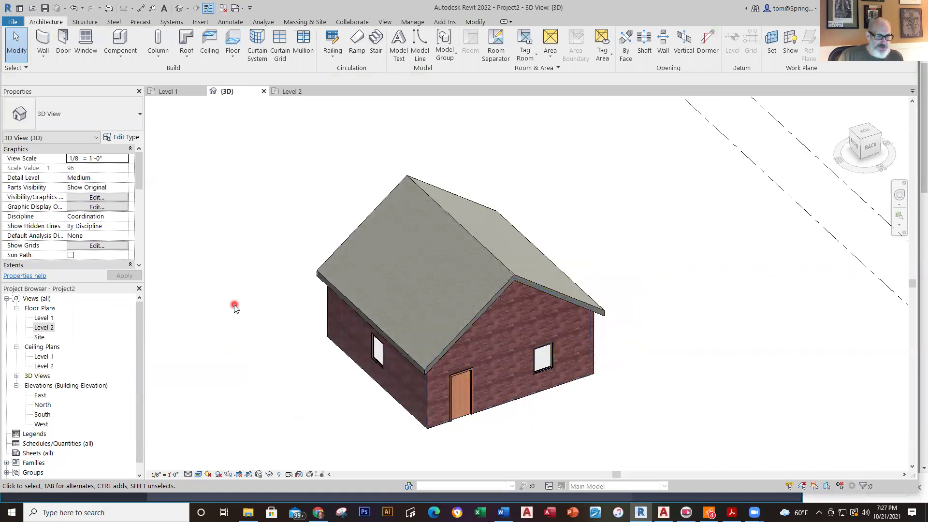
click(185, 94)
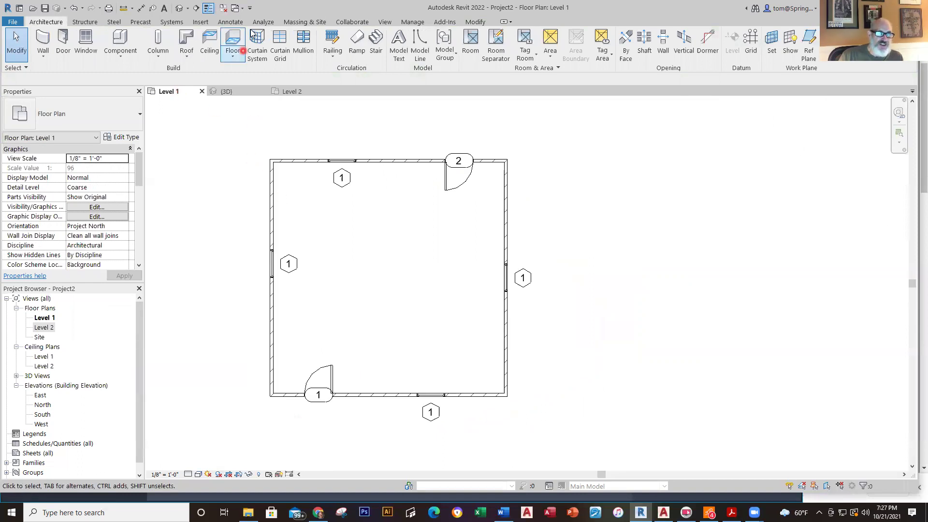
Start an architectural floor sketch on Level 1
click(236, 58)
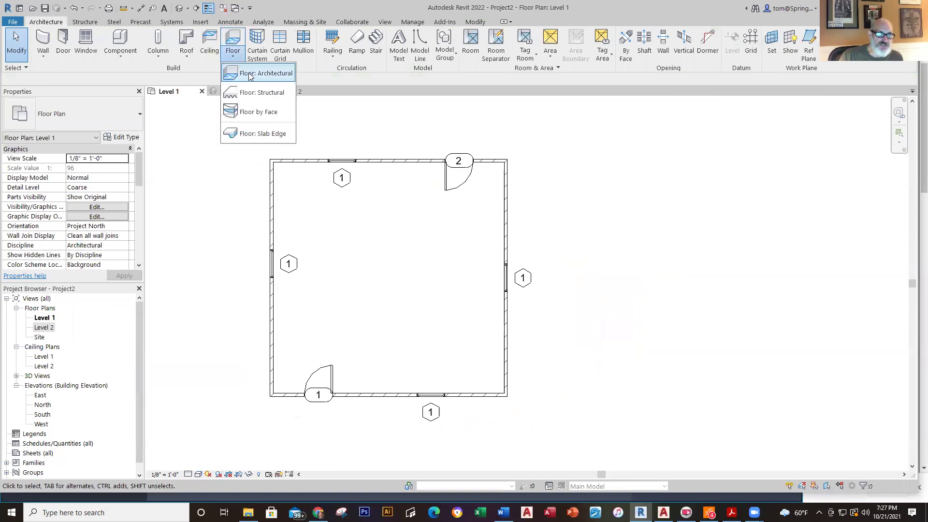
click(250, 74)
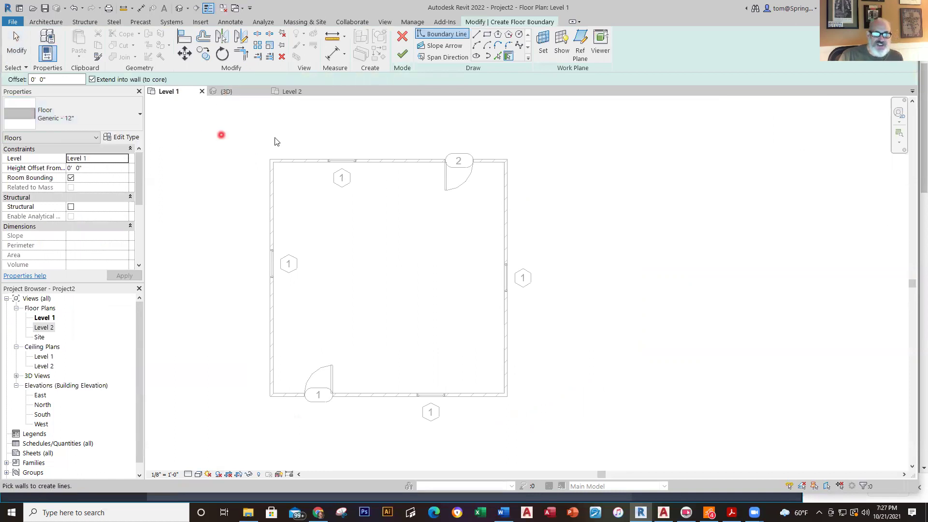
click(507, 94)
click(423, 128)
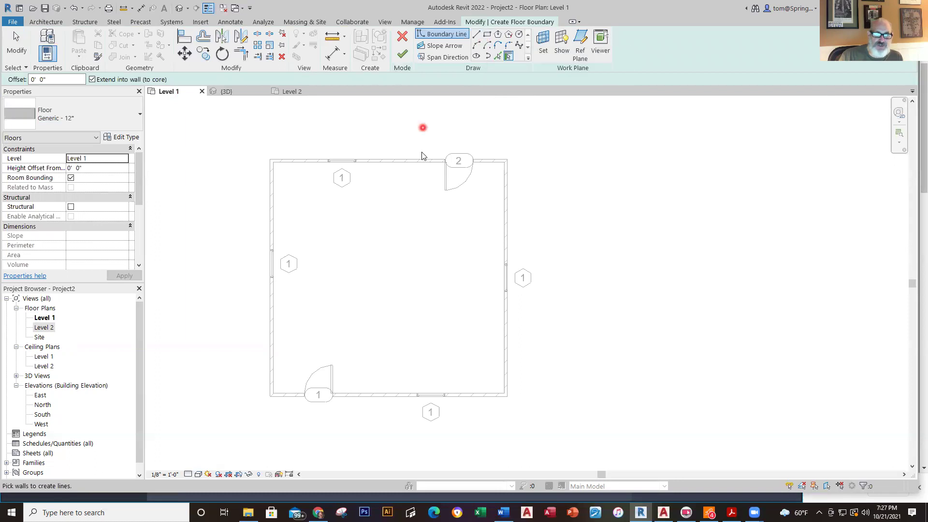
click(412, 161)
Sketch a rectangular floor boundary between opposite wall corners and finish the slab
click(484, 30)
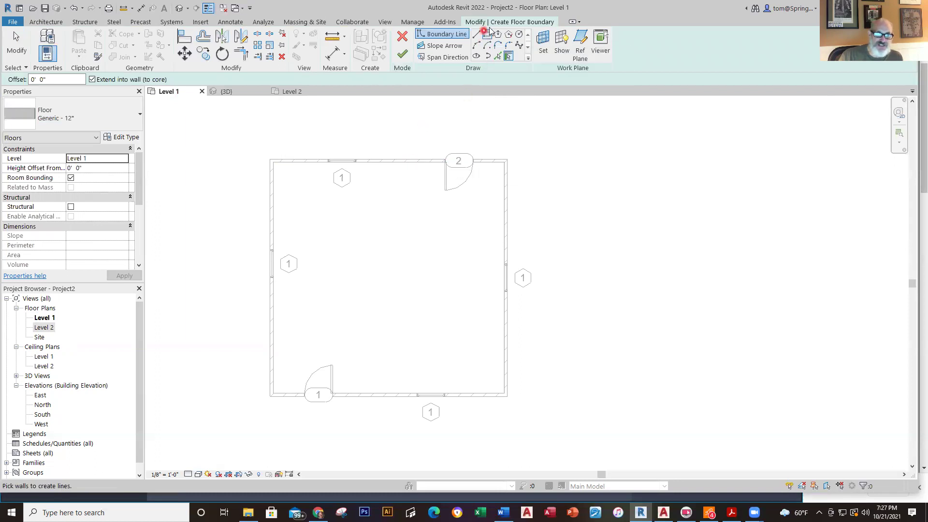
click(272, 158)
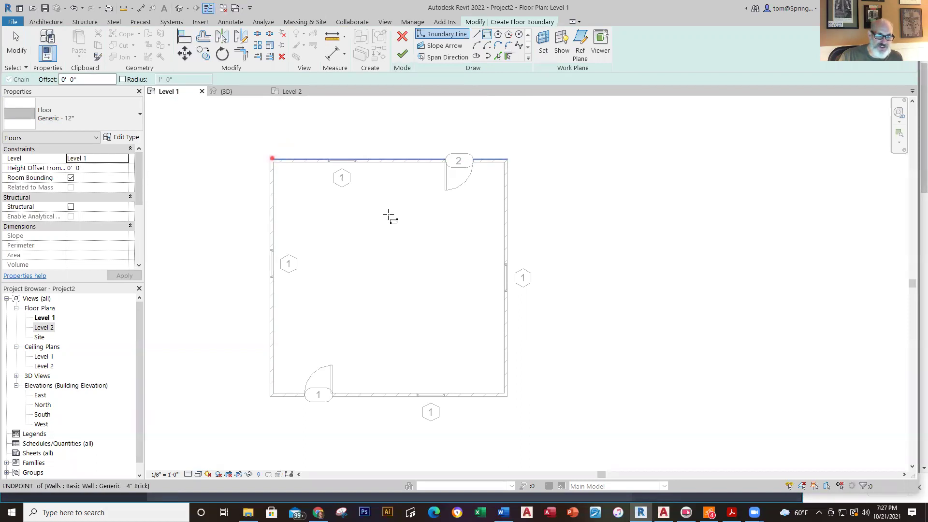
click(508, 396)
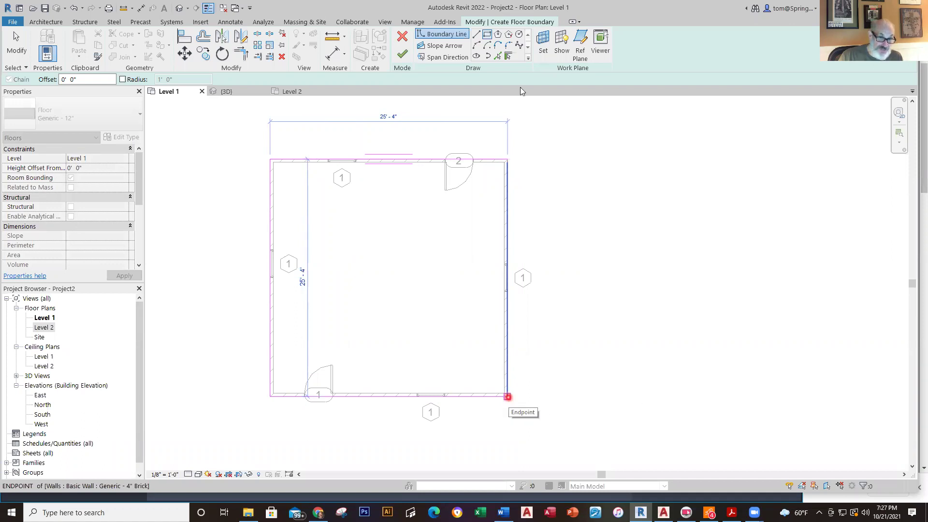
click(402, 57)
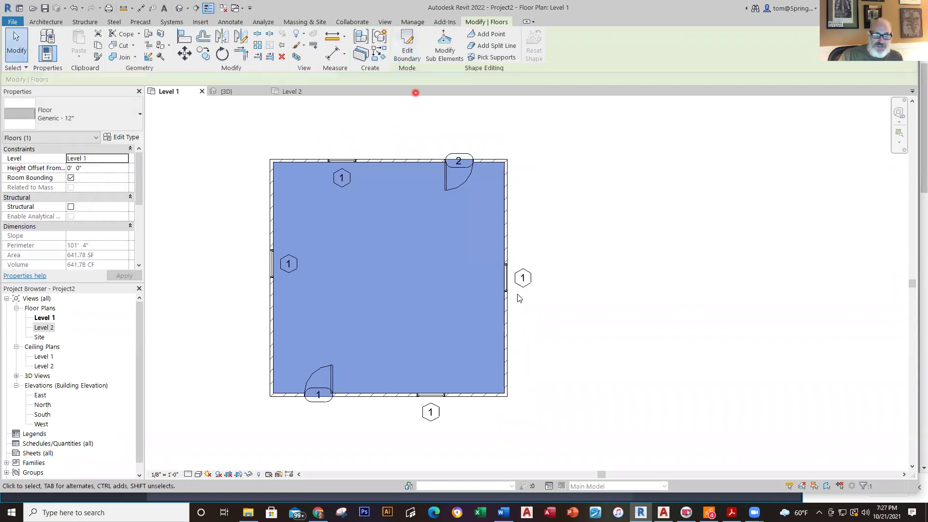
click(223, 91)
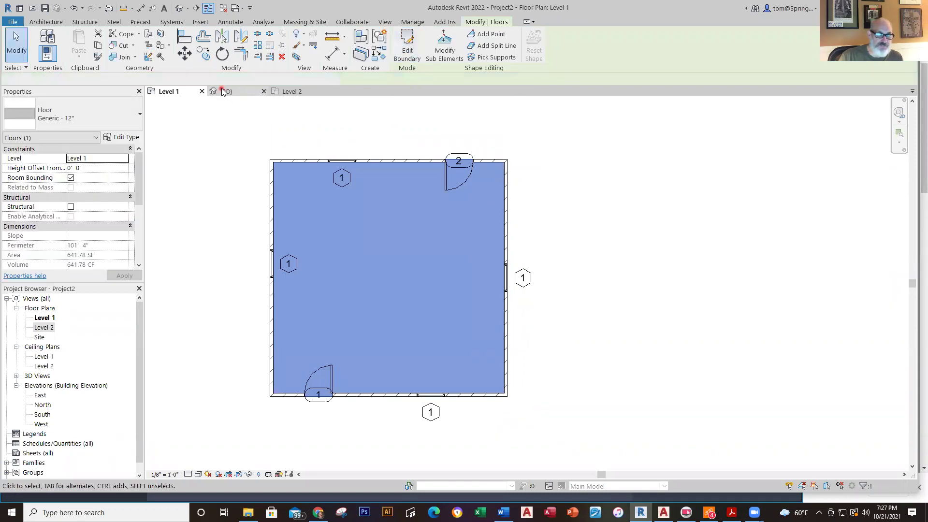
Orbit the 3D view to inspect the new floor slab beneath the brick walls
click(633, 401)
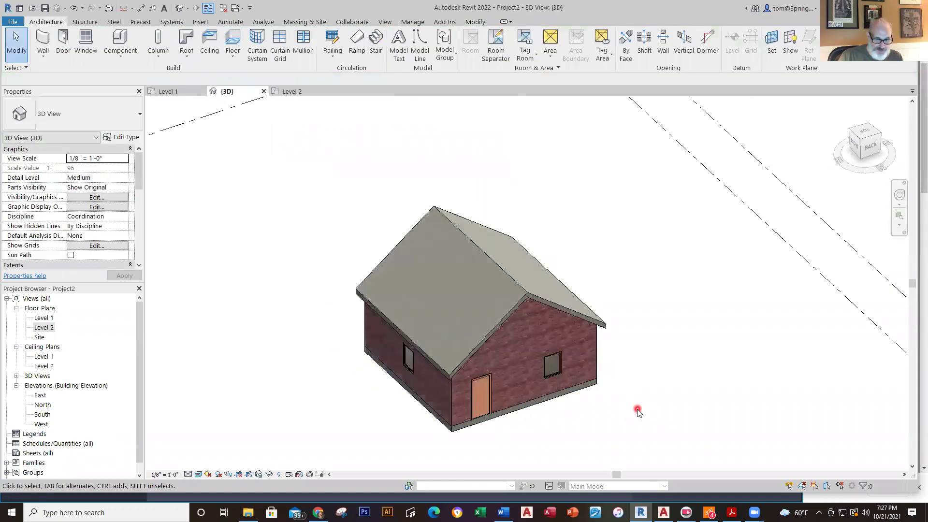
scroll(636, 398, up, 2)
shift+middle_drag(636, 397, 622, 435)
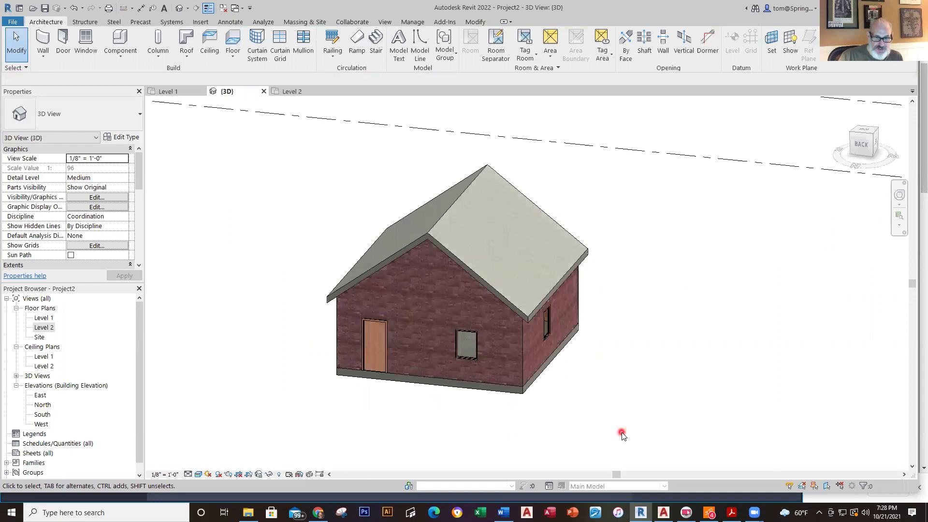
mouse_move(560, 437)
shift+middle_down()
mouse_move(747, 445)
mouse_move(555, 439)
shift+middle_up()
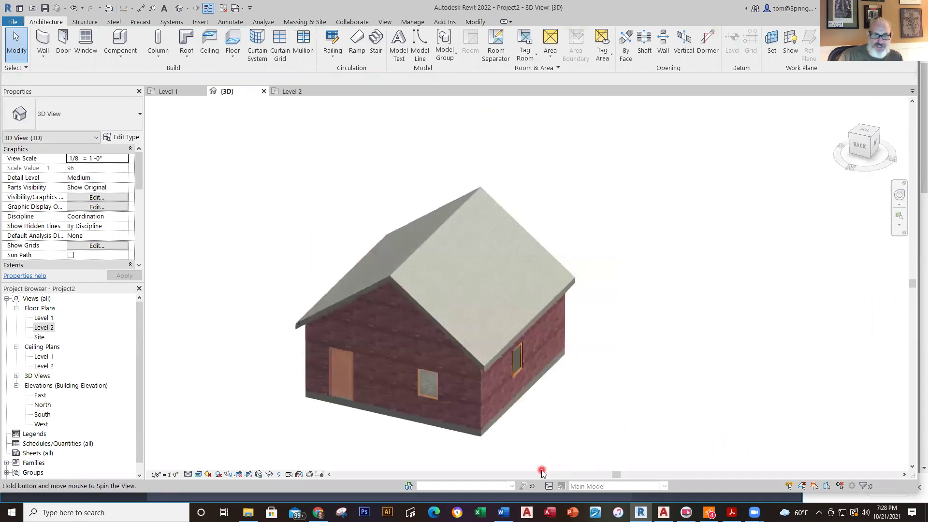
middle_drag(599, 381, 612, 381)
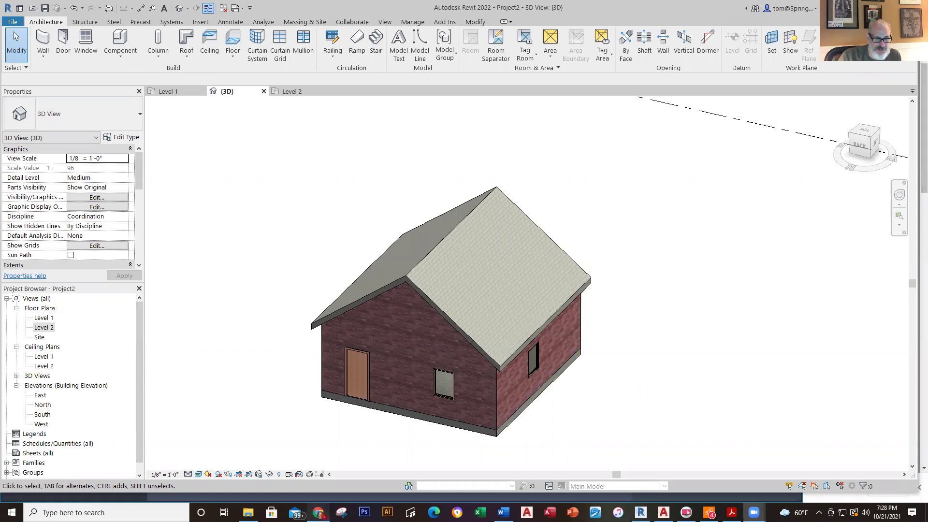
click(318, 512)
Open the Revit Intro - Sandbox and Floor Plan 1 - Weeks 9 & 10 course page
scroll(77, 404, down, 6)
scroll(76, 403, down, 2)
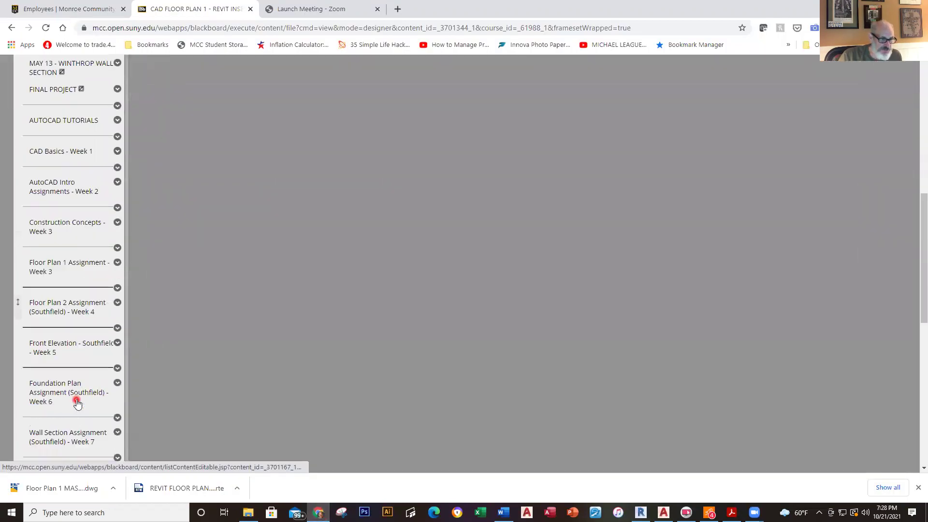
scroll(66, 357, down, 3)
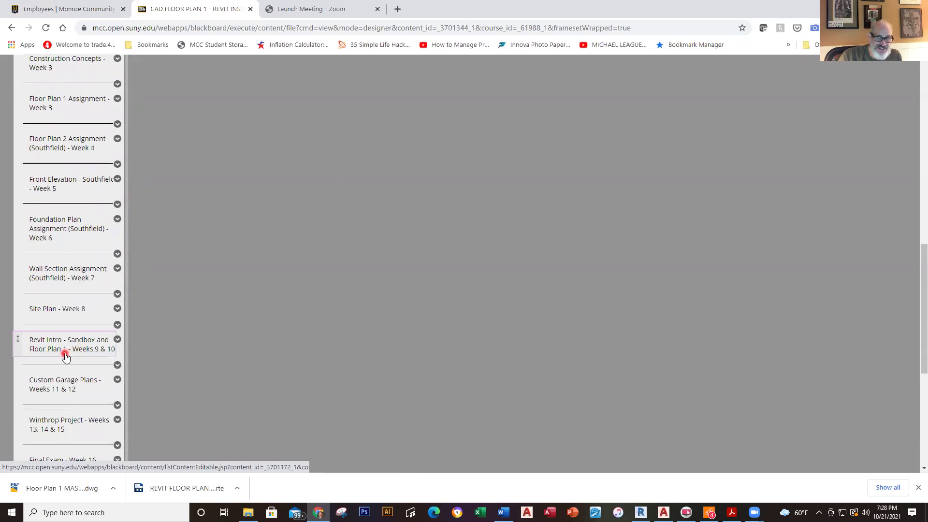
click(66, 357)
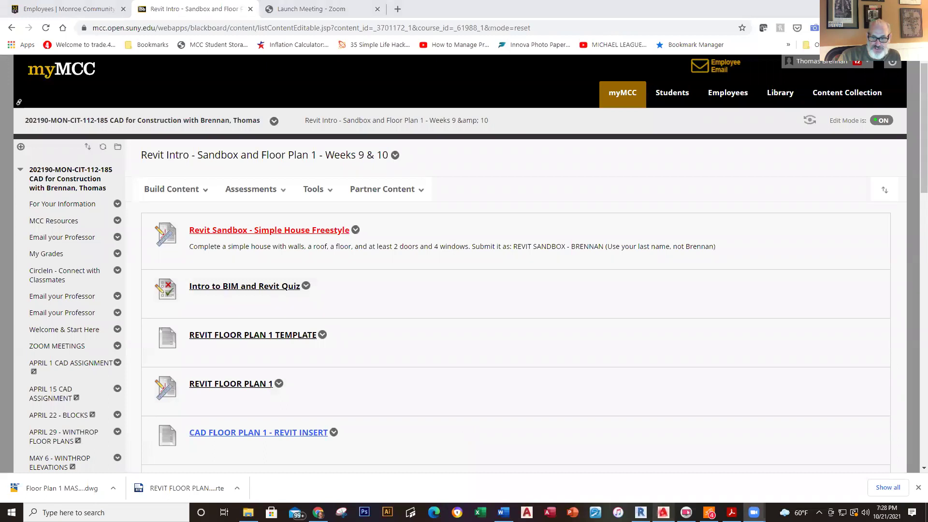
click(640, 512)
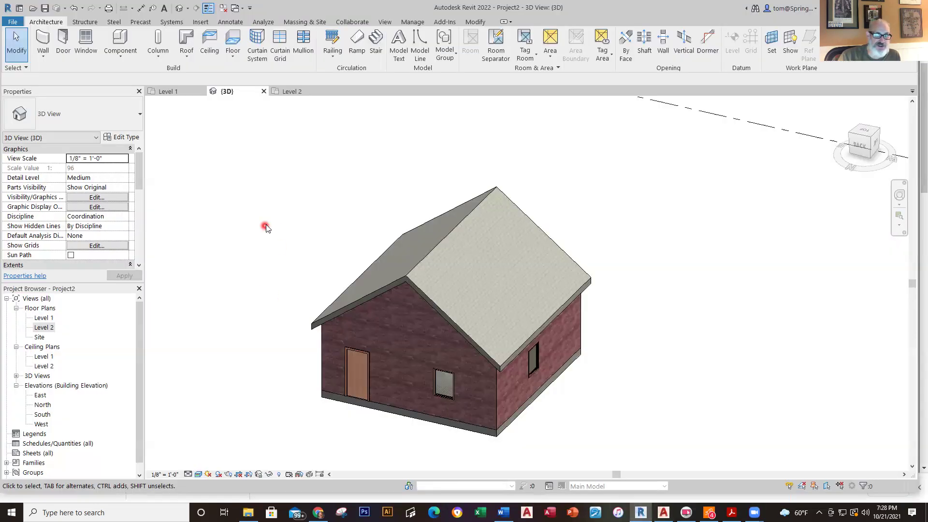
Zoom and orbit the 3D view, then snap to a ViewCube corner view
scroll(484, 284, down, 2)
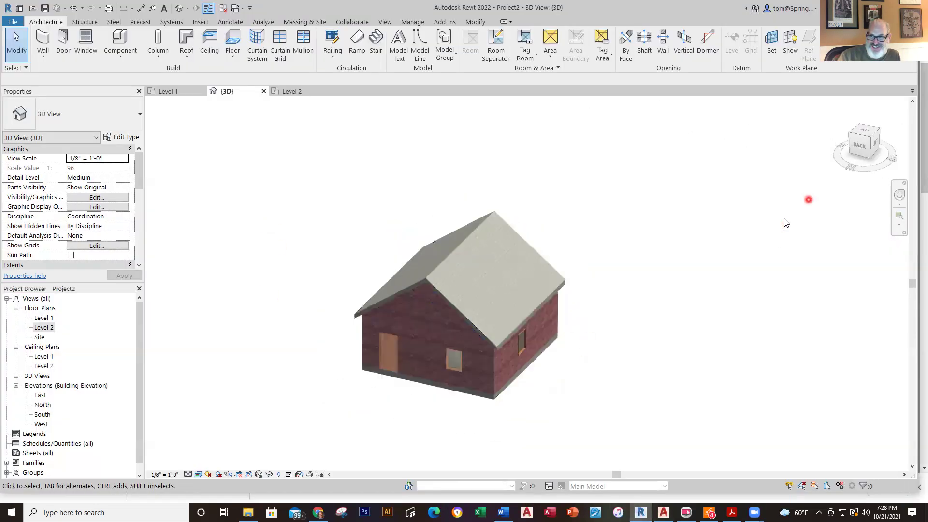
drag(872, 143, 862, 150)
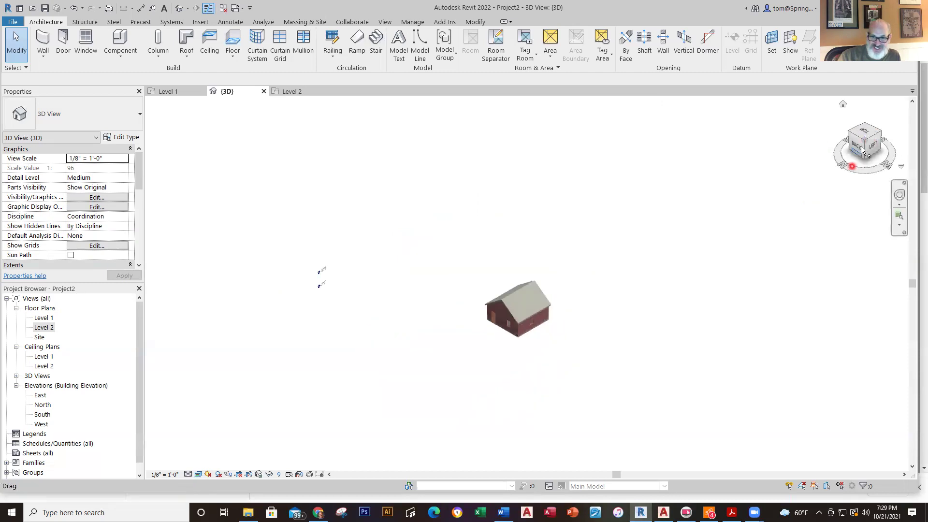
scroll(569, 334, up, 5)
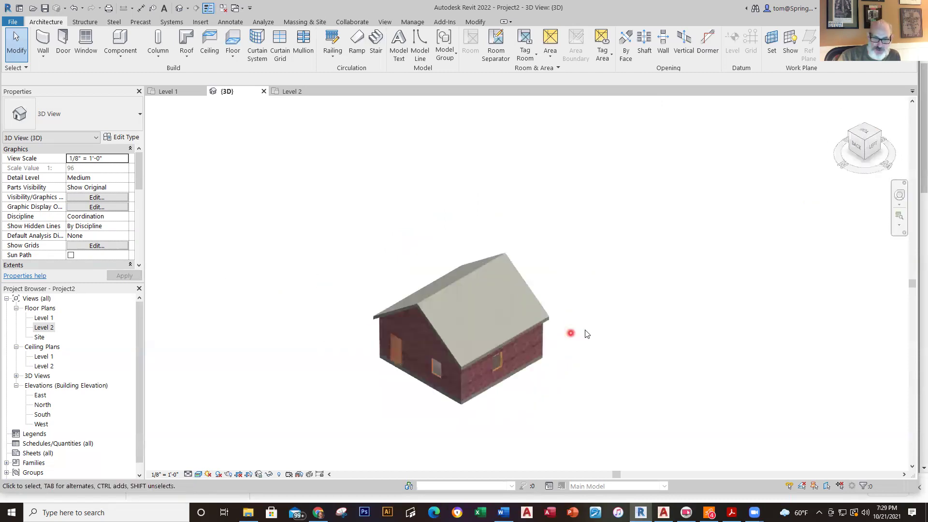
click(850, 134)
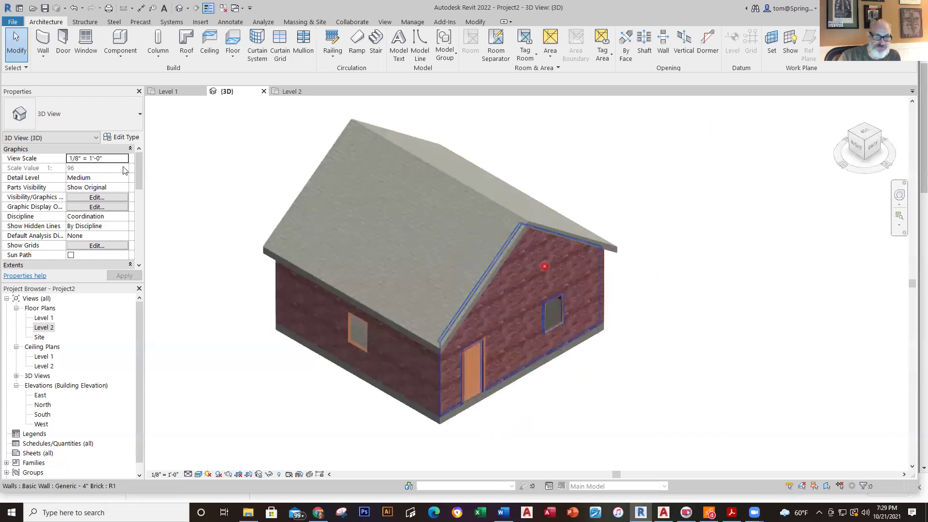
Save the house project as an .rvt file named 'REVIT SANDBOX' plus the student's surname
click(45, 8)
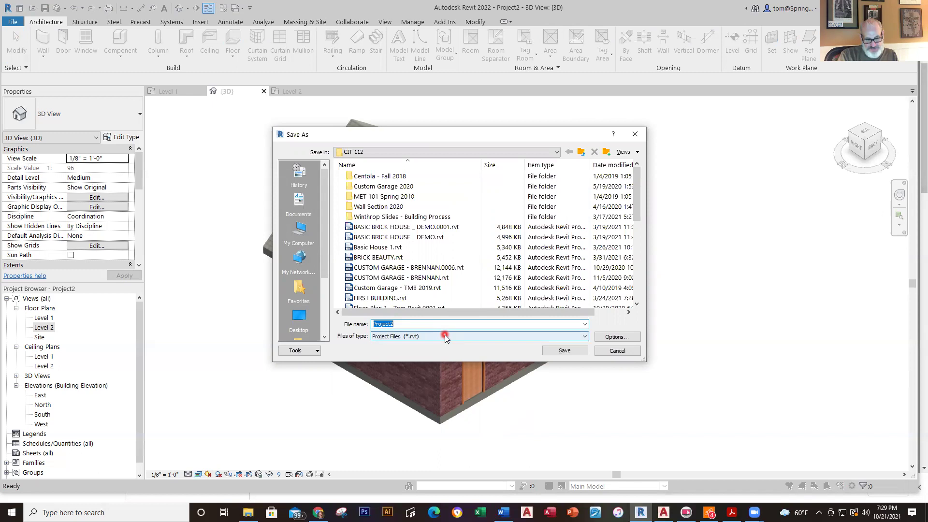
text(REVIT SANDBOX - BRENNAN)
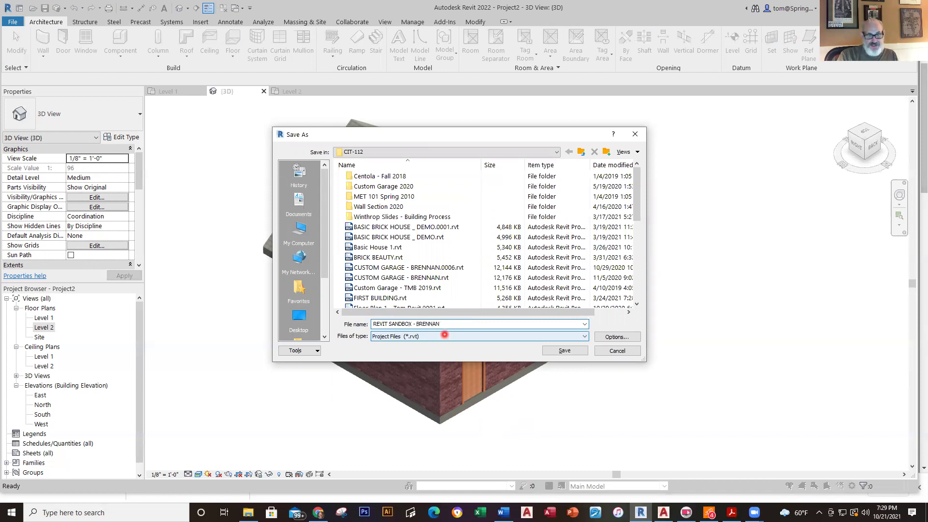
key(Return)
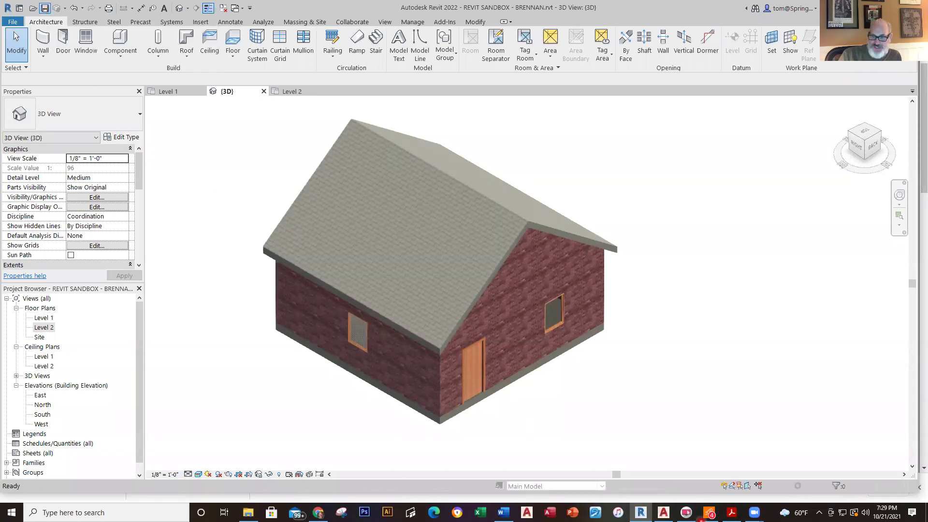
mouse_move(663, 512)
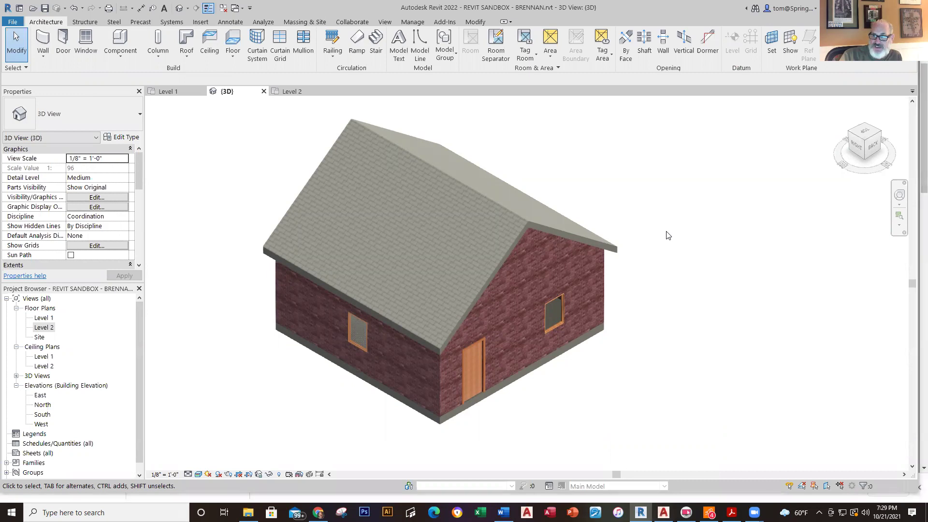
click(831, 78)
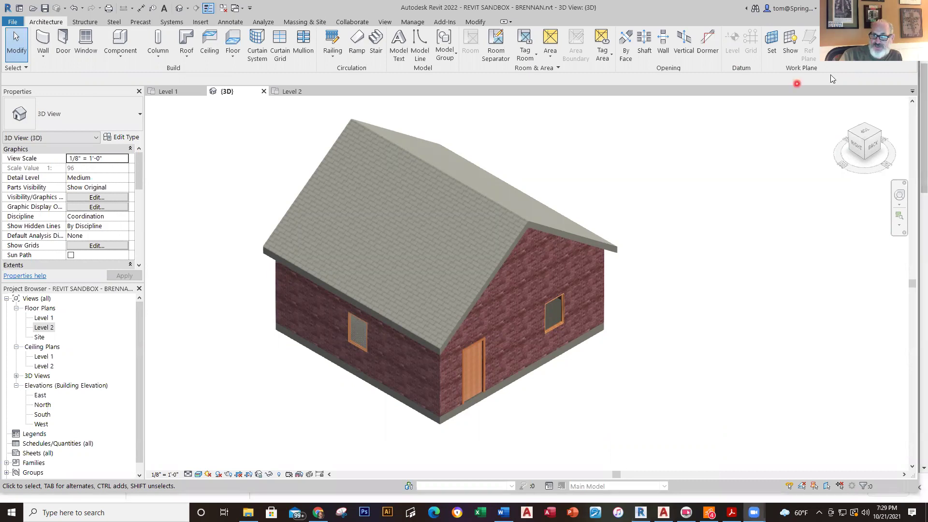